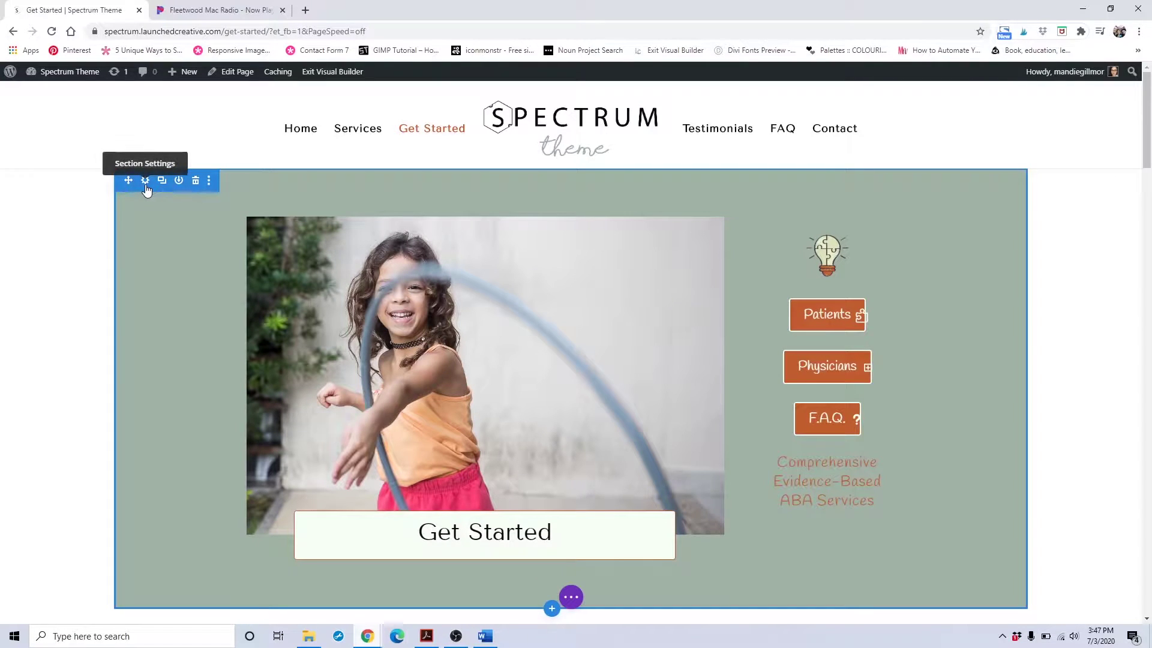
- Try a teal background colour on the hero section, then discard the change
left_click(146, 187)
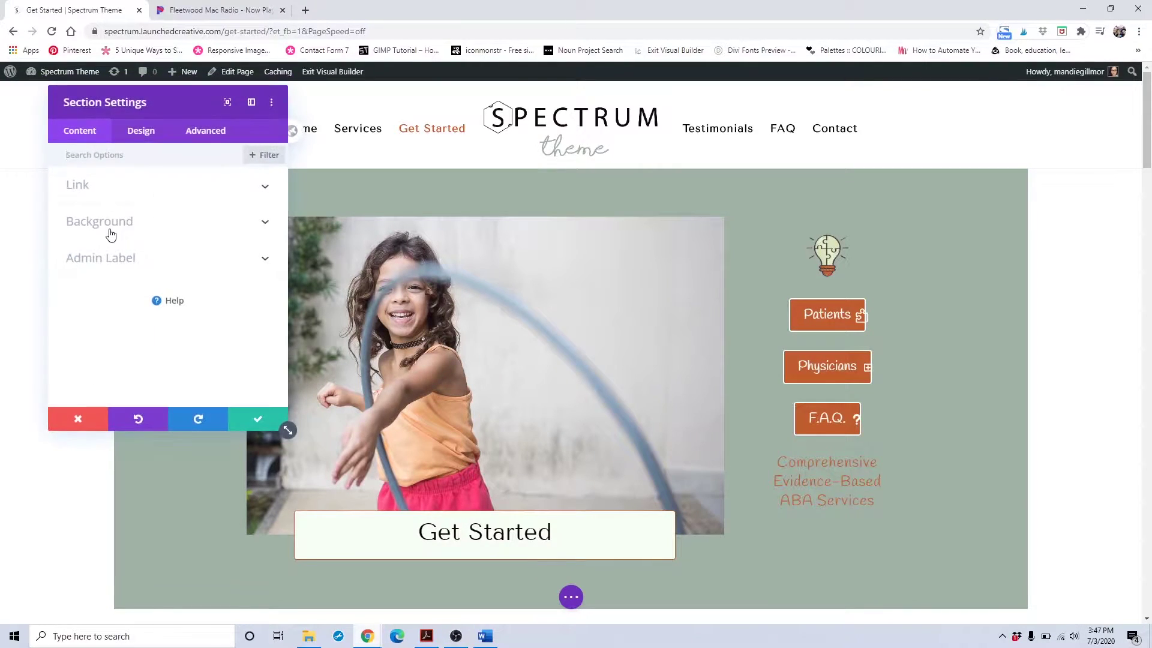
left_click(111, 233)
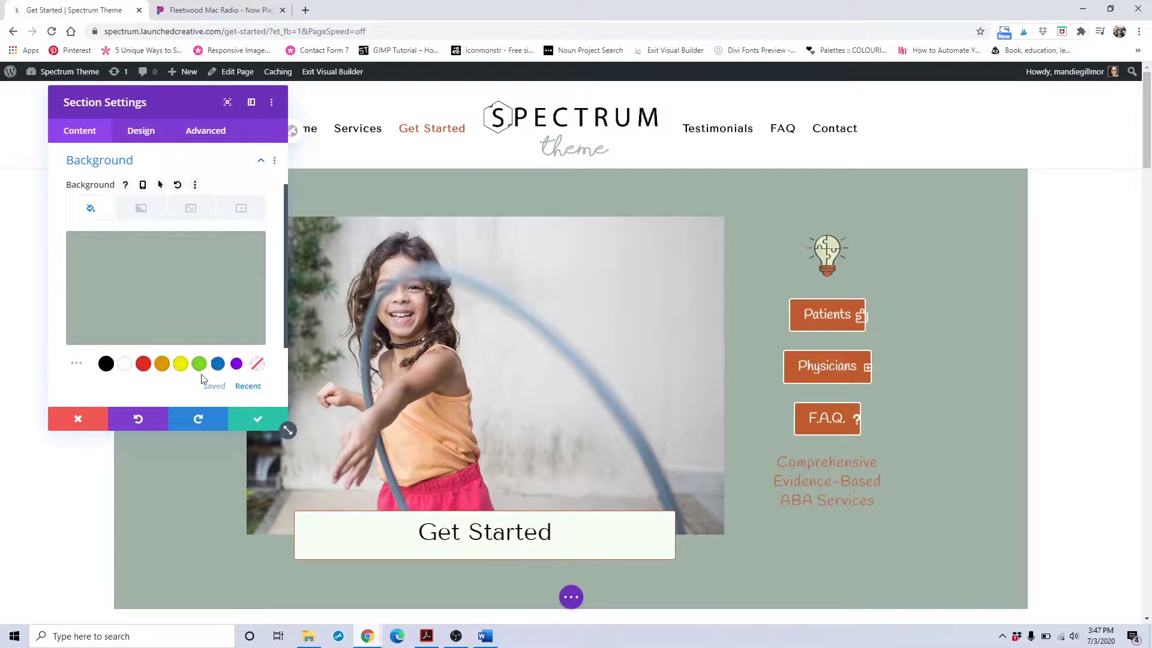
left_click(124, 364)
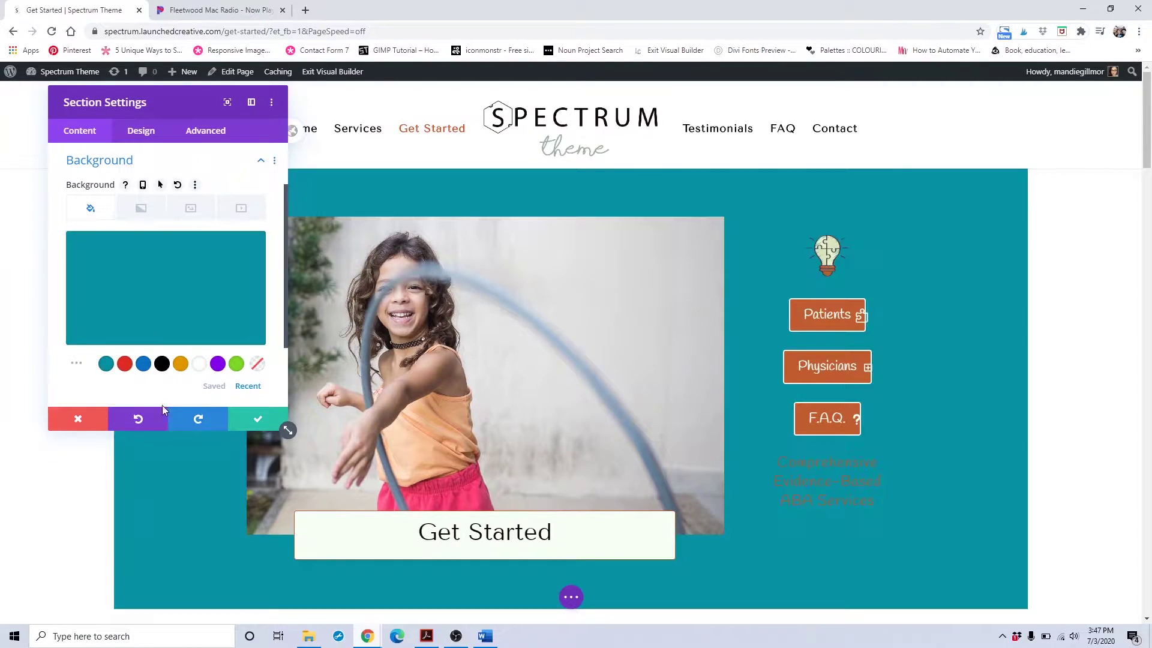
left_click(91, 418)
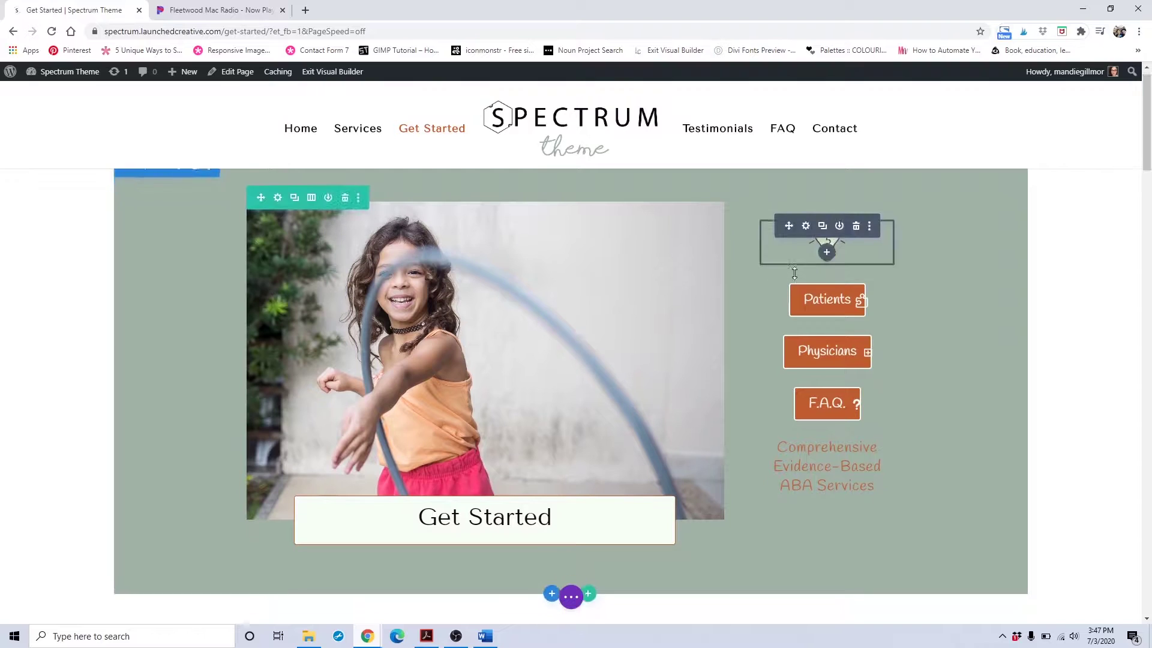
- Try a blue background colour on the "Get Started" heading's text module
scroll(569, 427, "down", 2)
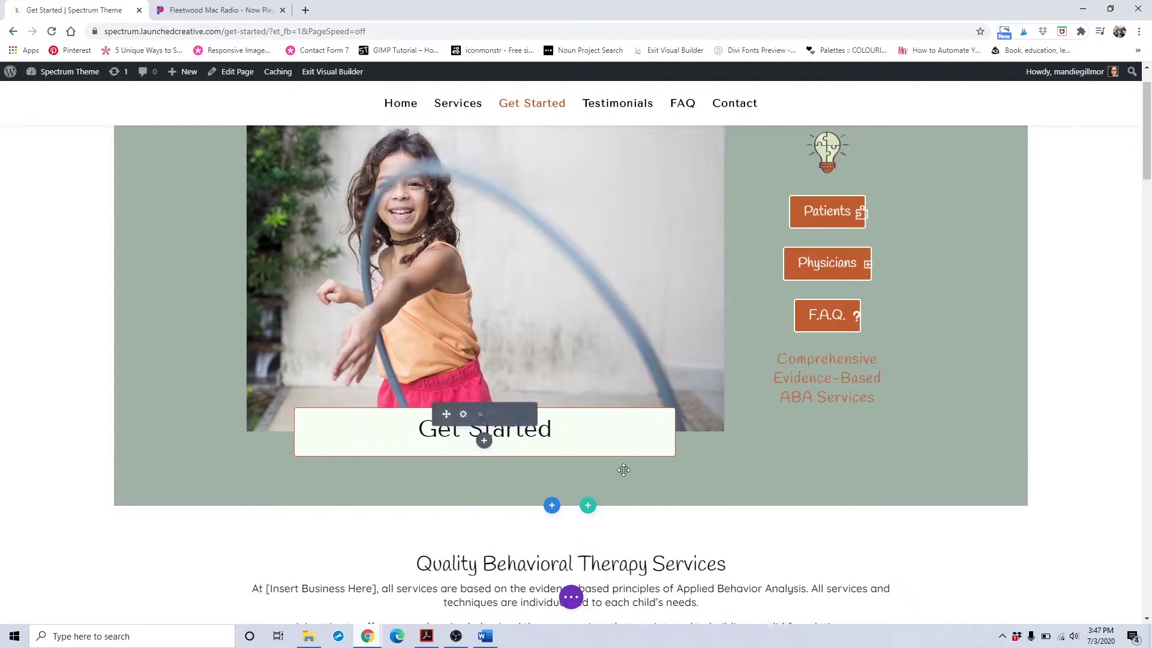
left_click(463, 414)
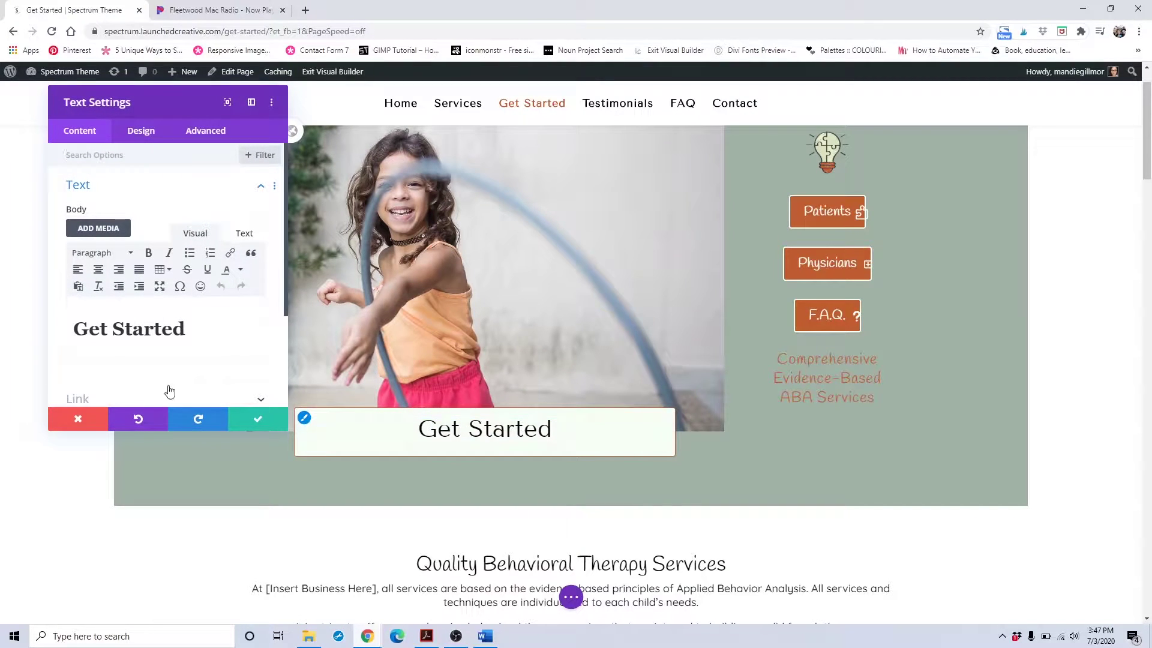
double_click(133, 330)
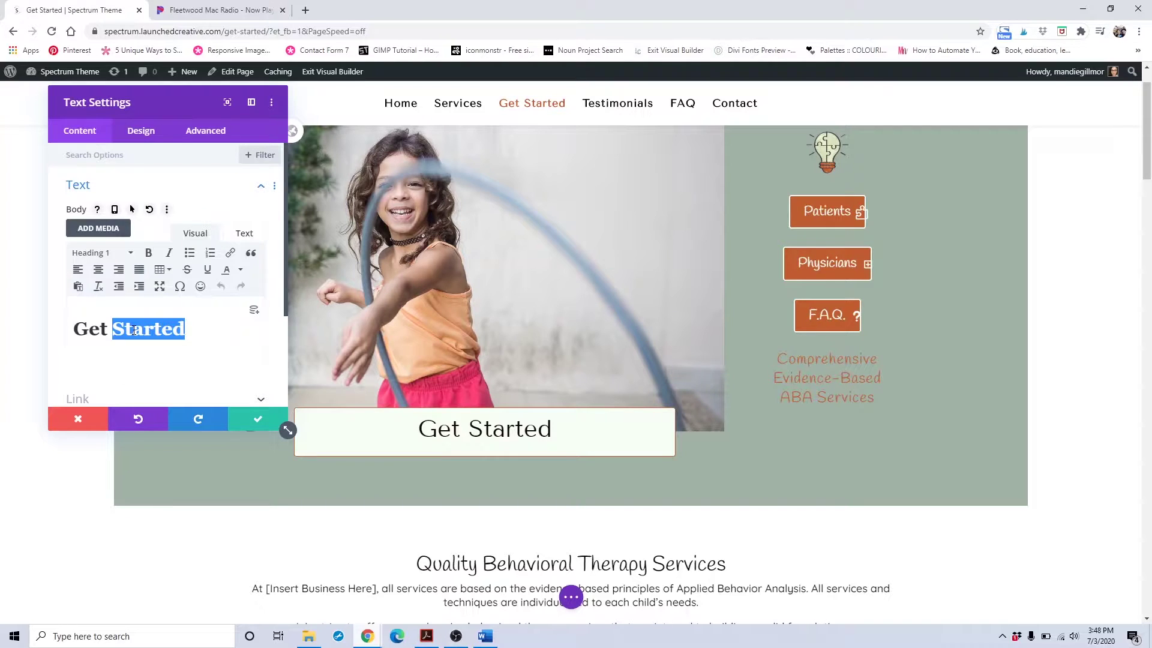
scroll(158, 268, "down", 3)
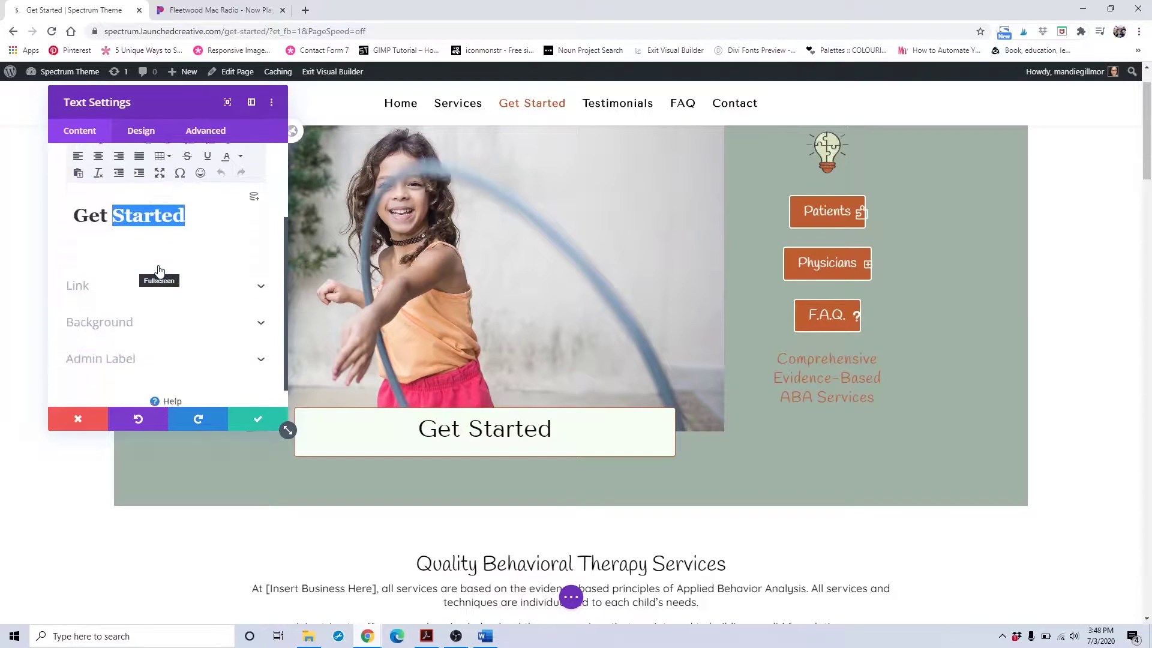
left_click(167, 310)
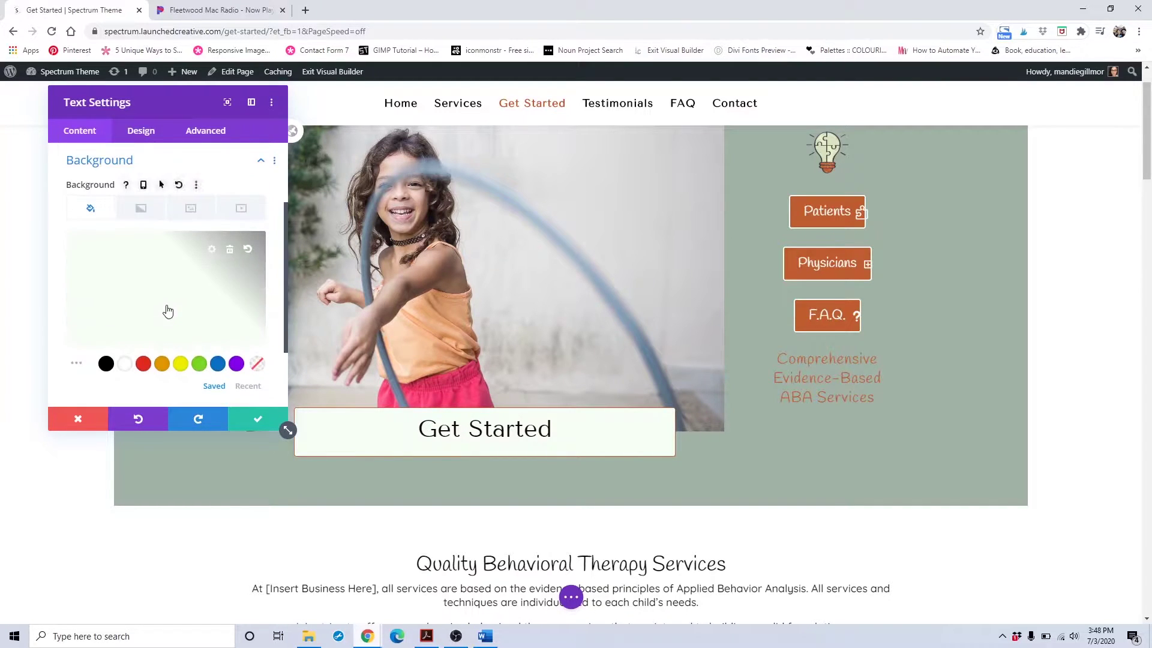
left_click(218, 364)
scroll(192, 389, "down", 2)
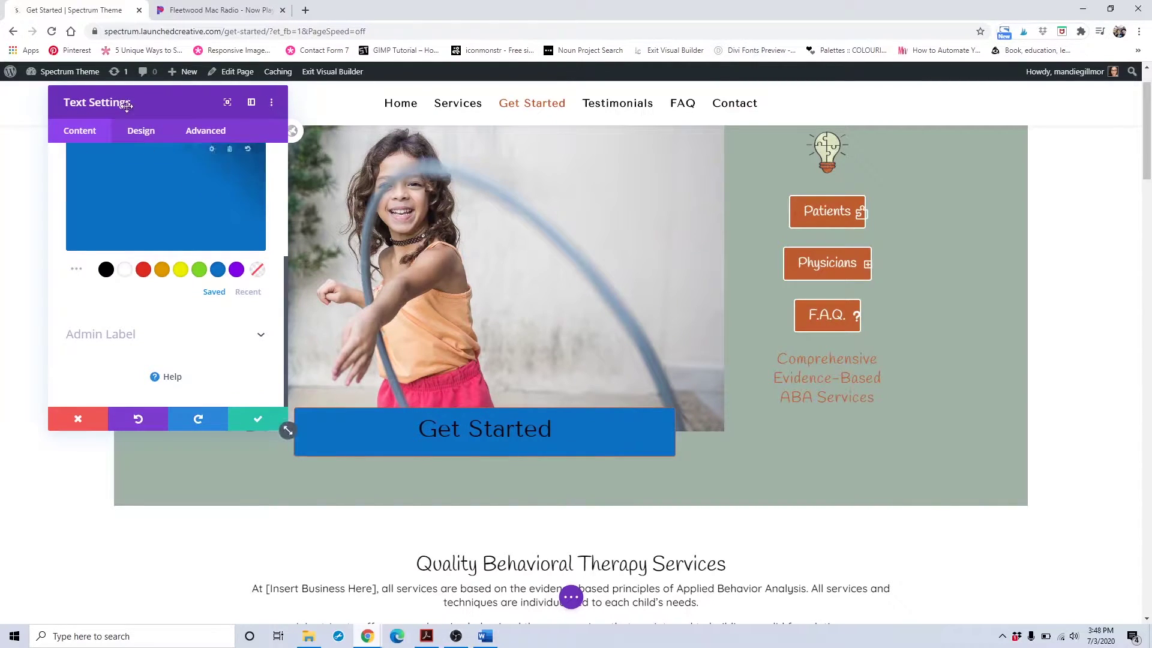
- Try a 4px black (#000000) border around the "Get Started" heading box
left_click(138, 132)
left_click(122, 335)
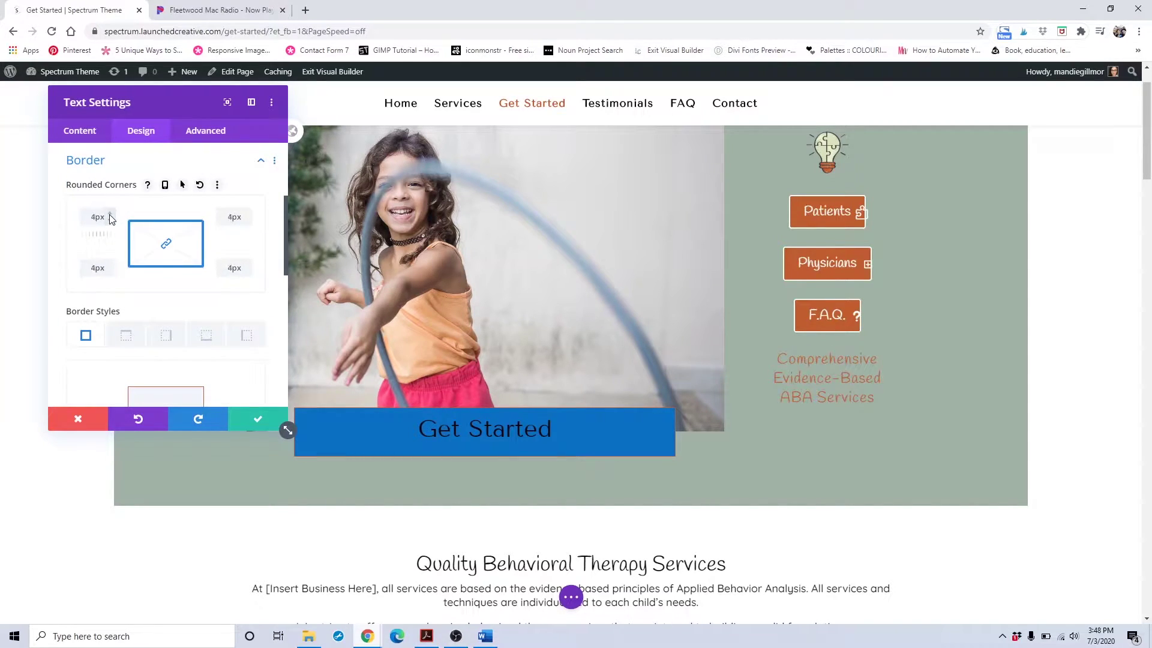
scroll(111, 285, "down", 3)
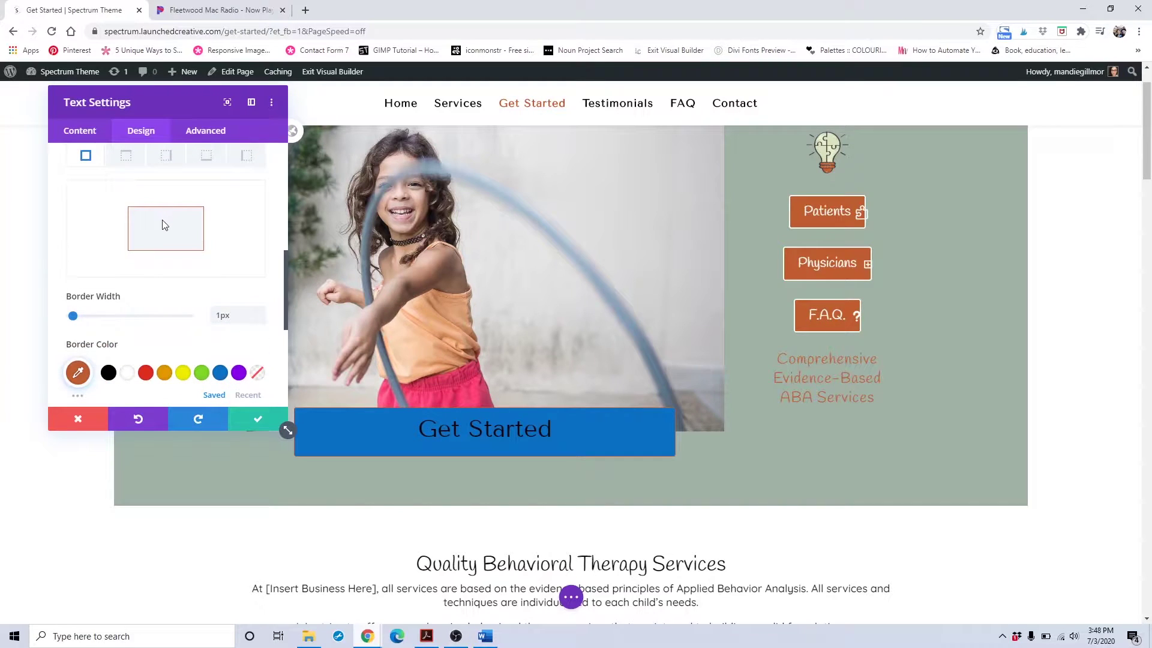
left_click(261, 311)
left_click(260, 311)
left_click(260, 312)
scroll(237, 327, "down", 1)
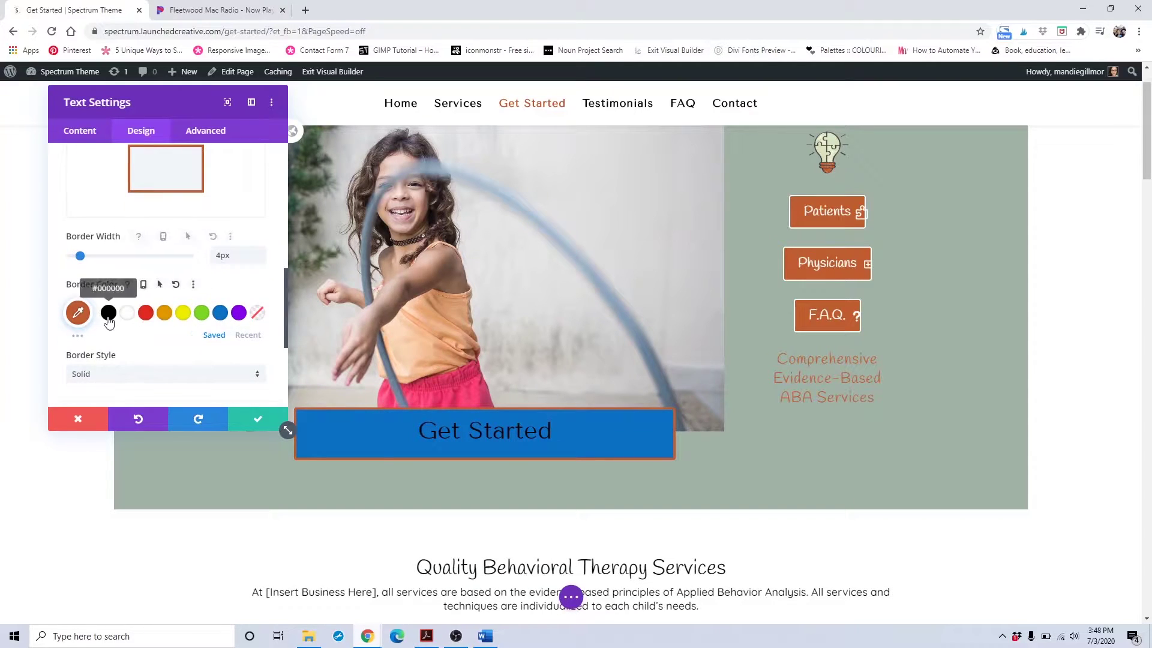
left_click(108, 313)
scroll(138, 298, "down", 2)
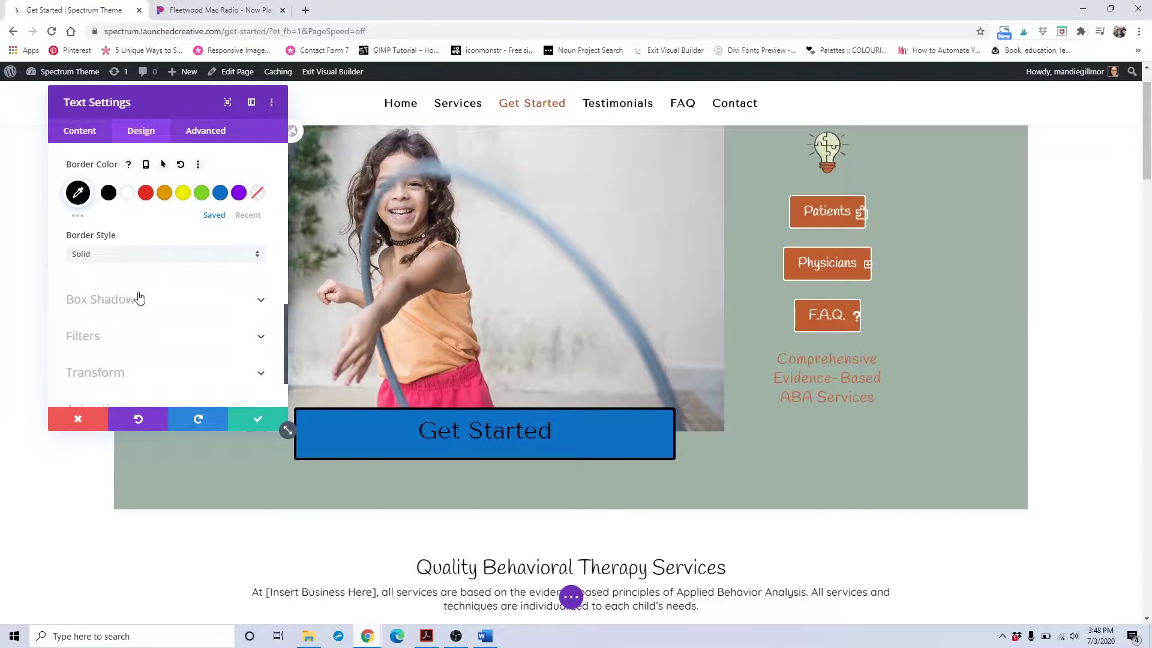
- Try the Dotted, Ridge and Outset border styles on the heading box, then discard all changes to the module
left_click(162, 262)
left_click(139, 309)
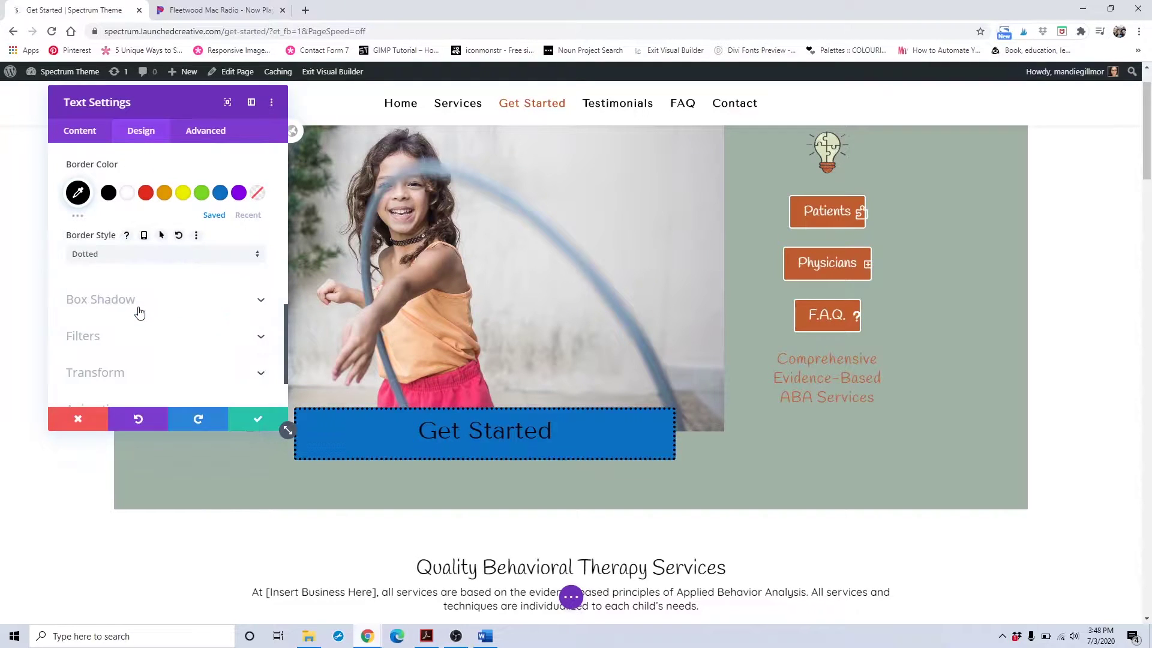
left_click(164, 257)
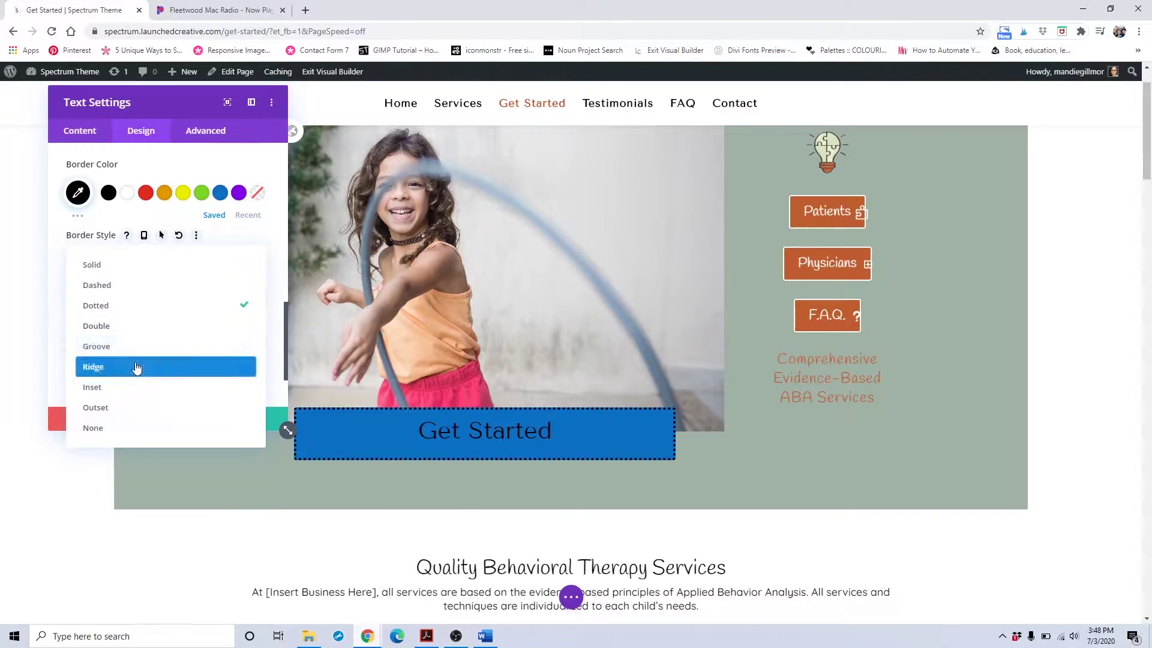
left_click(135, 365)
left_click(172, 261)
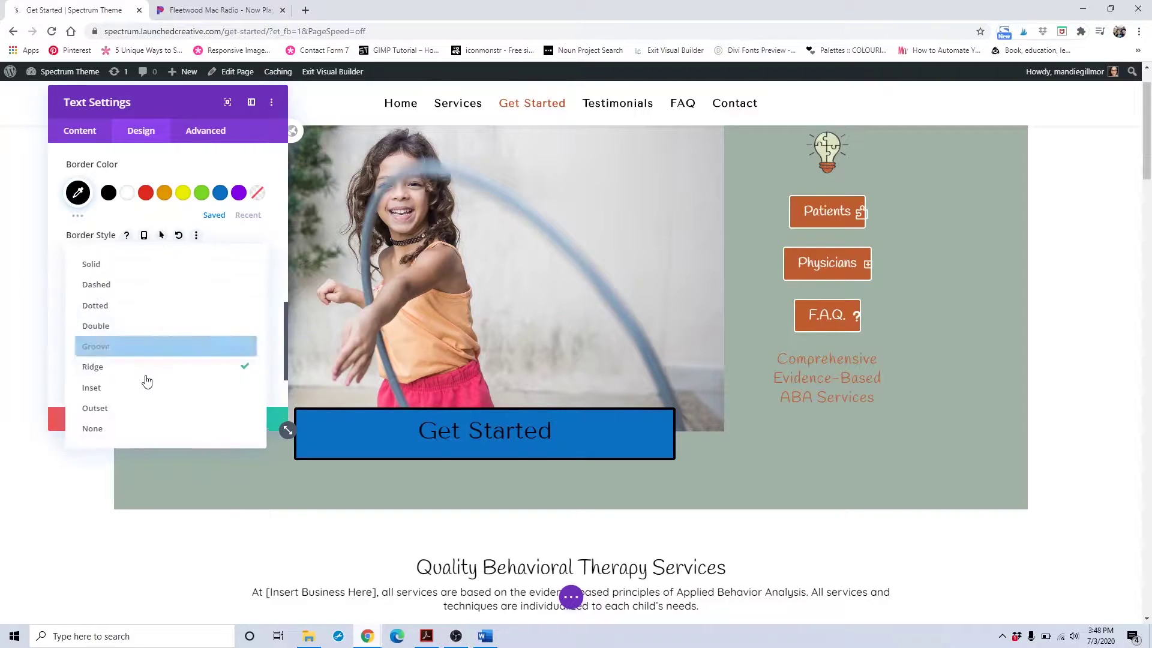
left_click(144, 404)
scroll(150, 256, "down", 2)
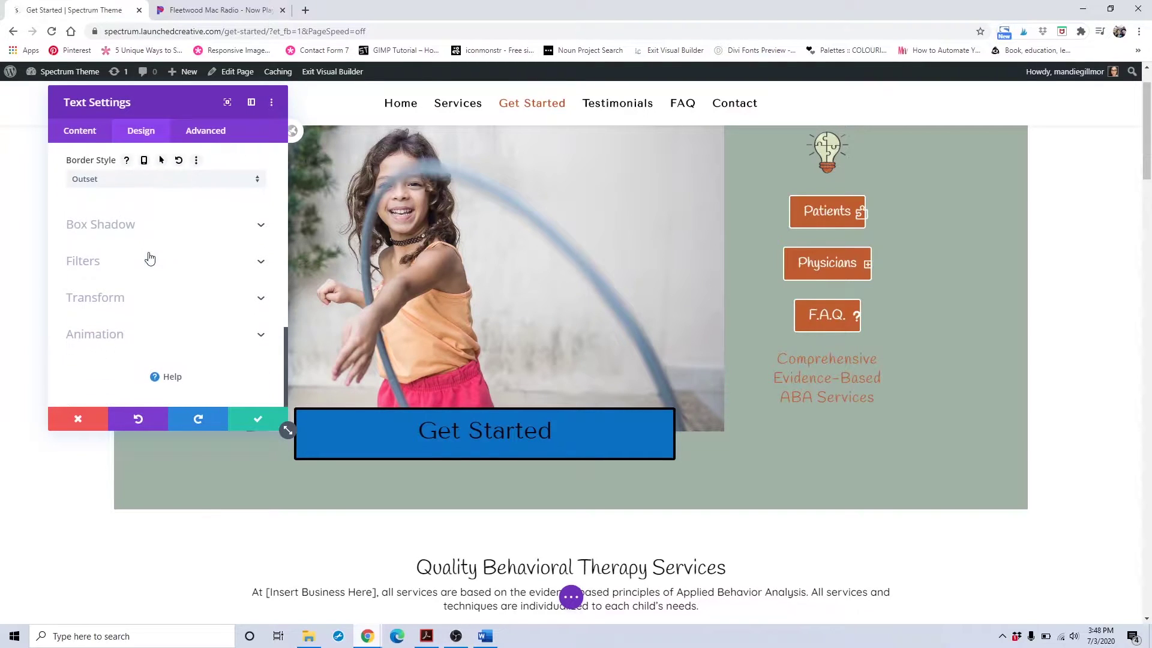
left_click(76, 423)
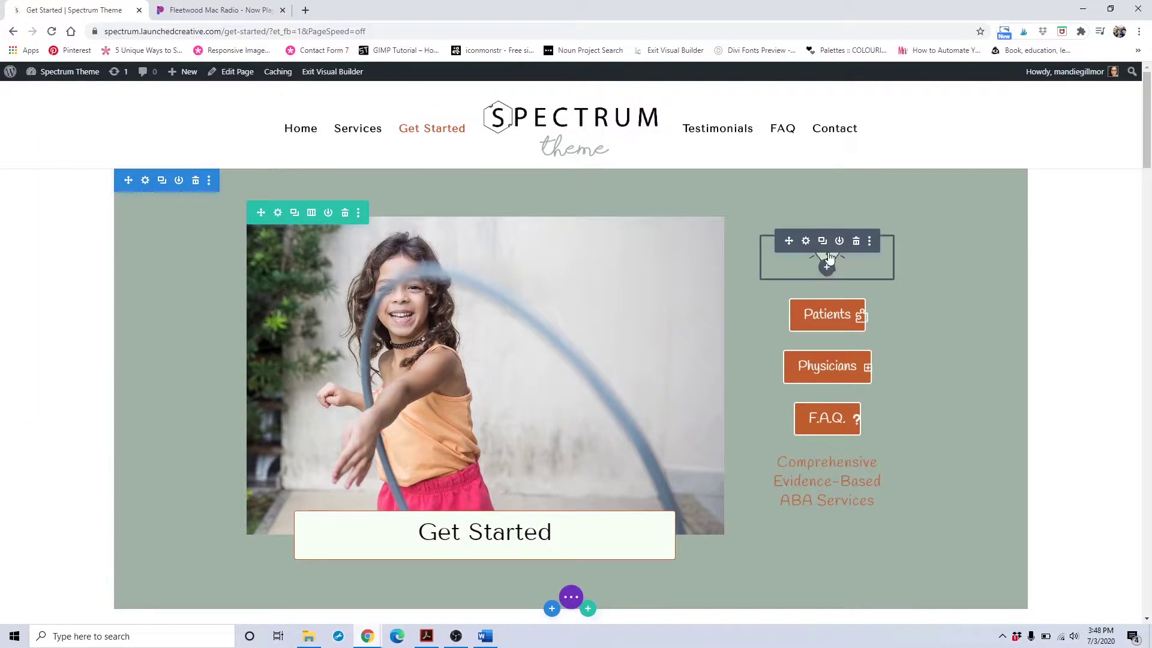
- Try removing the light bulb icon and browsing the media library for a replacement, then discard the change
left_click(805, 241)
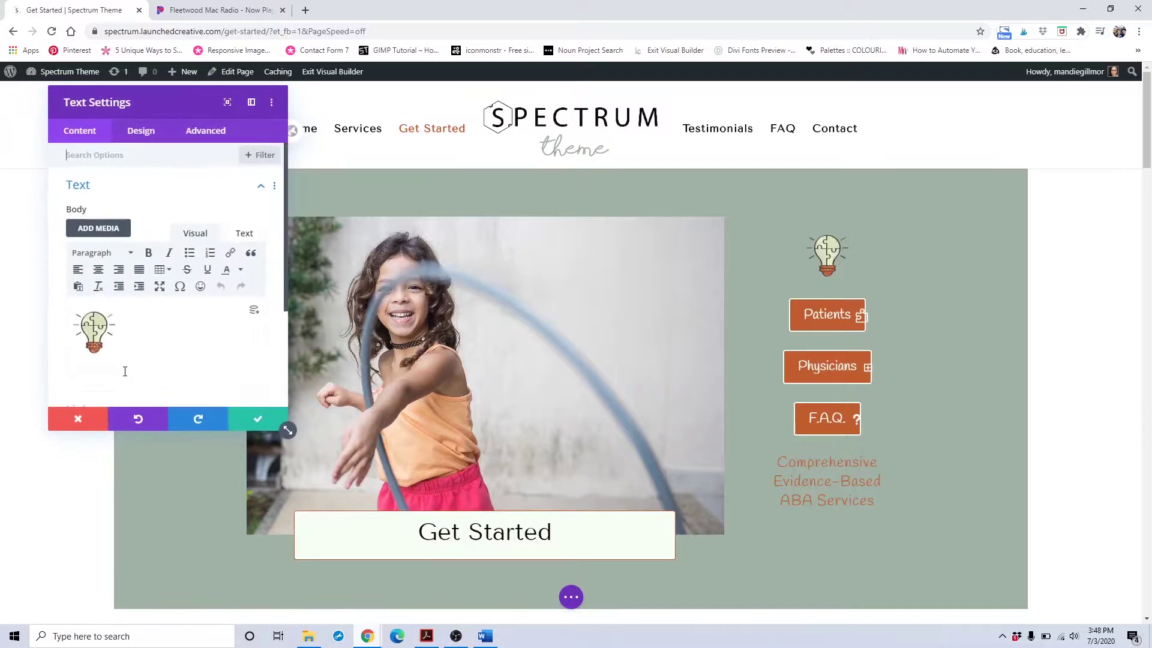
left_click(102, 339)
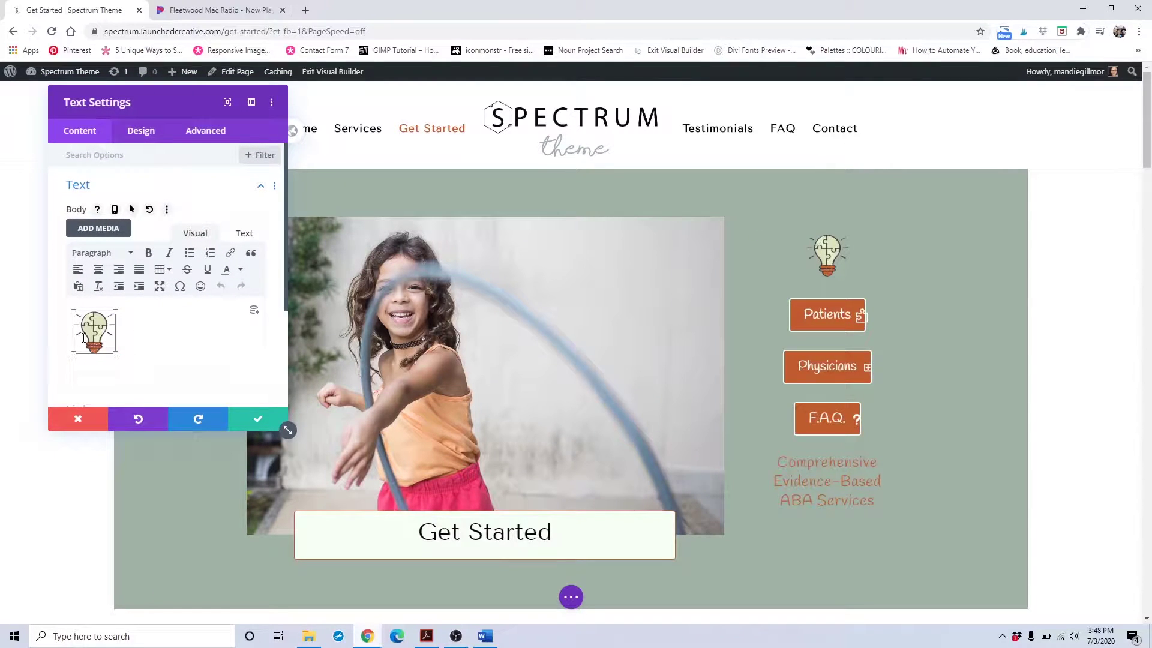
key("Delete")
left_click(77, 233)
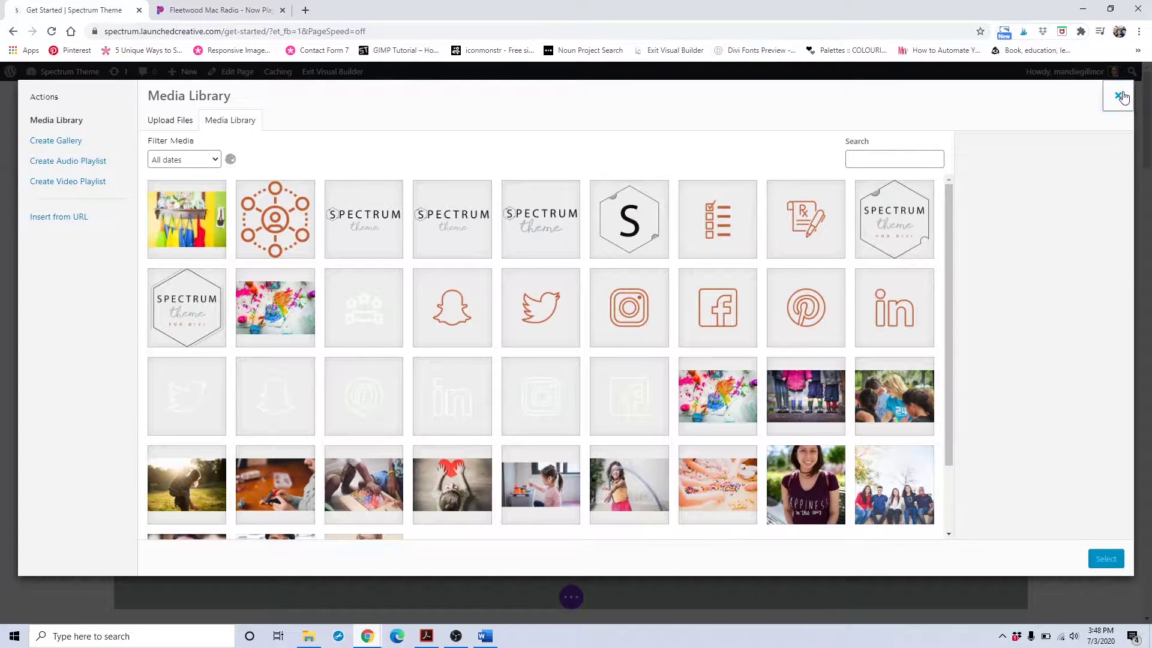
left_click(1118, 95)
left_click(99, 418)
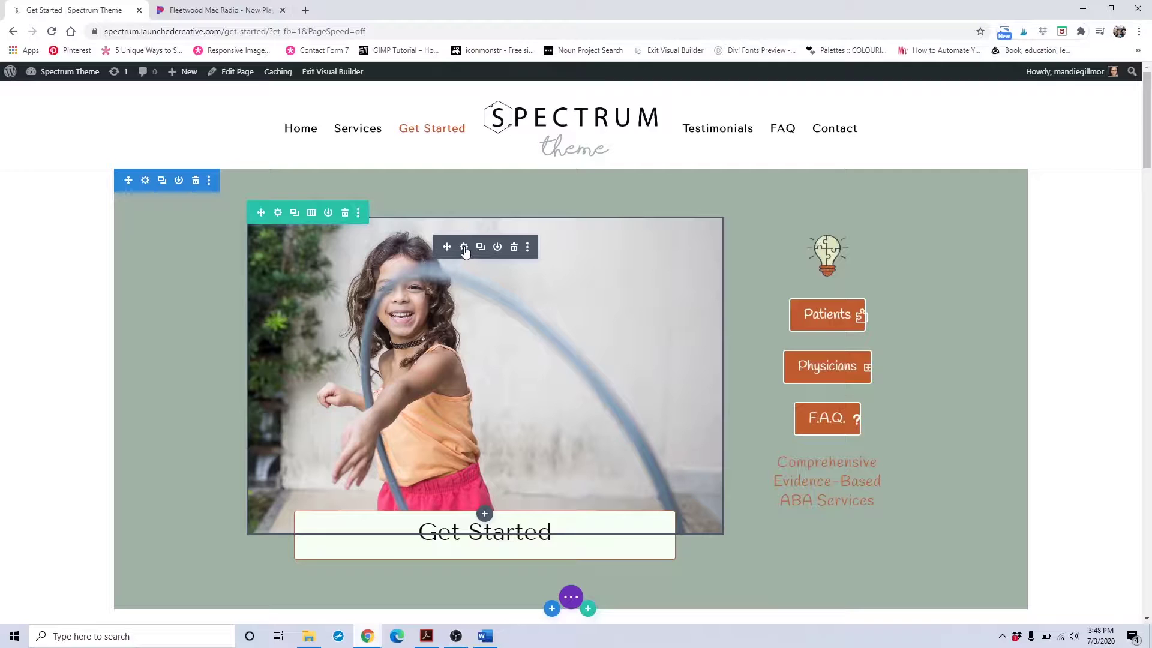
- Try removing the hero photo and browsing the media library for a new image, then discard the change
left_click(464, 248)
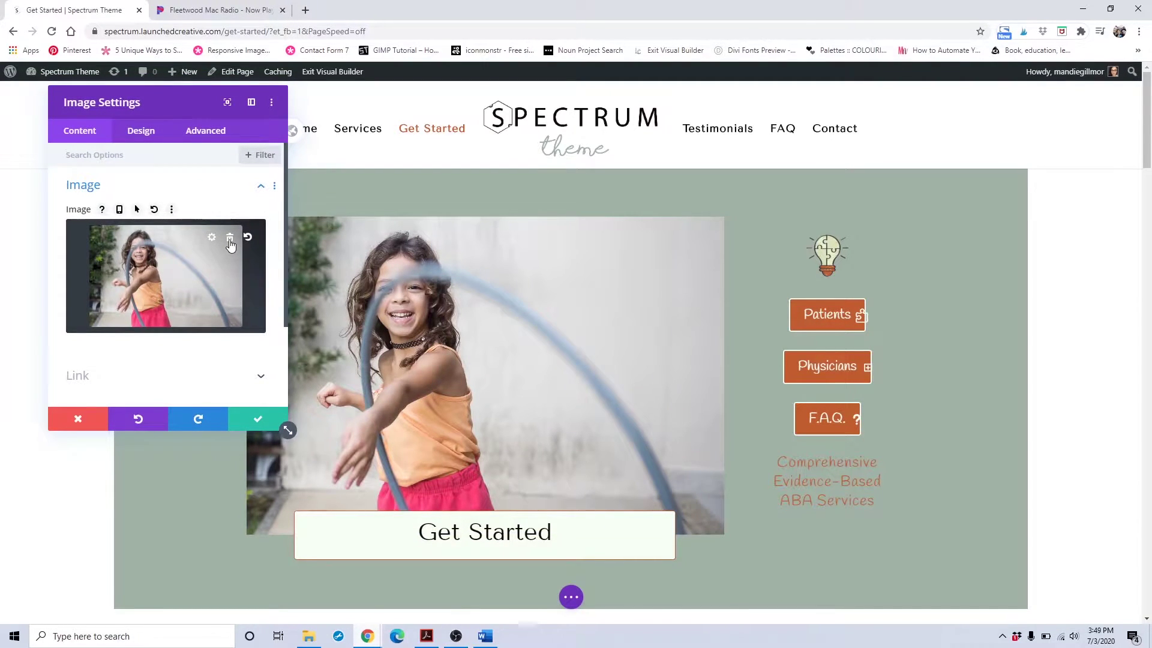
left_click(230, 239)
left_click(168, 273)
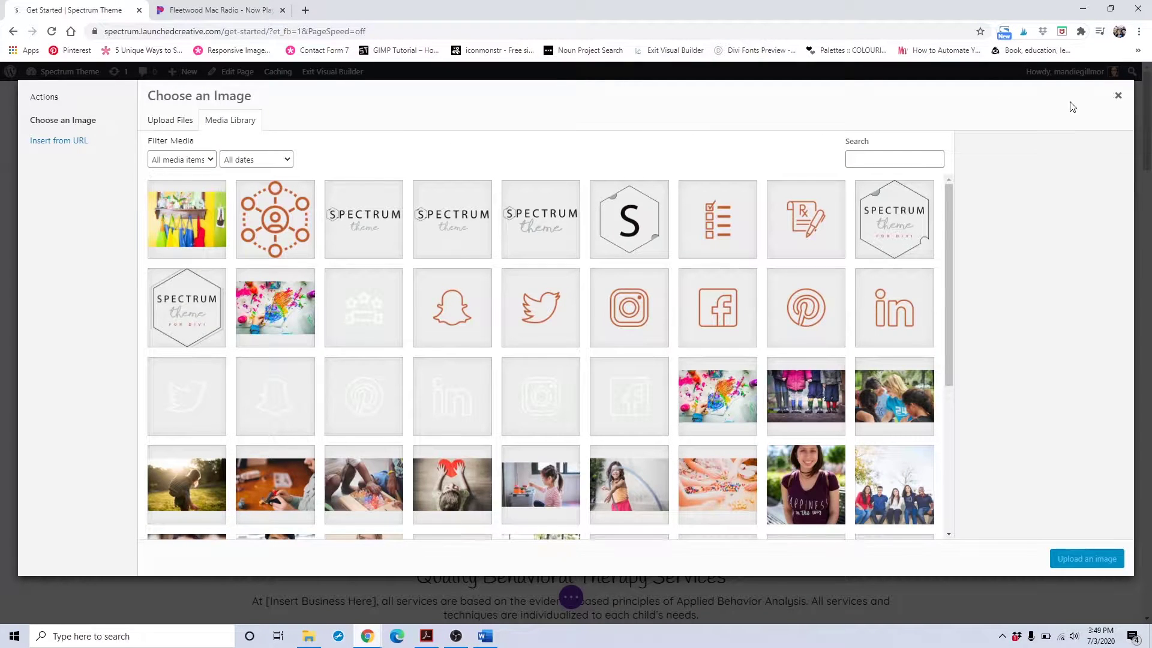
left_click(1118, 95)
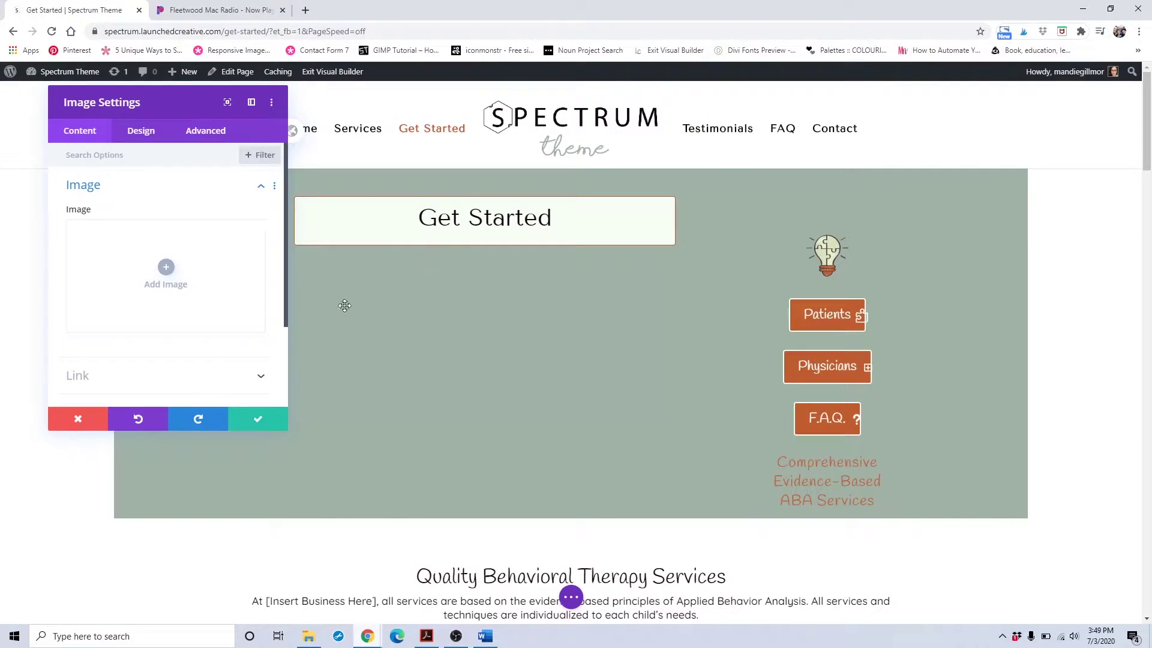
left_click(90, 419)
- Examine the hero section's Patients, Physicians and F.A.Q. buttons and the Patient Information section further down the page
scroll(589, 314, "down", 1)
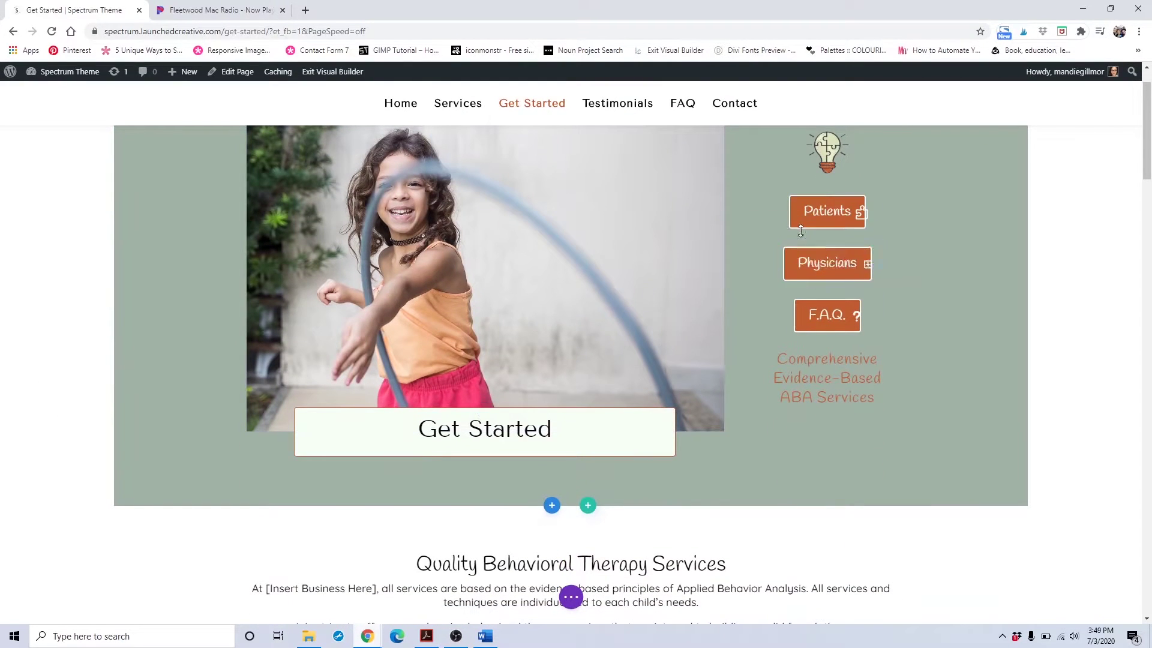
mouse_move(827, 221)
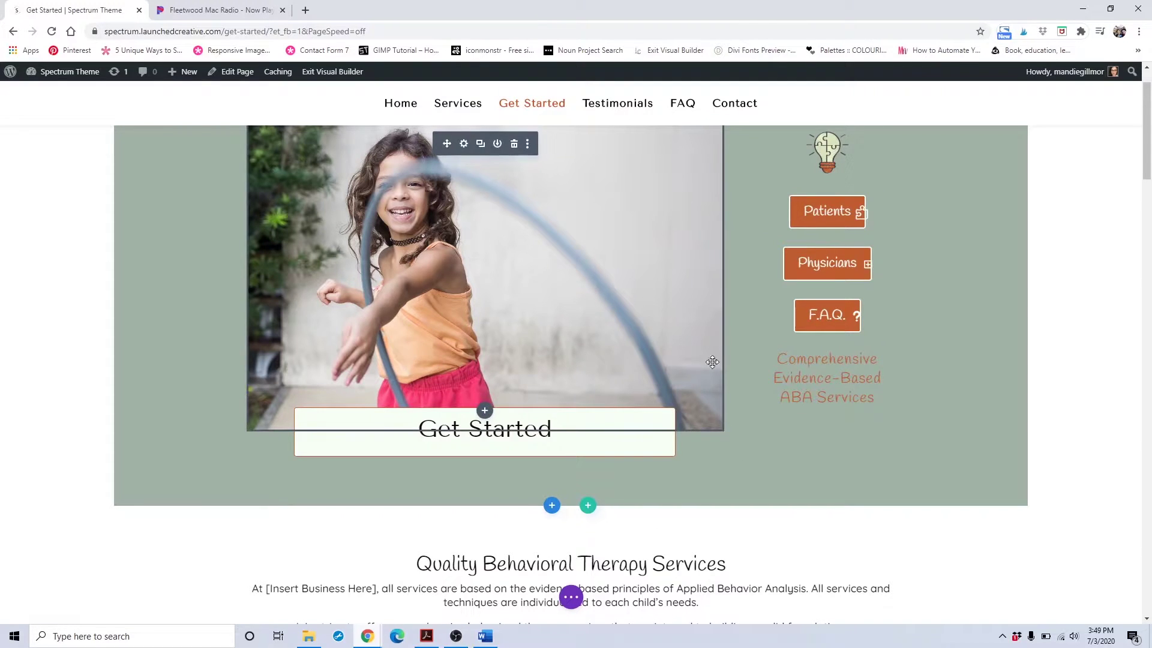
scroll(835, 312, "up", 2)
mouse_move(843, 311)
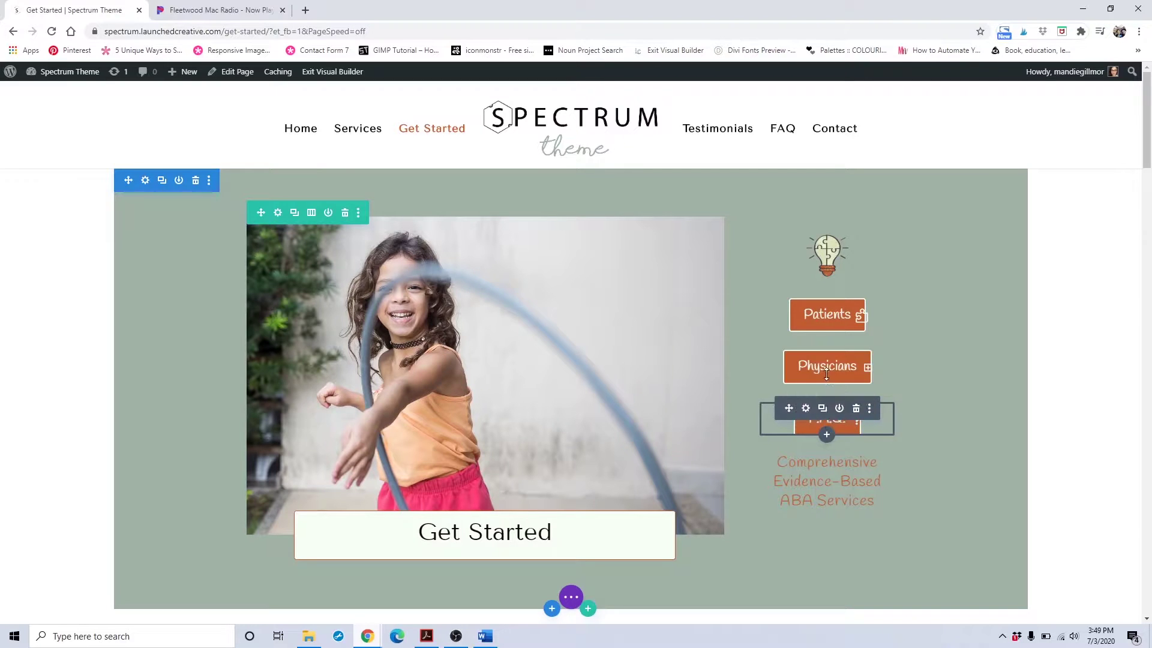
scroll(865, 362, "down", 9)
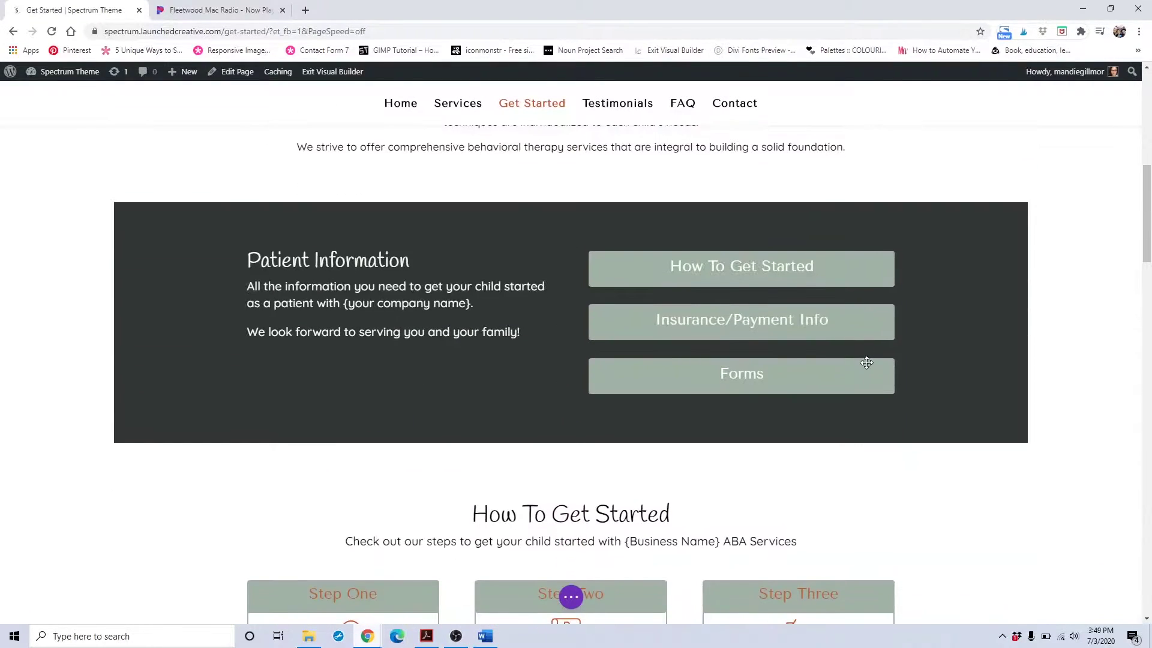
scroll(866, 362, "down", 2)
scroll(800, 312, "up", 12)
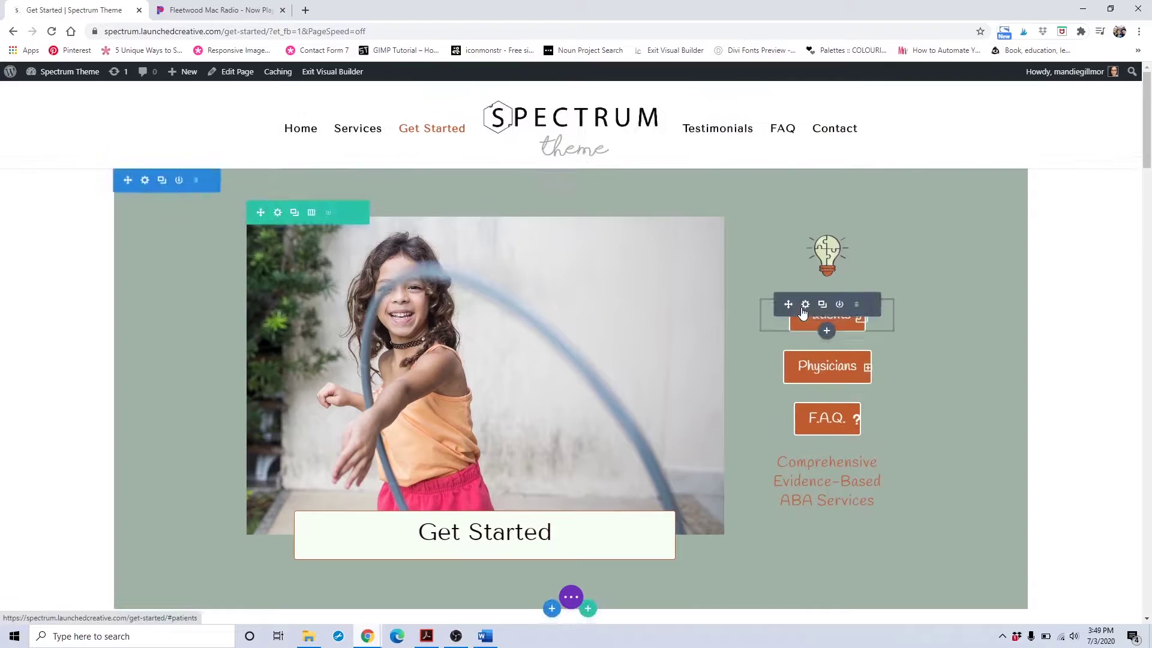
- Inspect the Patients button's link URL in its settings, then close them without saving
left_click(806, 305)
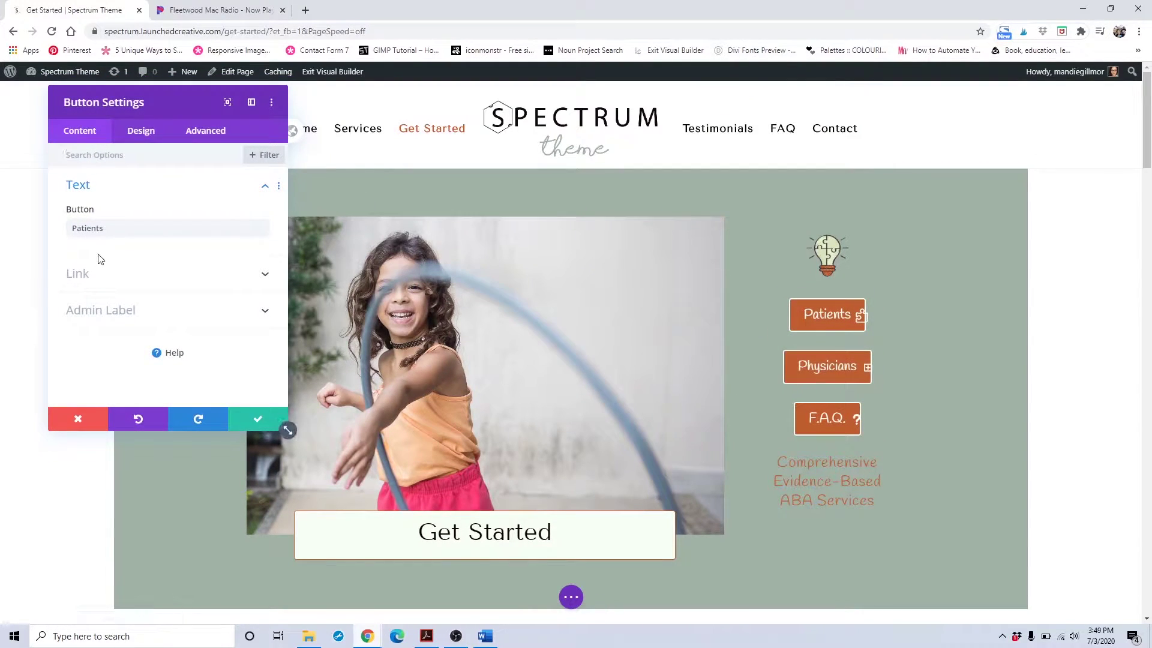
left_click(90, 277)
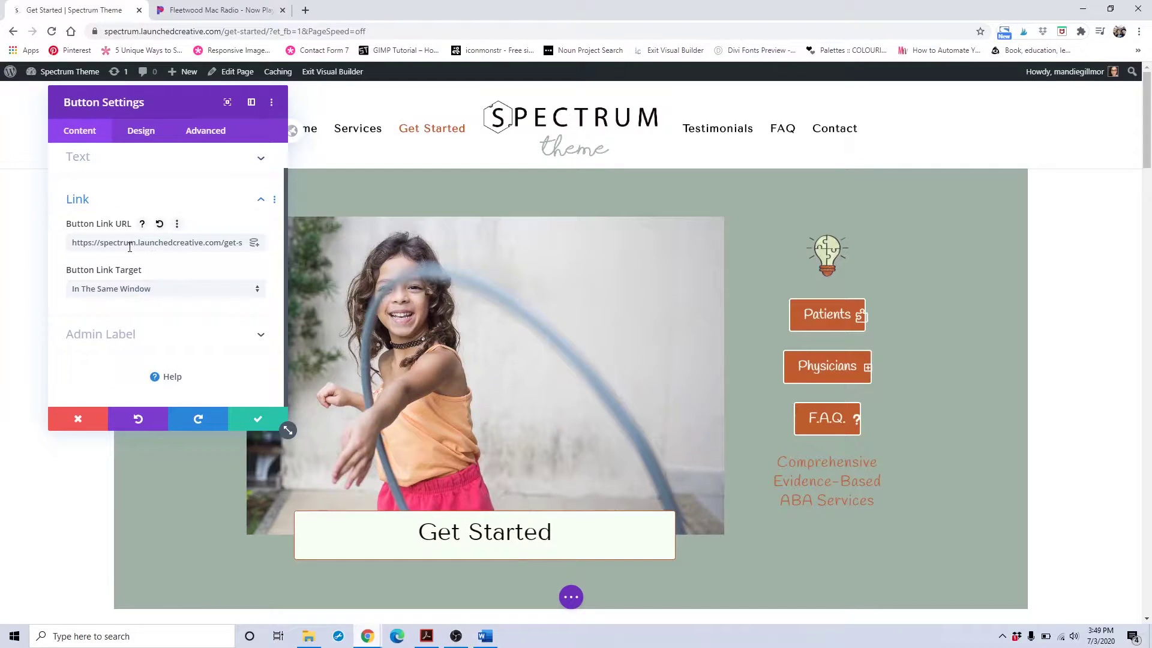
left_click(228, 243)
left_click_drag(236, 245, 264, 256)
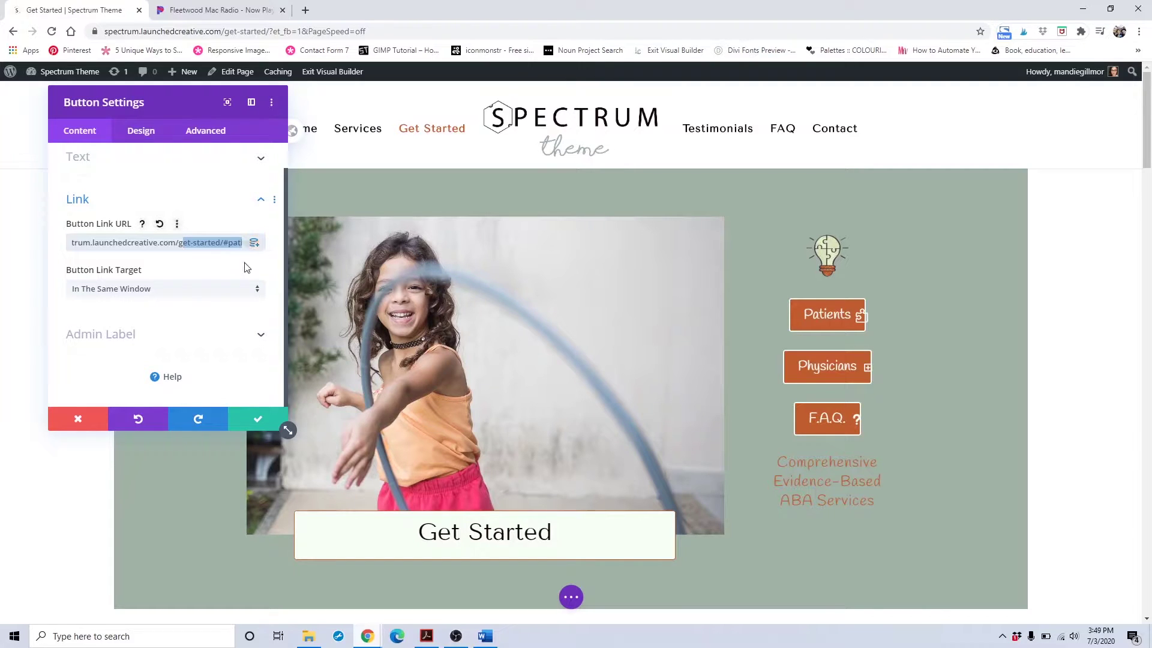
left_click(78, 419)
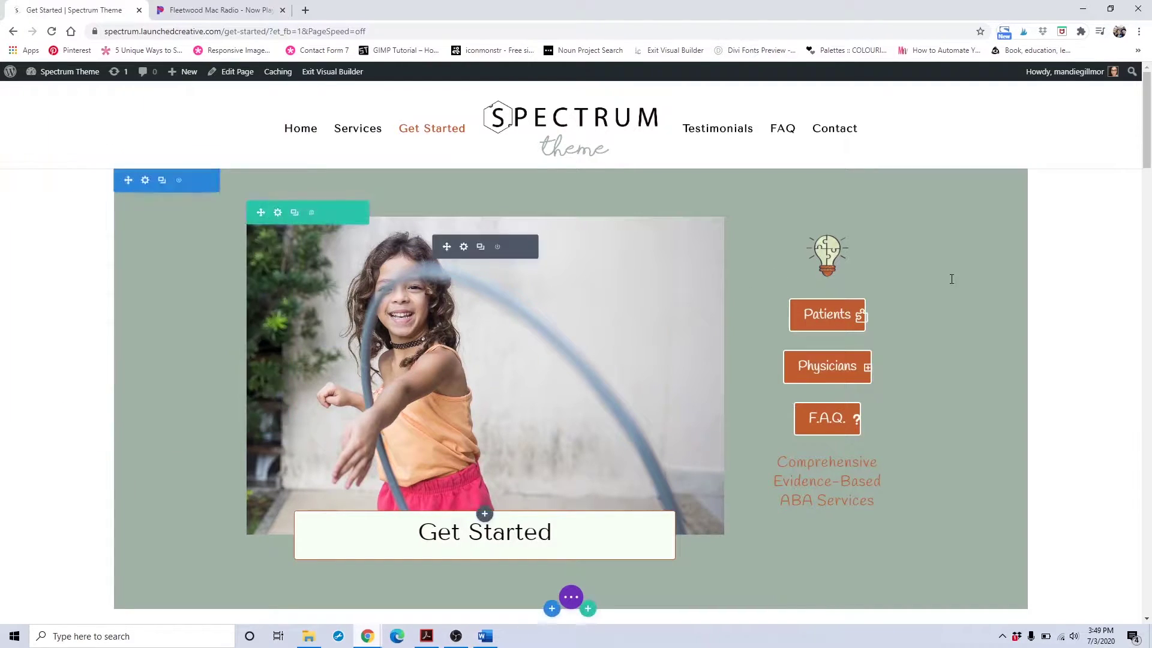
- Inspect the Patient Information section's CSS ID in its advanced settings, then close them without saving
scroll(852, 315, "down", 7)
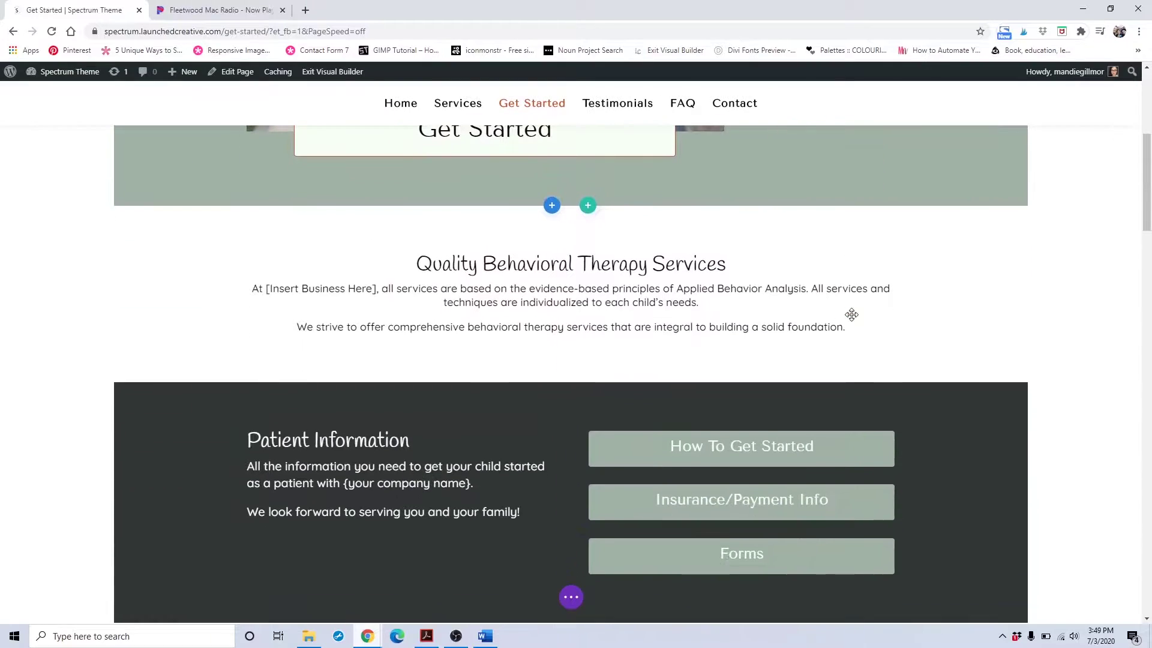
scroll(852, 315, "down", 2)
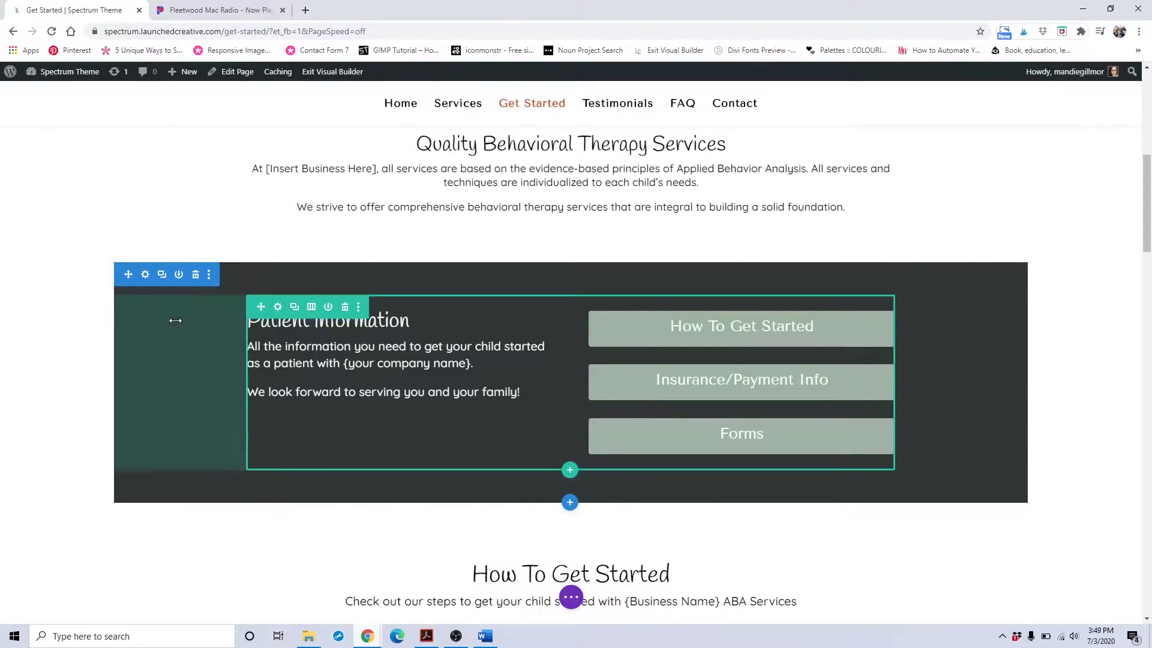
left_click(145, 276)
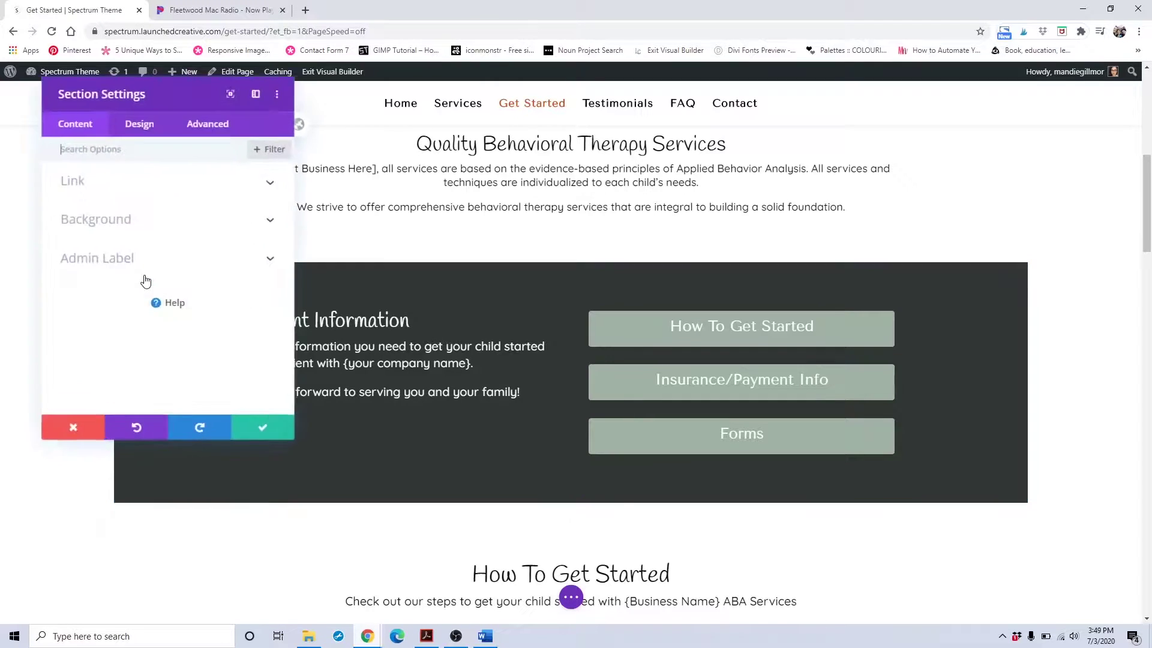
left_click(195, 134)
left_click(160, 189)
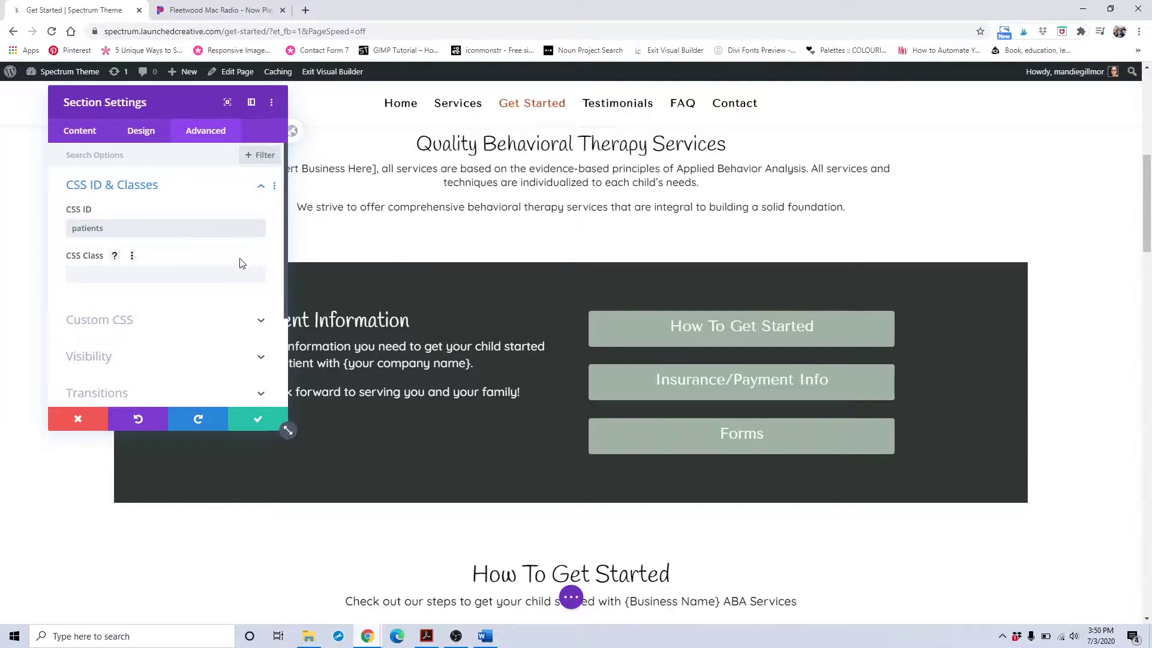
left_click(77, 418)
- Inspect the end of the Physicians button's link URL in its settings, then close them without saving
scroll(688, 384, "up", 8)
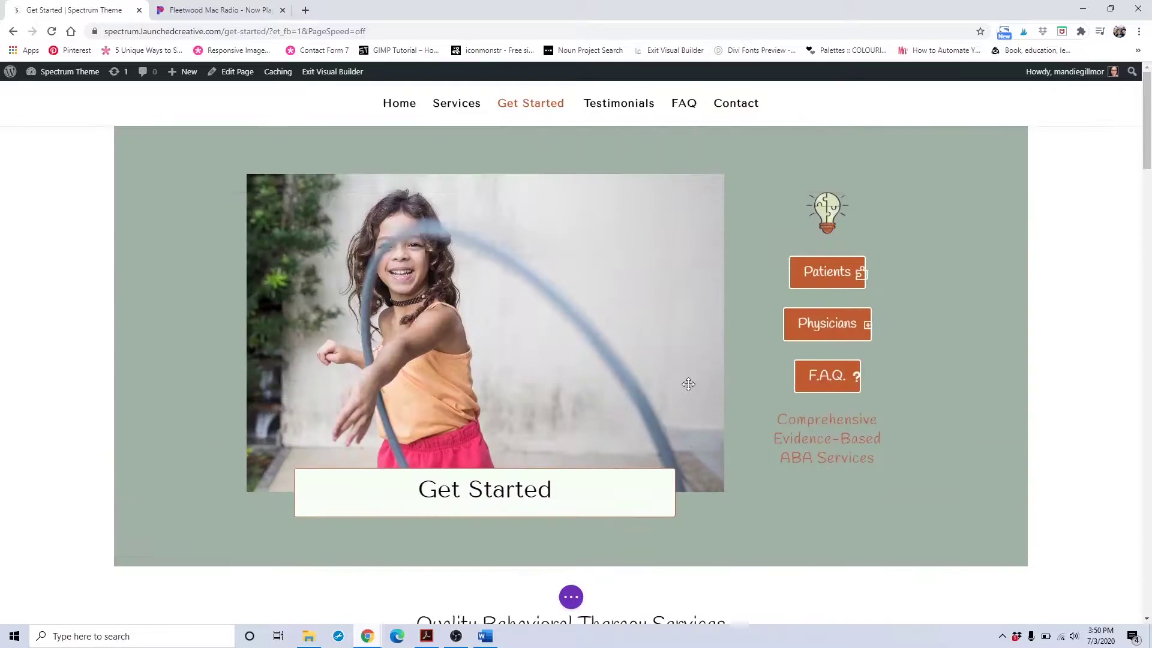
scroll(688, 384, "up", 1)
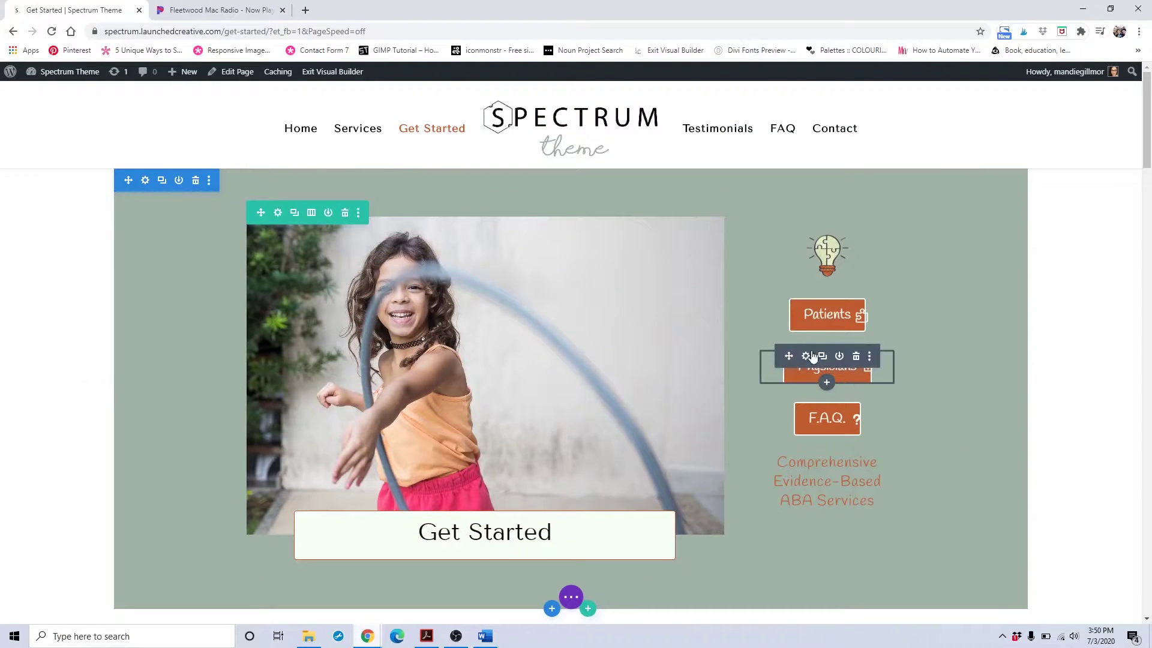
left_click(805, 356)
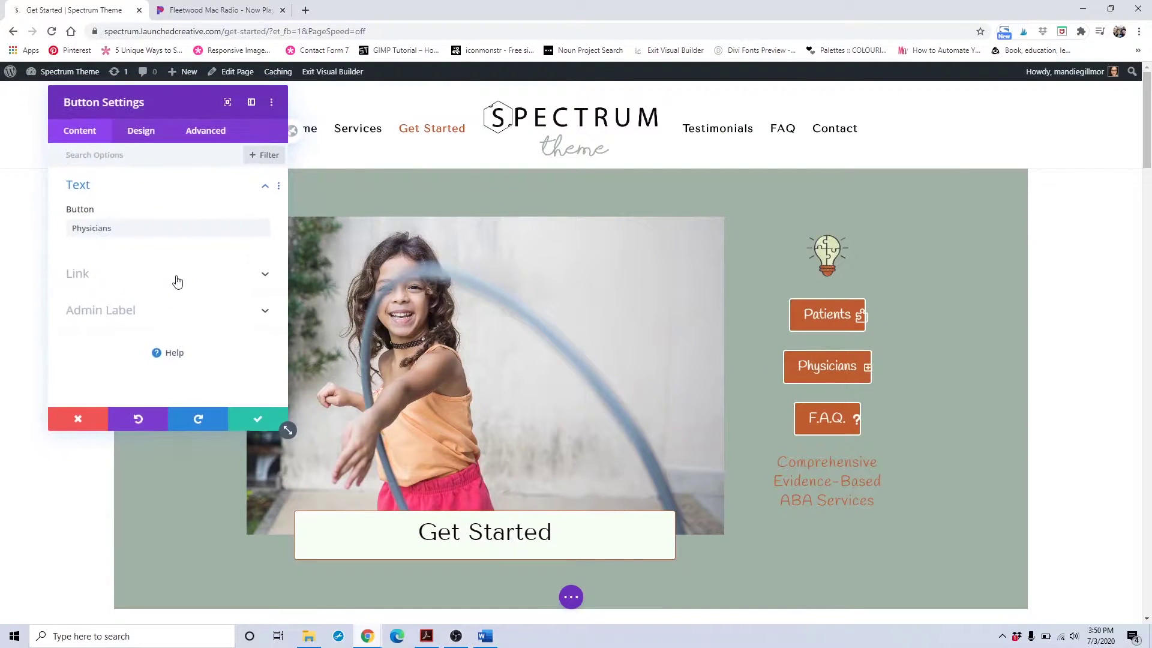
left_click(178, 280)
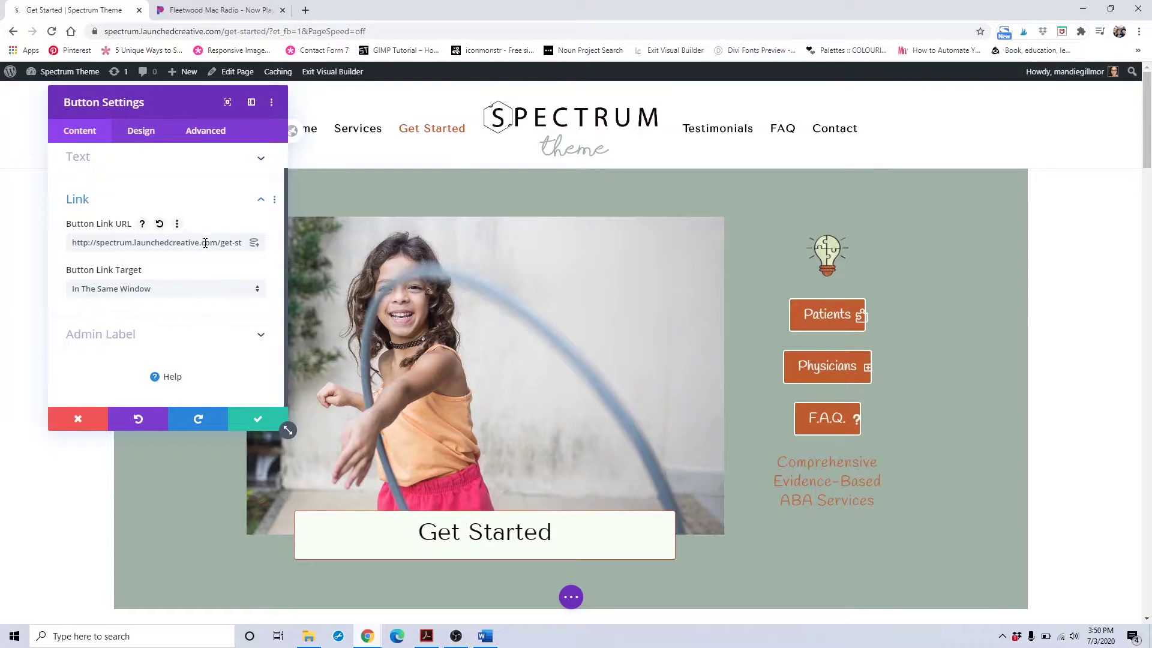
left_click_drag(228, 246, 263, 244)
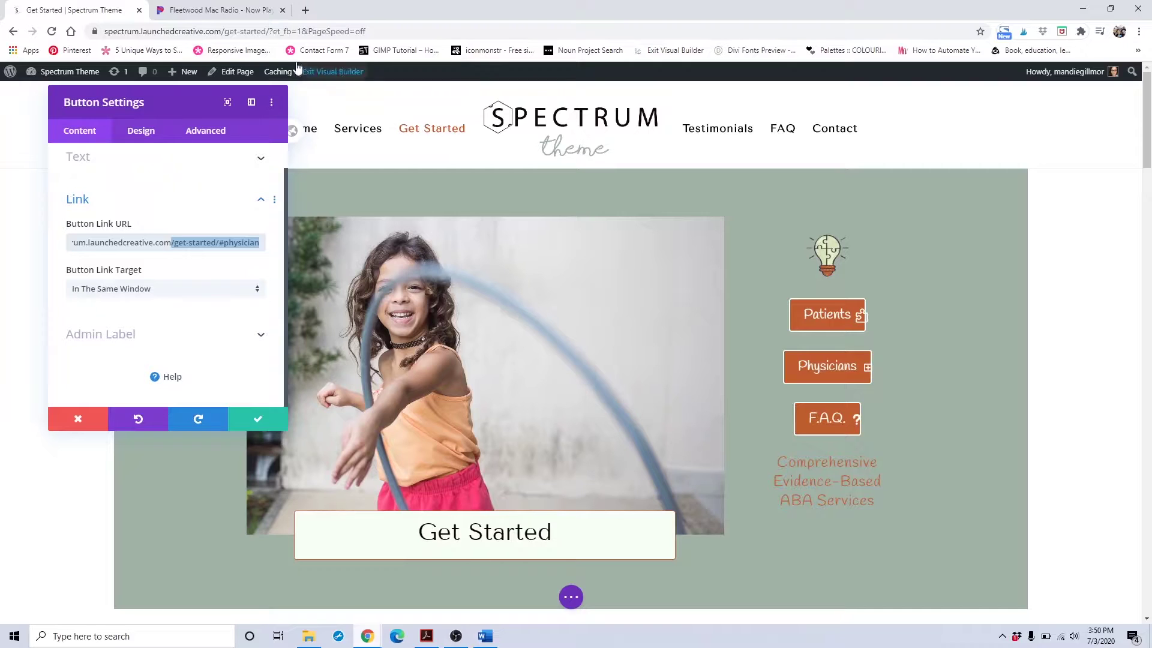
left_click(226, 242)
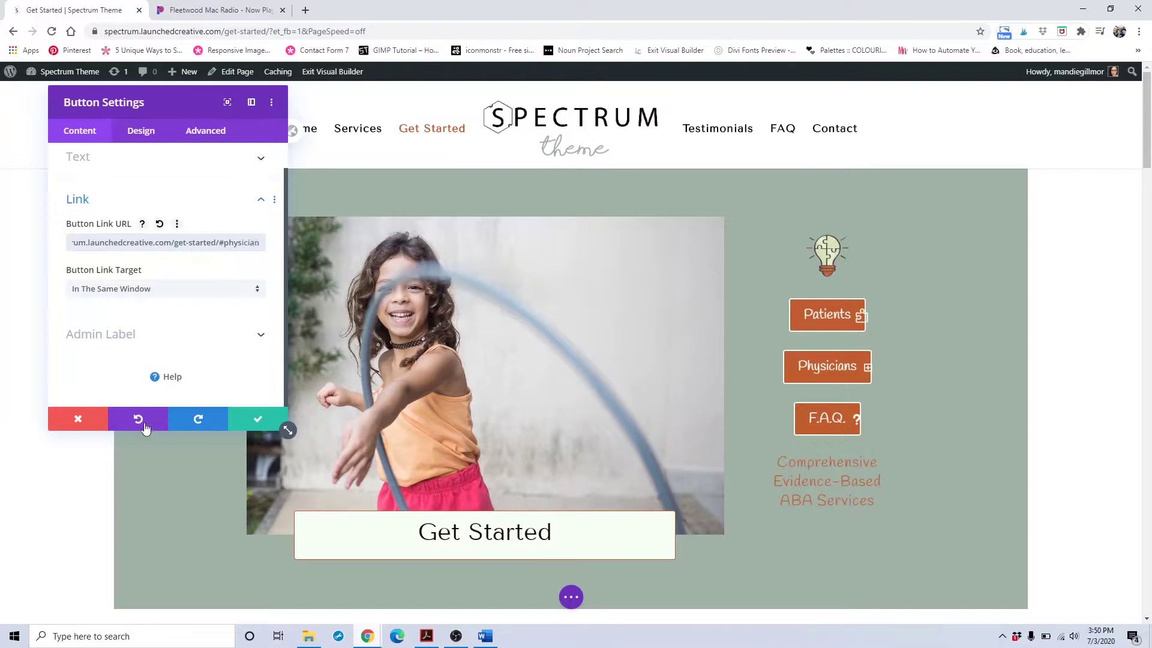
left_click(92, 420)
- Find the Physician Referrals row further down the page and inspect its CSS ID, then close its settings without saving
scroll(683, 406, "down", 15)
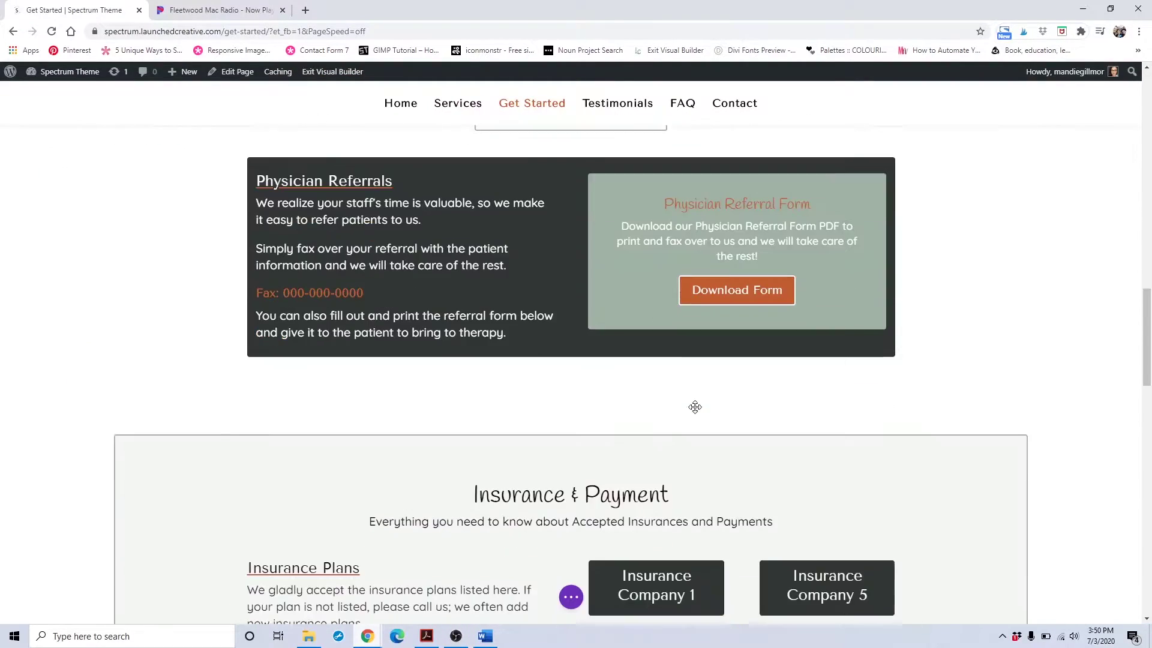
scroll(694, 407, "up", 3)
mouse_move(399, 496)
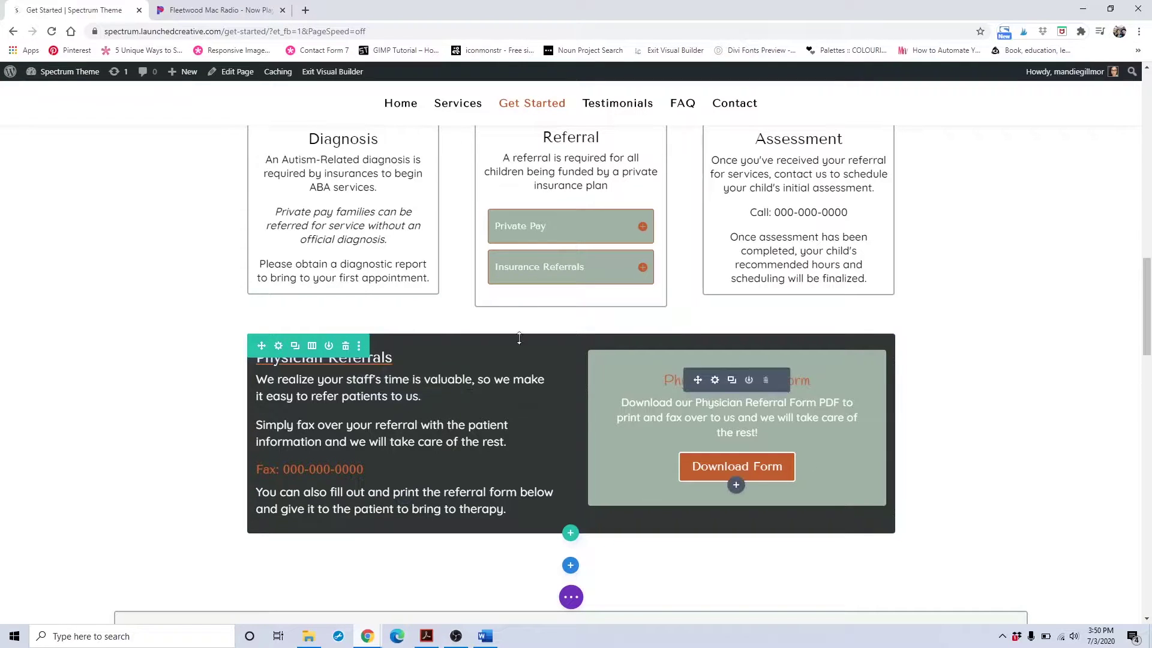
scroll(427, 350, "up", 2)
scroll(426, 351, "down", 2)
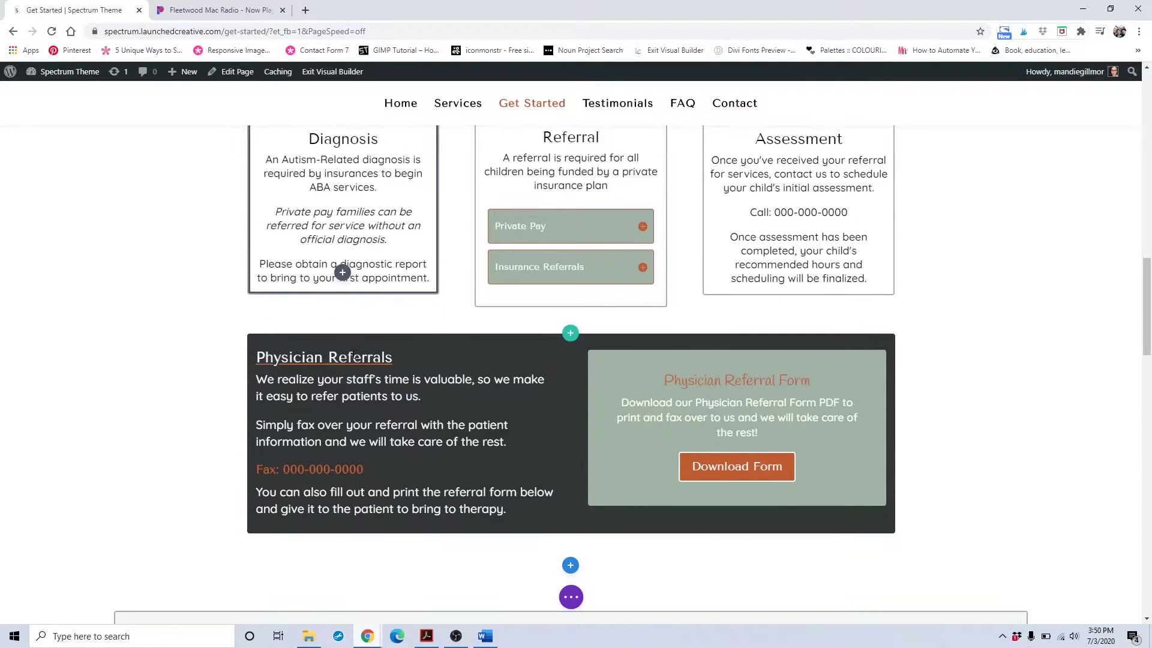
left_click(278, 346)
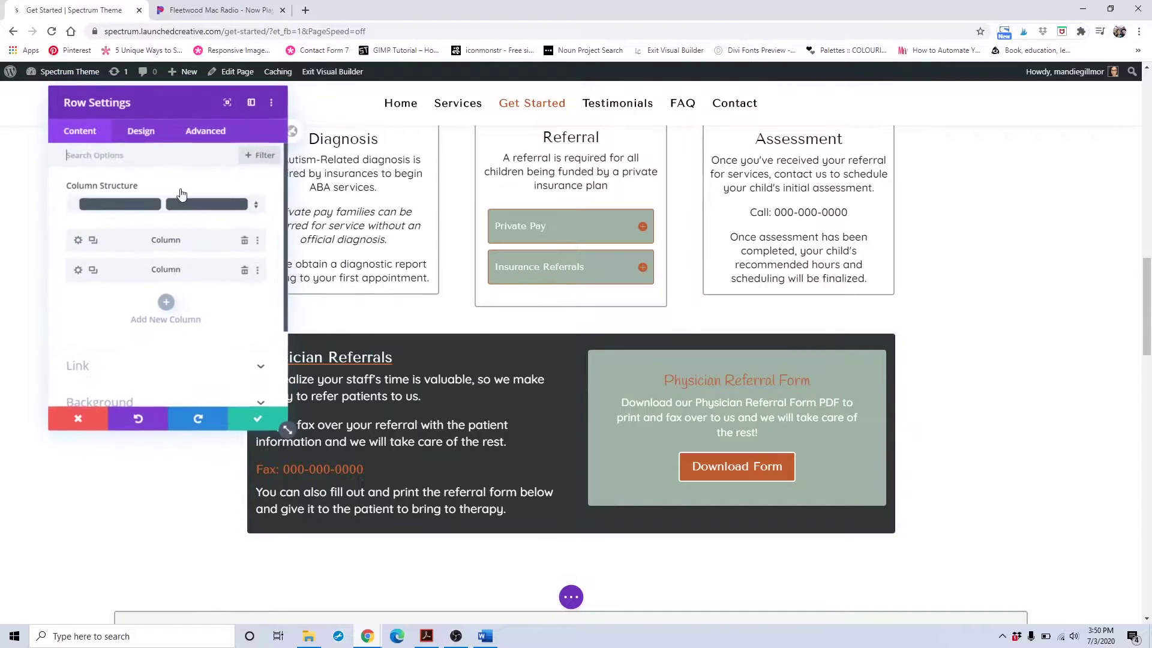
left_click(207, 132)
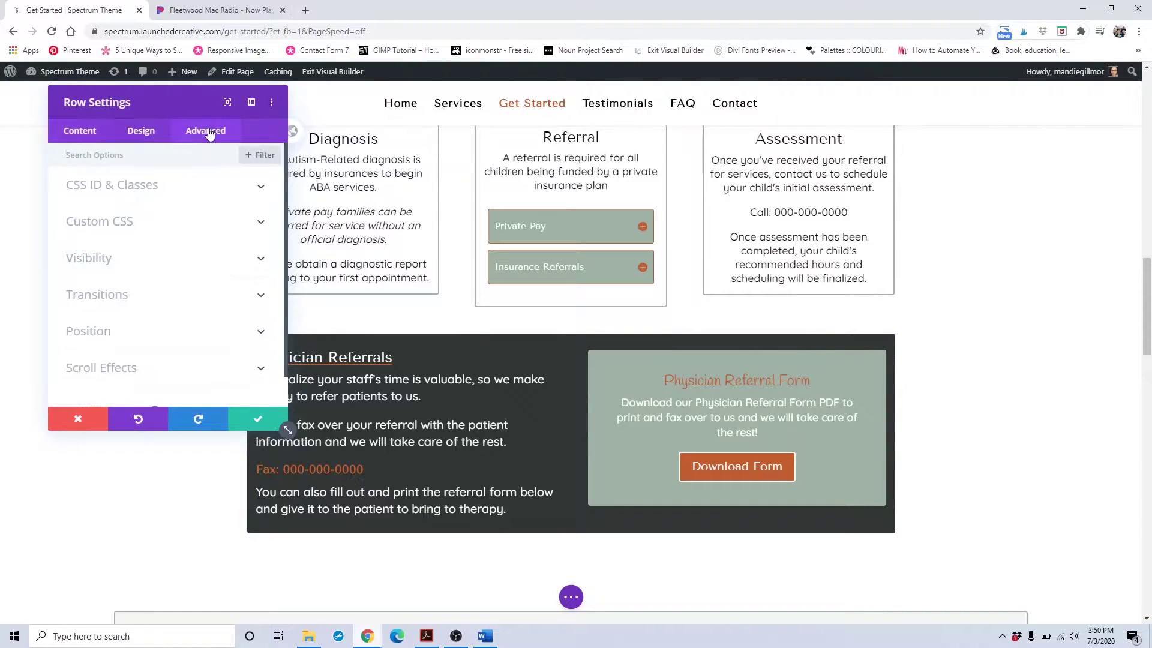
left_click(160, 188)
double_click(137, 224)
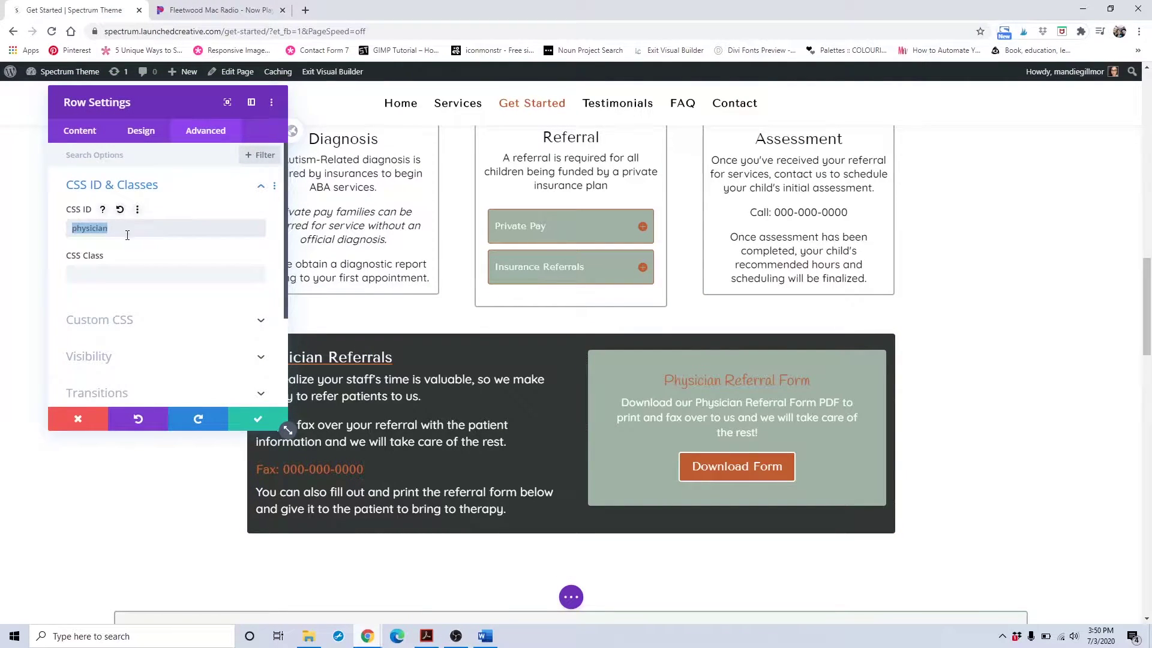
left_click(62, 419)
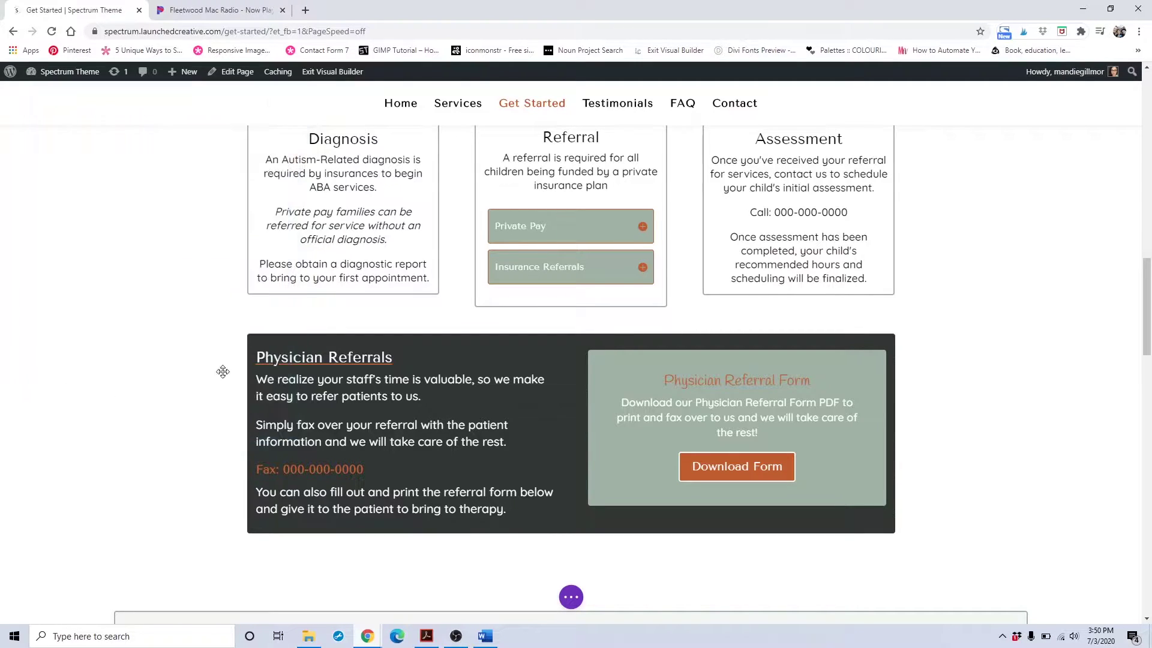
- Inspect the page part of the F.A.Q. hero button's link URL, then close its settings without saving
scroll(442, 337, "up", 8)
scroll(442, 337, "up", 10)
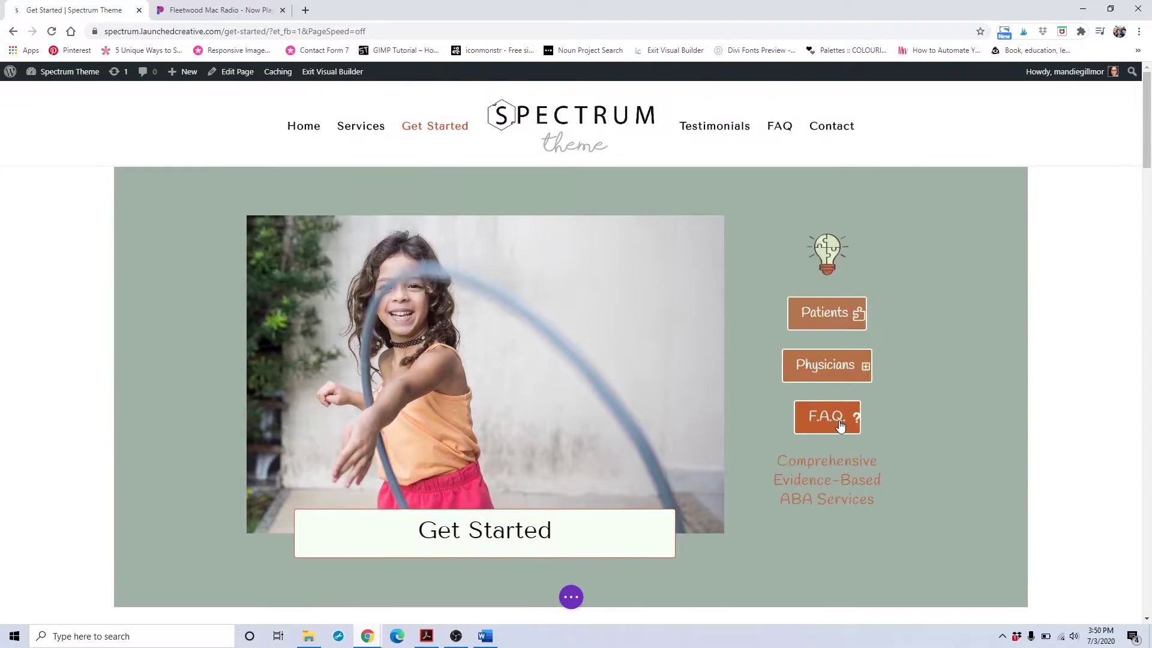
left_click(805, 408)
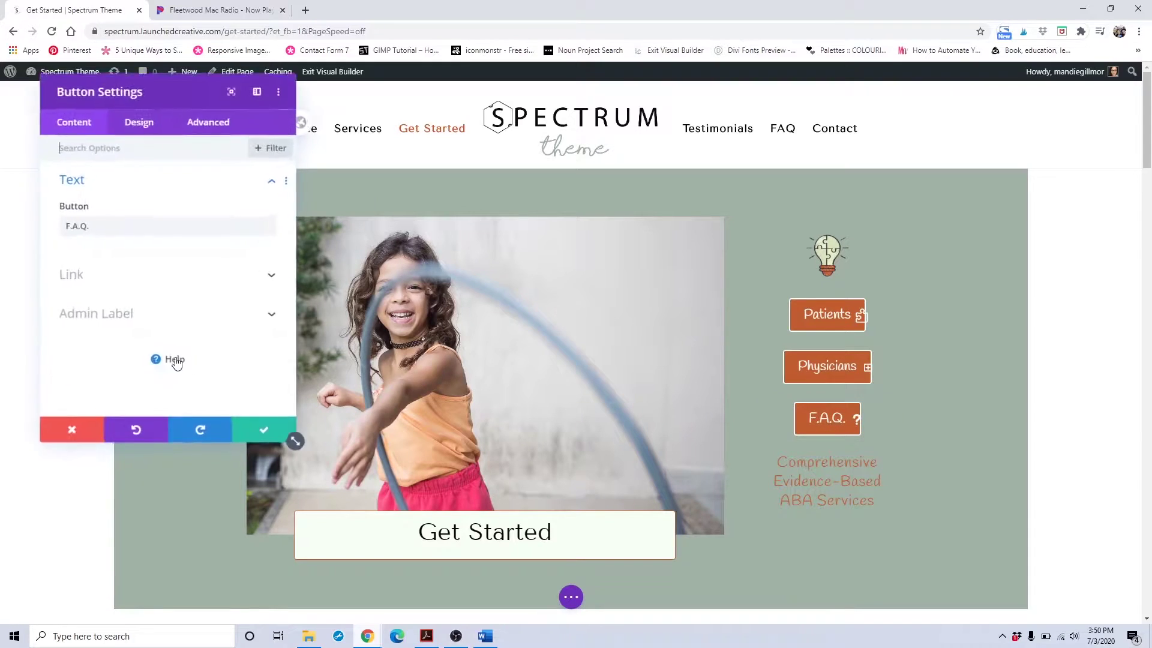
left_click(175, 269)
double_click(226, 243)
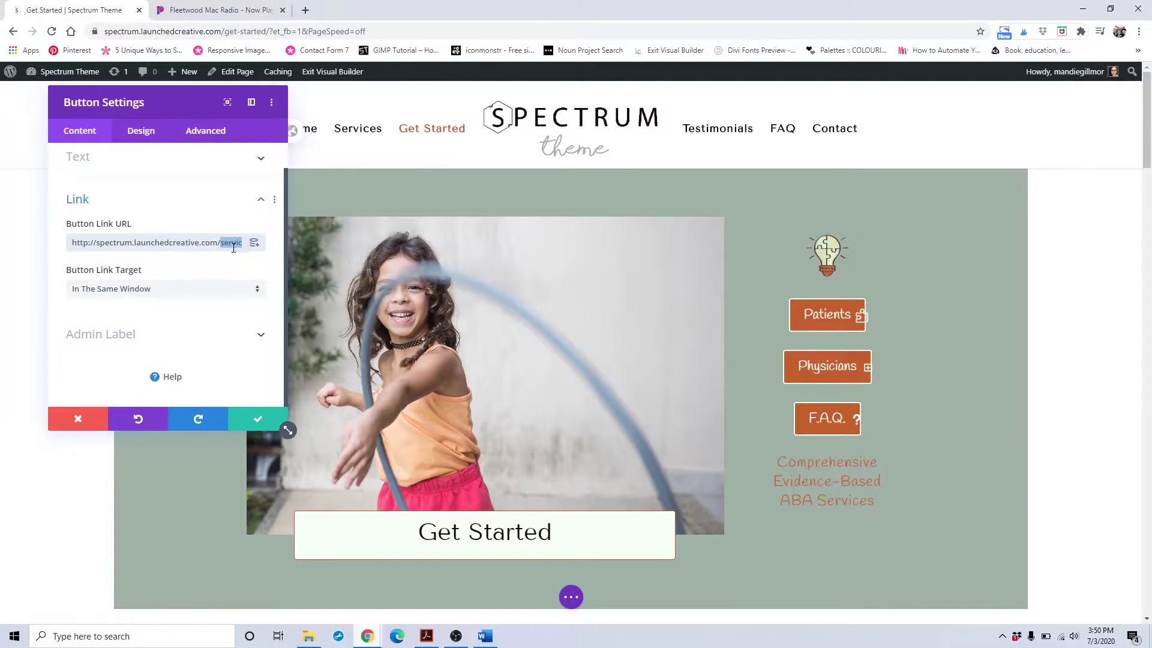
left_click_drag(245, 249, 208, 242)
left_click(54, 429)
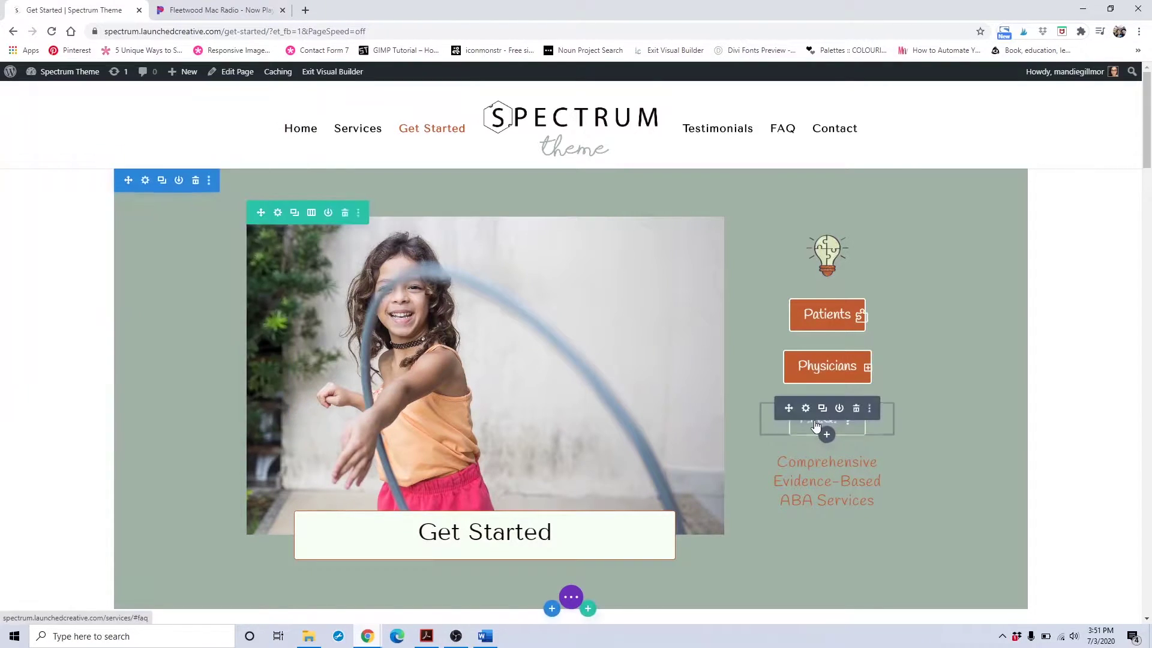
- Reopen the F.A.Q. button's link settings and check the #faq anchor ending its URL, then close without saving
left_click(802, 407)
left_click(160, 271)
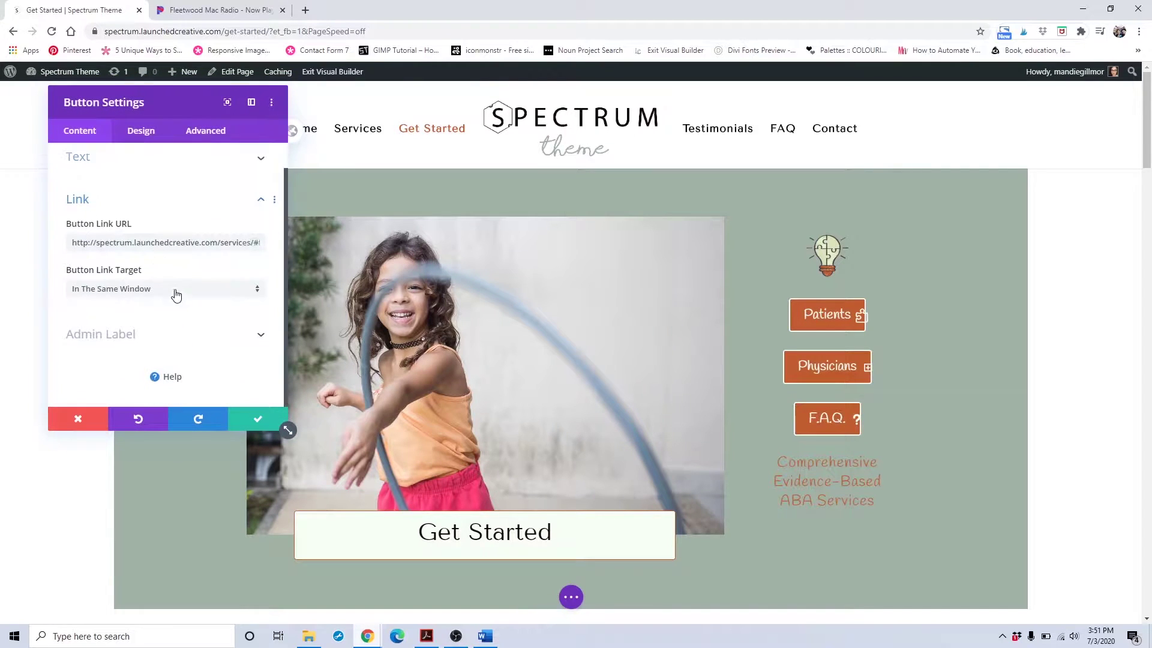
key("Right")
key("Right")
key("Right")
key("Right")
key("Right")
type("#faq")
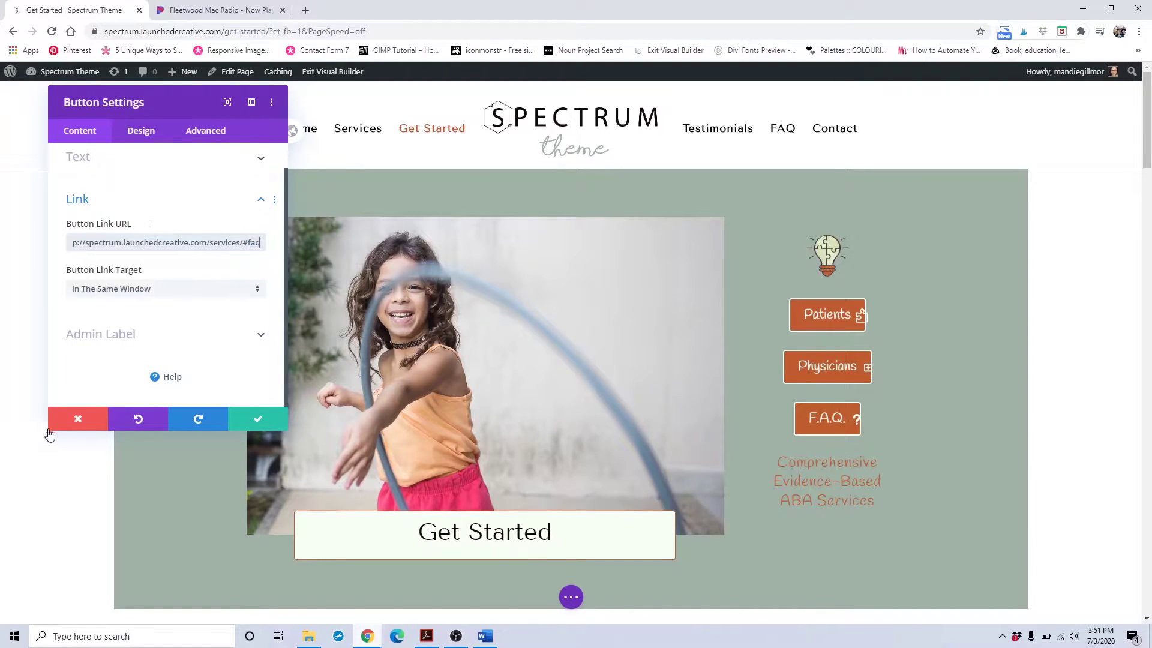
left_click(74, 423)
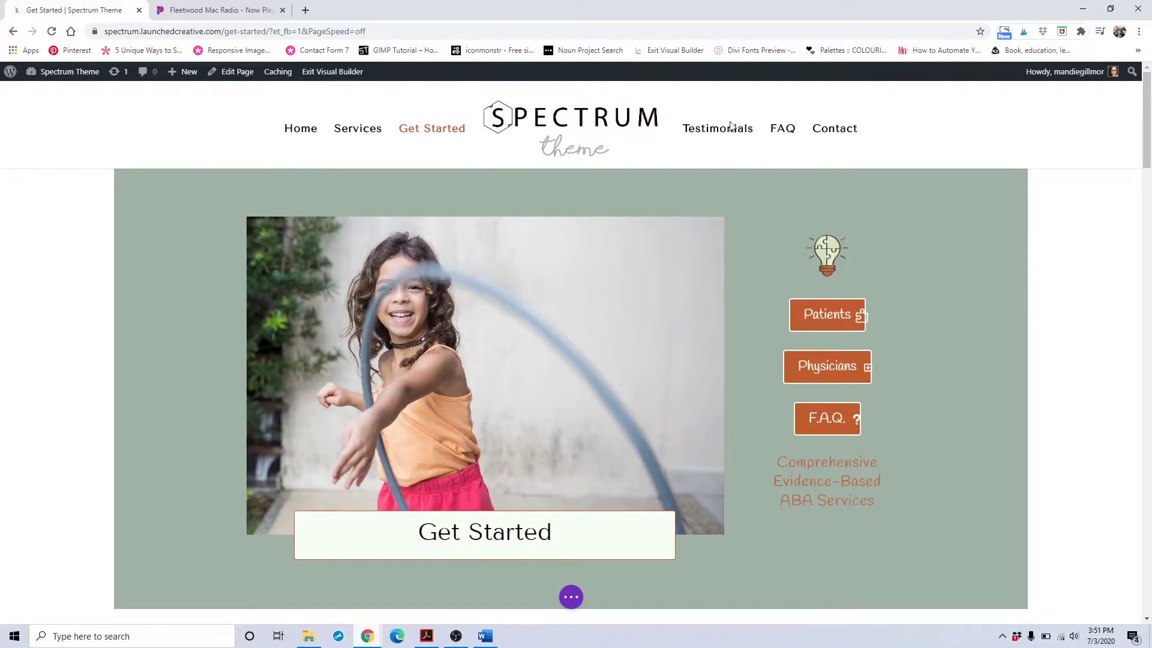
- Select the Patients, Physicians and F.A.Q. buttons together and set their shared button text color to blue
mouse_move(810, 316)
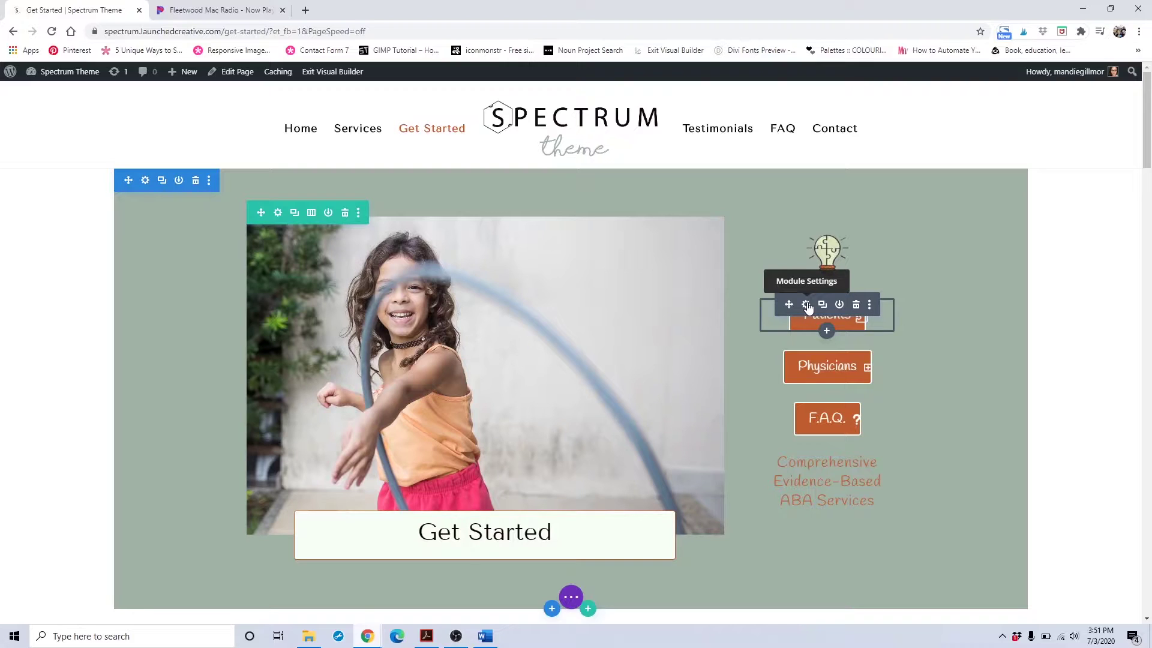
left_click(807, 305)
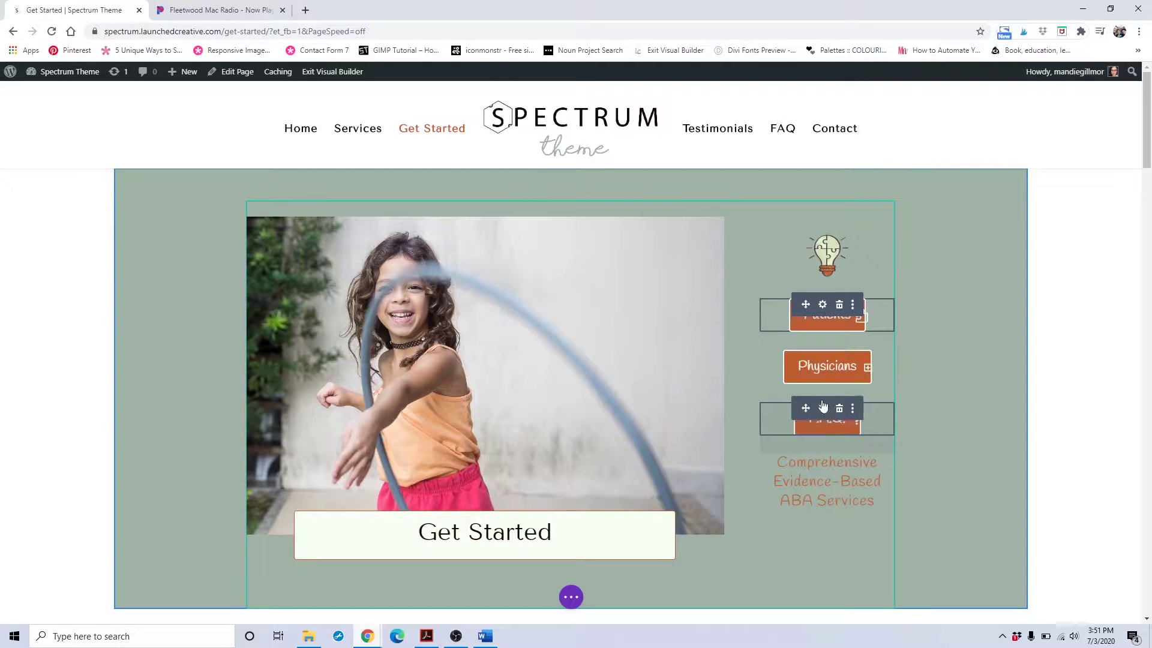
left_click(822, 356)
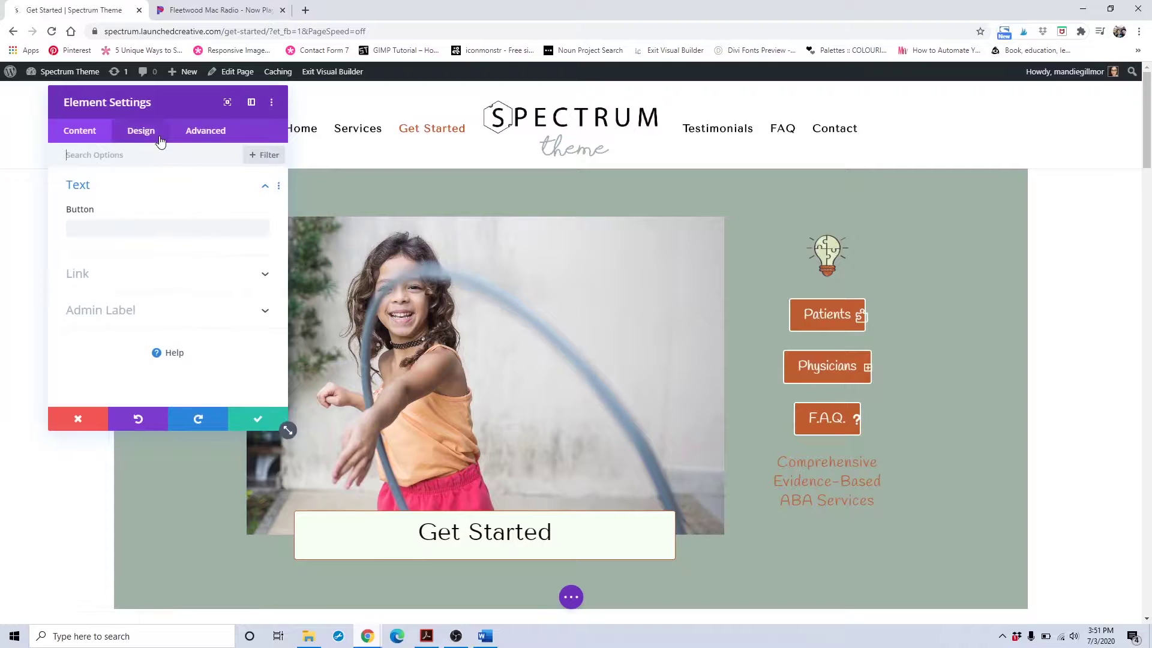
left_click(160, 140)
left_click(128, 264)
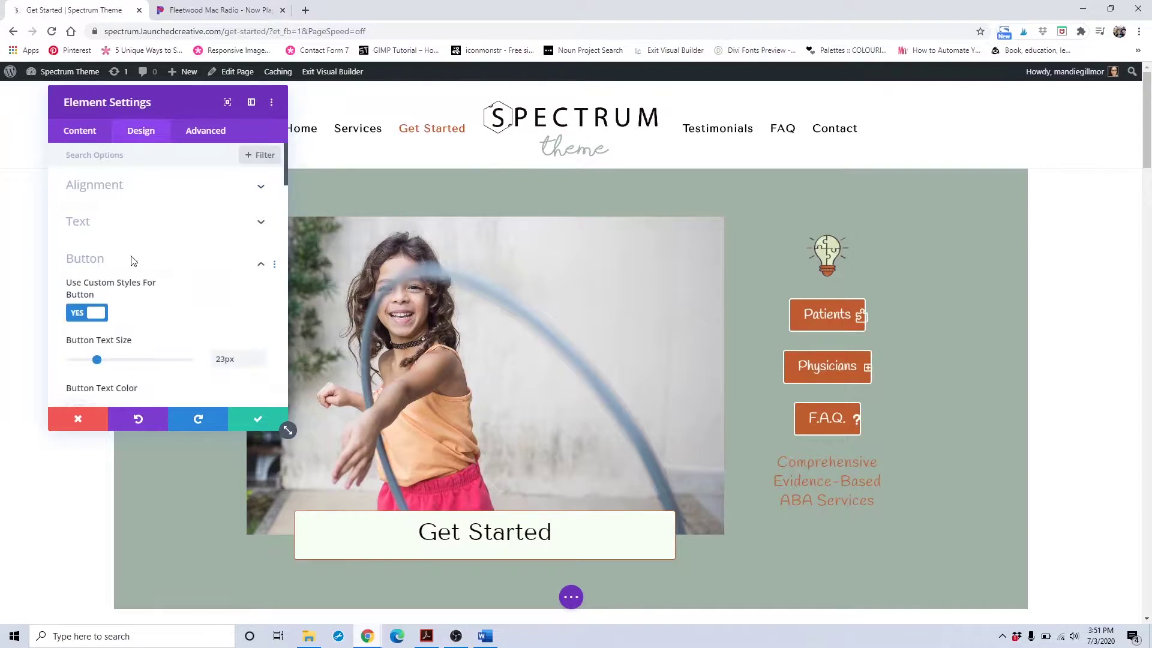
scroll(128, 260, "down", 3)
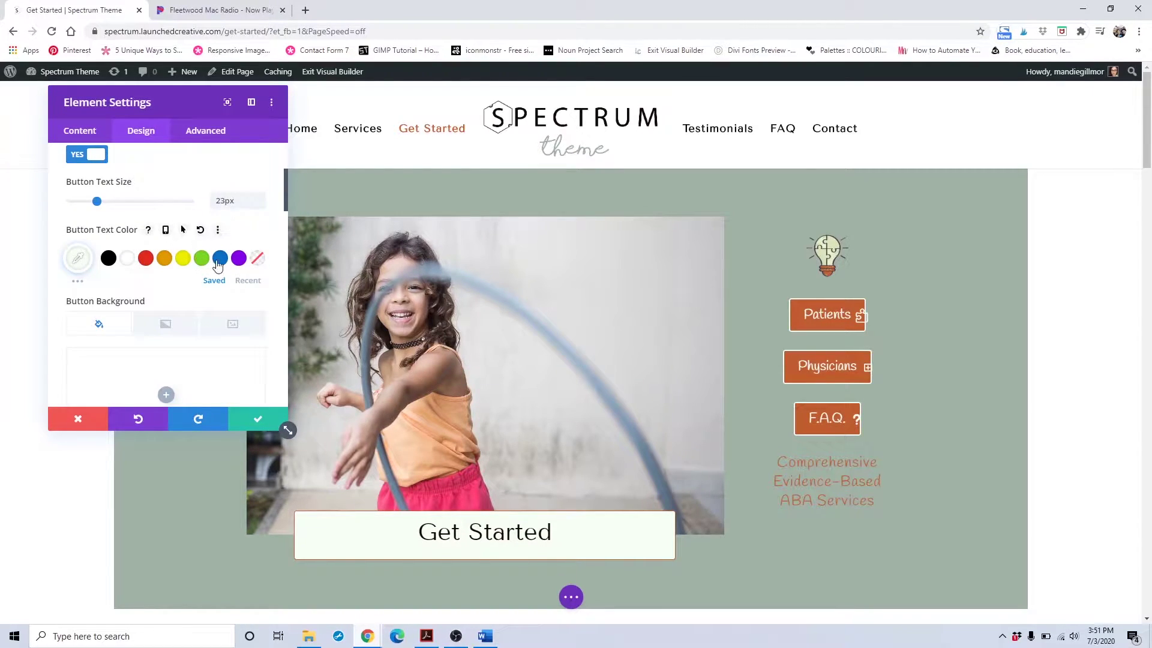
left_click(219, 260)
scroll(180, 290, "down", 2)
scroll(177, 252, "up", 2)
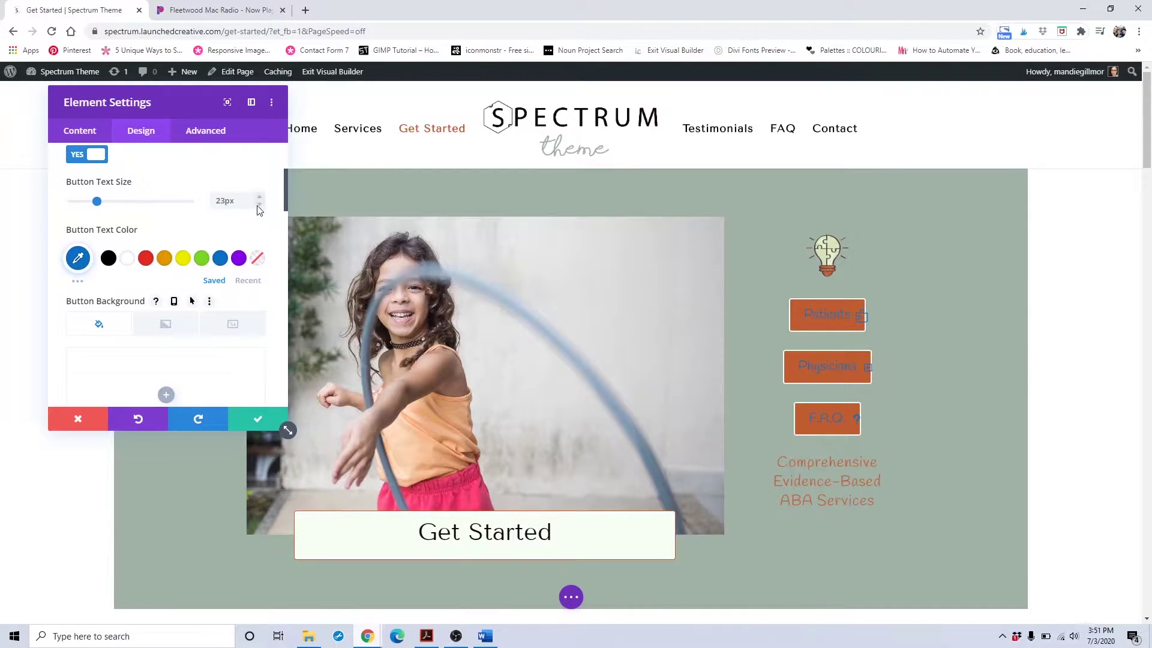
- Set the background color of the three selected buttons to the teal swatch from the recent colors
scroll(249, 222, "down", 1)
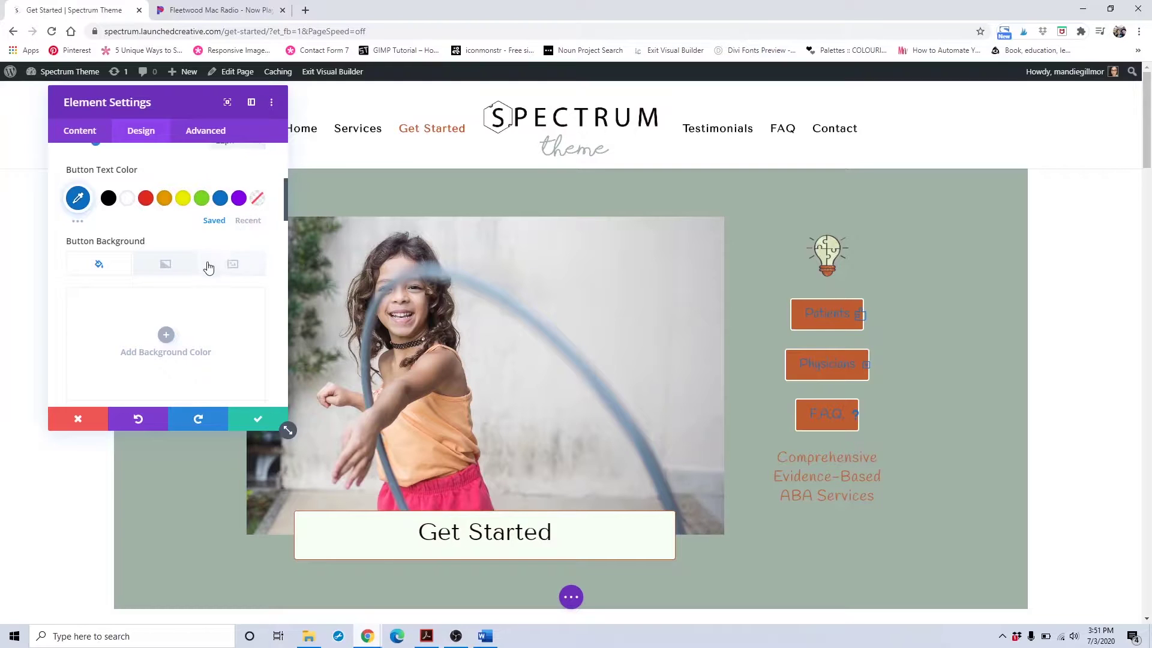
scroll(204, 276, "down", 2)
left_click(246, 323)
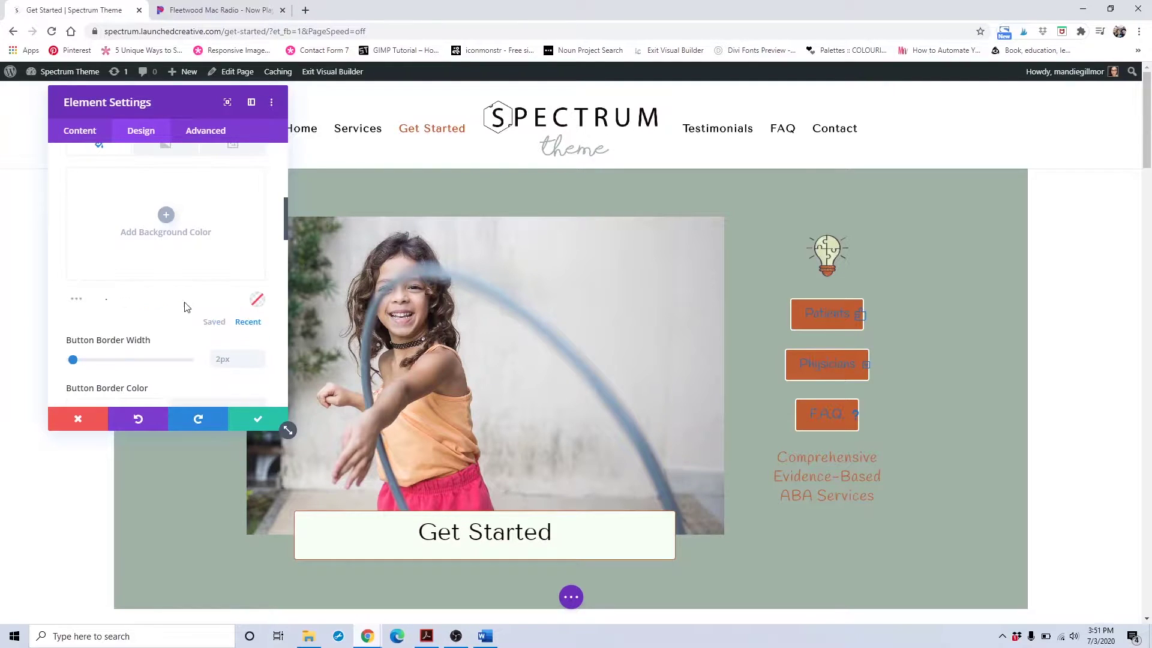
left_click(143, 300)
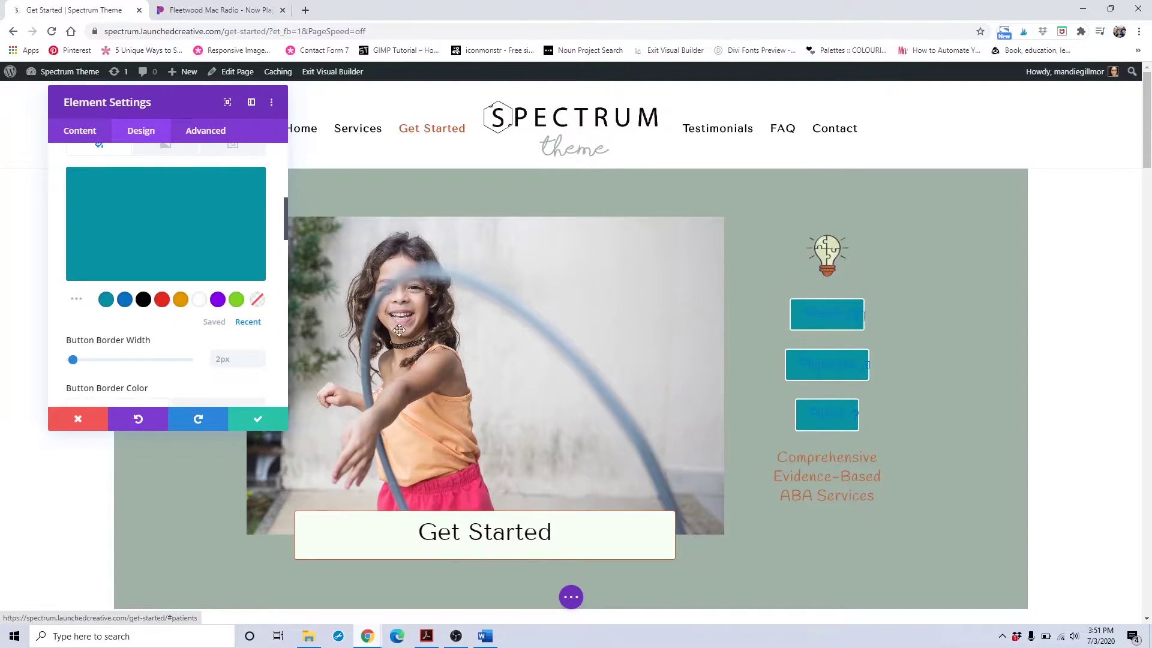
- Set the border width of the three selected buttons to 3px
scroll(540, 336, "down", 2)
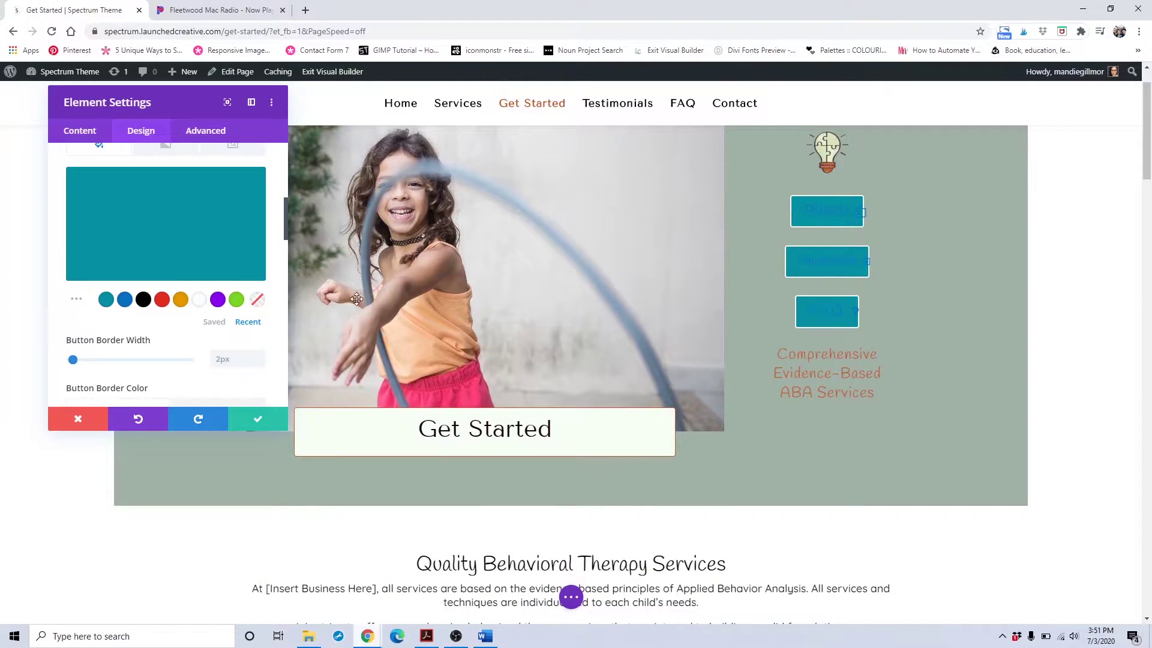
left_click(259, 357)
scroll(235, 318, "down", 1)
scroll(235, 322, "down", 2)
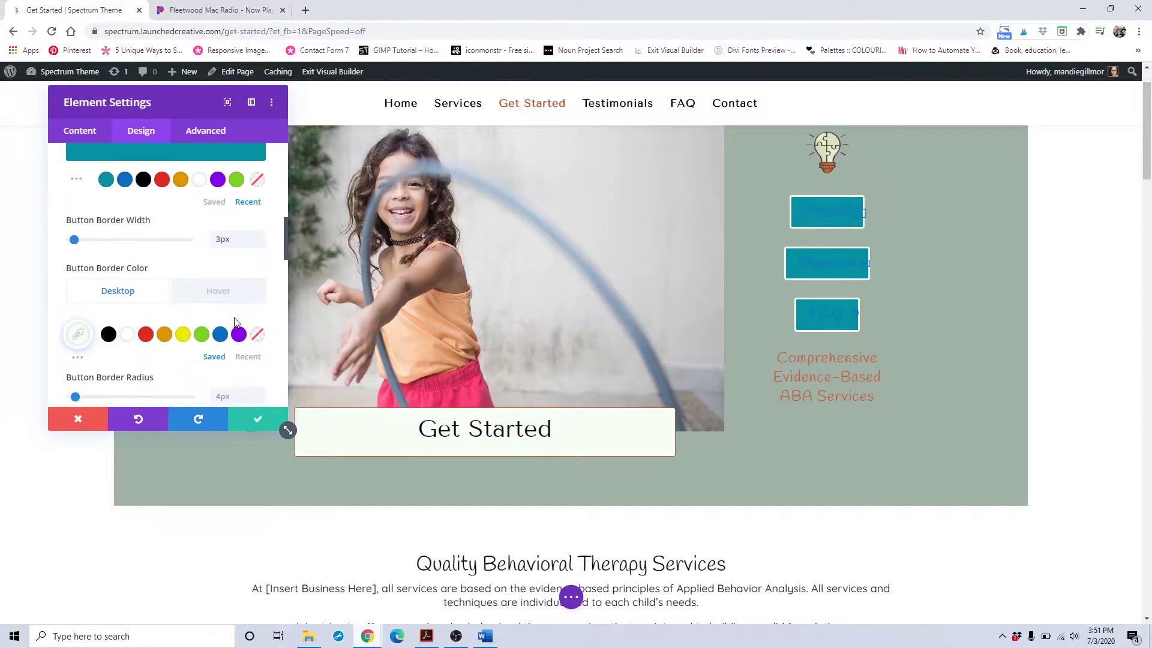
- Set the border color of the three selected buttons to black
scroll(210, 291, "down", 1)
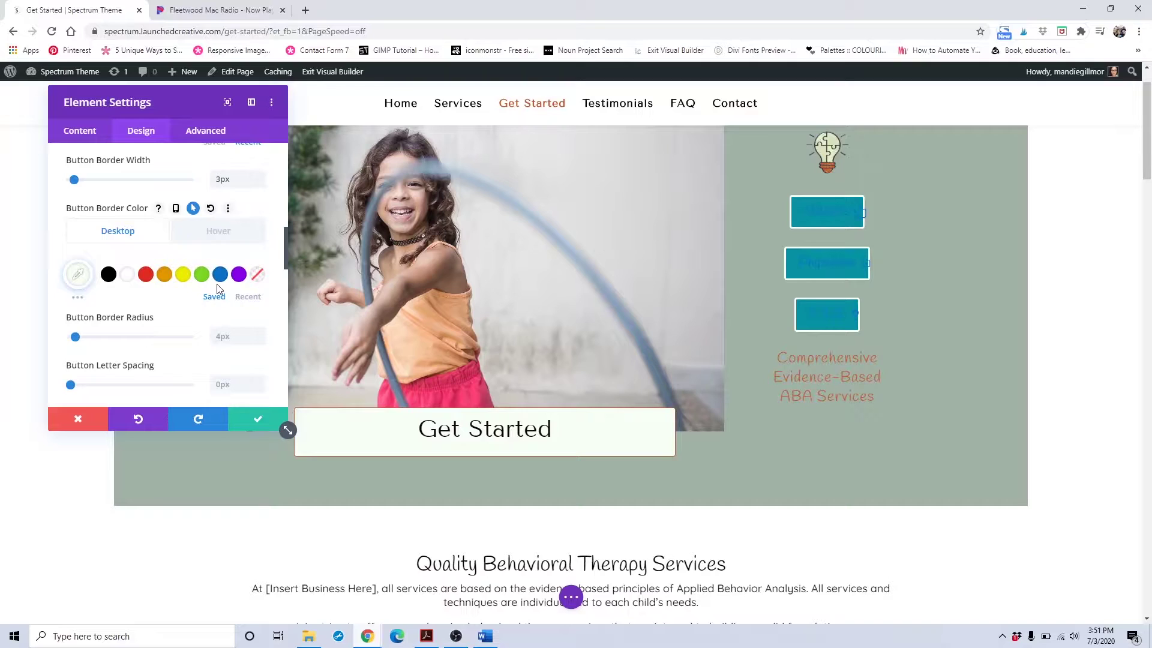
left_click(107, 274)
scroll(202, 273, "down", 1)
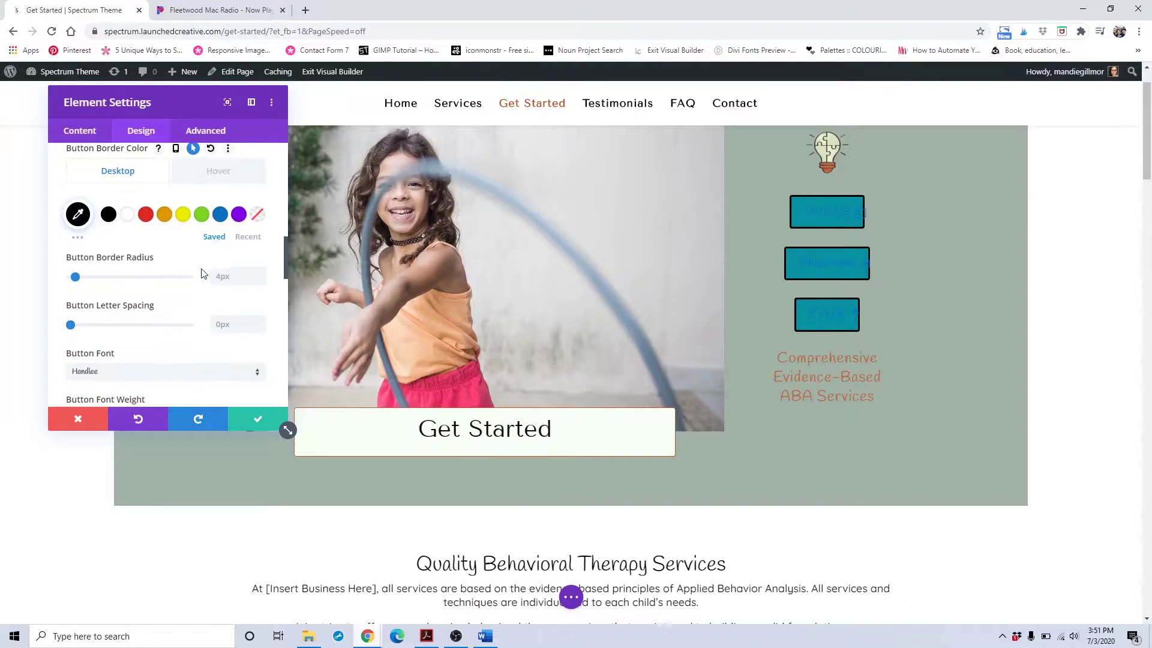
- Change the font of the three selected buttons to ABeeZee
scroll(207, 261, "down", 1)
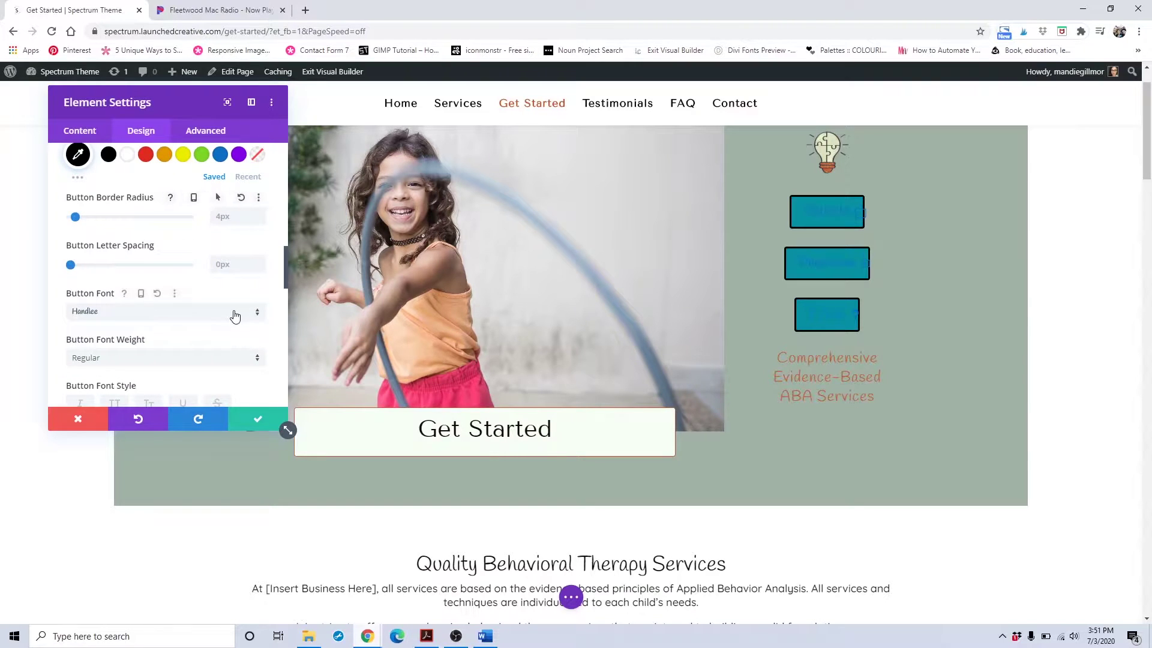
left_click(234, 314)
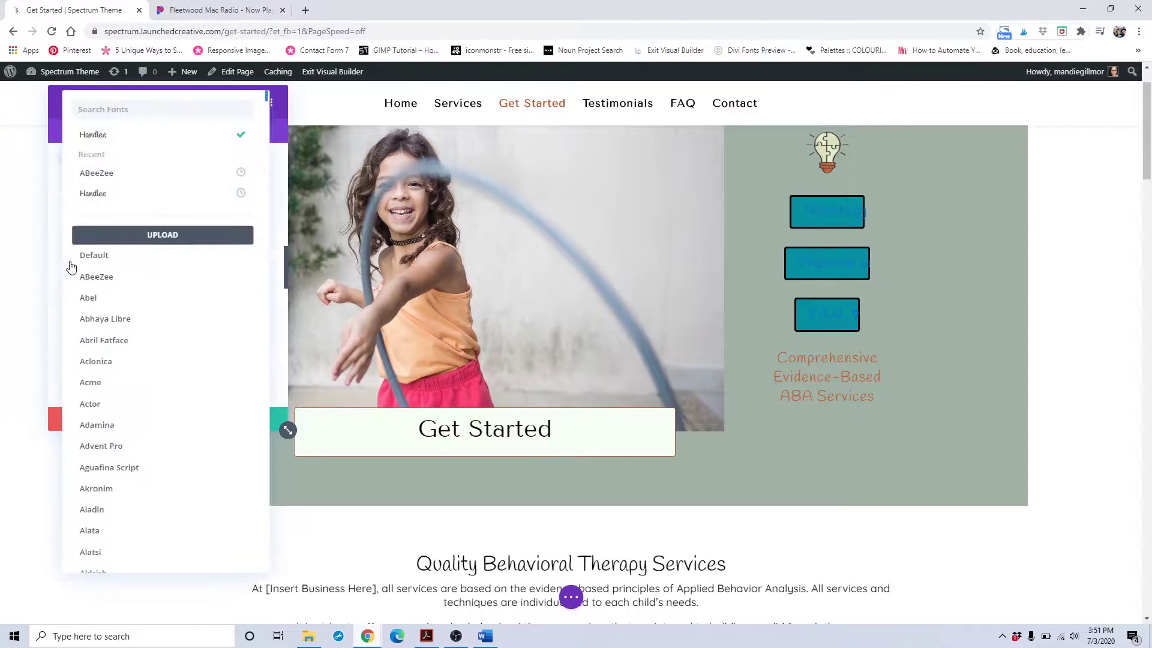
left_click(97, 279)
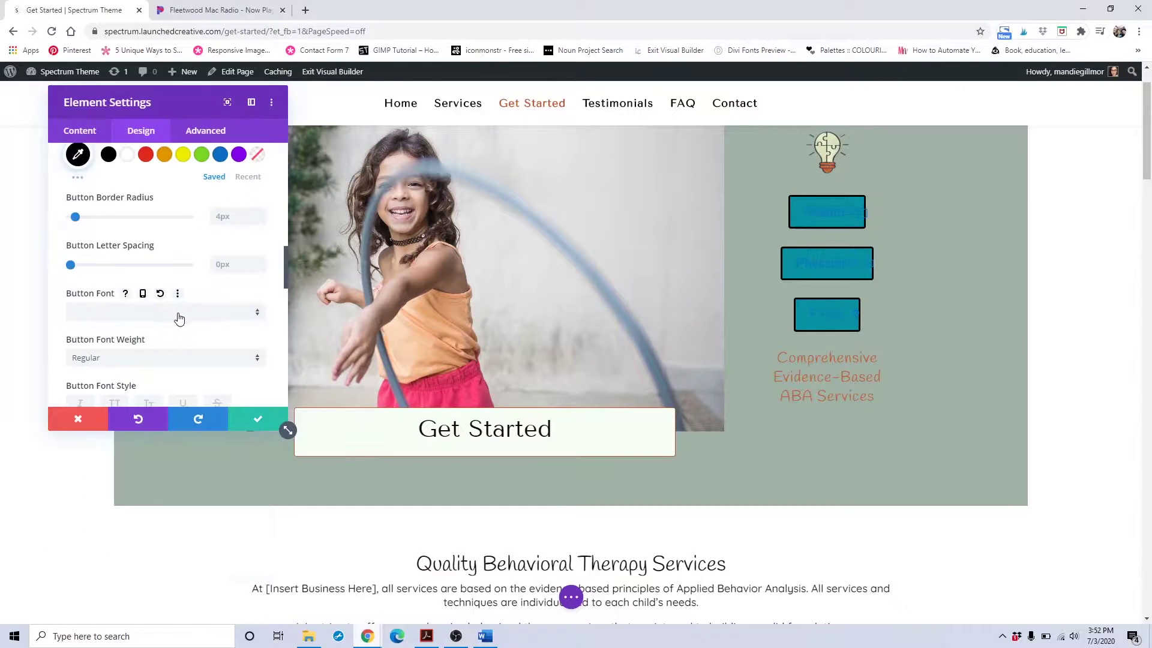
- Try the circled right-pointing triangle as the icon of the three selected buttons and discard the bulk styling changes
scroll(179, 318, "down", 1)
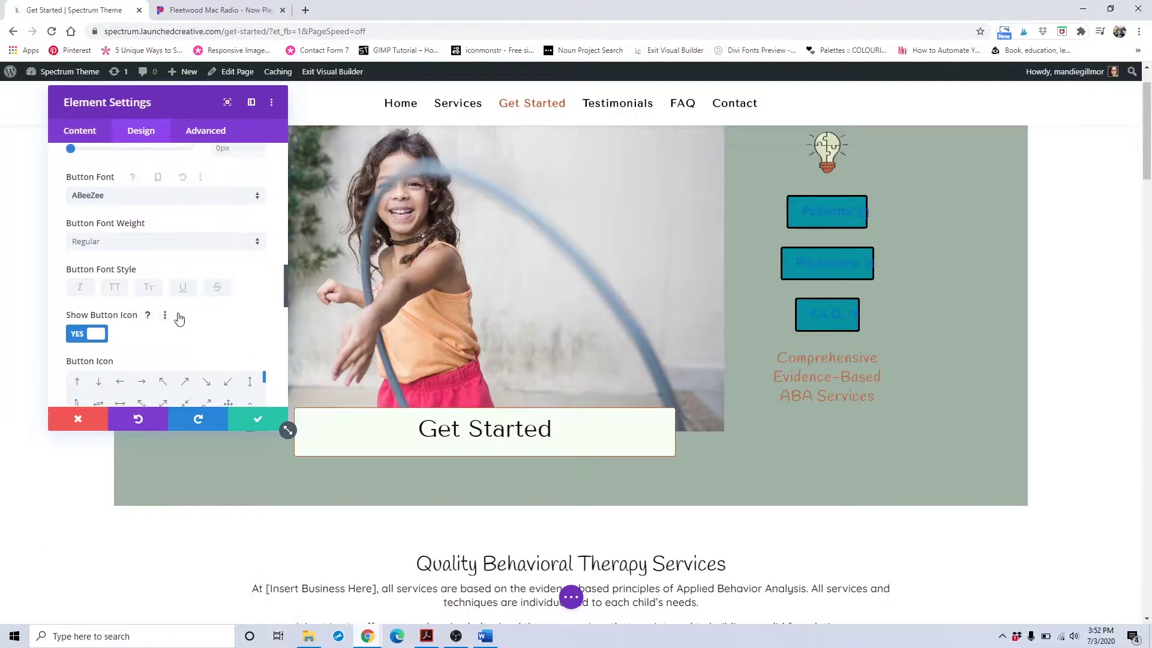
scroll(179, 318, "up", 3)
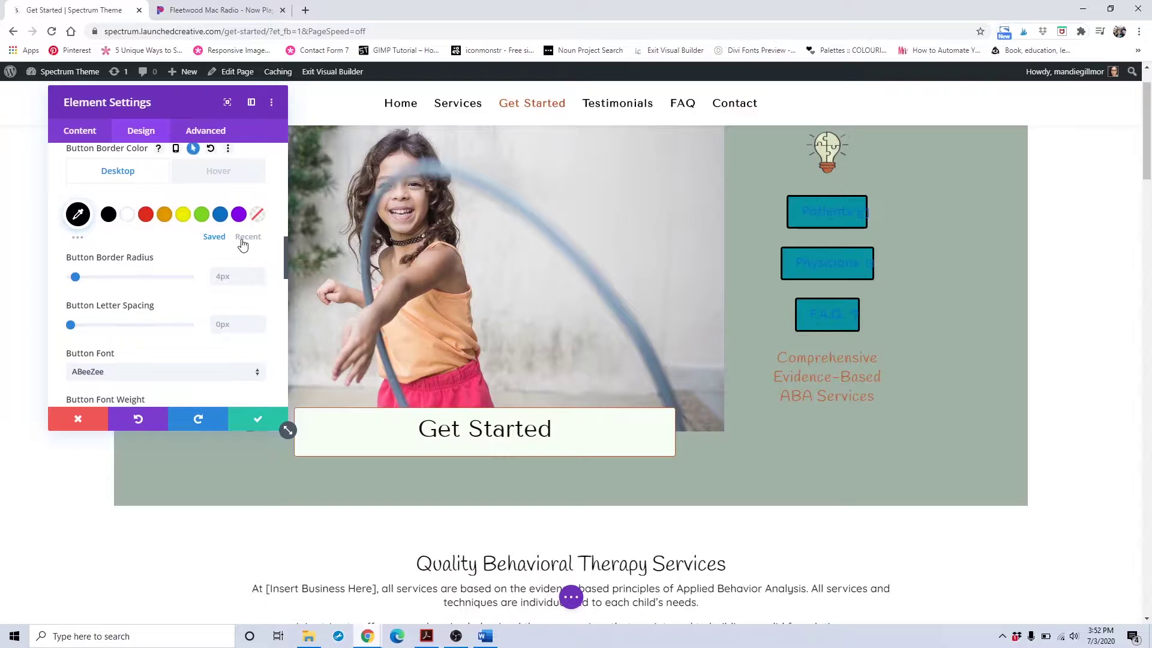
scroll(240, 247, "down", 2)
scroll(239, 251, "up", 8)
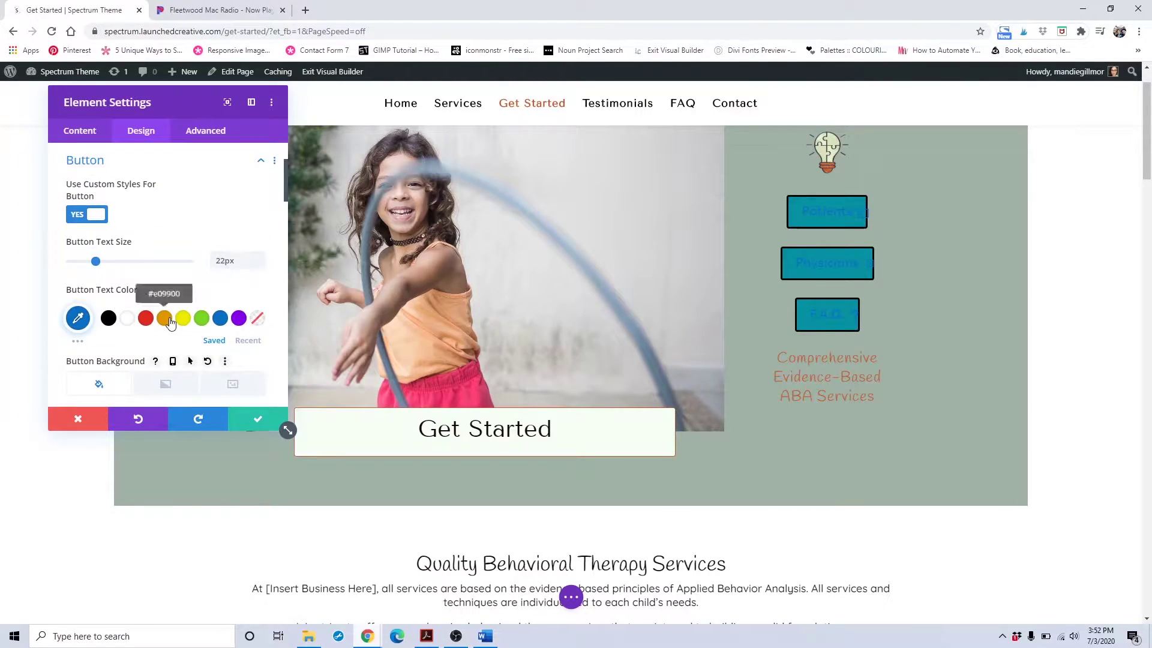
scroll(219, 332, "down", 1)
scroll(219, 333, "down", 7)
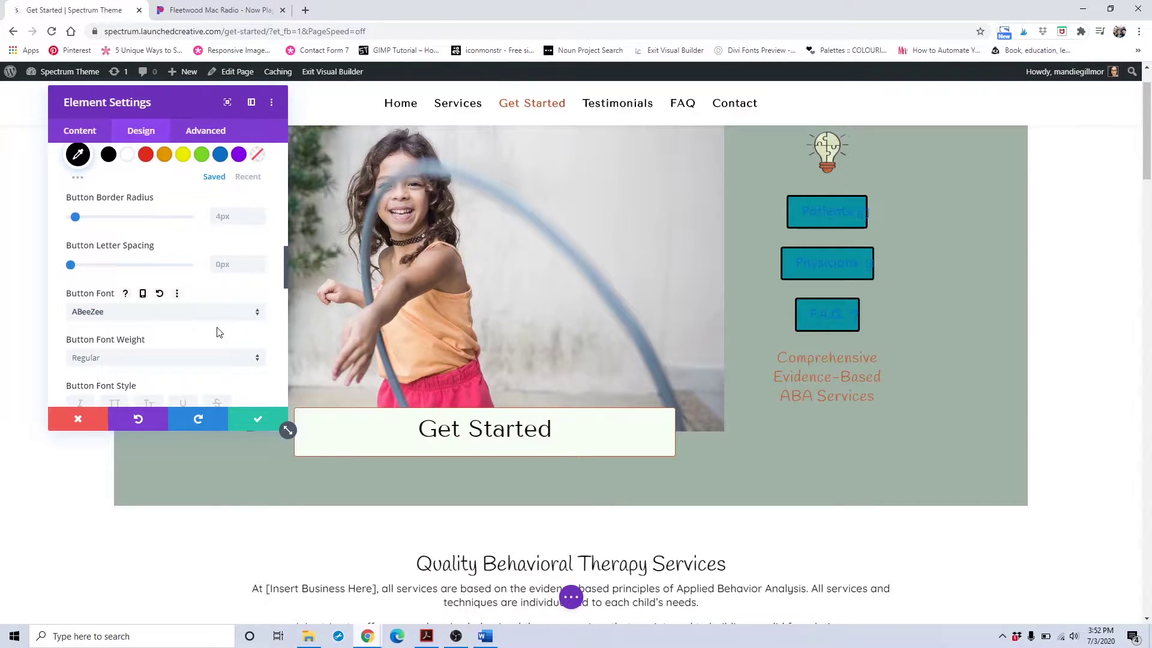
scroll(218, 330, "down", 5)
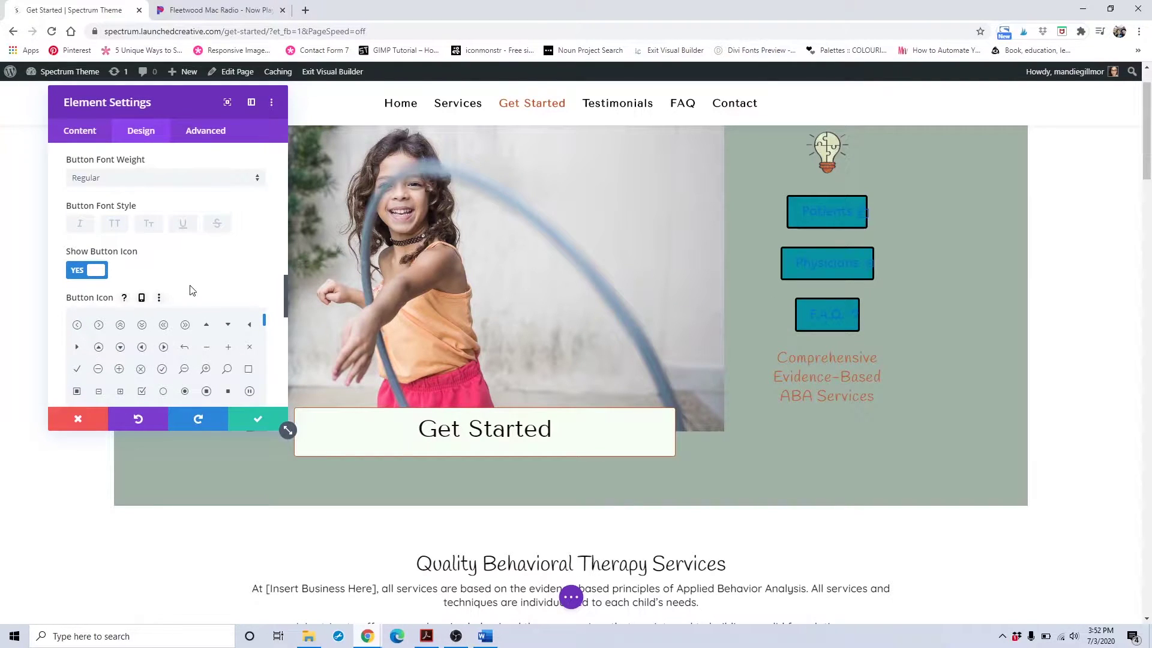
left_click(163, 347)
scroll(234, 264, "down", 5)
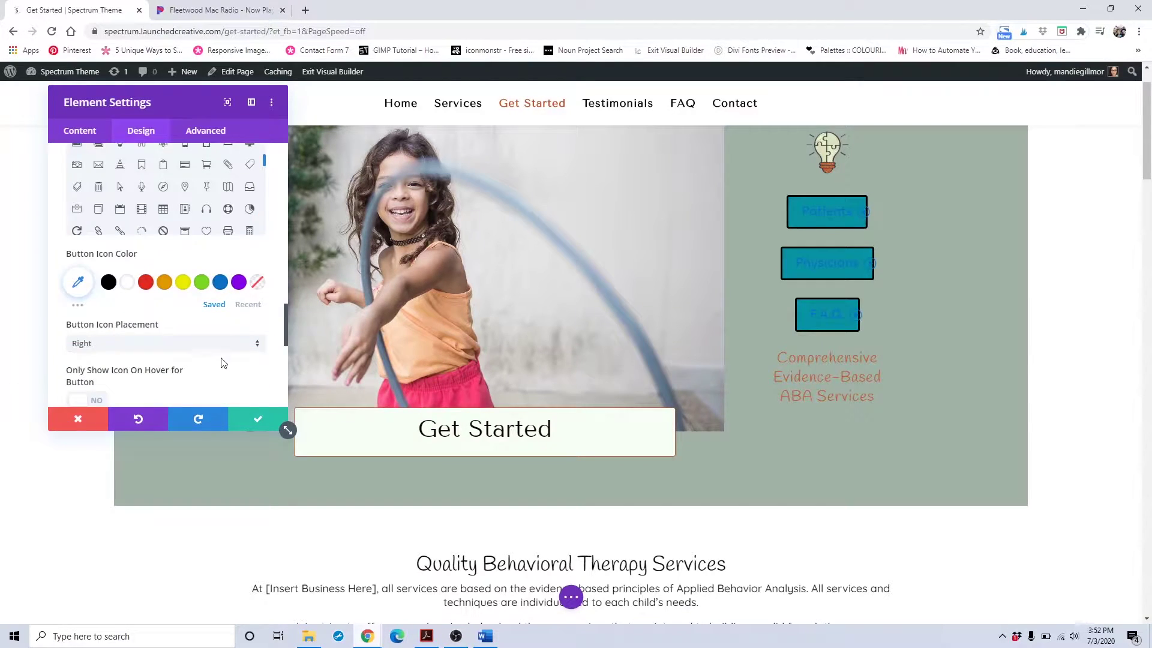
left_click(78, 419)
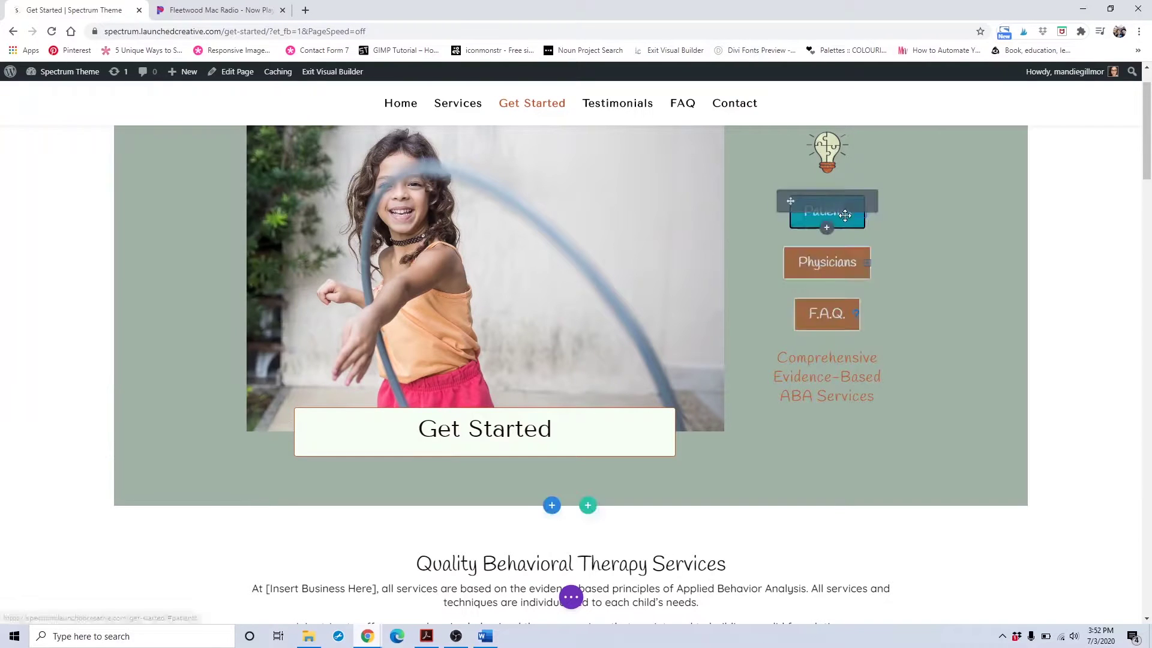
- Try the solid right-pointing triangle as the Patients button's icon and close its settings without saving
left_click(806, 201)
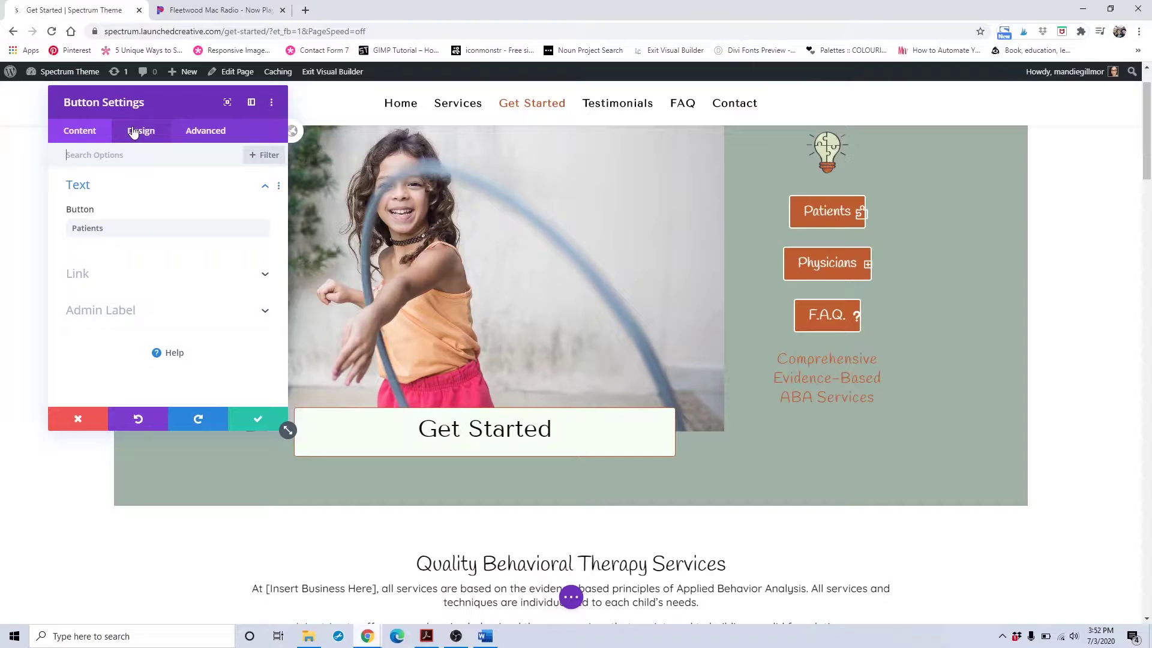
left_click(133, 132)
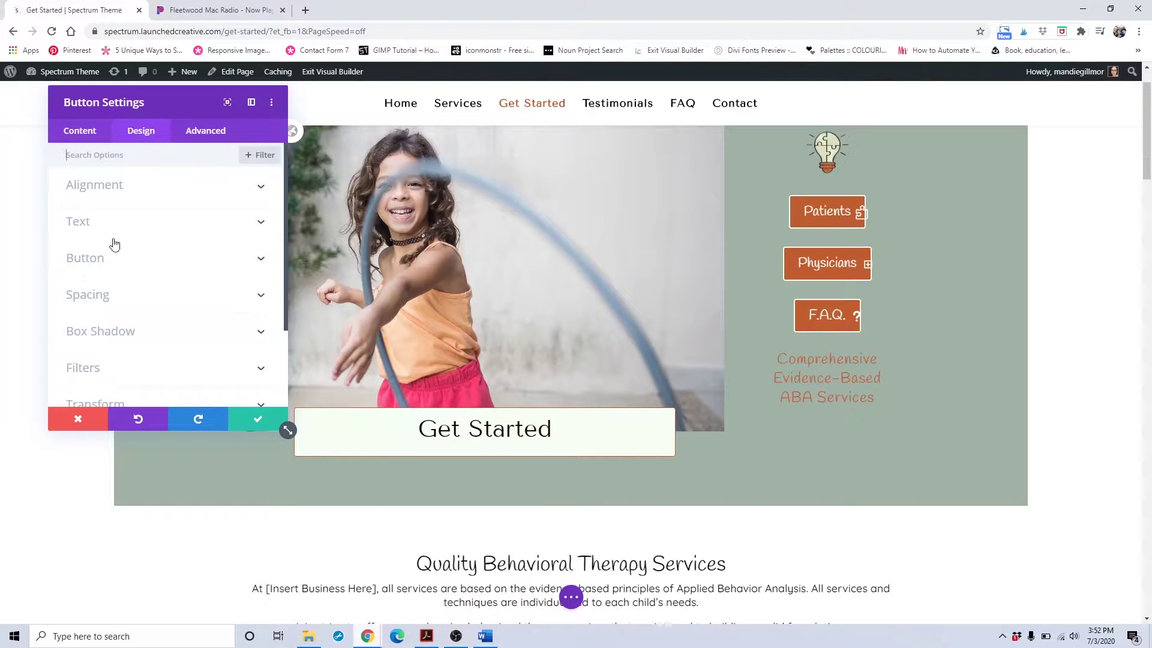
left_click(120, 271)
scroll(121, 271, "down", 10)
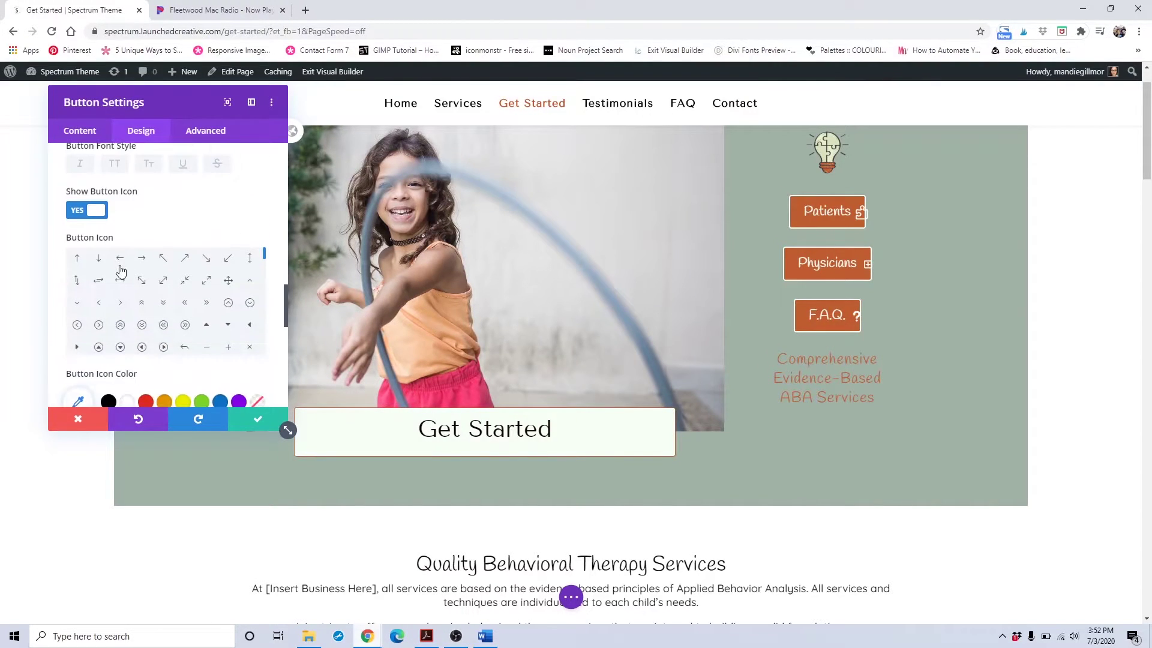
left_click(78, 348)
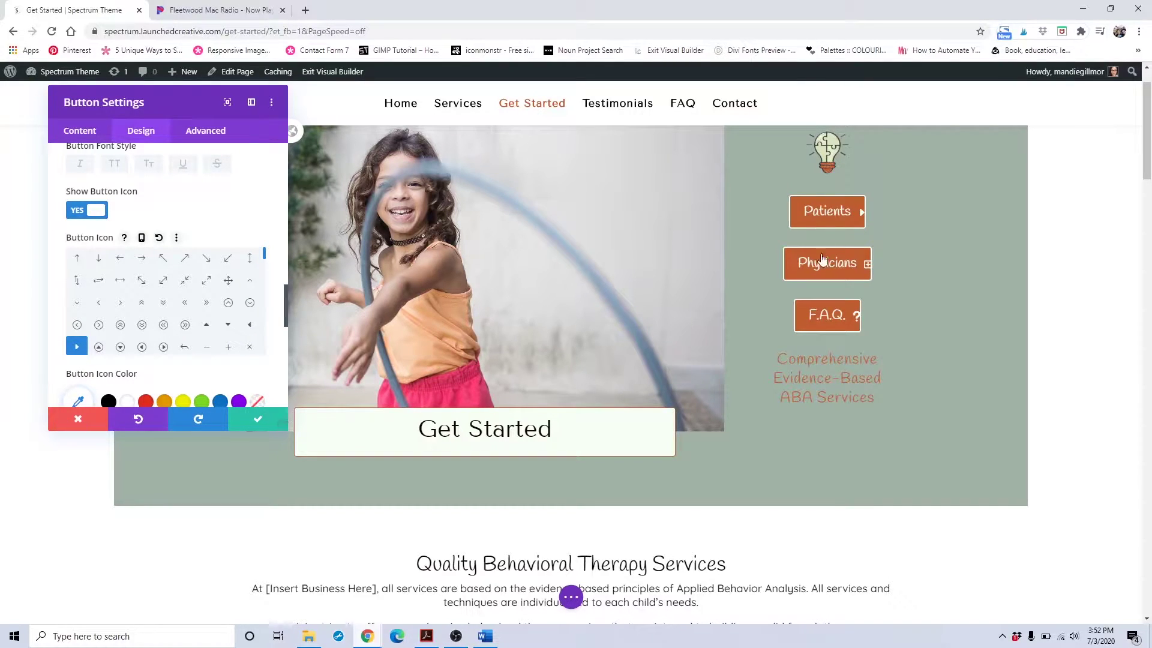
left_click(81, 419)
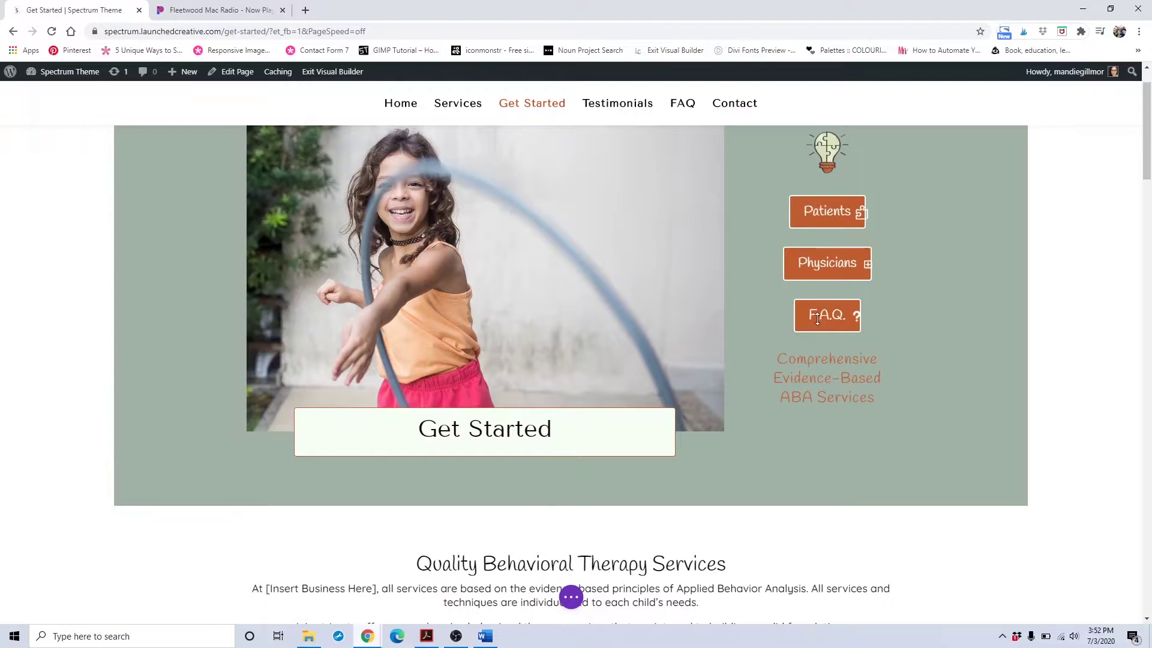
- Review the text design options, including font and color, of the Comprehensive Evidence-Based ABA Services module, and close its settings
scroll(871, 360, "down", 1)
scroll(871, 360, "down", 2)
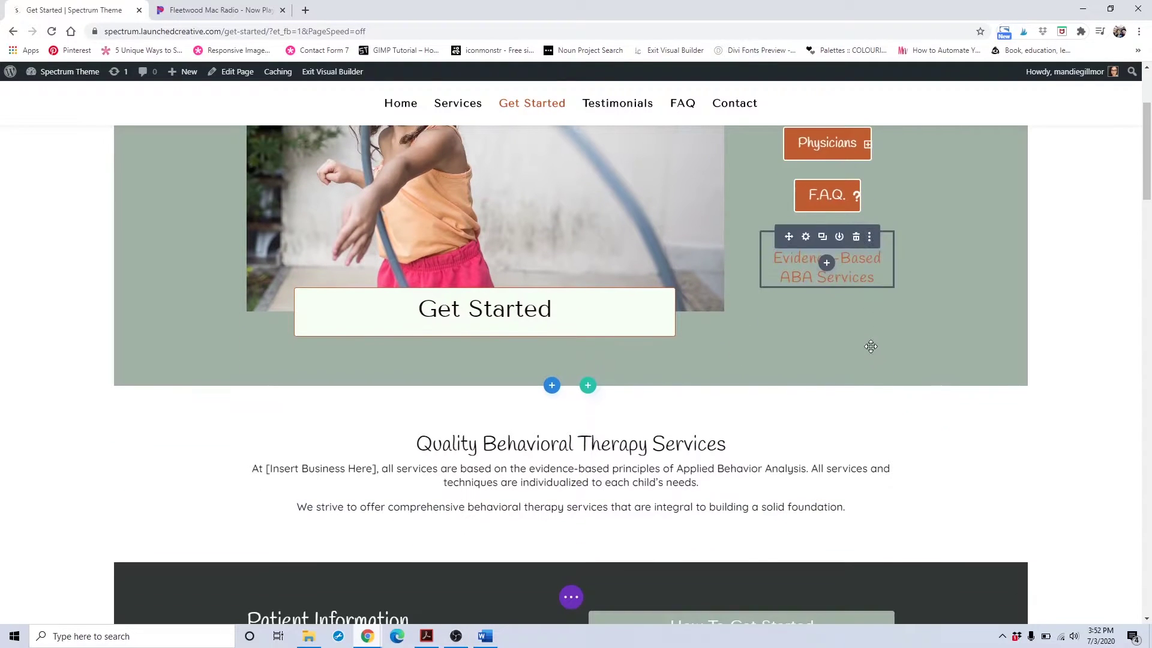
scroll(870, 328, "down", 1)
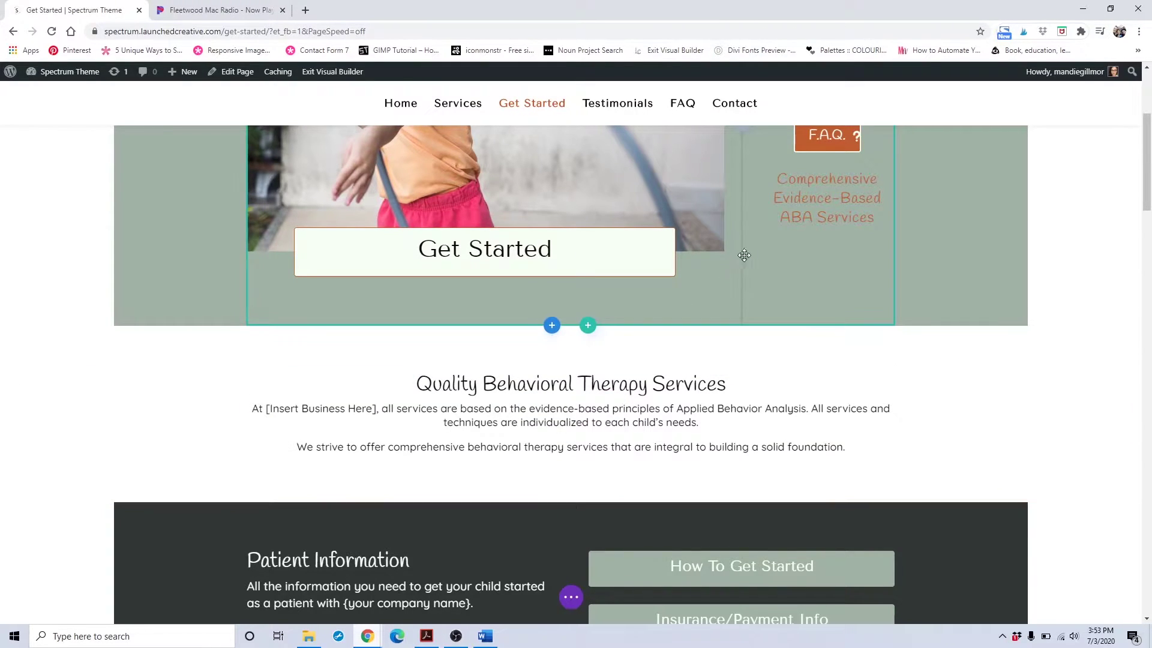
left_click(806, 177)
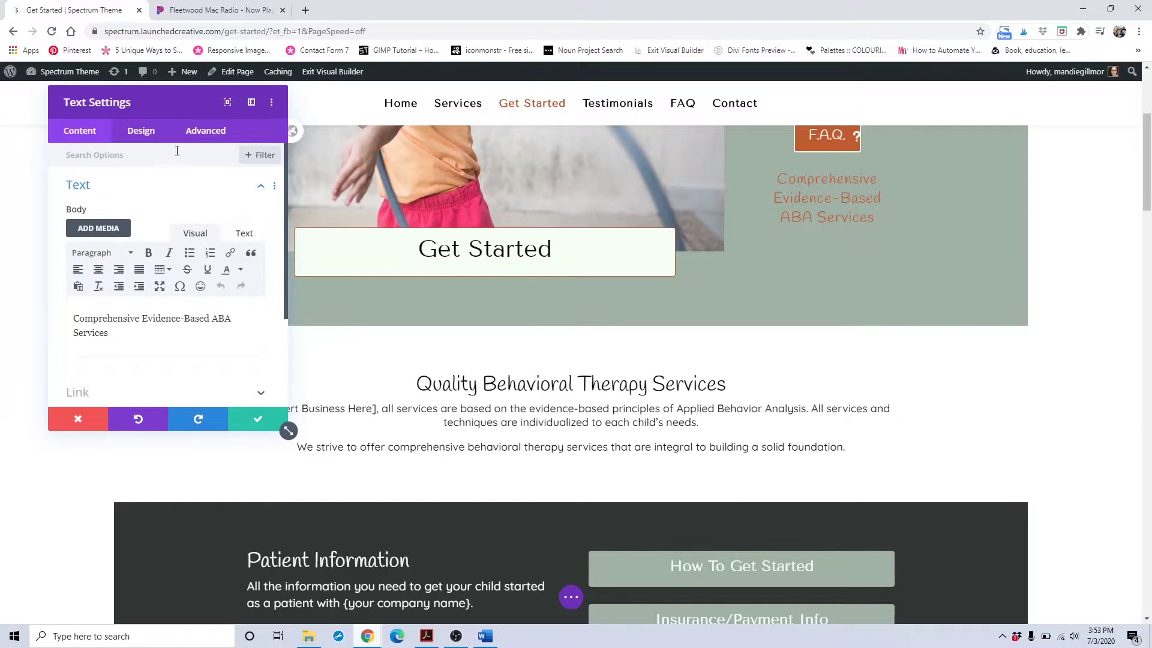
left_click(147, 141)
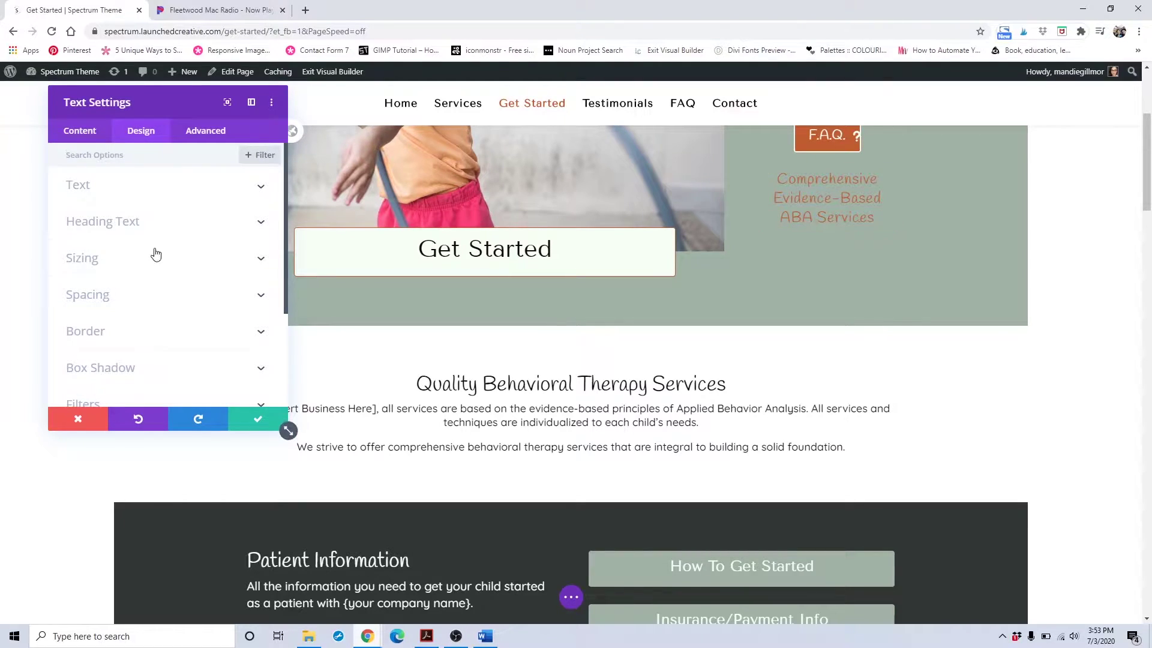
left_click(204, 184)
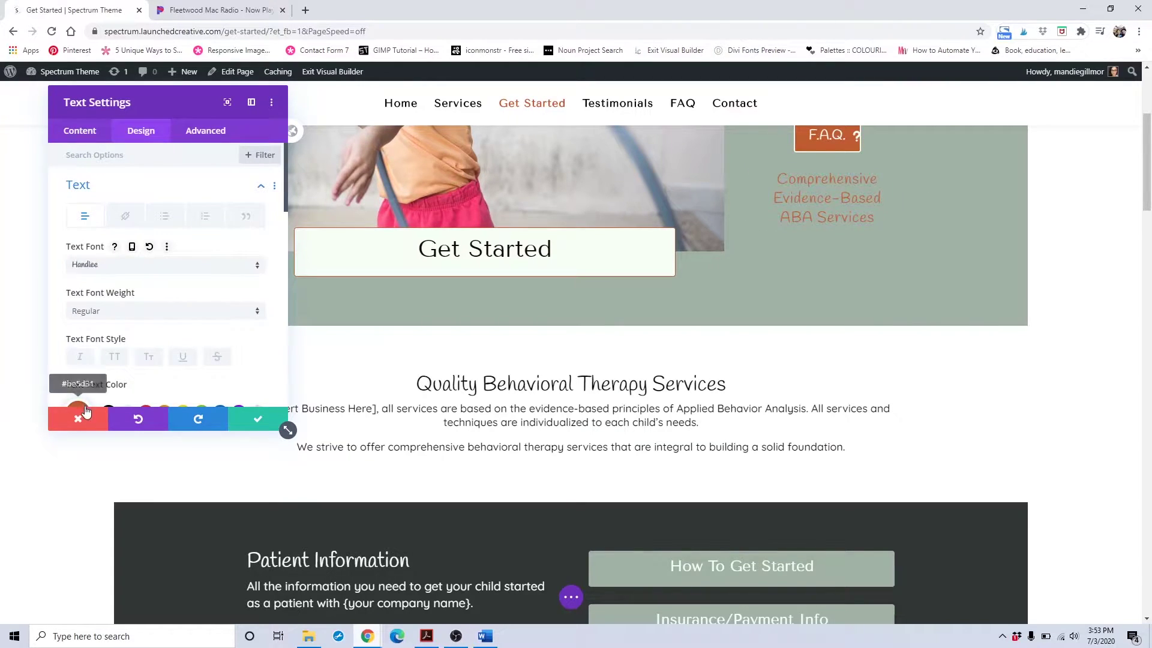
scroll(87, 390, "down", 1)
left_click(454, 399)
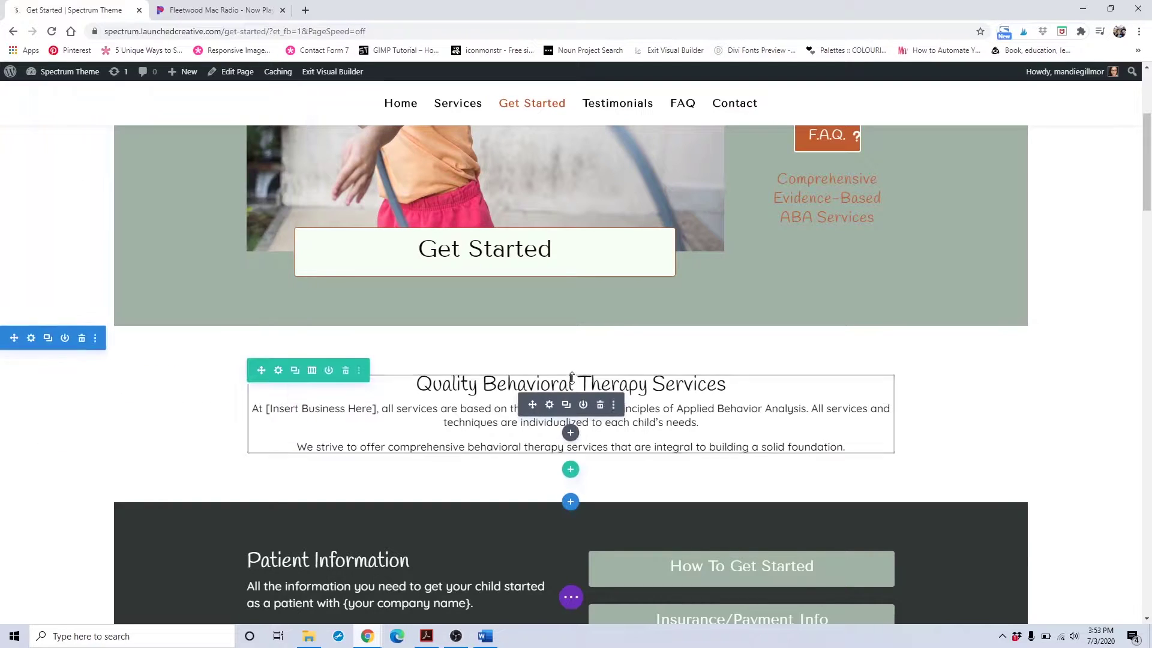
- Examine the Quality Behavioral Therapy Services module's business-name placeholder and heading design options, and close it without saving
left_click(548, 404)
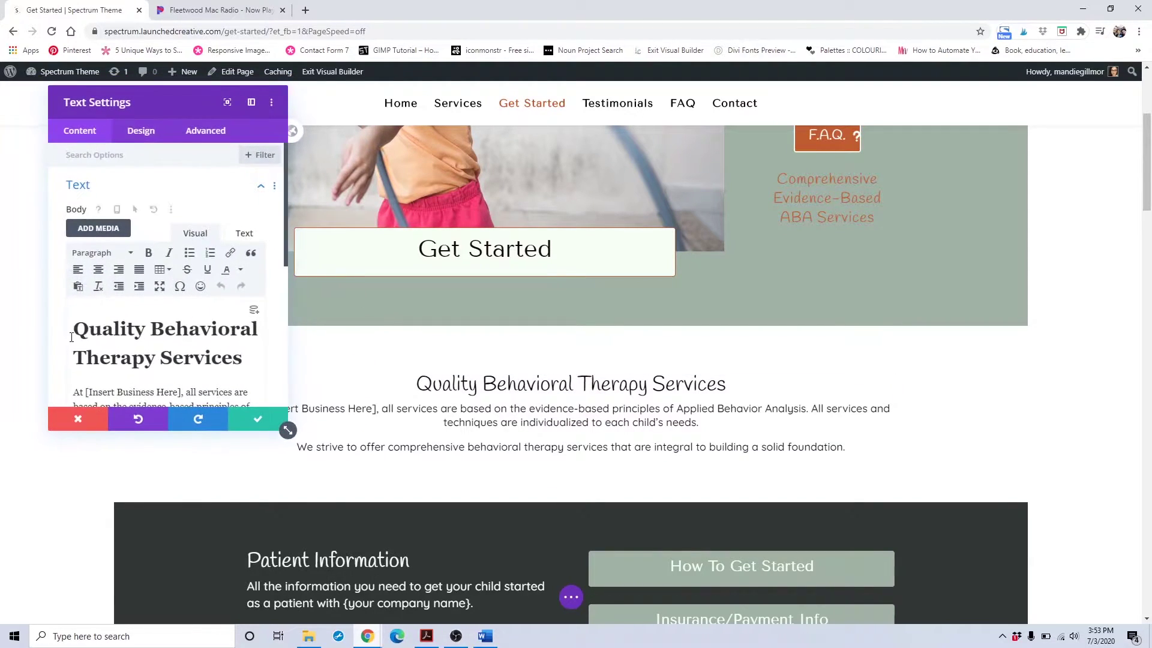
scroll(109, 318, "down", 1)
triple_click(118, 332)
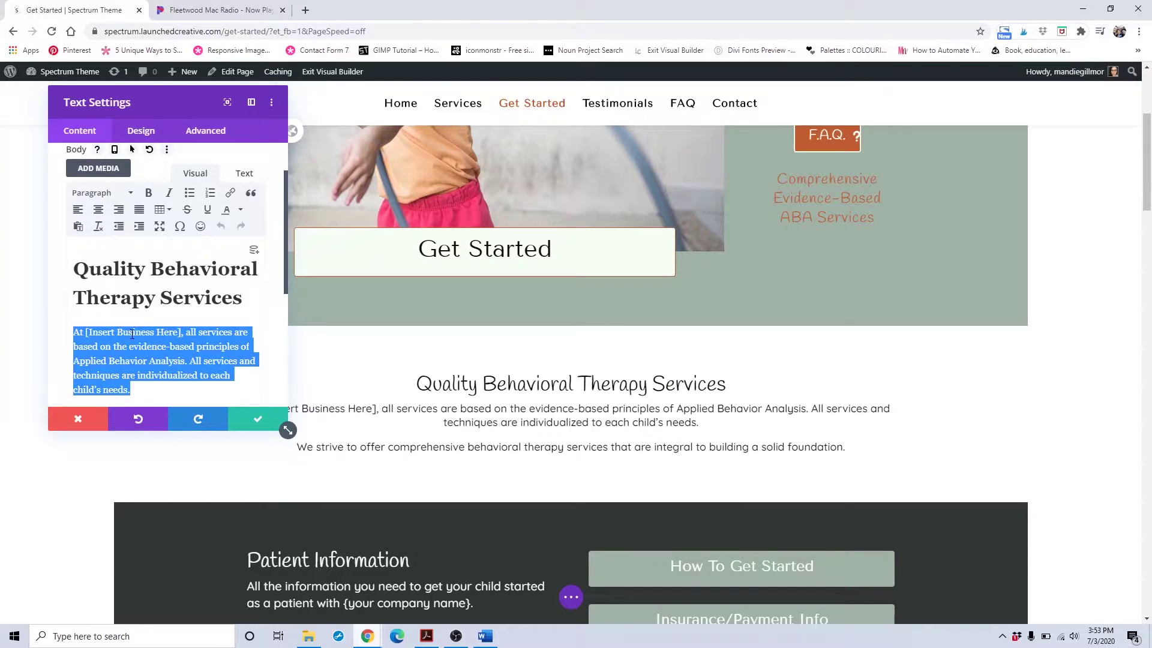
double_click(132, 332)
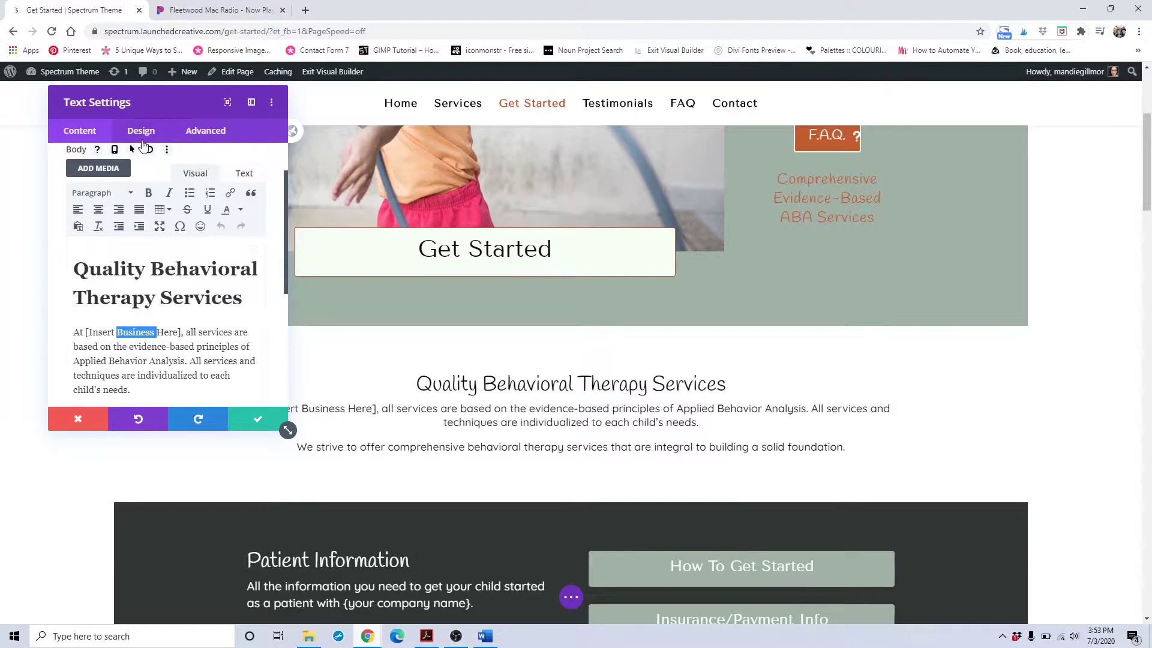
left_click(148, 138)
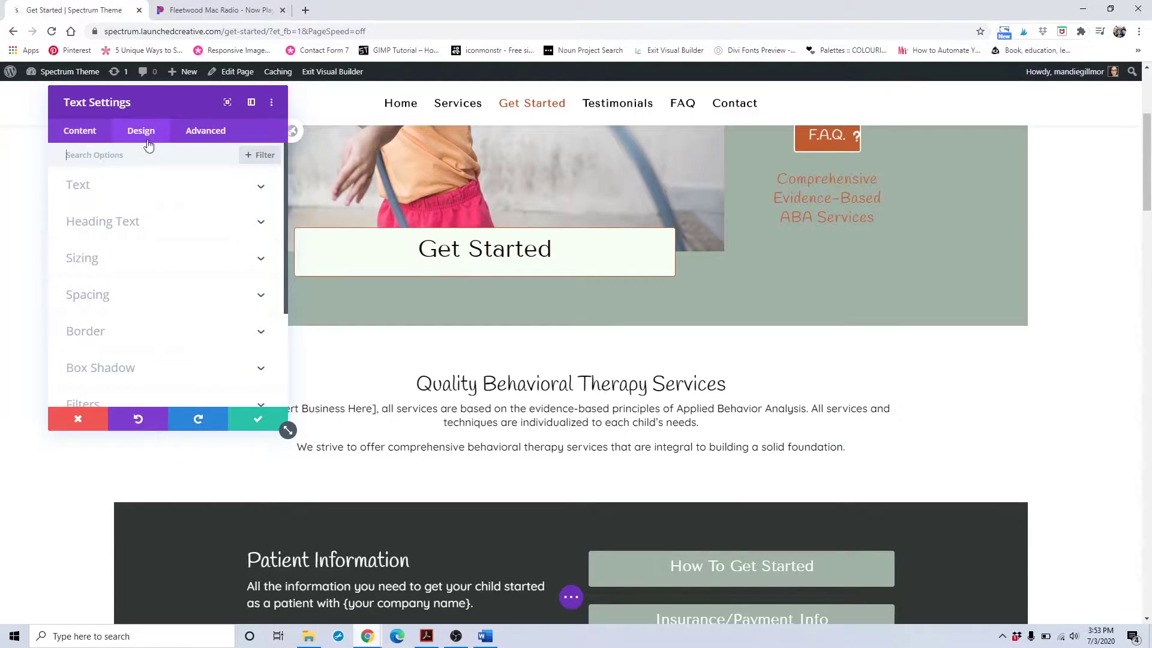
left_click(137, 226)
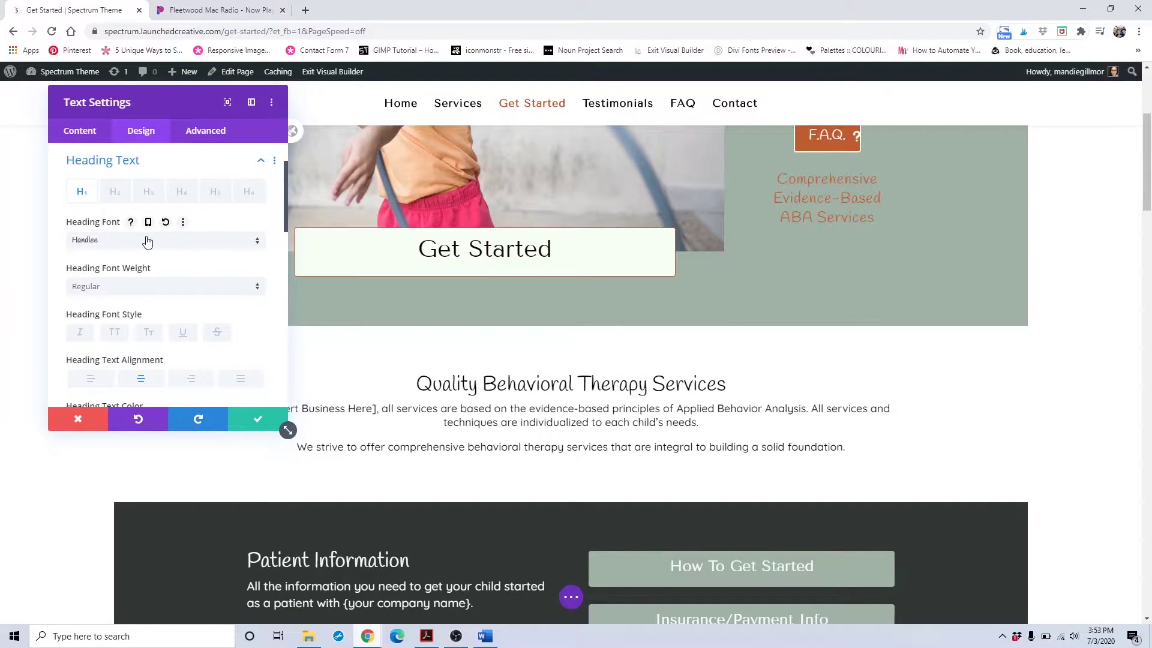
scroll(139, 276, "down", 8)
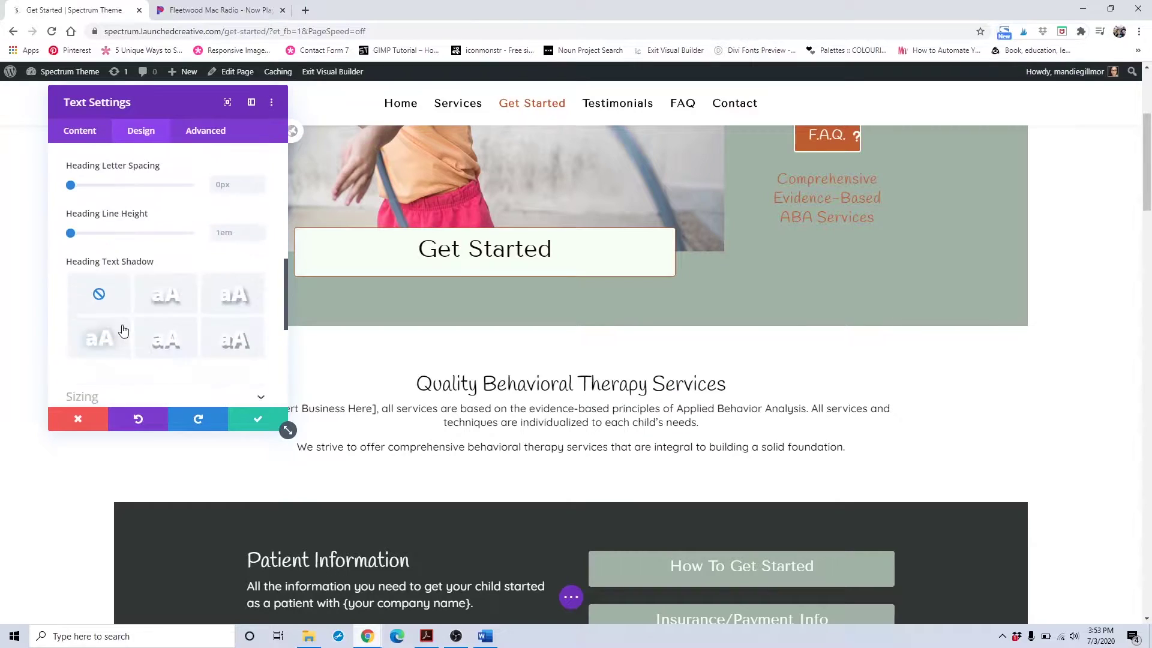
left_click(78, 419)
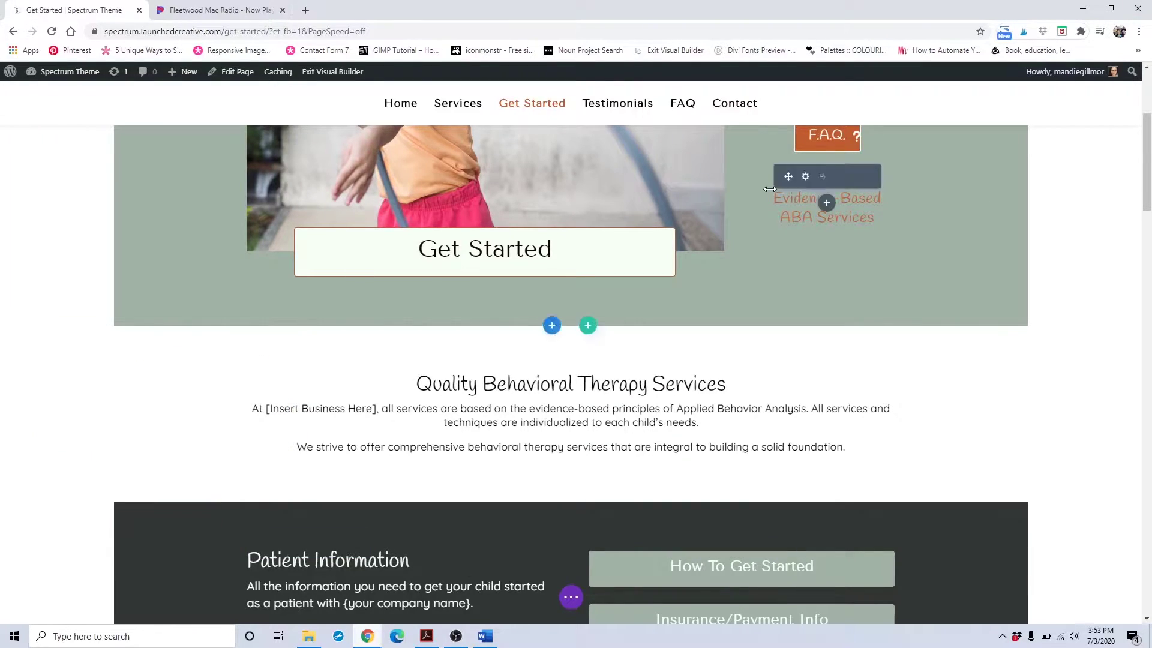
- Try red as the Patient Information section's background color and discard the change
scroll(665, 347, "down", 4)
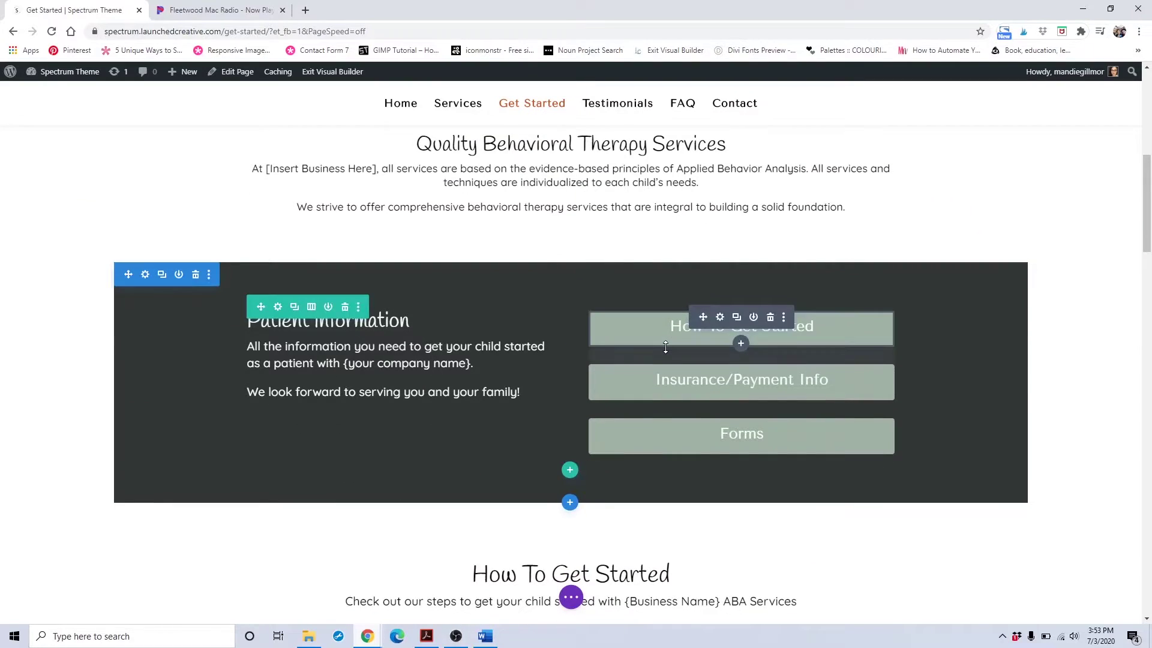
left_click(144, 279)
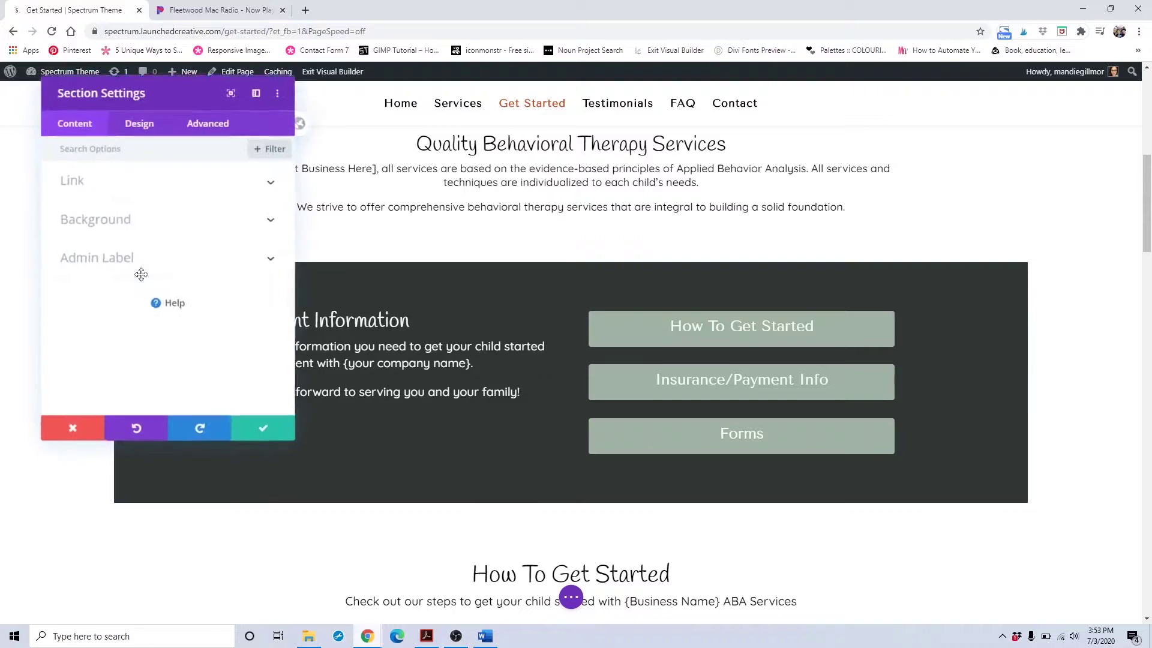
left_click(177, 235)
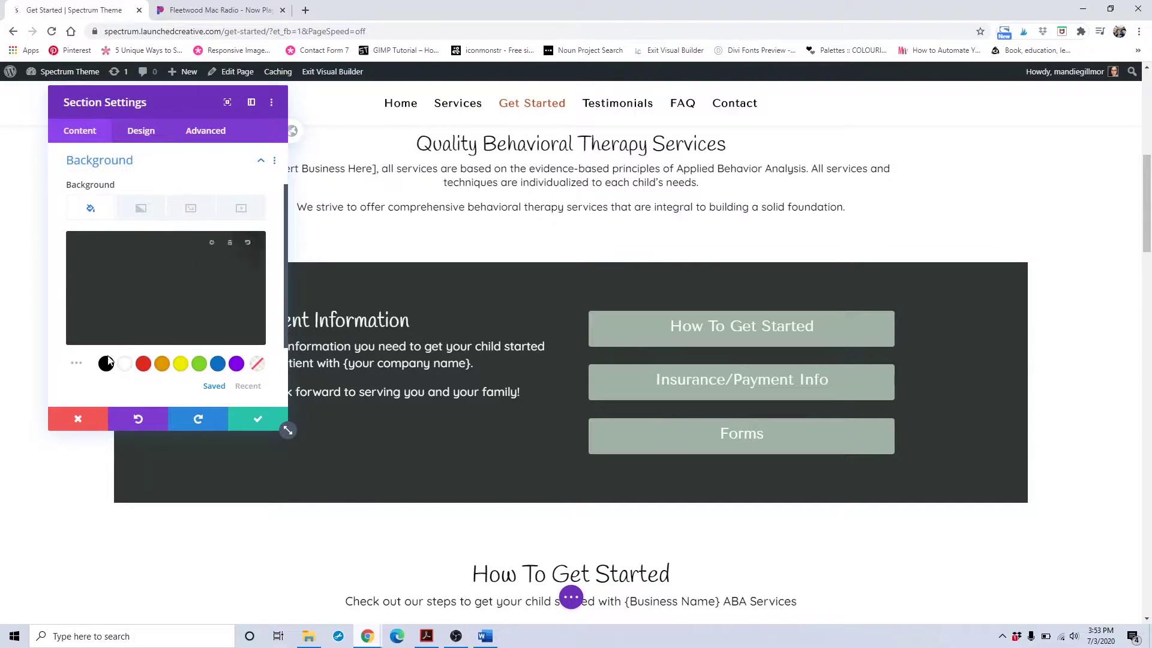
left_click(143, 363)
left_click(93, 425)
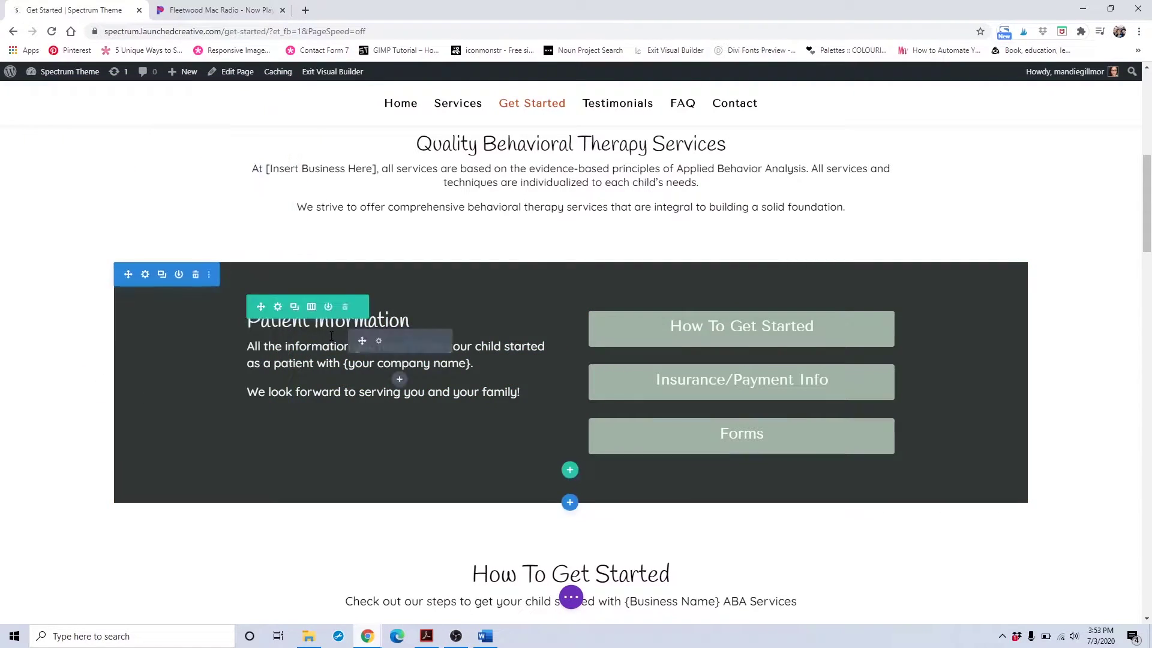
- Review the Patient Information text module's heading design options, and close it and the How To Get Started button's settings without saving
left_click(378, 341)
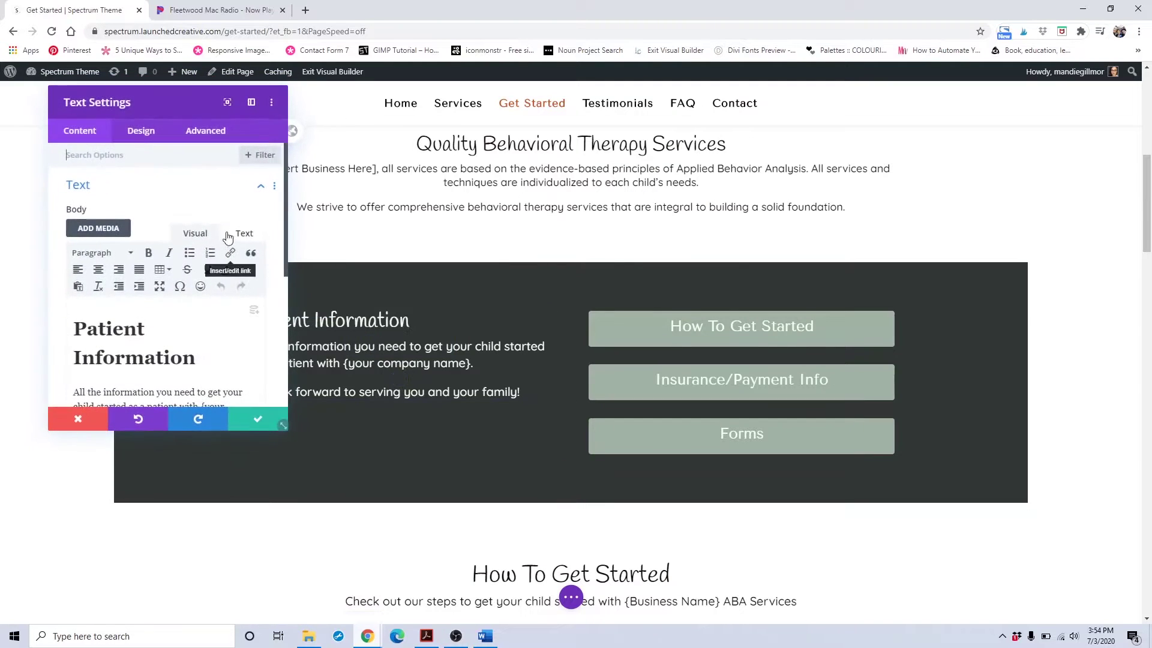
left_click(139, 135)
left_click(122, 223)
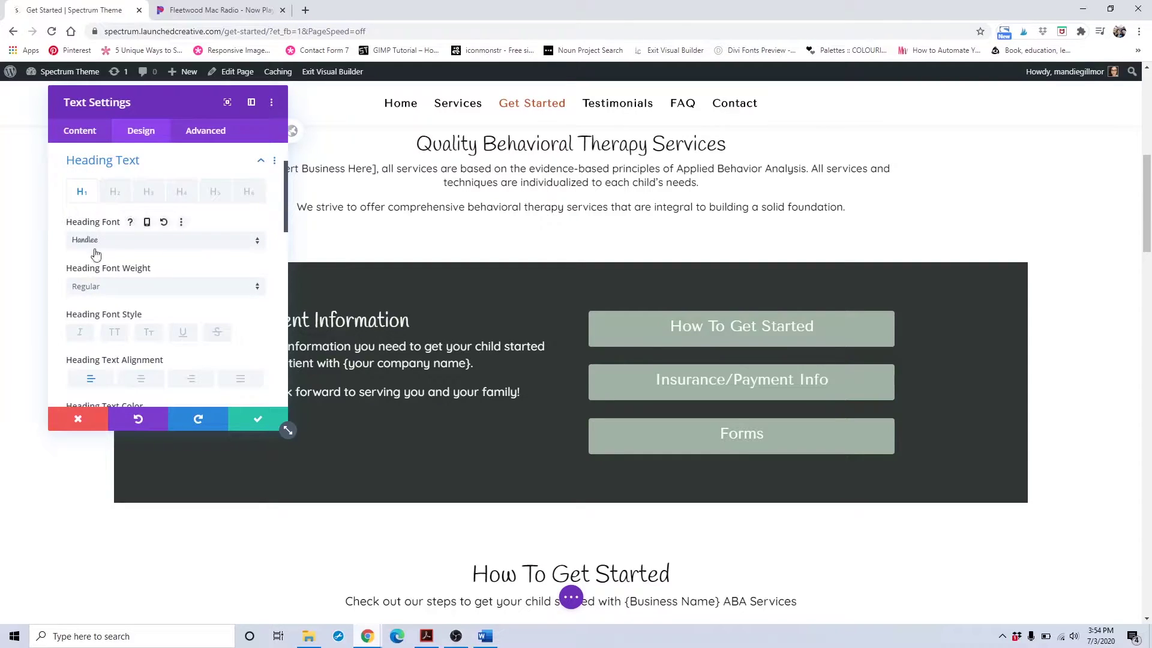
left_click(71, 419)
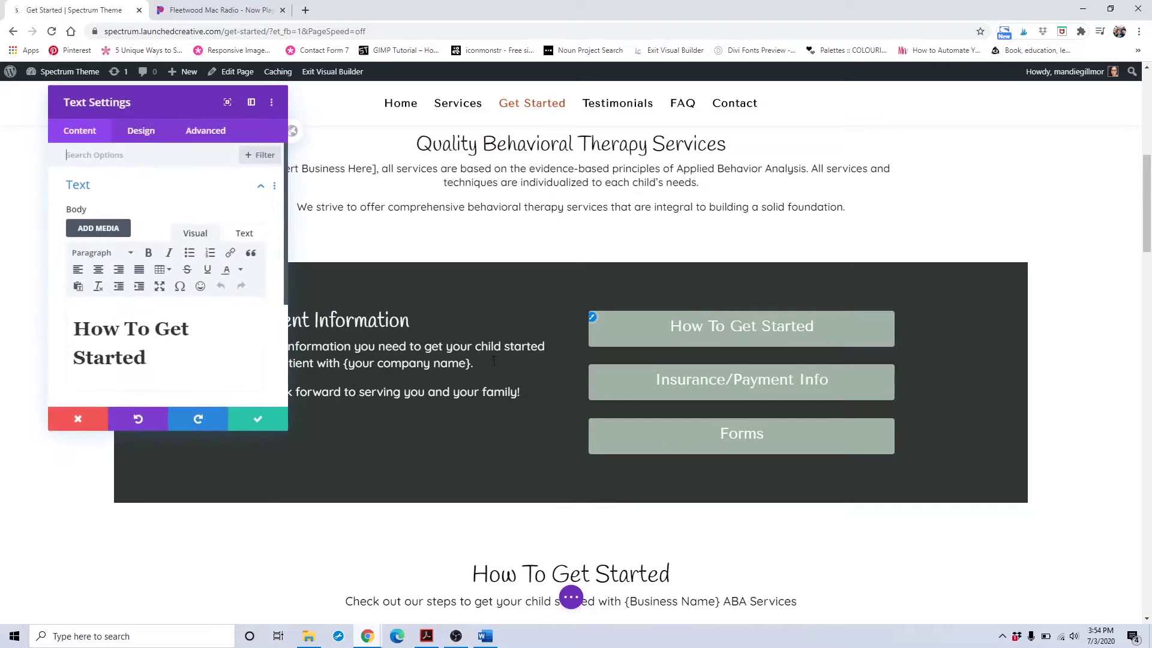
left_click(81, 413)
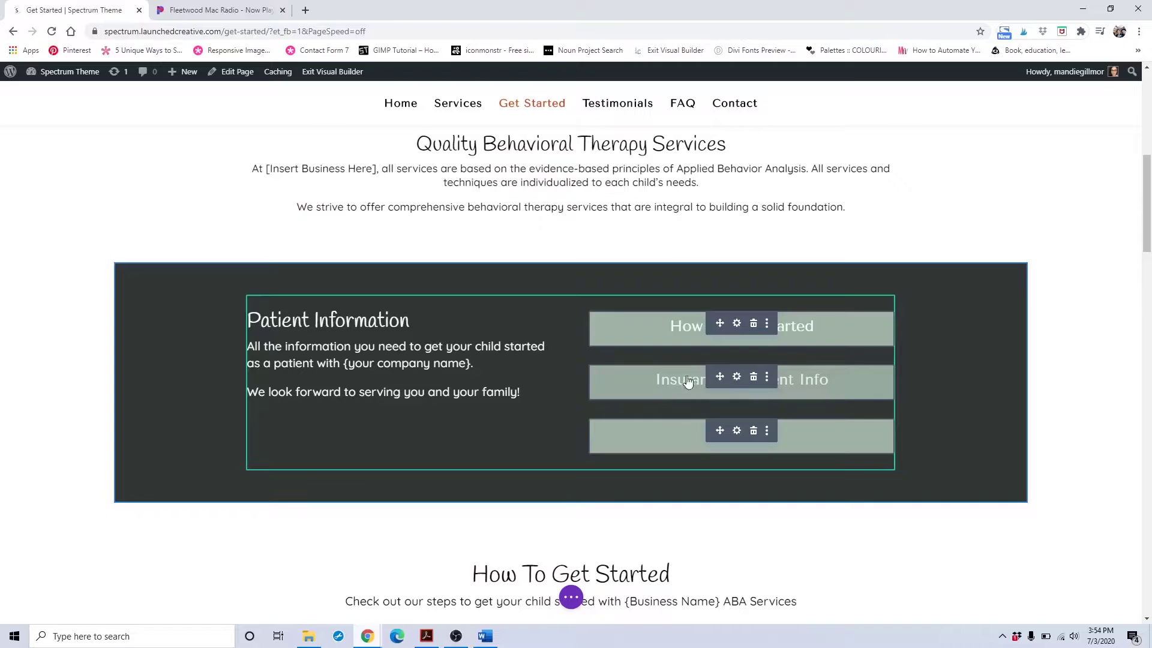
- Try Abel as the heading font for the three selected Patient Information buttons at once
left_click(736, 378)
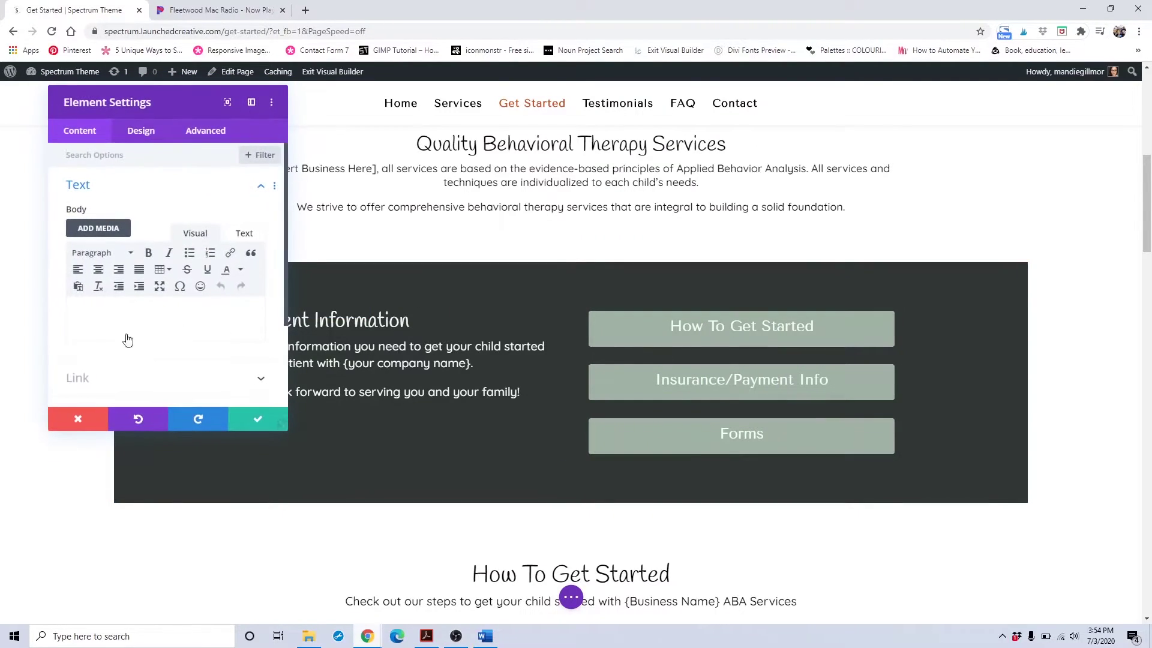
left_click(144, 132)
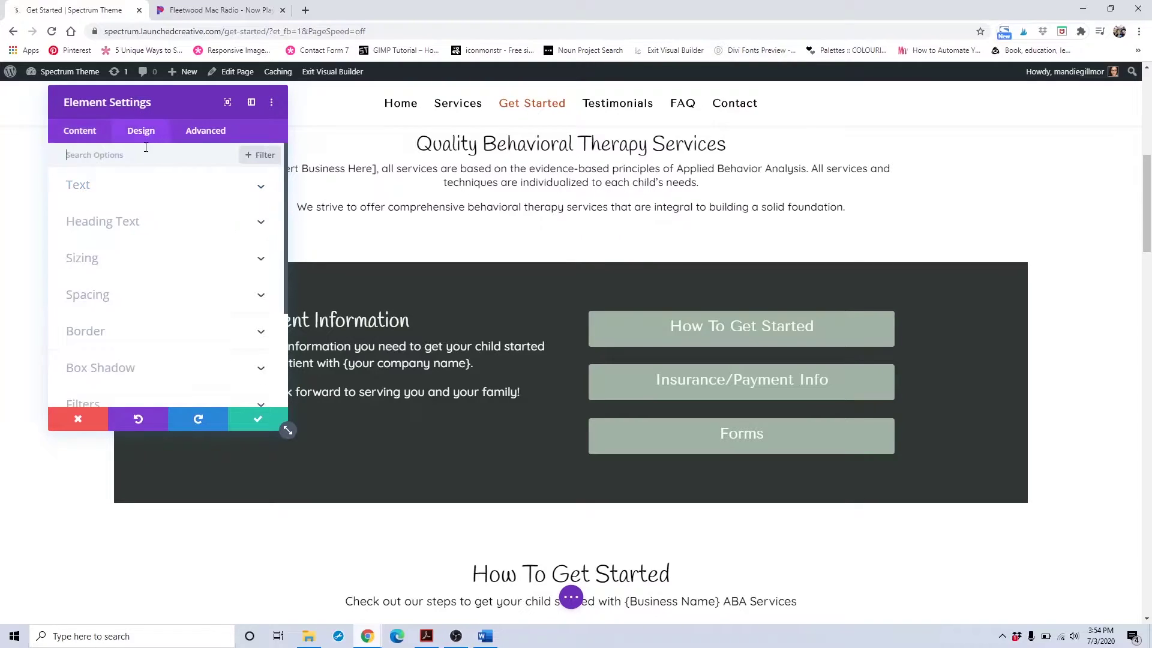
left_click(135, 223)
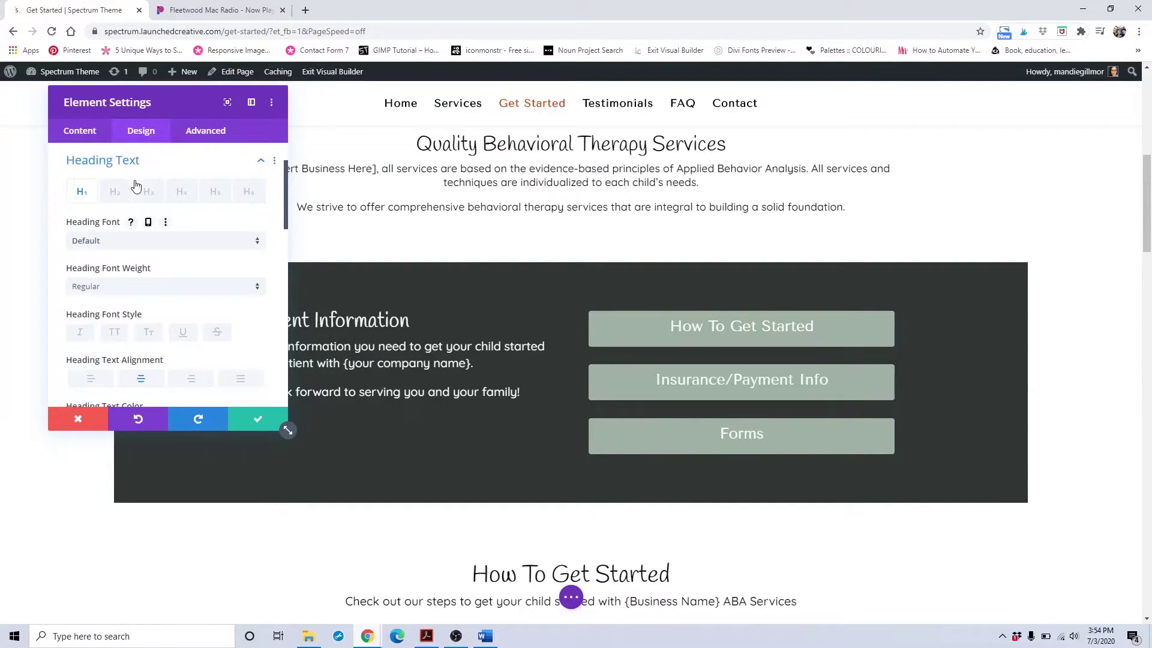
left_click(80, 131)
left_click(139, 131)
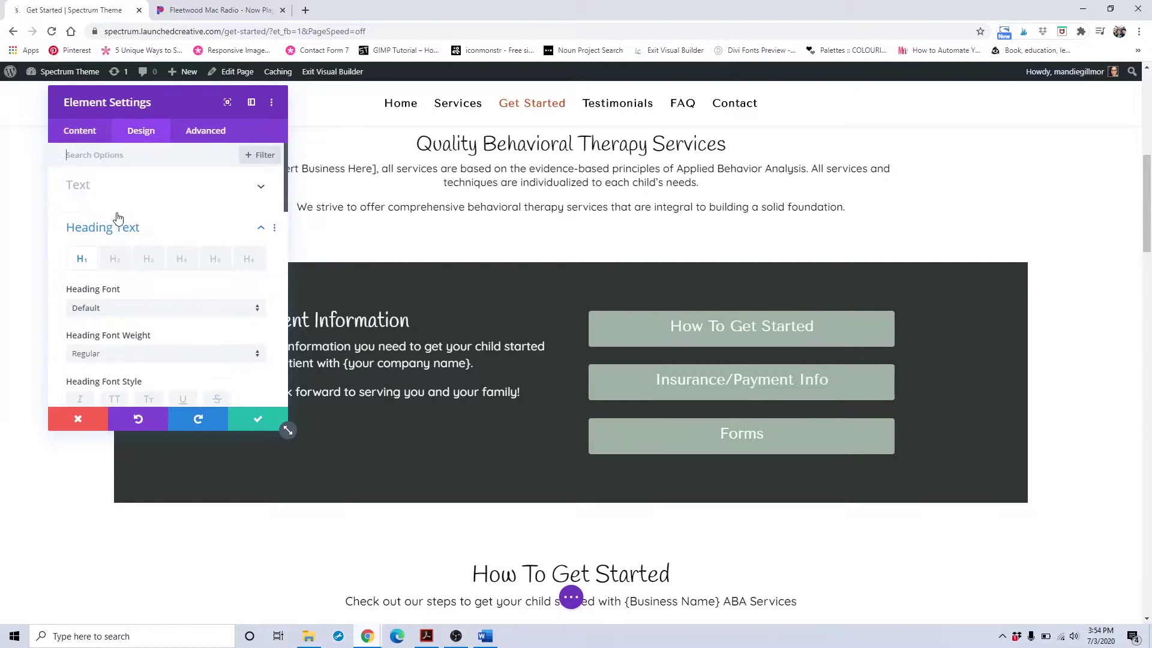
scroll(122, 239, "down", 1)
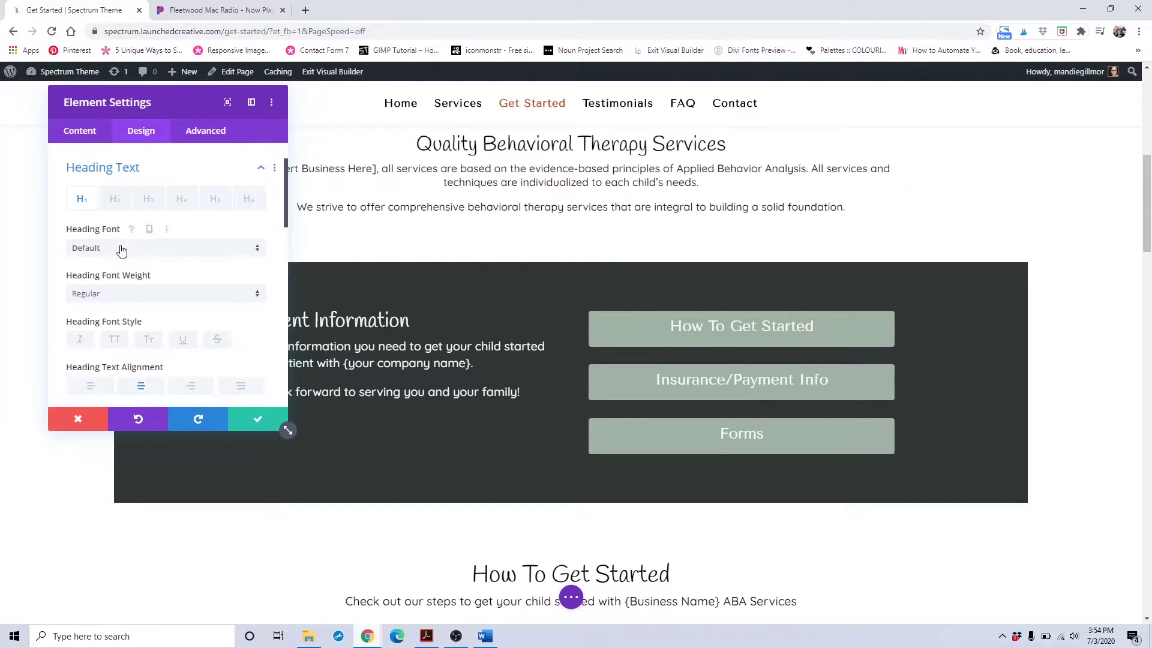
left_click(126, 248)
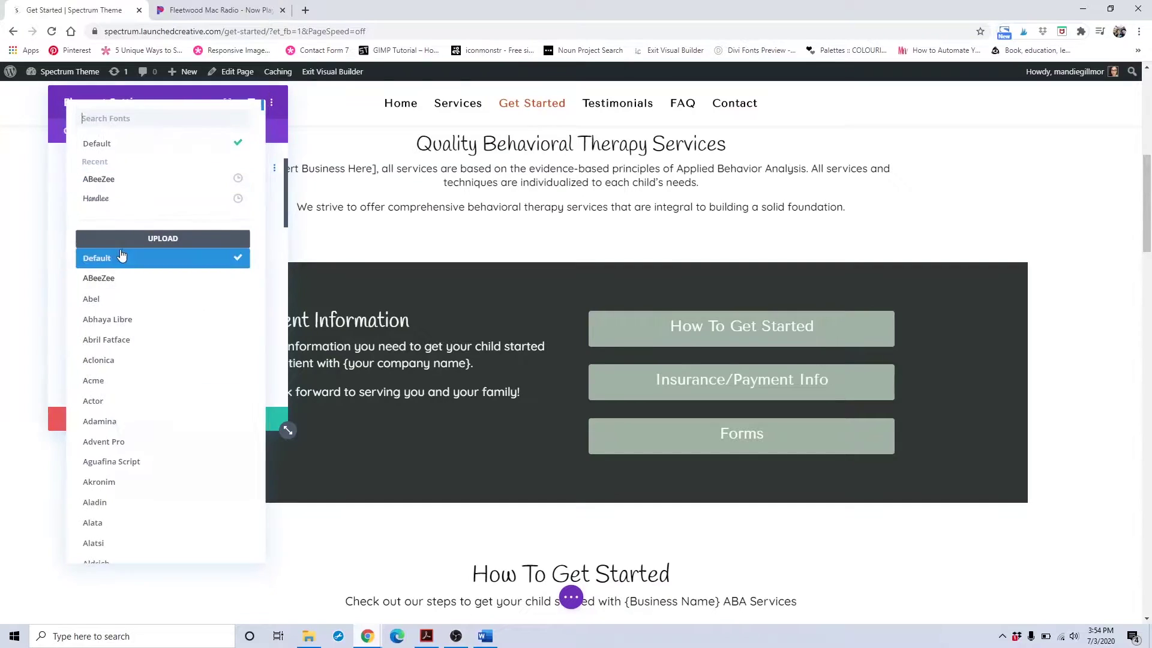
left_click(114, 299)
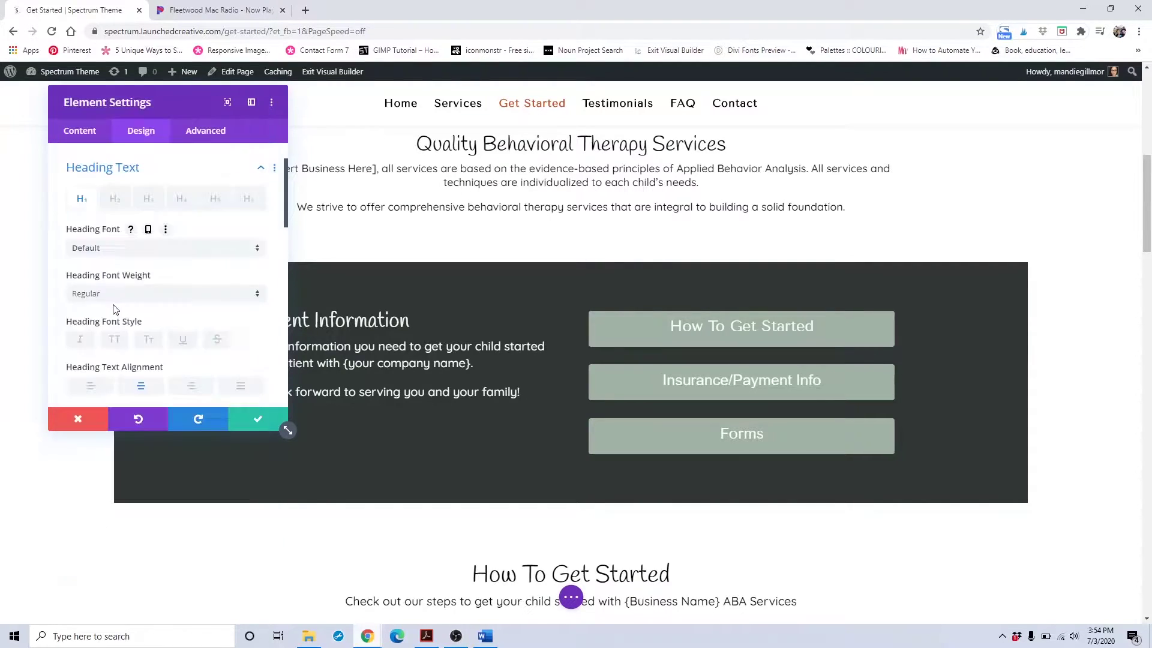
- Try red #e02b20 as the heading text color of the three selected buttons
scroll(133, 259, "down", 10)
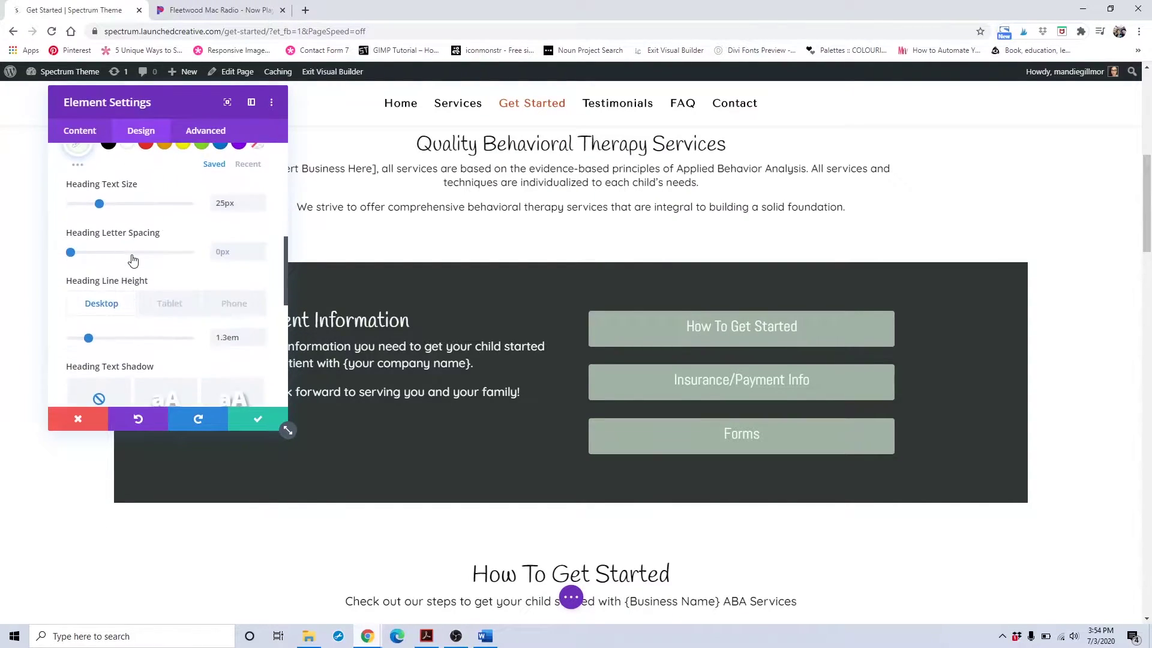
scroll(133, 259, "up", 8)
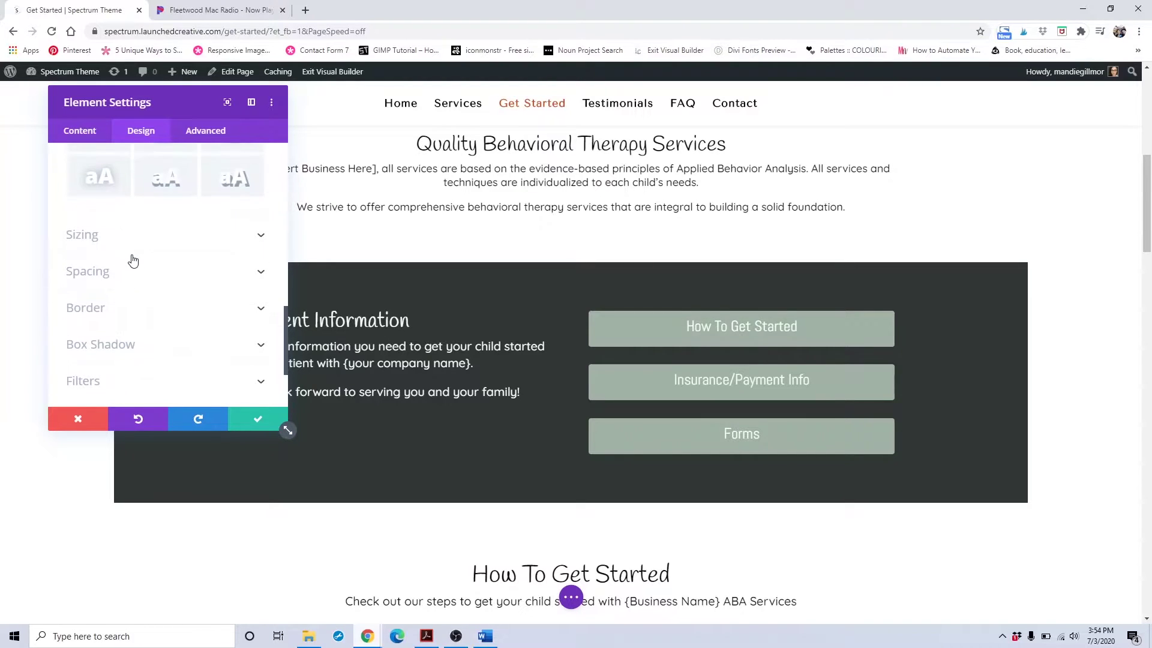
scroll(132, 259, "up", 3)
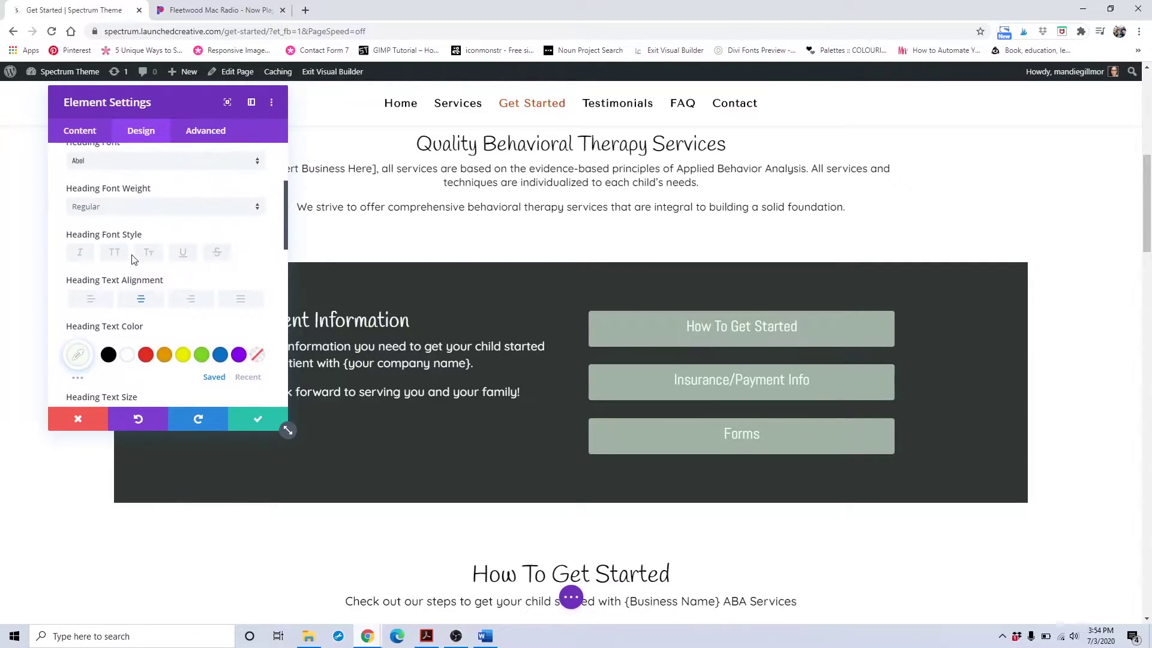
scroll(133, 260, "down", 3)
left_click(145, 296)
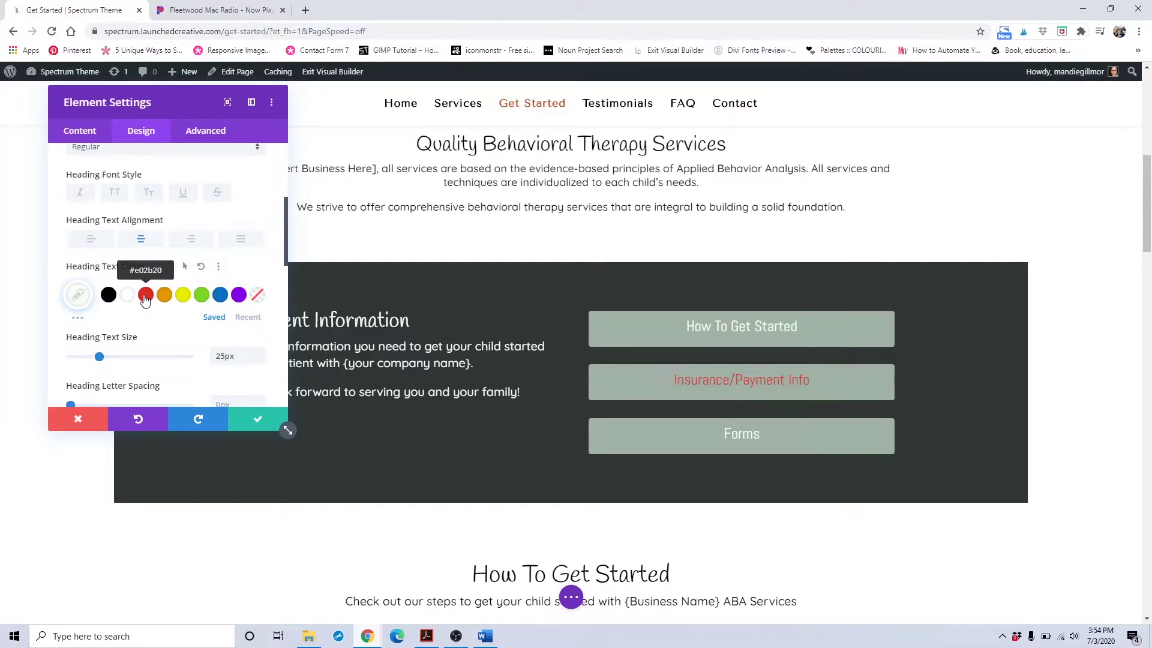
- Try the recently used teal as the background color of the three selected buttons
left_click(81, 131)
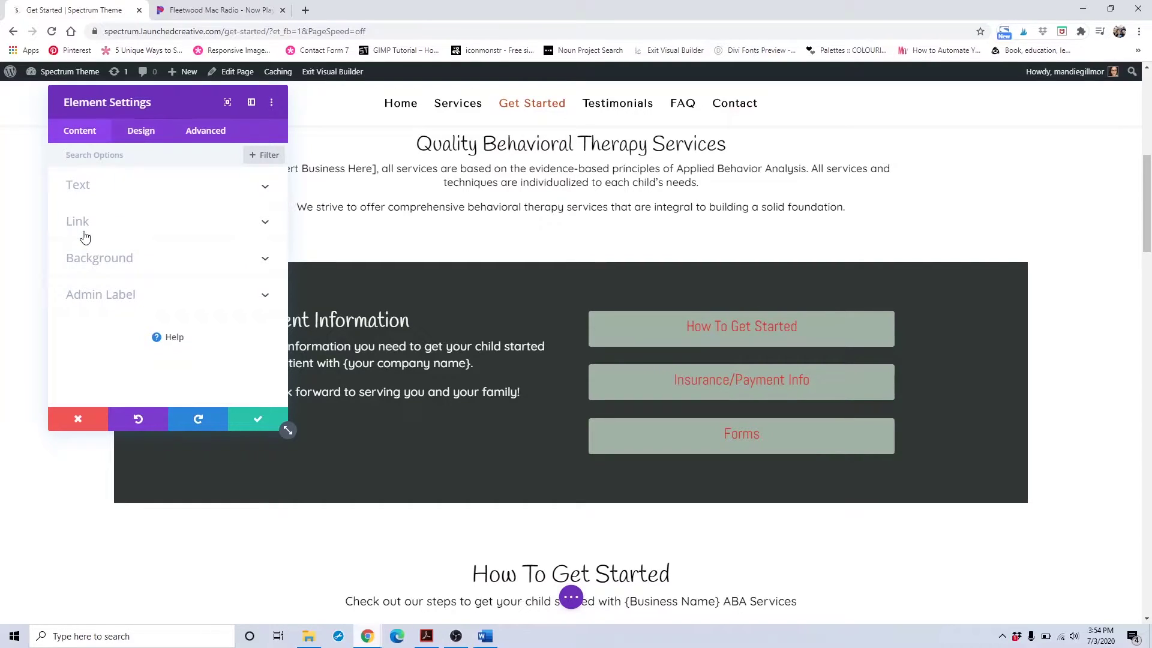
left_click(92, 261)
scroll(118, 276, "down", 2)
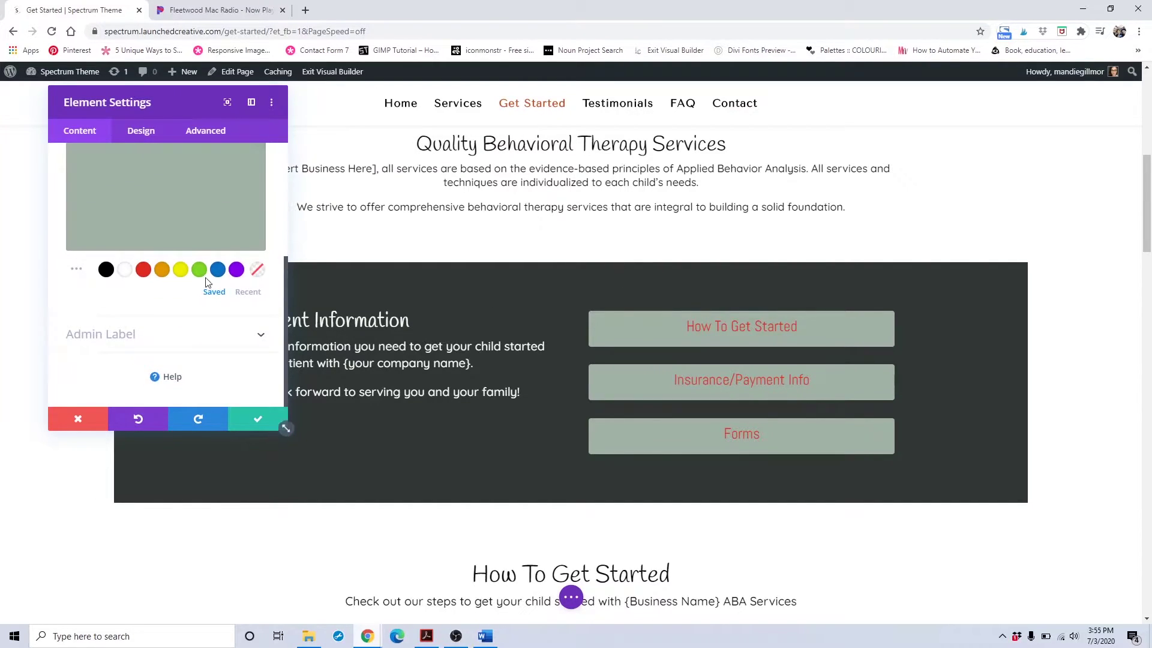
left_click(248, 292)
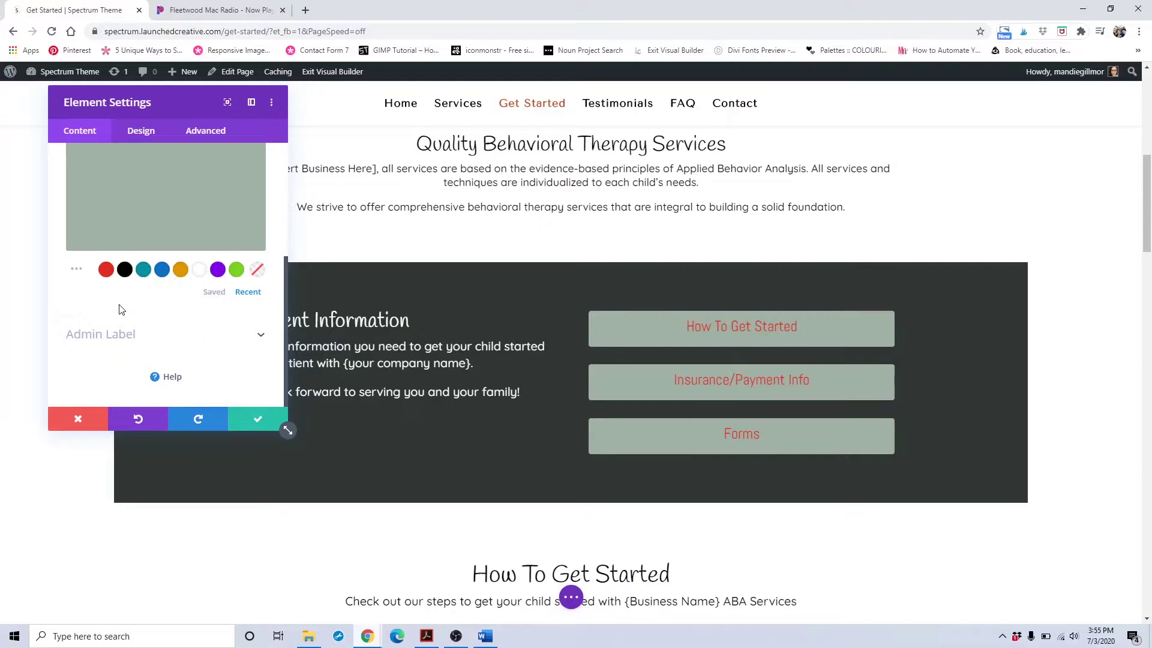
left_click(143, 271)
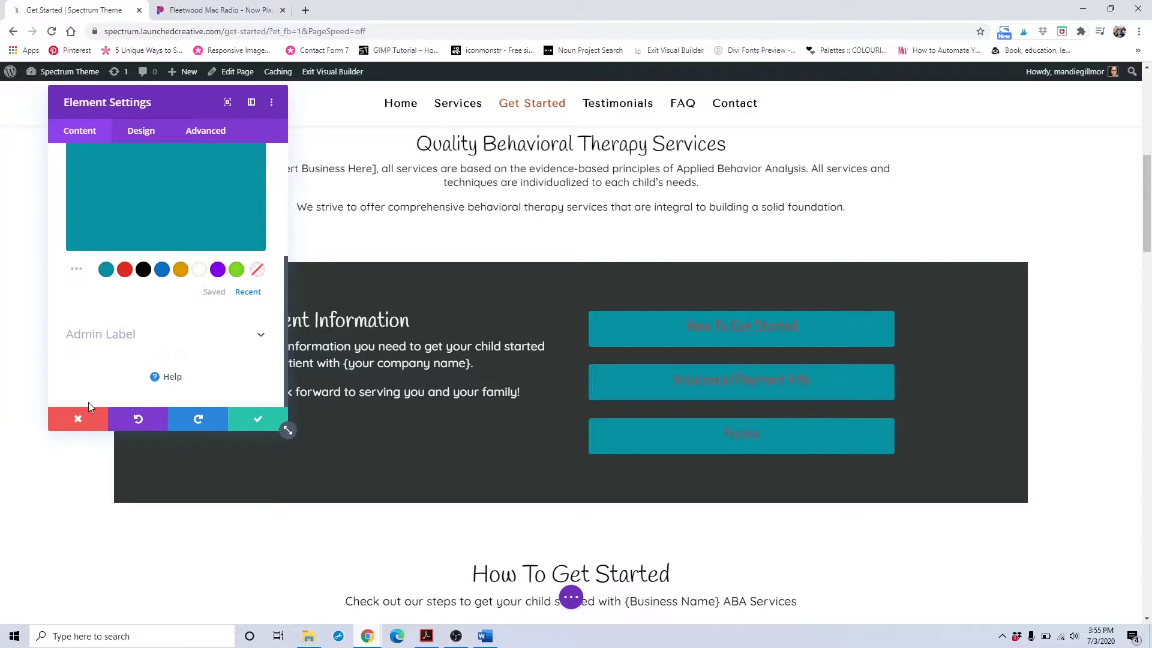
- Look at the selected buttons' border and rounded-corner options, and discard all their trial styling
left_click(144, 132)
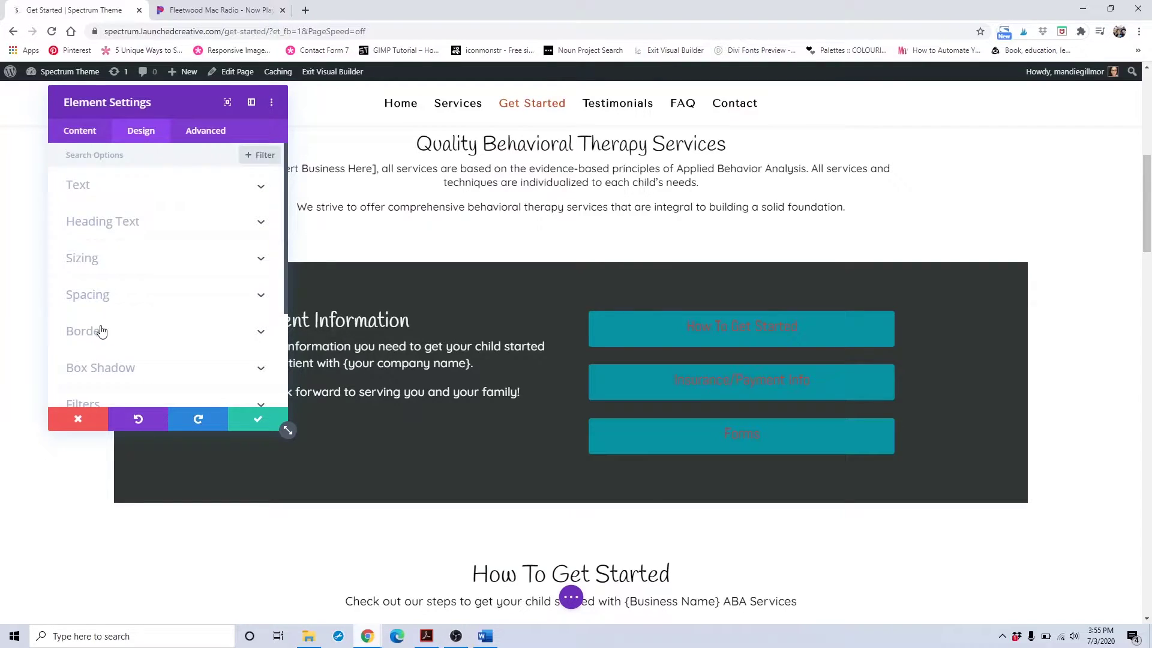
left_click(102, 331)
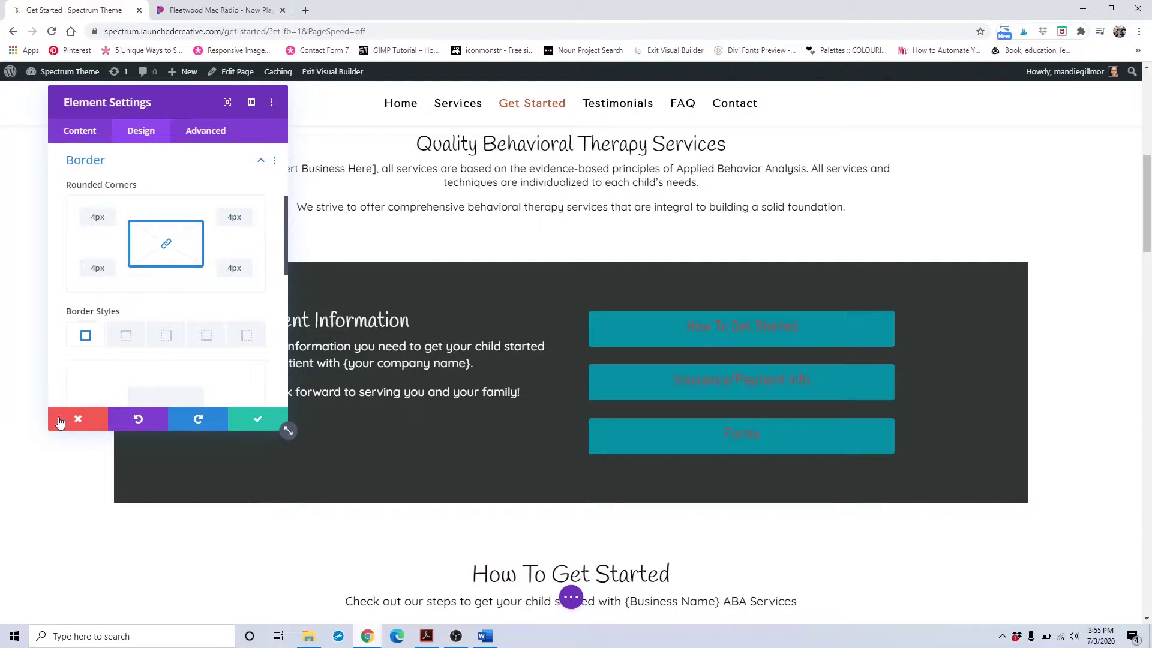
left_click(78, 418)
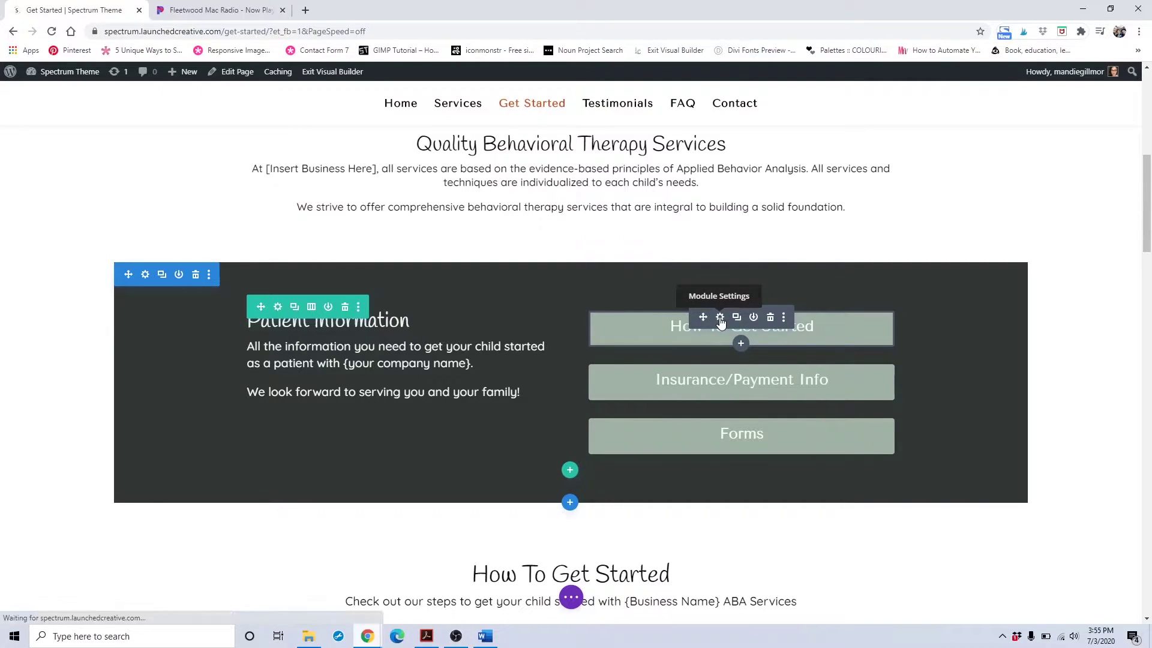
- Open the How To Get Started button's settings and look over the matching How To Get Started section it leads to
left_click(720, 318)
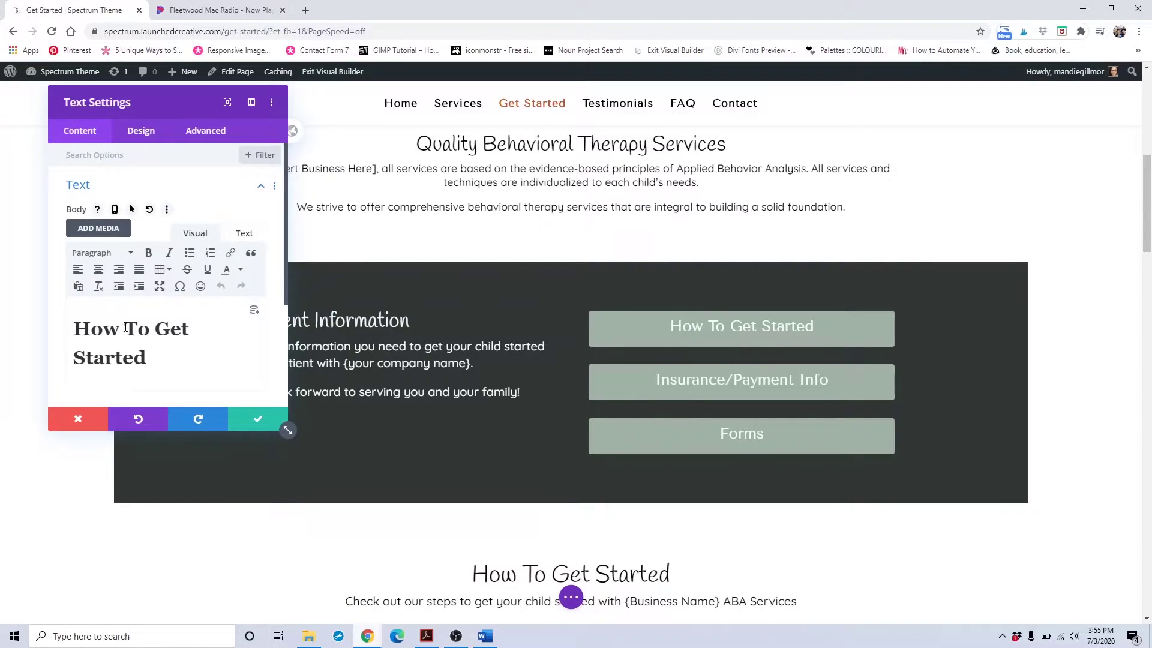
scroll(698, 279, "down", 4)
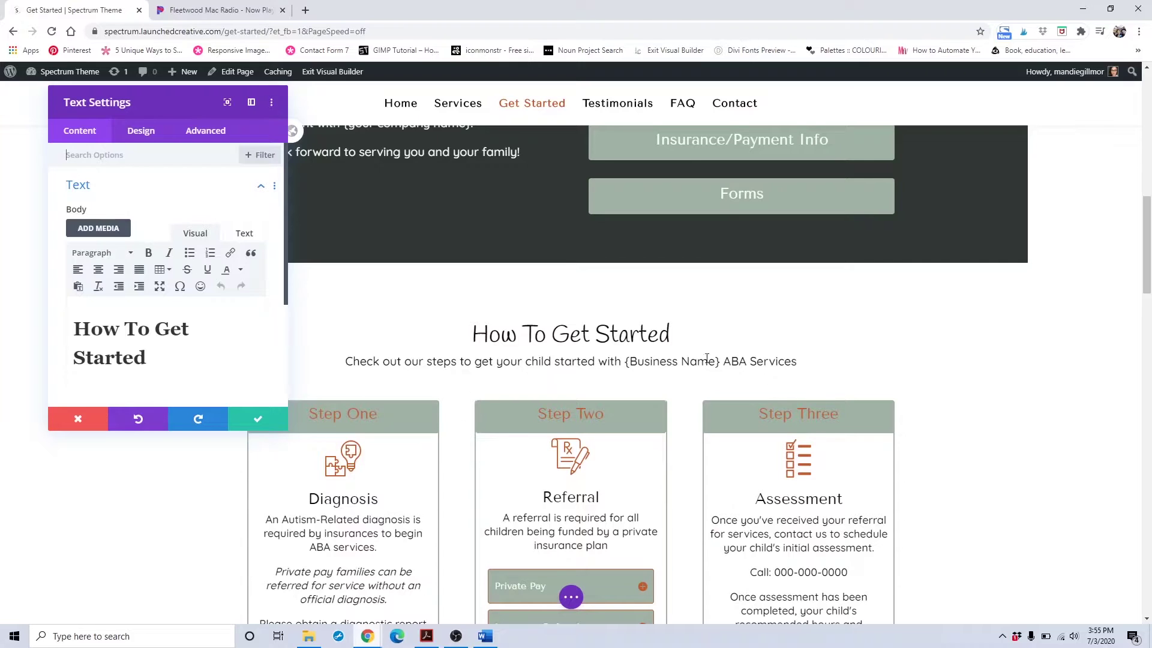
scroll(708, 361, "down", 1)
scroll(21, 339, "down", 2)
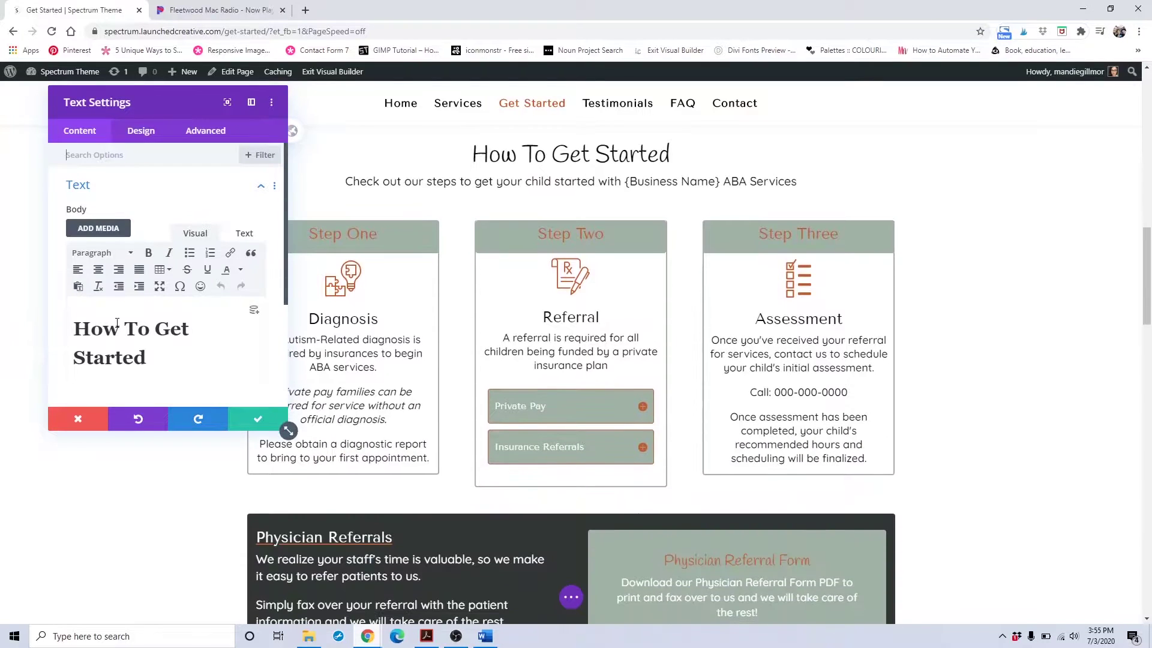
scroll(618, 338, "up", 3)
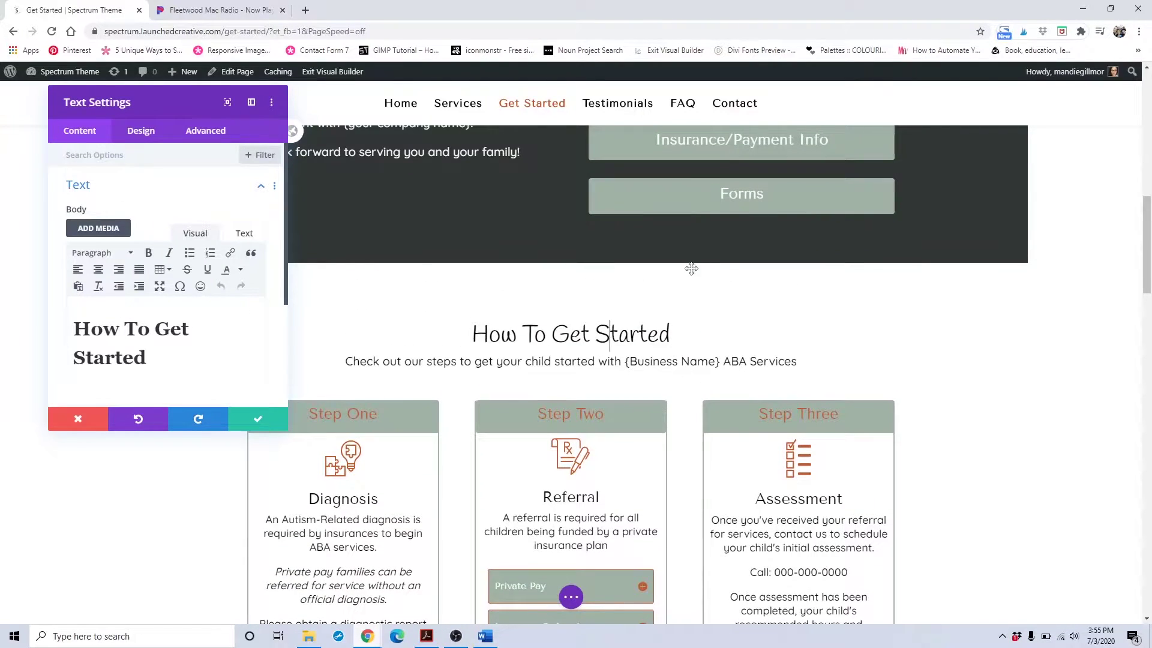
scroll(660, 288, "up", 1)
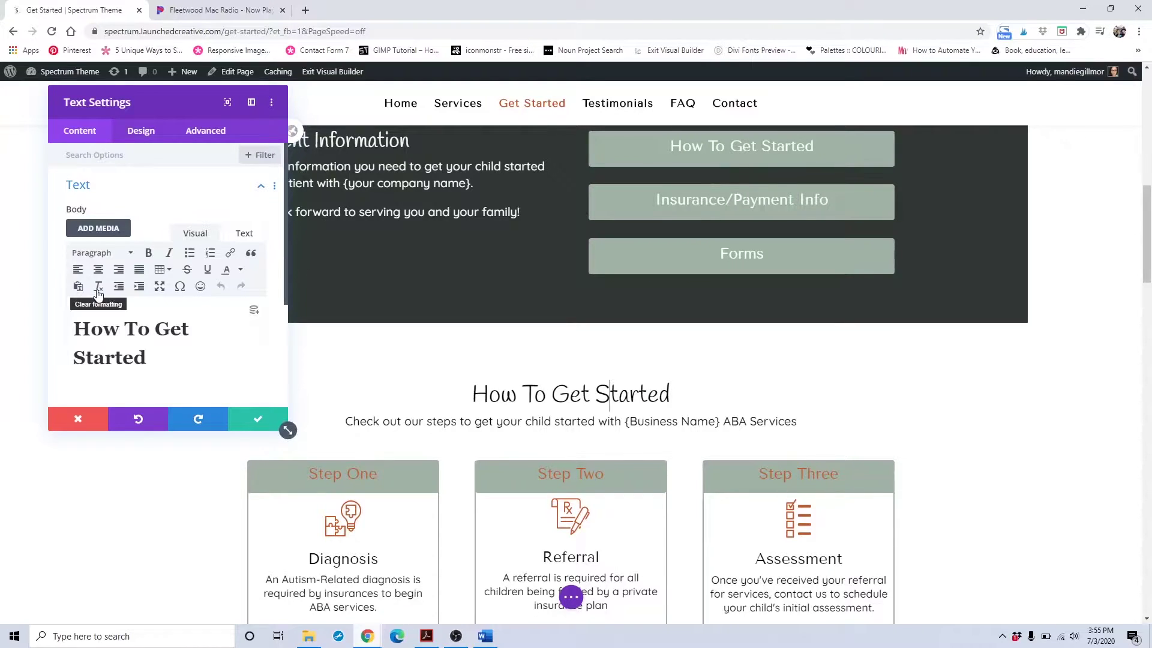
- Point the How To Get Started button's module link URL to the #how-to- anchor on the get-started page and save it
scroll(100, 294, "down", 3)
left_click(123, 265)
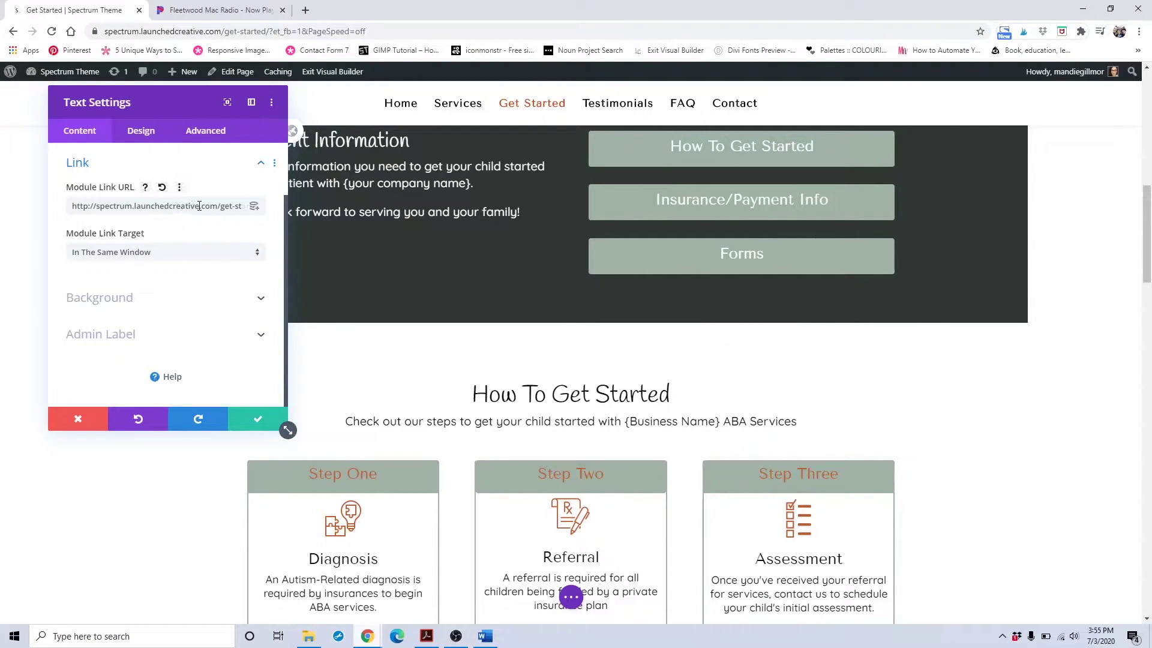
left_click(254, 206)
left_click(228, 198)
left_click(222, 206)
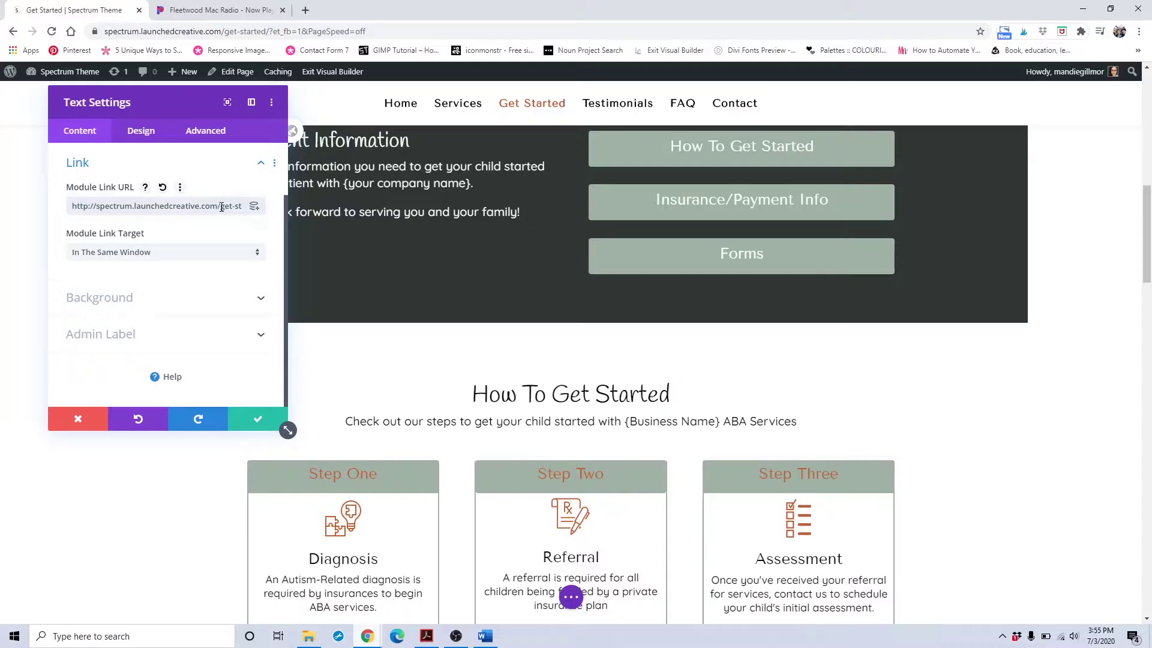
key("End")
type("#how-to-")
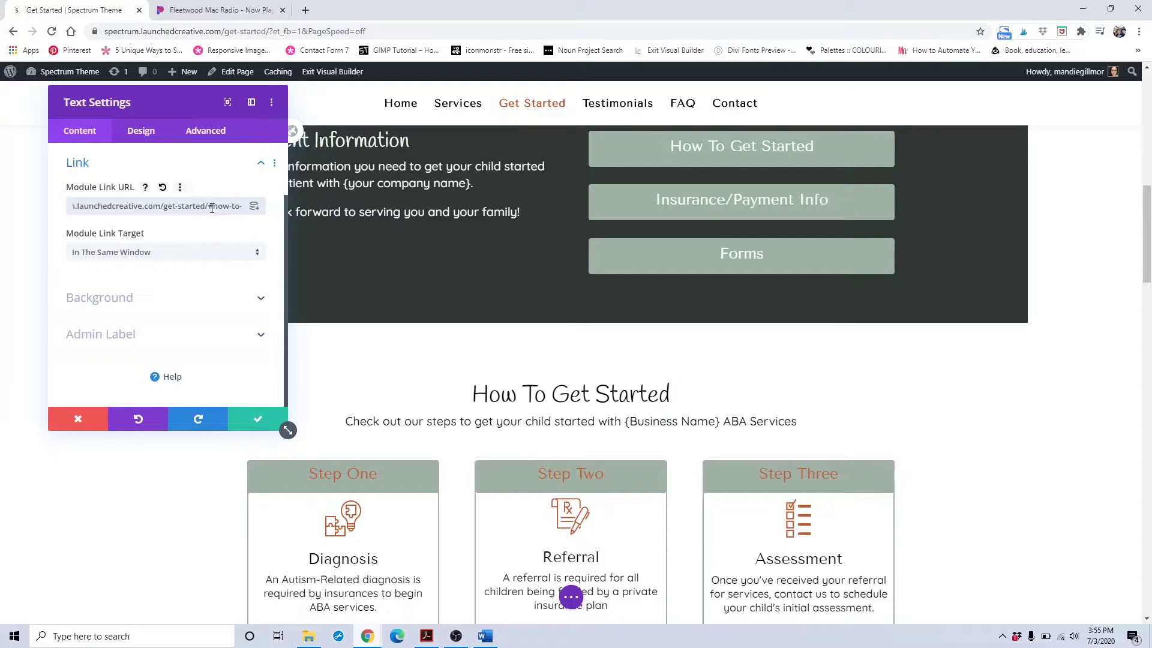
left_click(277, 422)
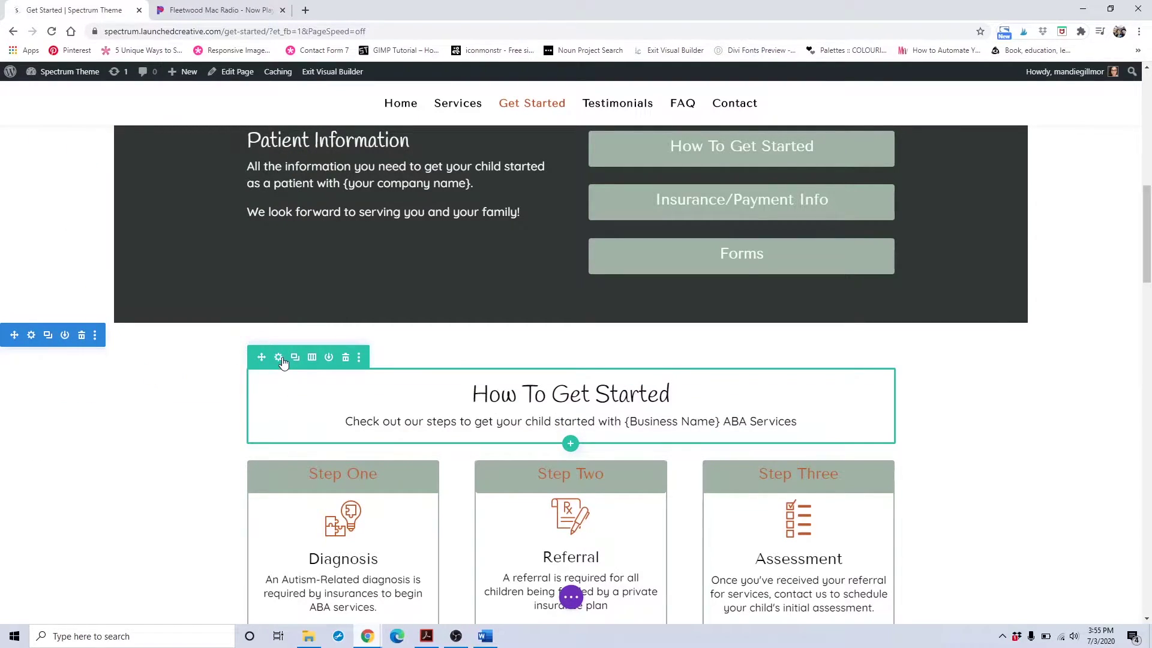
left_click(32, 338)
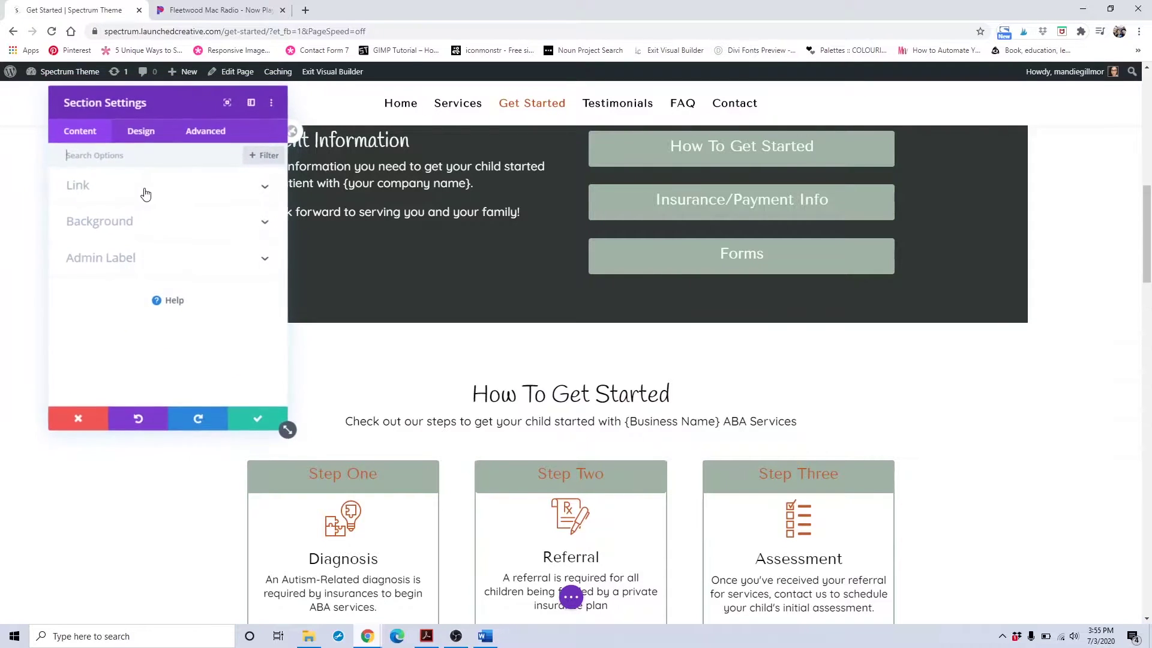
left_click(192, 137)
left_click(146, 186)
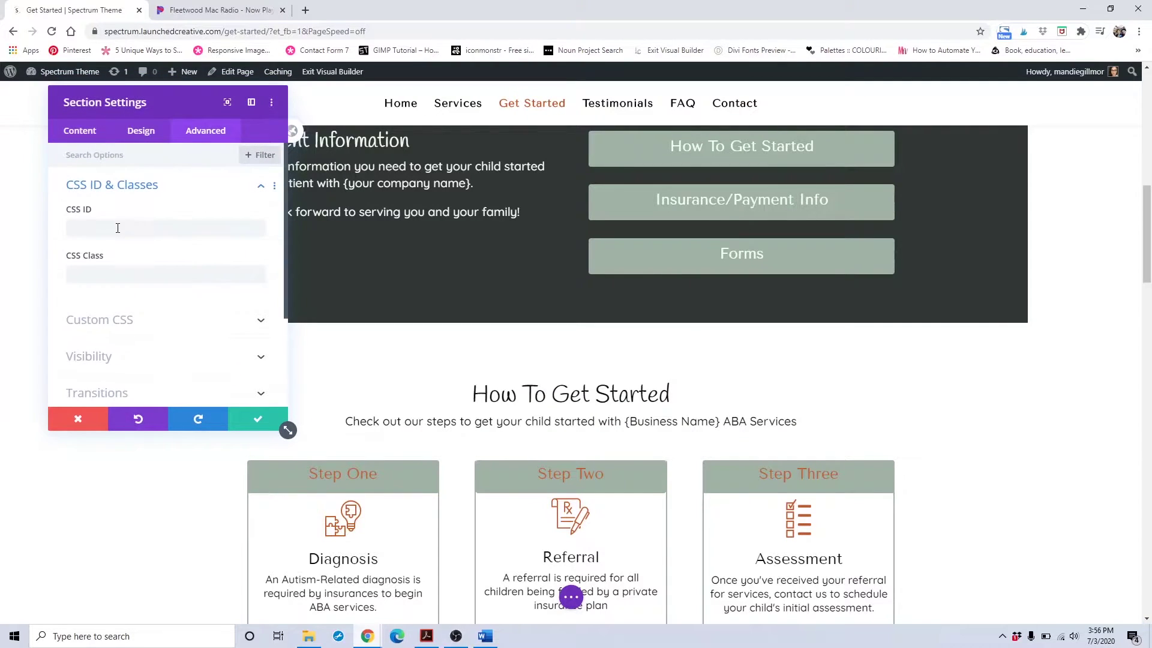
key("Escape")
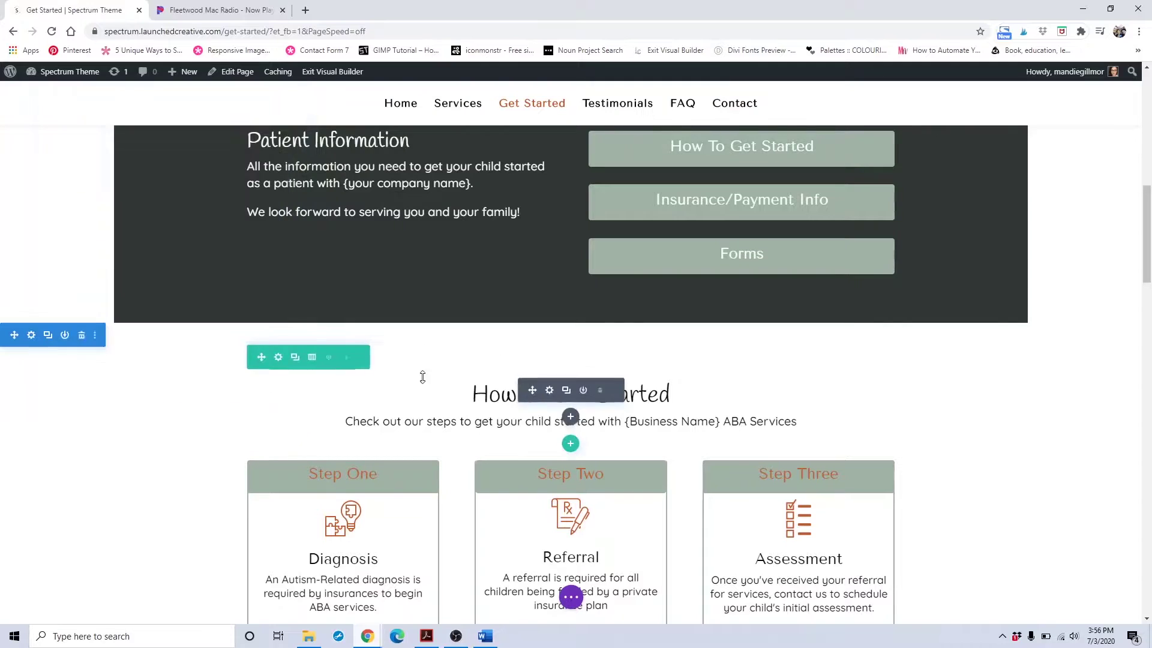
- Check the CSS ID of the row containing the How To Get Started heading
left_click(280, 359)
left_click(205, 130)
left_click(132, 191)
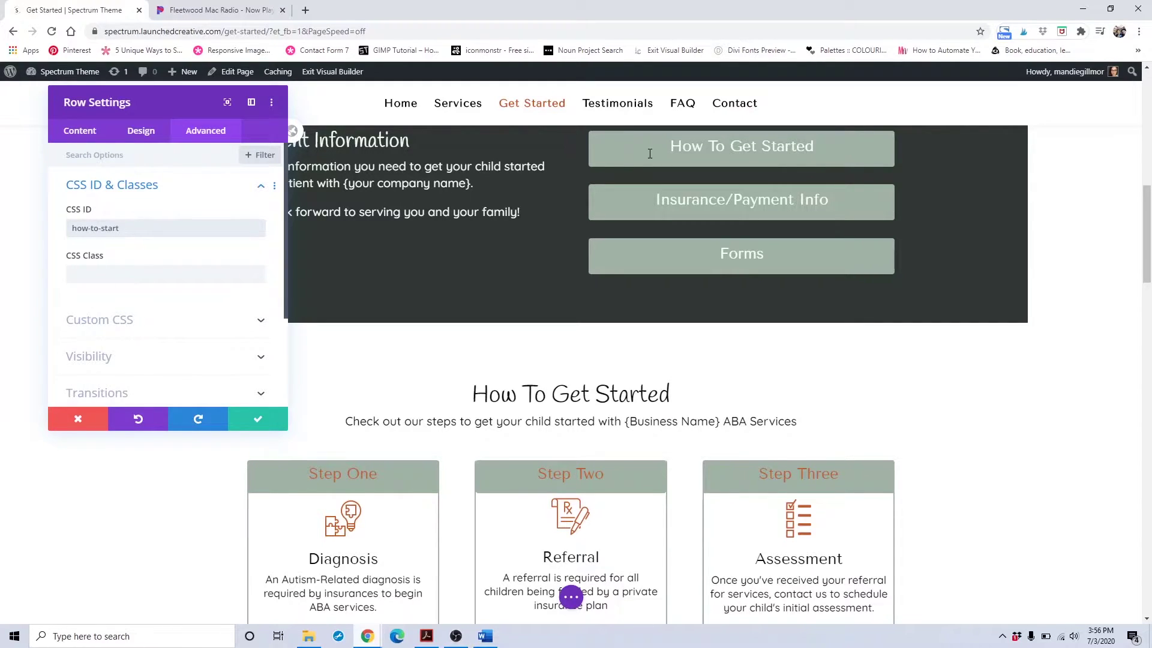
- Check the module link URL of the Insurance/Payment Info button and discard its settings window
left_click(76, 421)
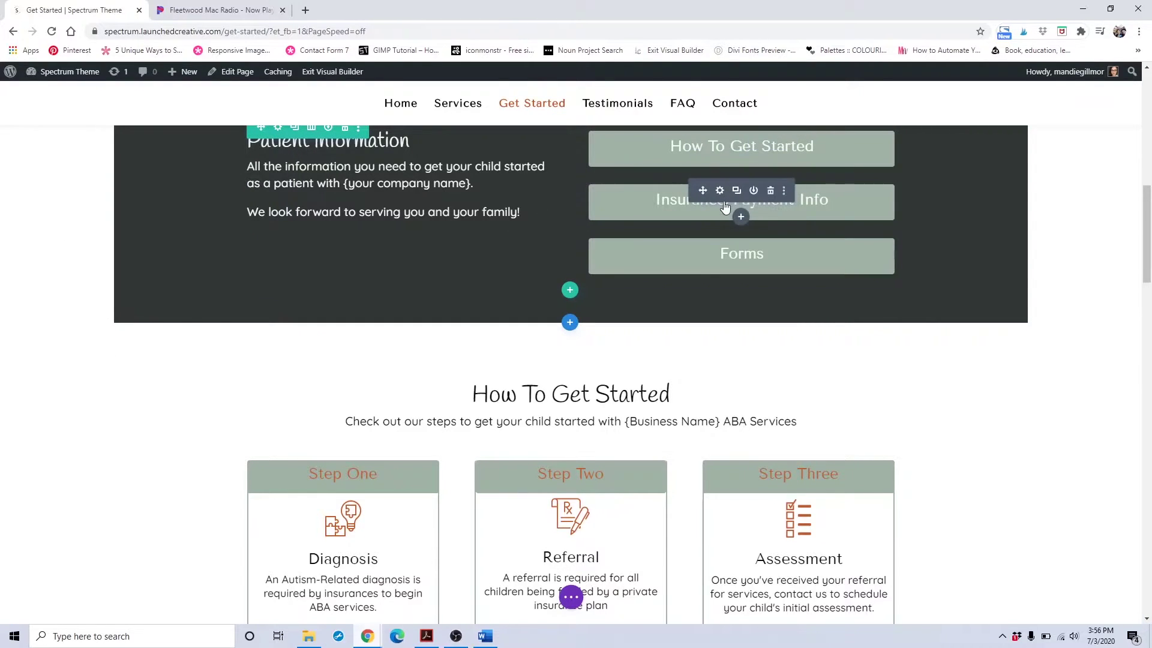
scroll(142, 302, "down", 2)
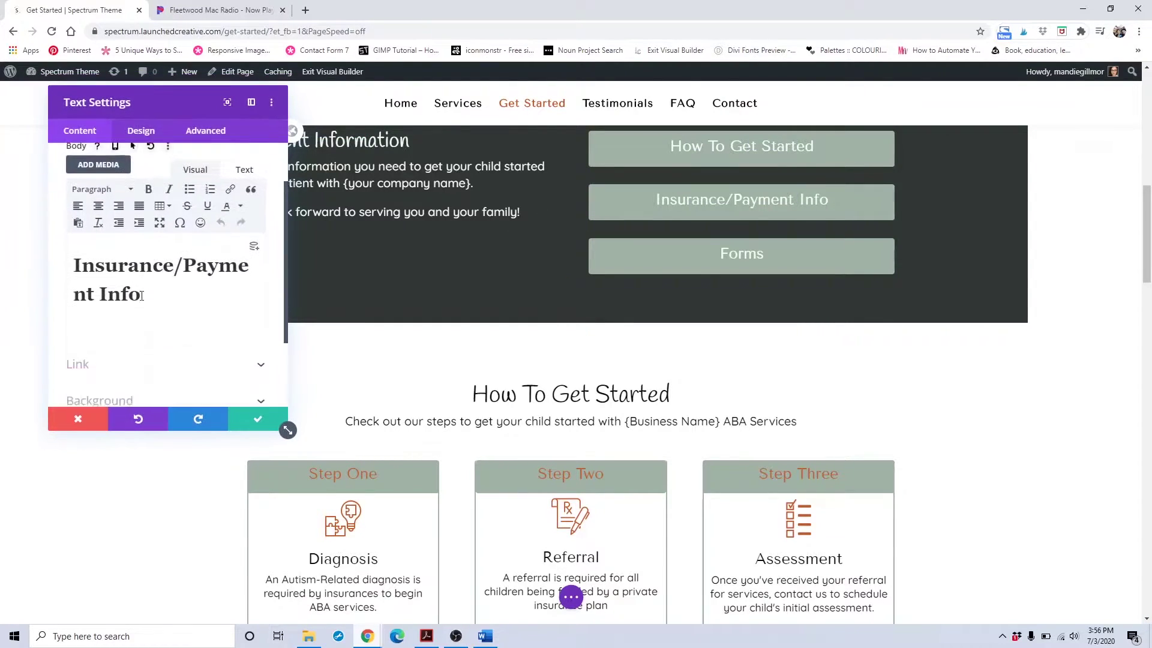
scroll(646, 360, "down", 10)
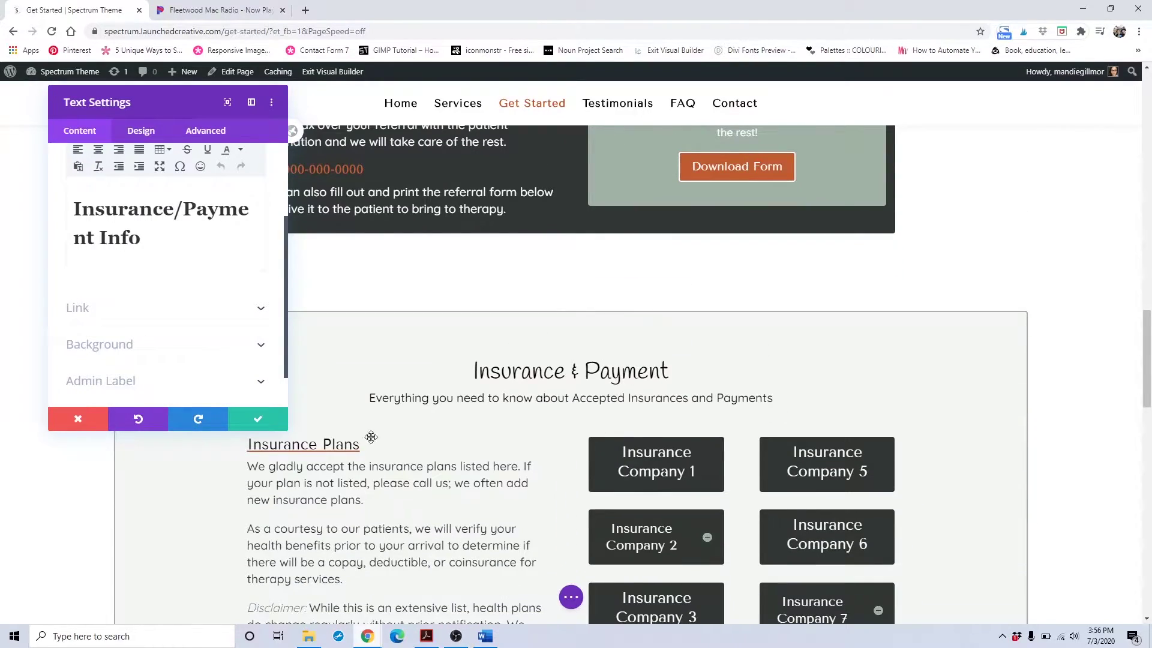
left_click(124, 312)
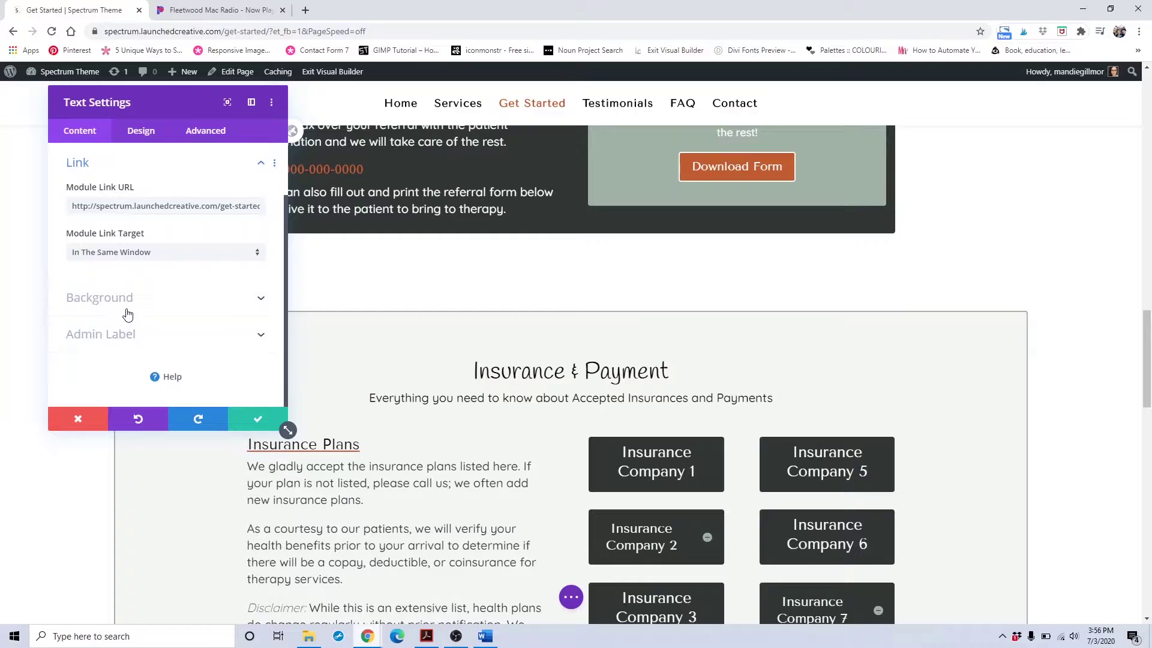
triple_click(183, 205)
left_click(221, 206)
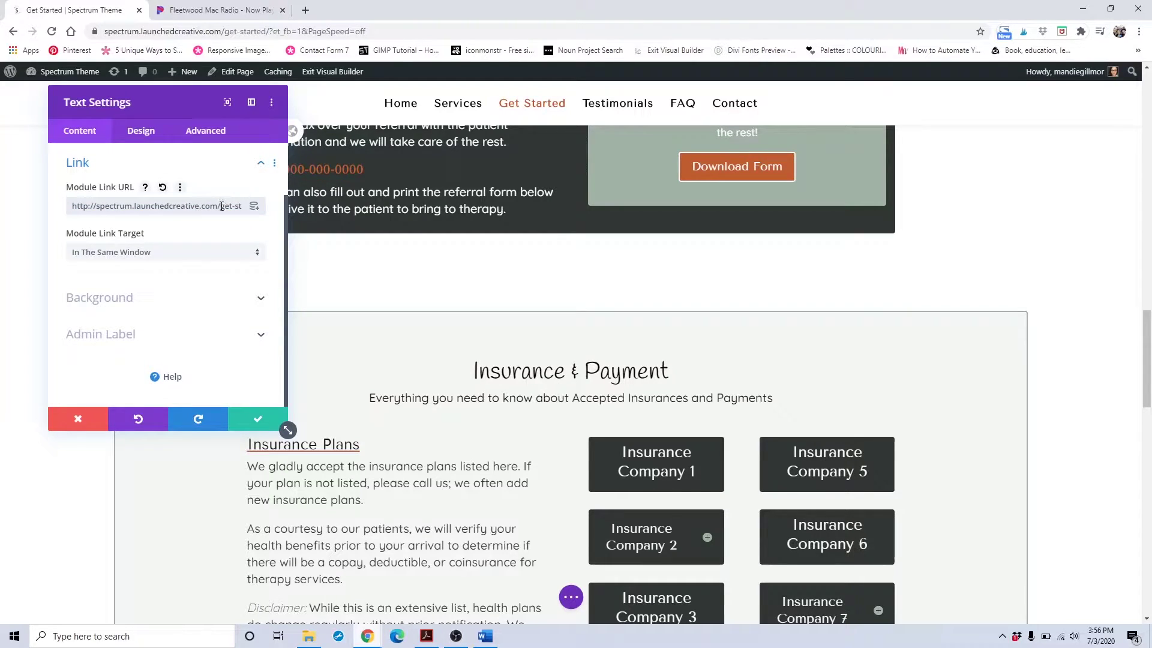
key("End")
type("#insurance")
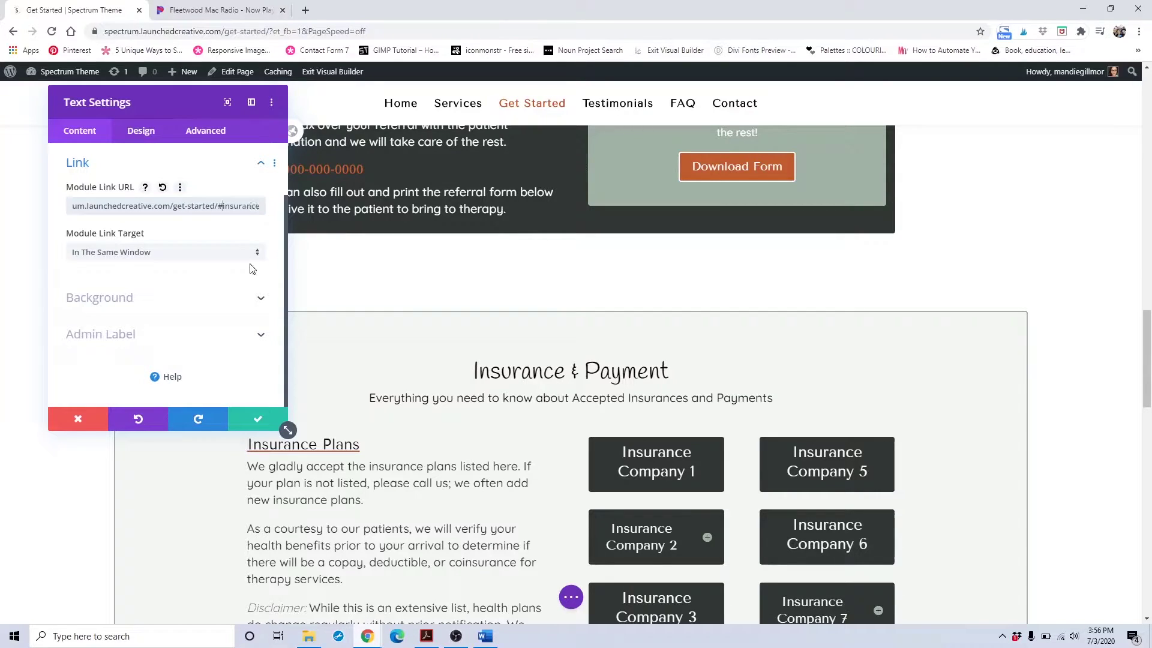
left_click(90, 424)
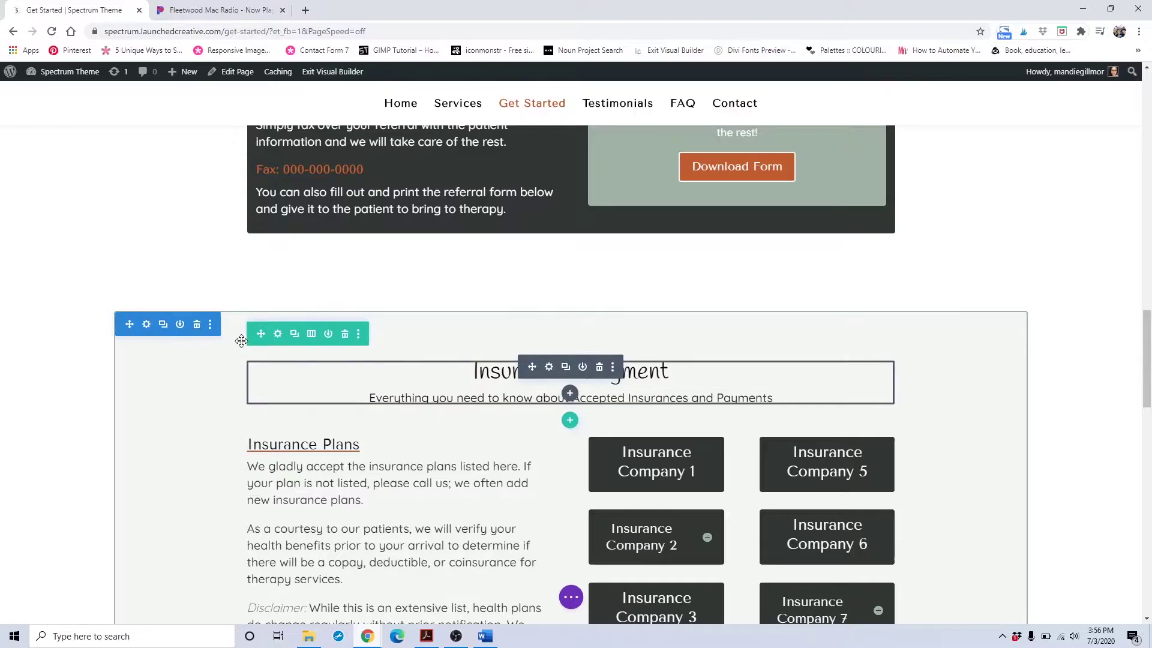
- Check the CSS ID of the Insurance & Payment section and close its settings without saving
left_click(146, 324)
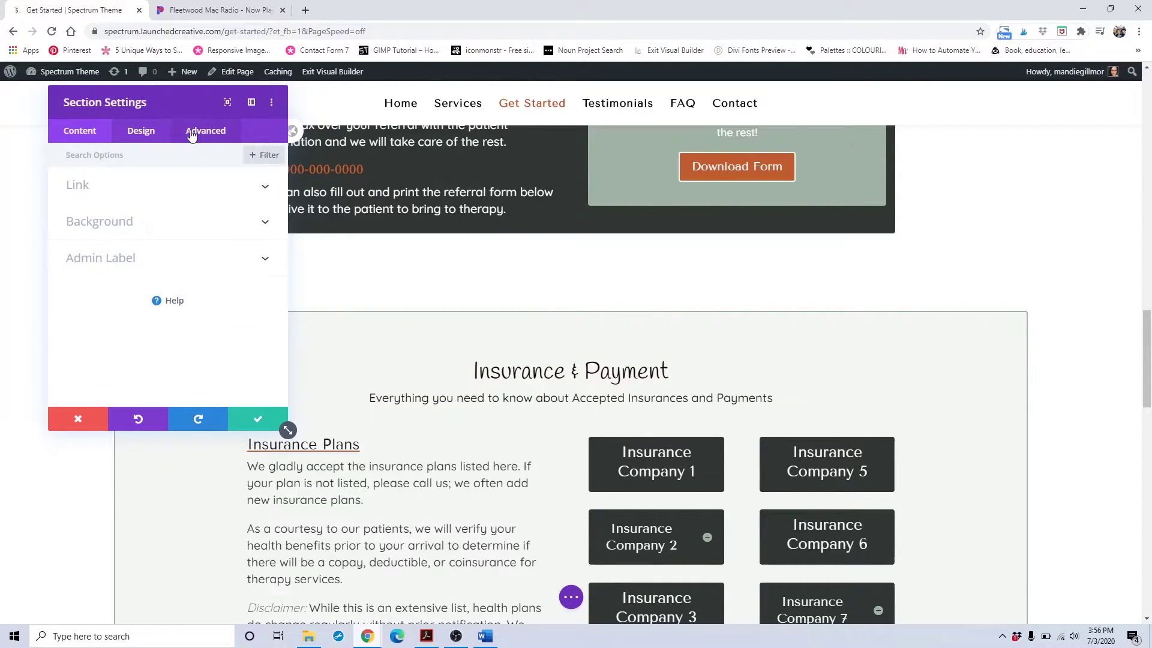
left_click(192, 134)
left_click(138, 193)
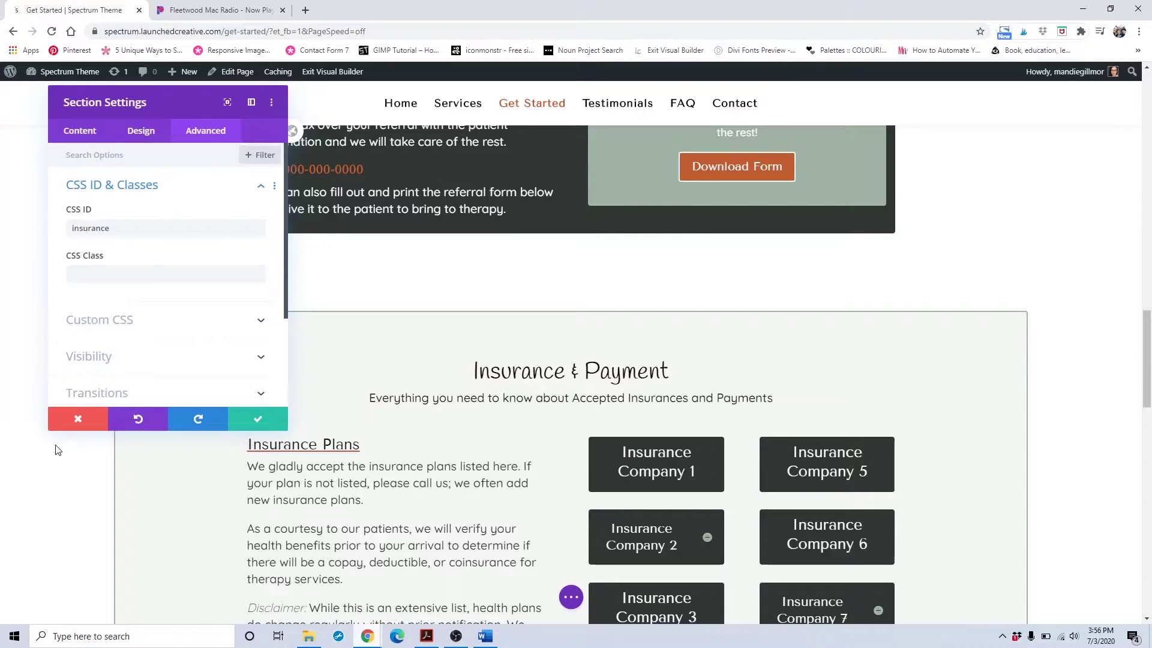
left_click(195, 225)
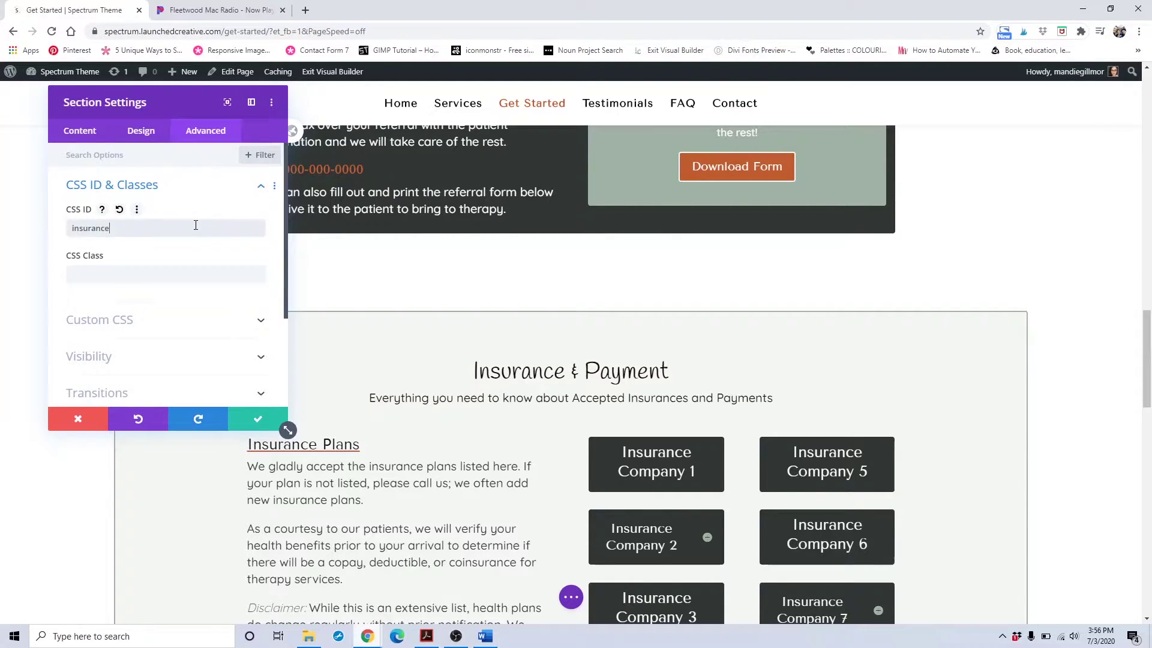
left_click(78, 418)
- Examine the domain and page anchor parts of the Forms button's module link URL, leaving the link as it is
scroll(736, 277, "up", 2)
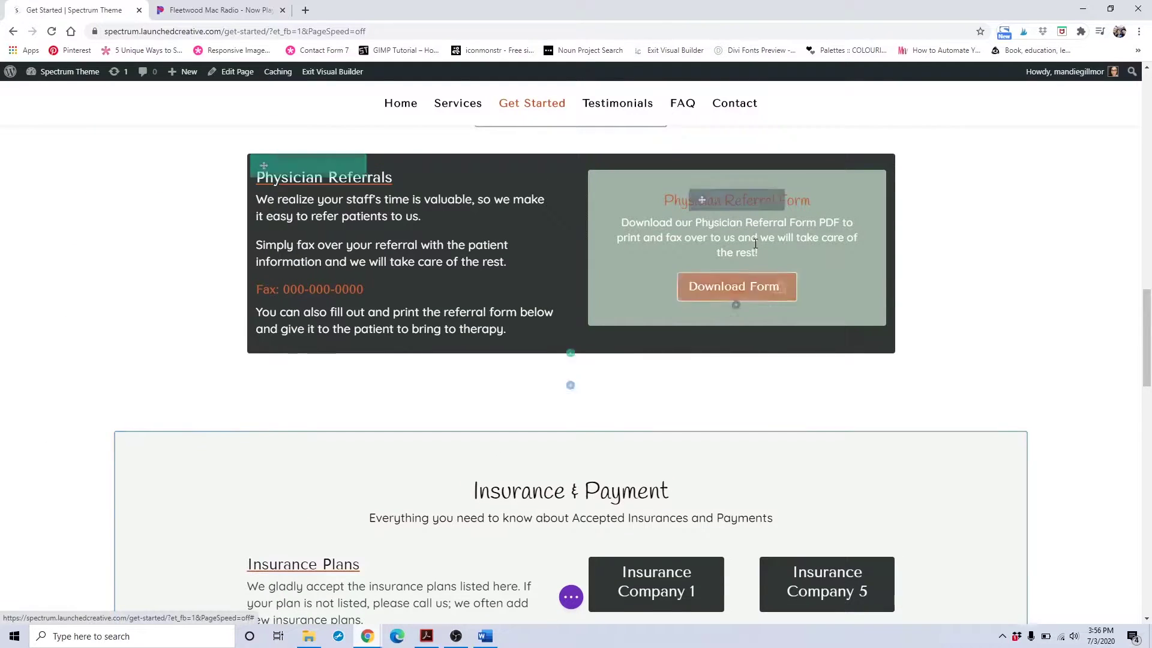
scroll(736, 277, "up", 9)
mouse_move(779, 201)
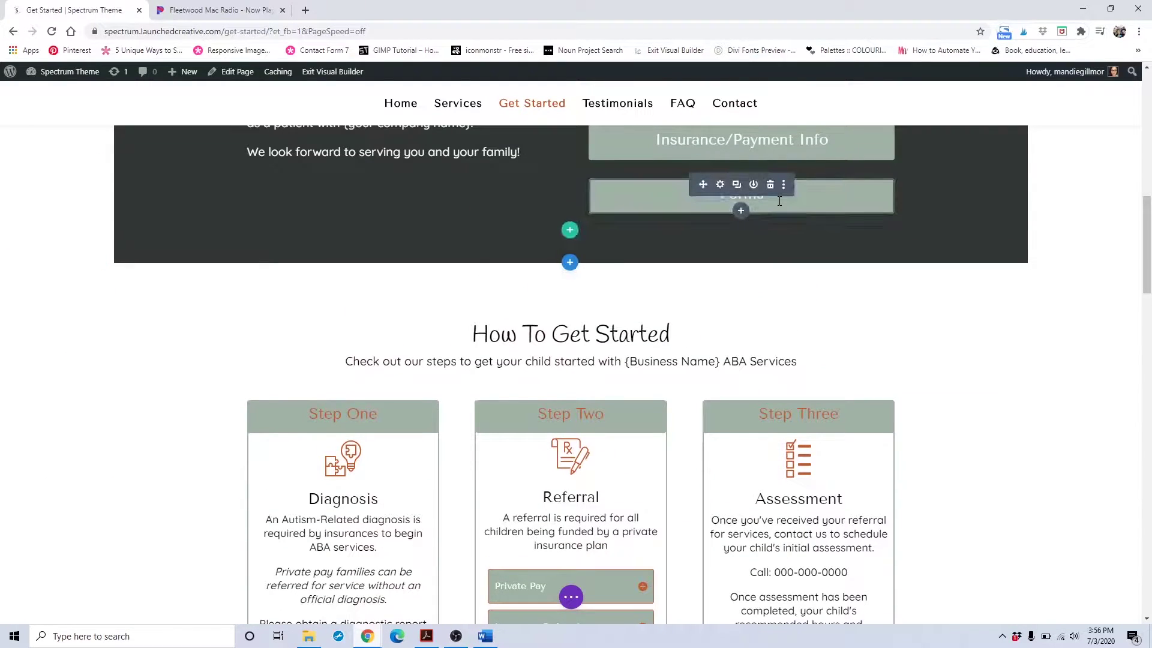
left_click(721, 184)
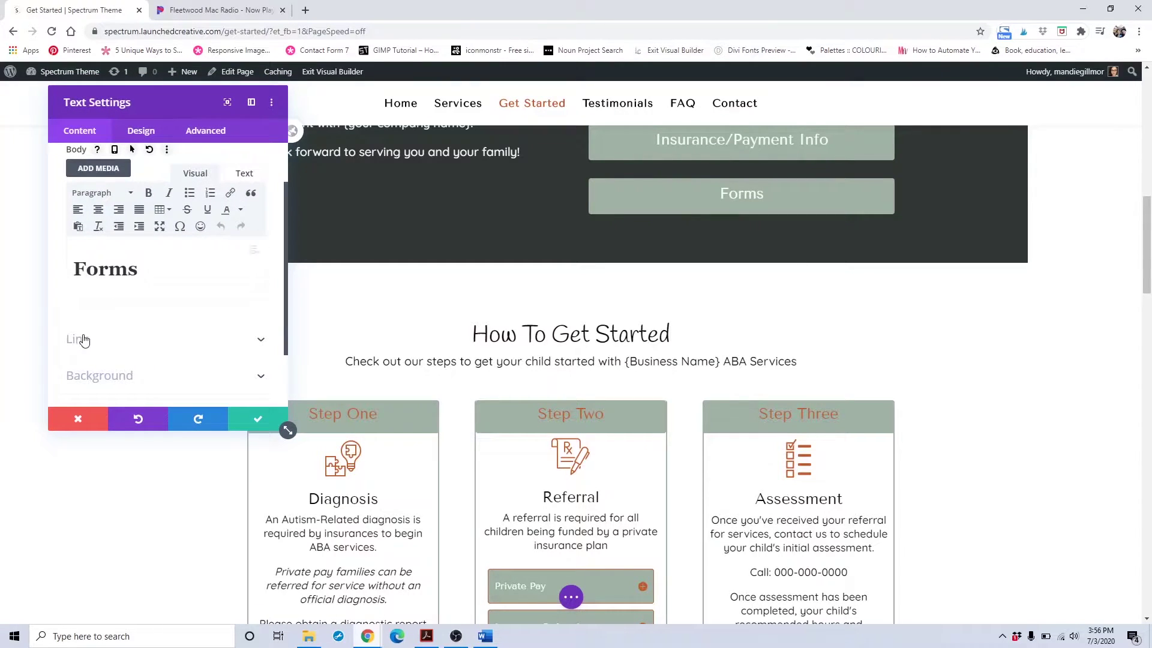
left_click(84, 340)
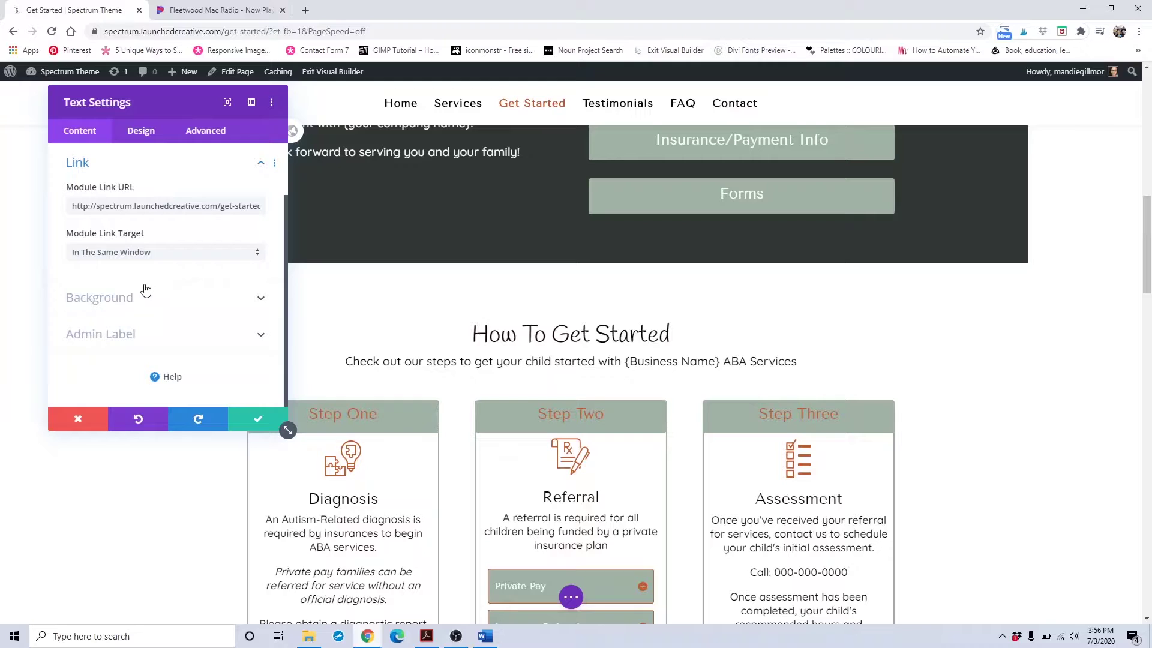
left_click_drag(216, 206, 98, 214)
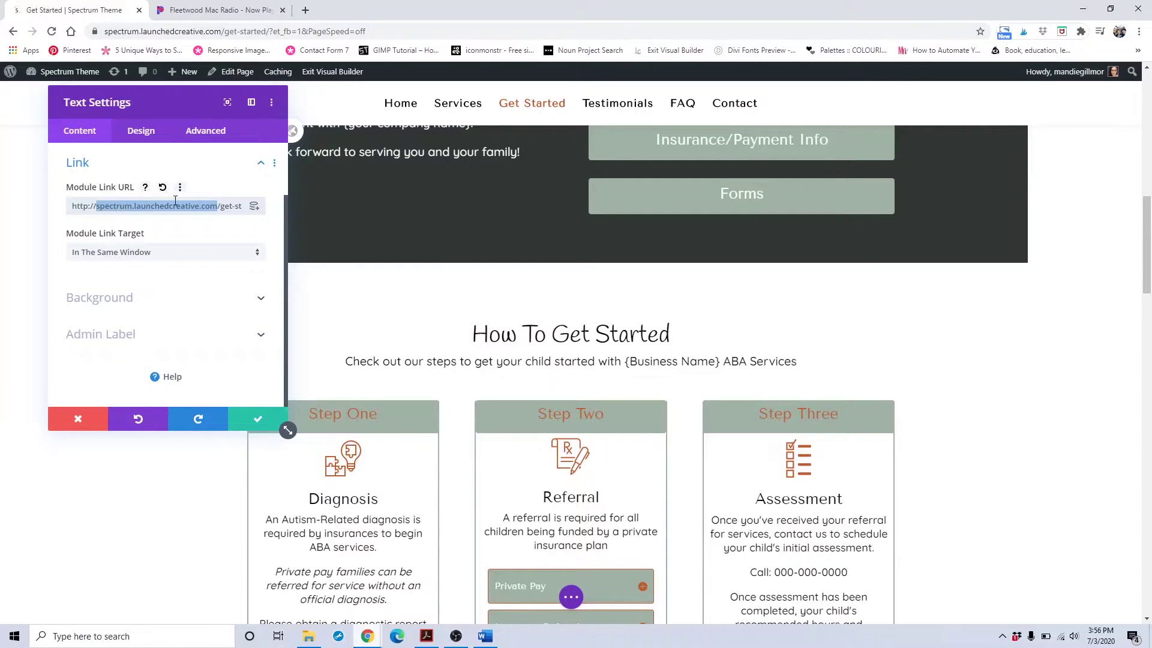
left_click(222, 213)
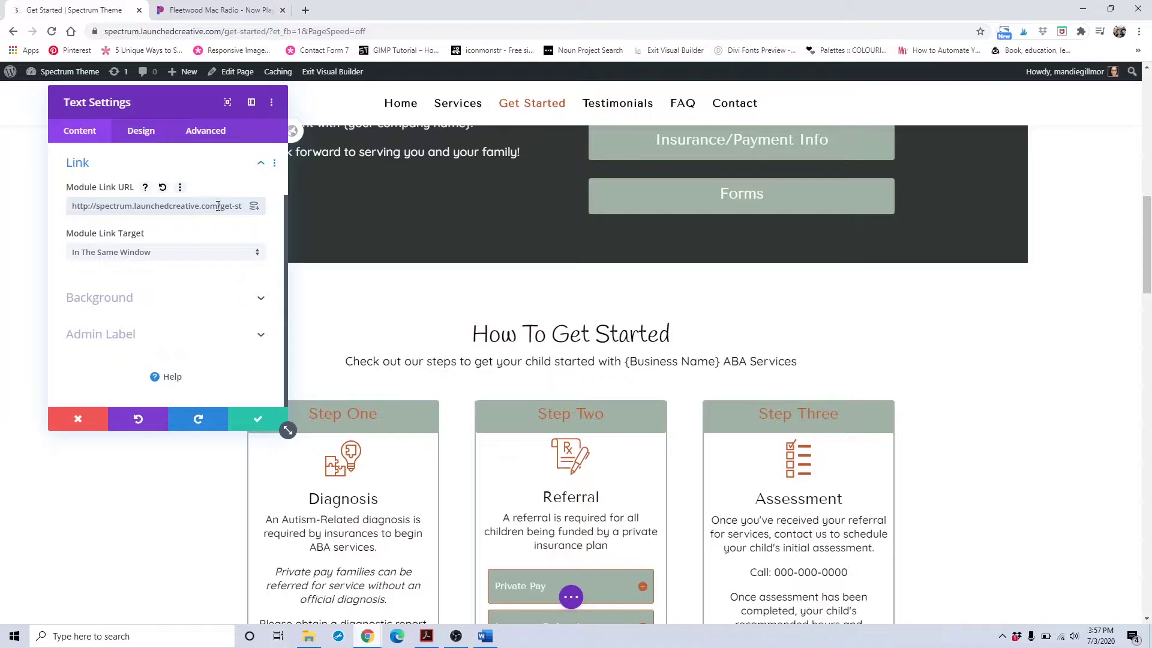
left_click_drag(222, 213, 295, 259)
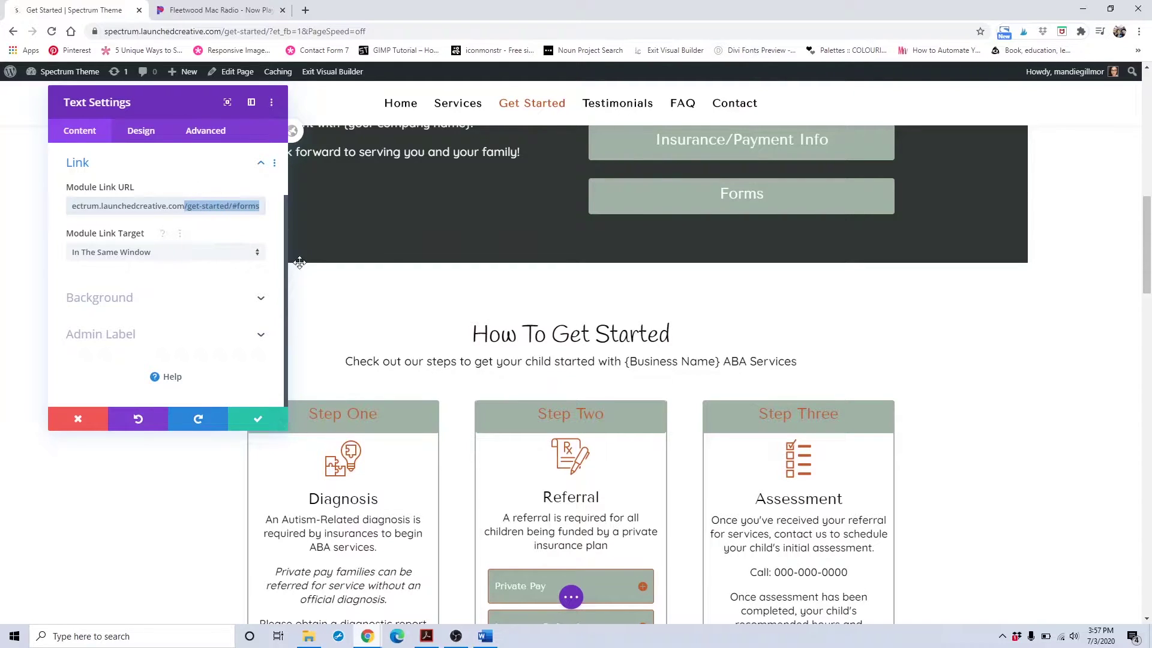
left_click(71, 422)
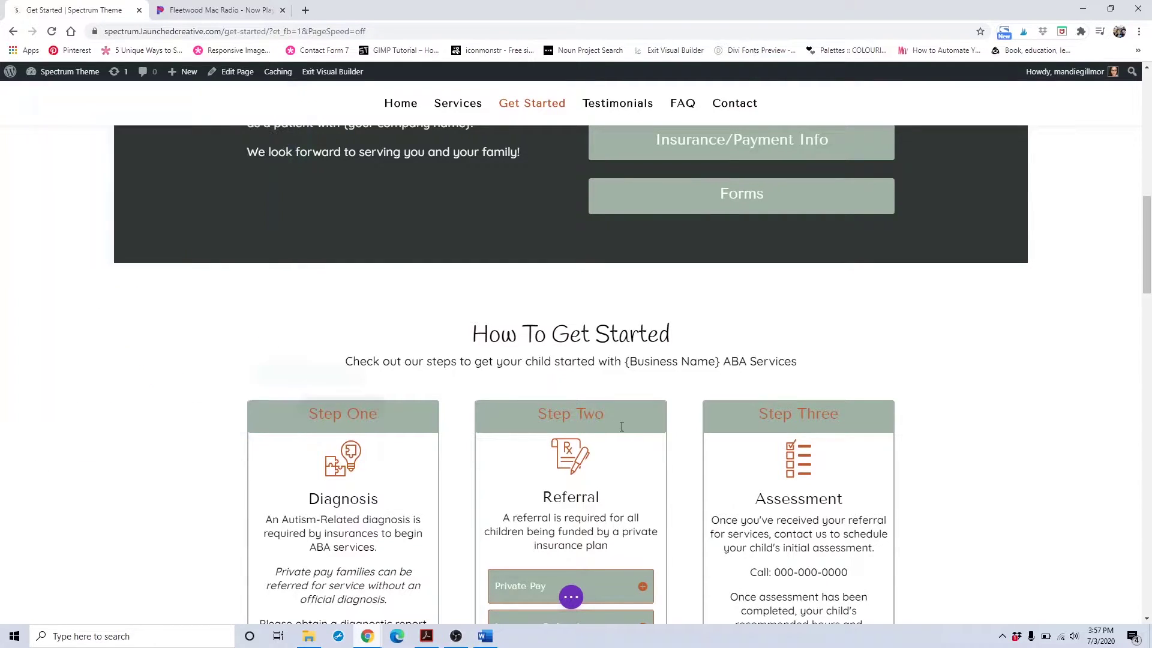
- Look for a CSS ID in the settings of the row containing the Forms heading
scroll(617, 425, "down", 10)
scroll(617, 425, "down", 10)
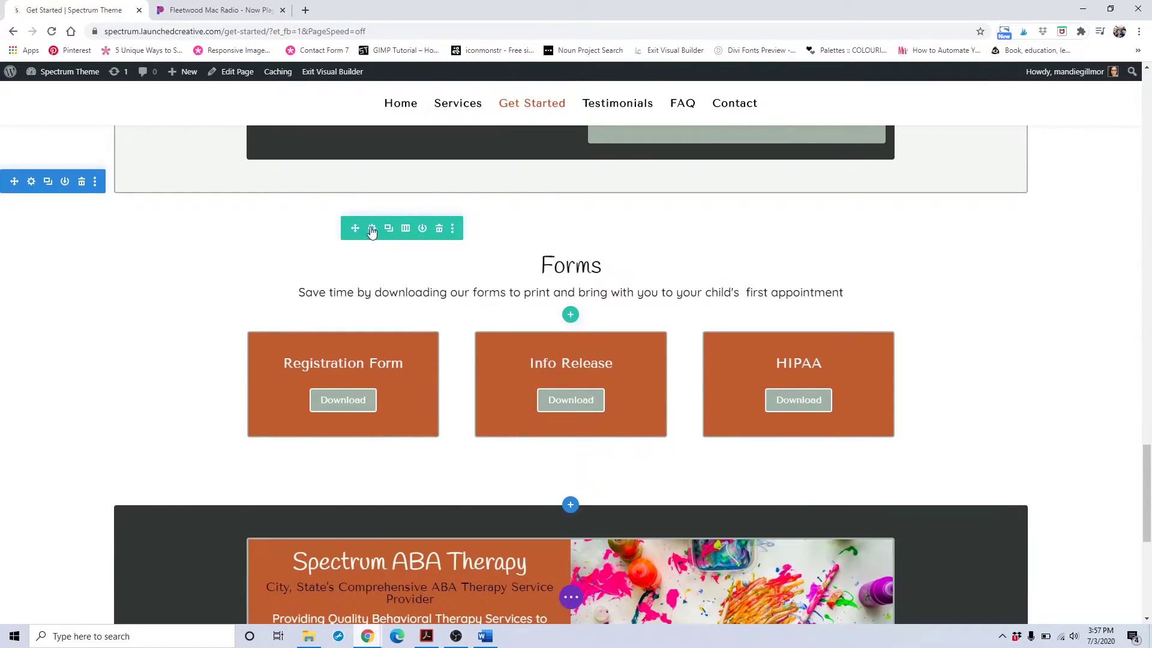
left_click_drag(364, 229, 330, 190)
left_click_drag(251, 188, 367, 235)
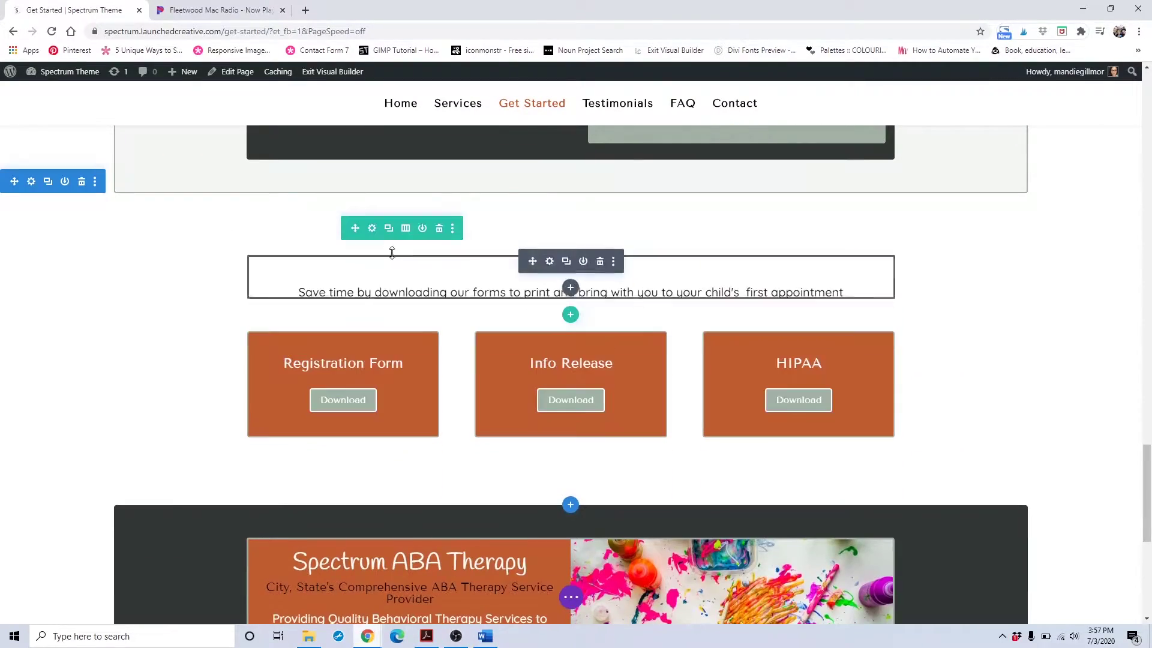
left_click(372, 229)
left_click(213, 133)
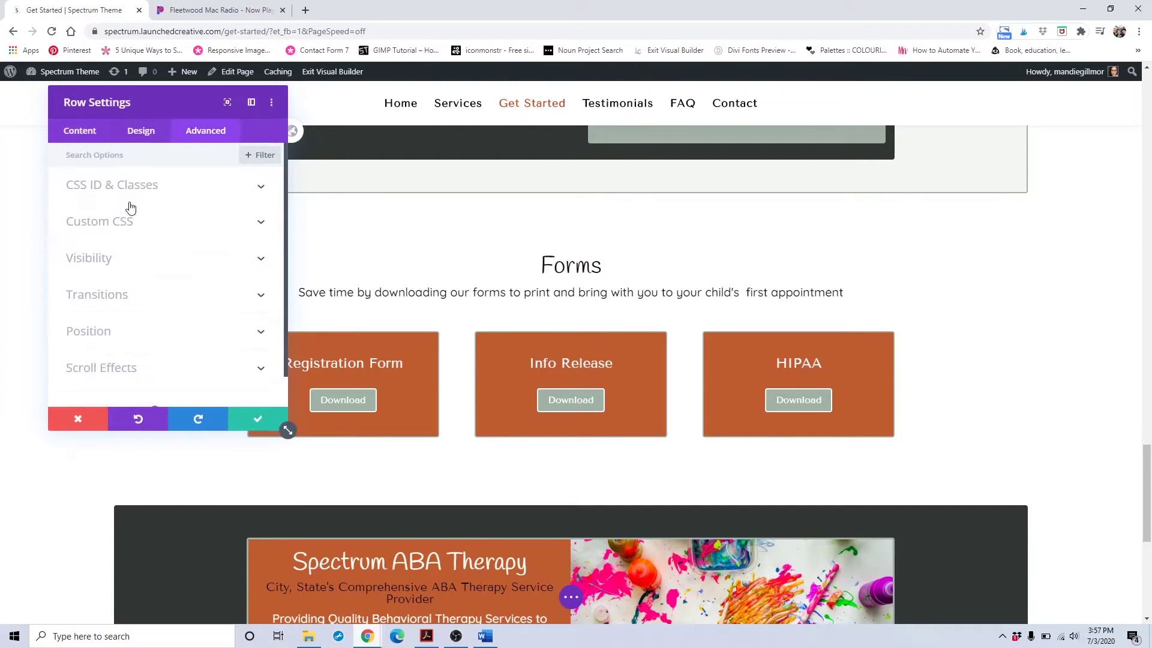
left_click(148, 192)
left_click(90, 419)
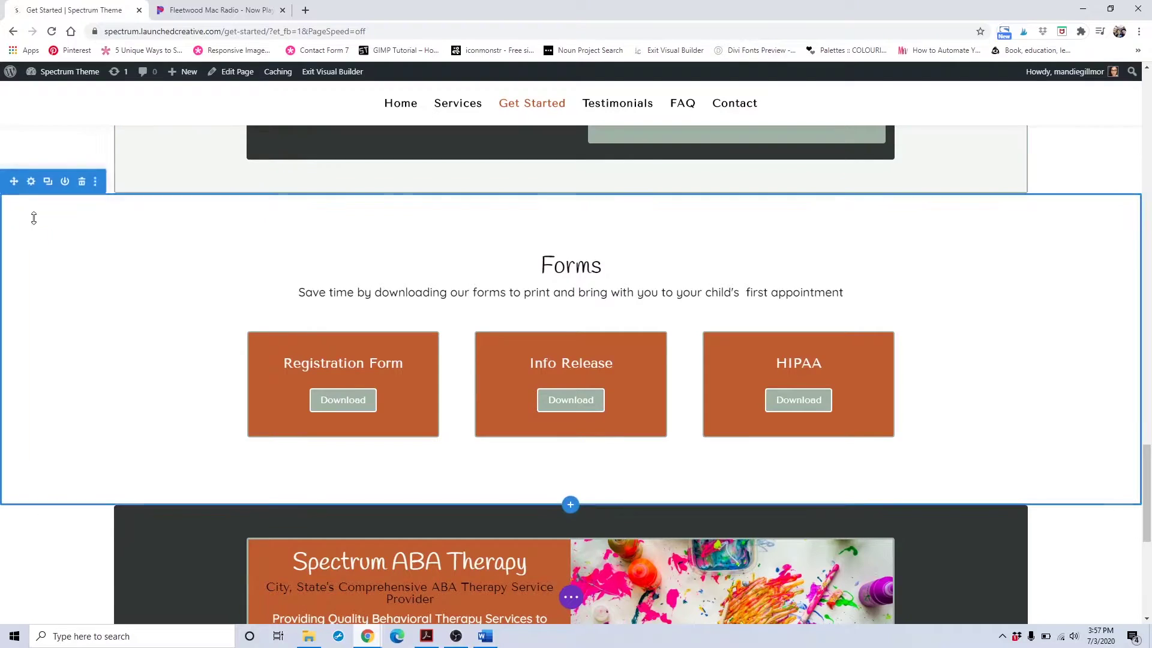
- Check the CSS ID of the whole Forms section and close its settings without saving
left_click(33, 188)
left_click(219, 138)
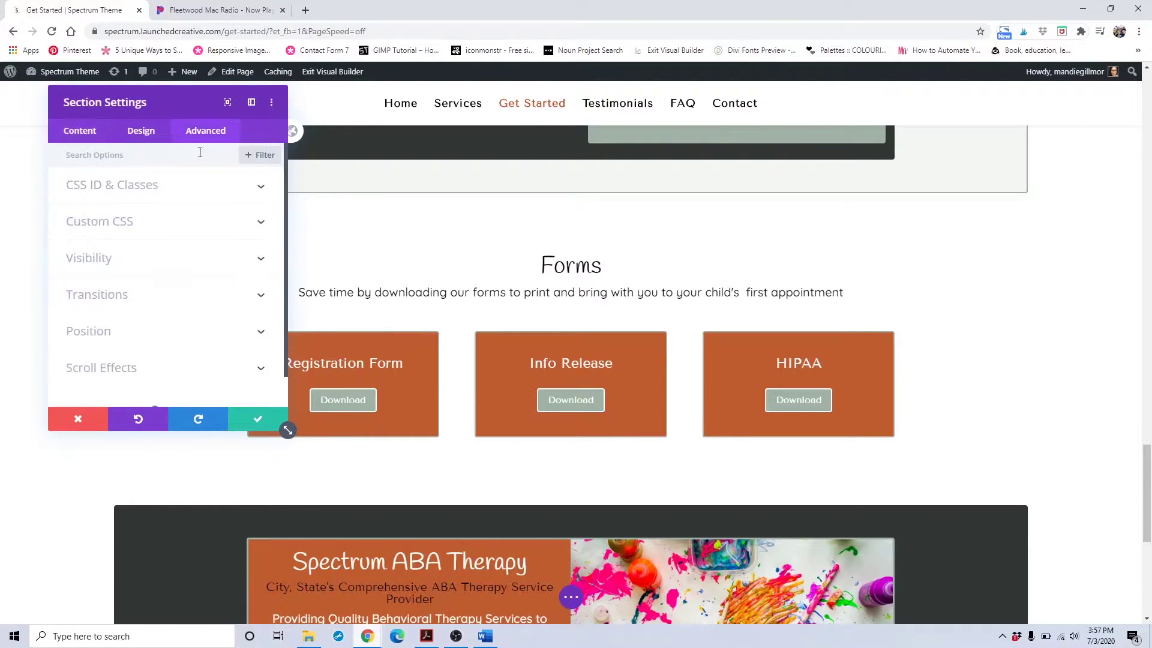
left_click(177, 193)
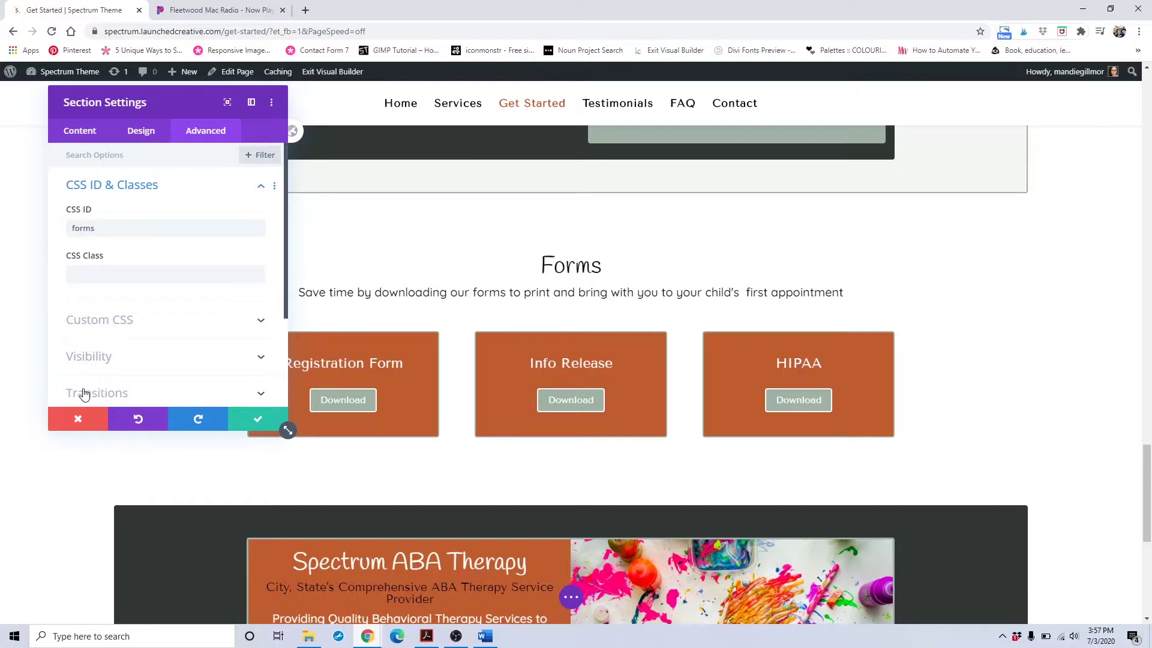
left_click(68, 425)
- Look over the heading text design options of the How To Get Started text module and discard its settings
scroll(439, 324, "up", 20)
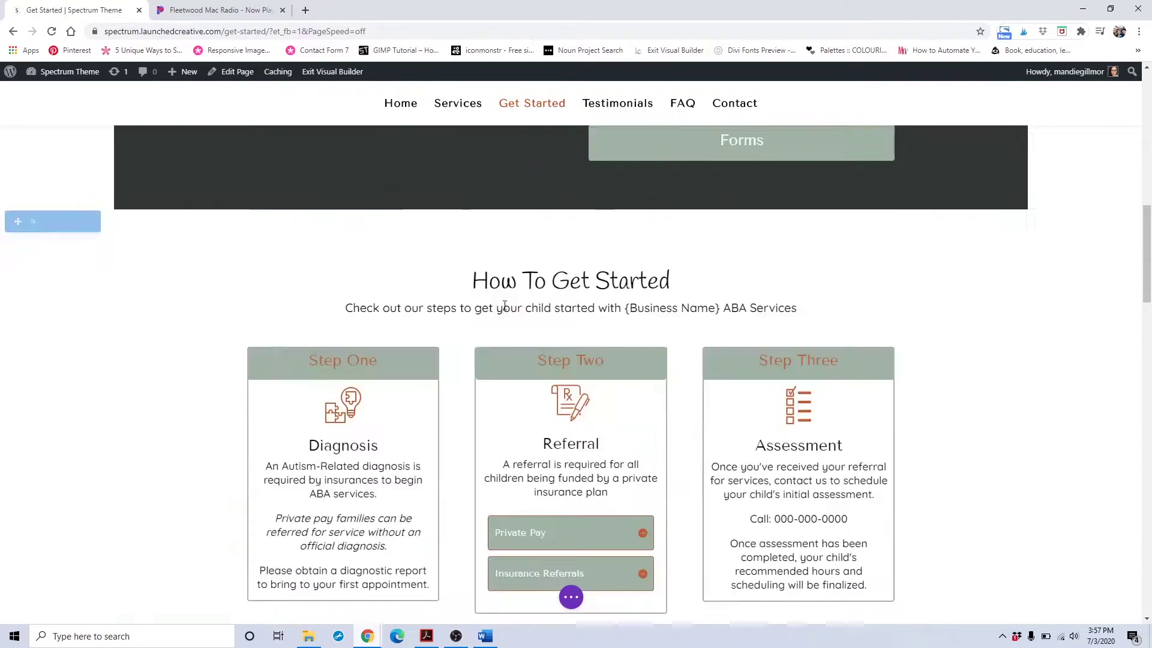
scroll(660, 359, "up", 3)
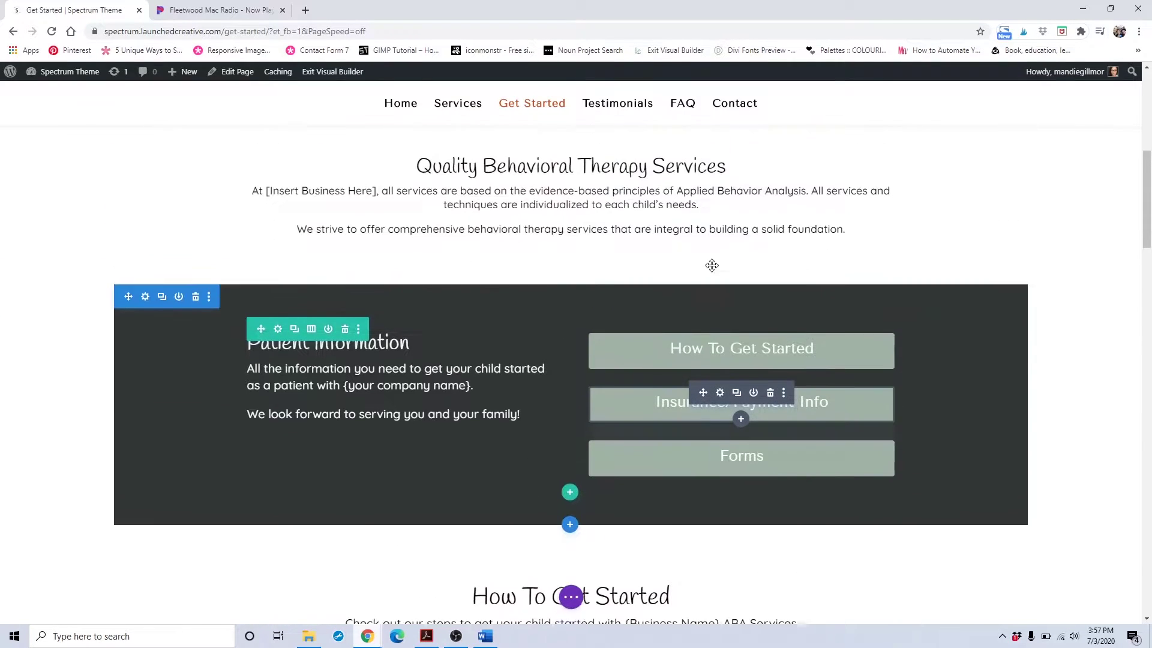
scroll(539, 393, "down", 6)
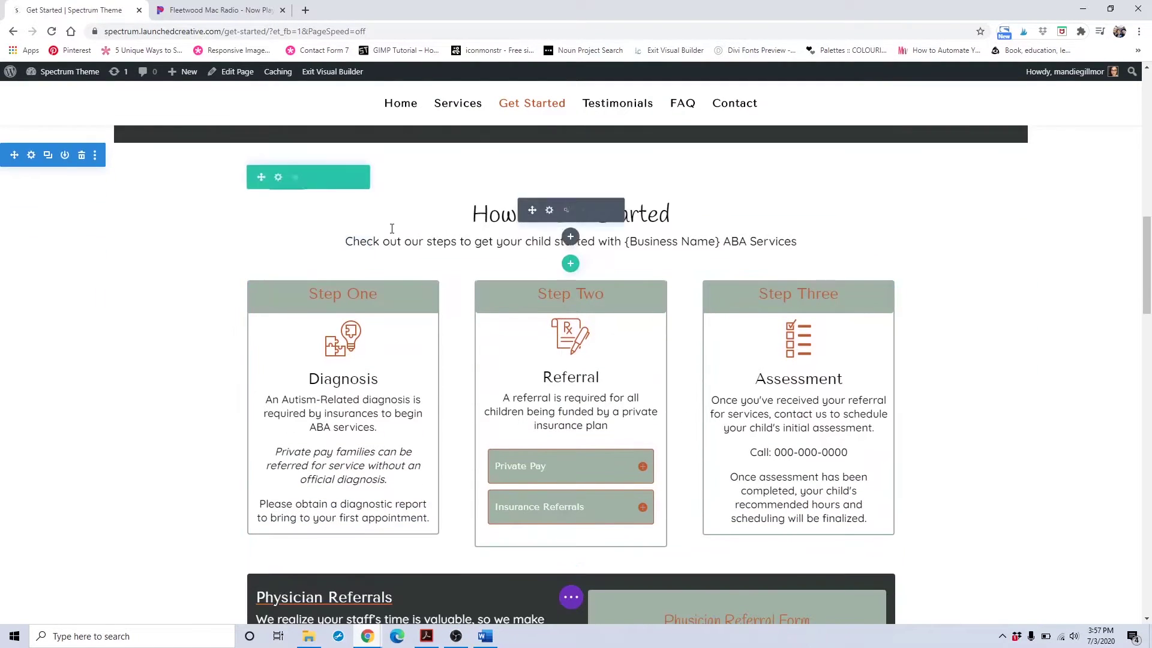
left_click(550, 211)
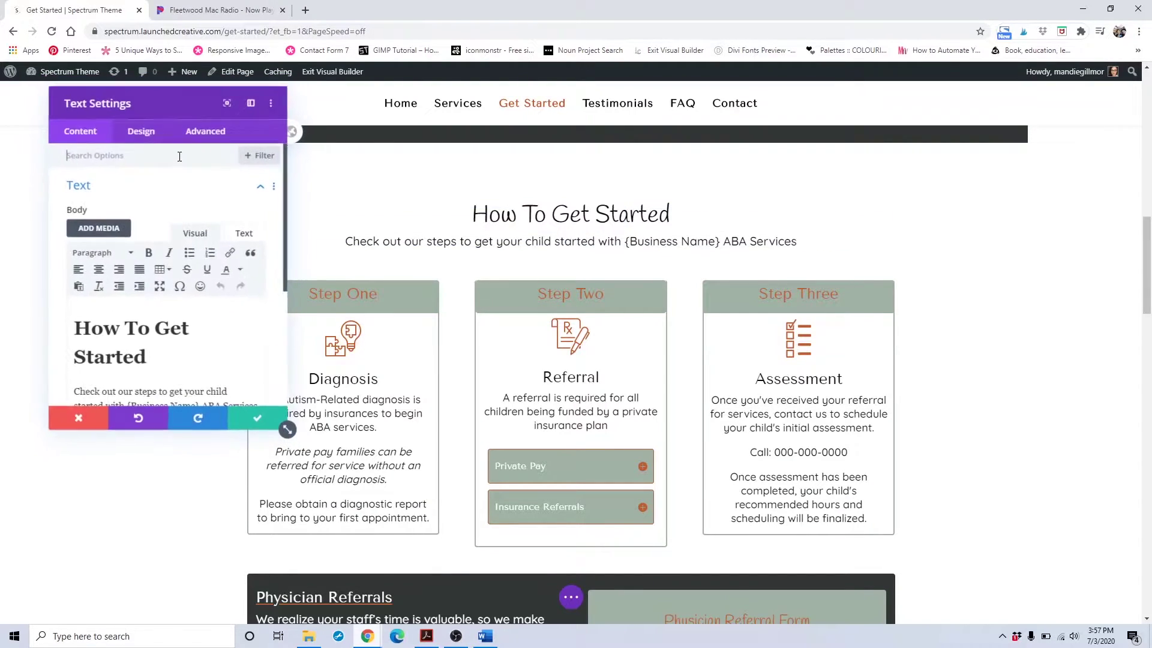
left_click(145, 133)
left_click(124, 221)
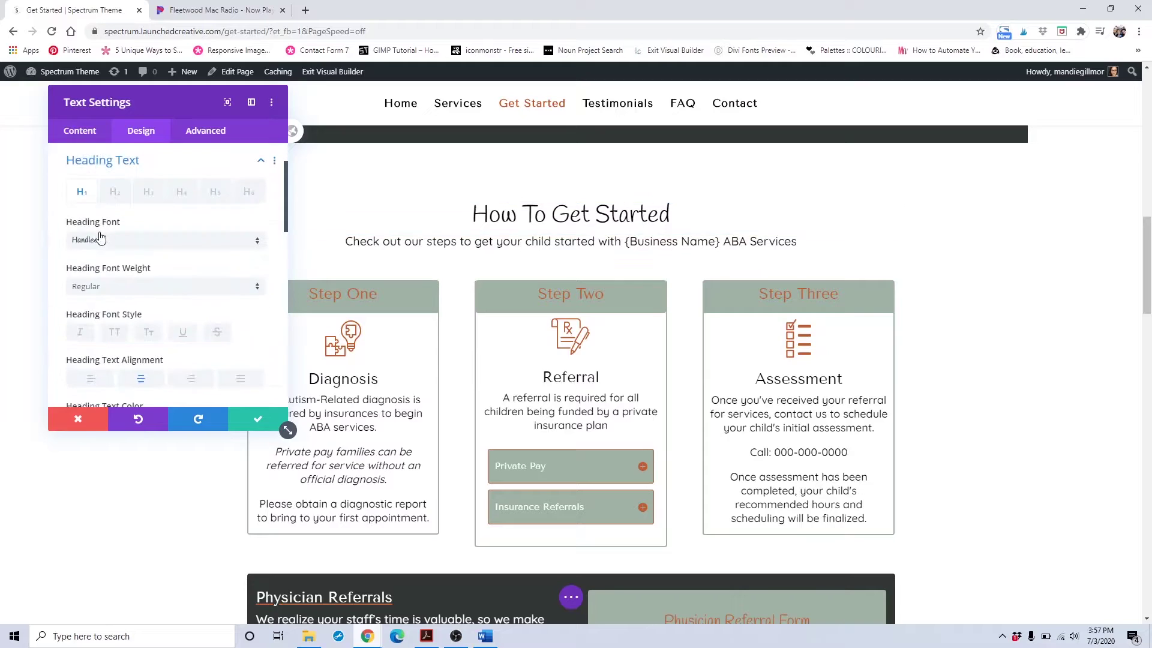
left_click(82, 418)
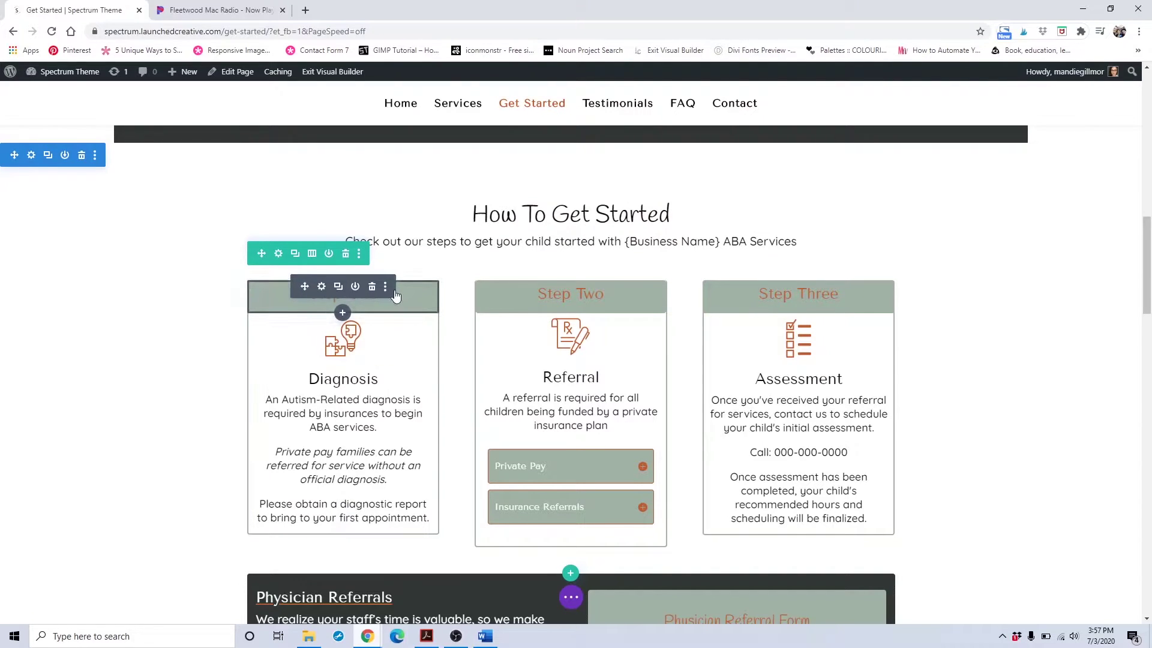
- Select the Step One, Step Two and Step Three heading modules together and set their background color to blue
left_click(322, 288)
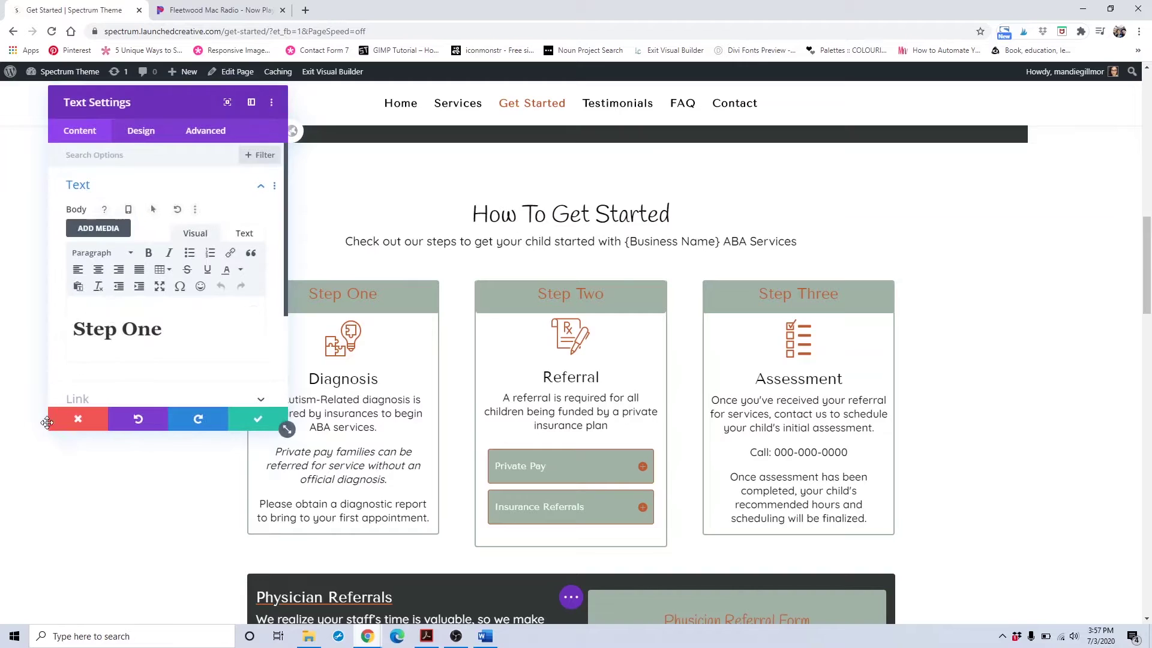
left_click(54, 426)
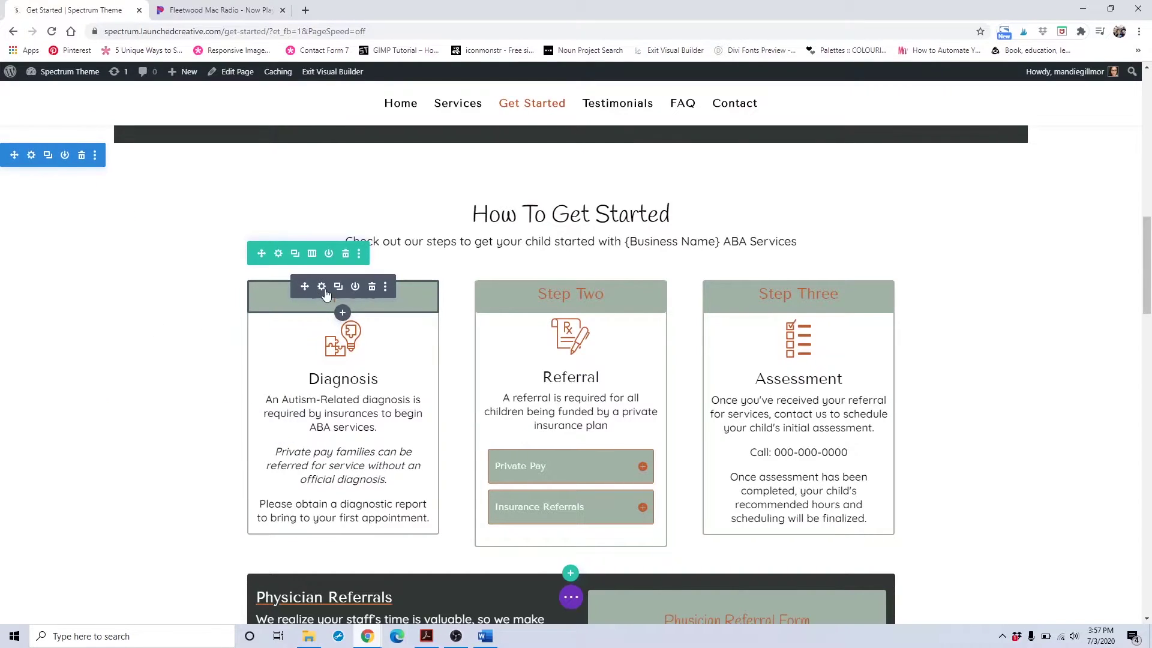
left_click_drag(279, 299, 543, 301)
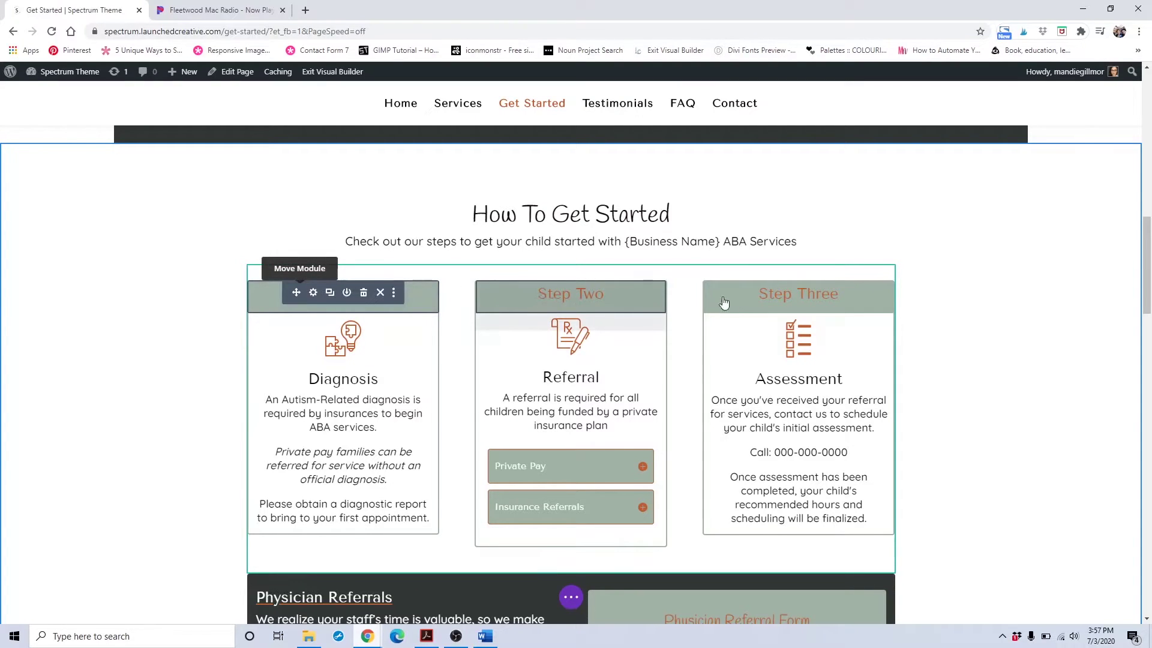
left_click(742, 303, "ctrl")
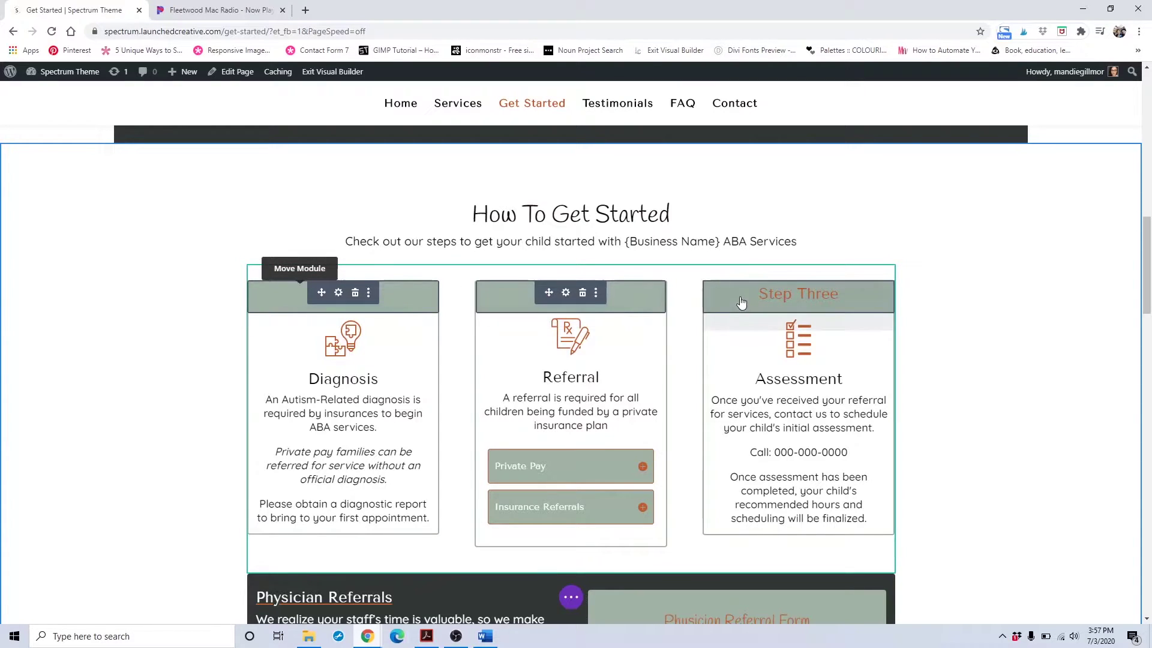
left_click(565, 293)
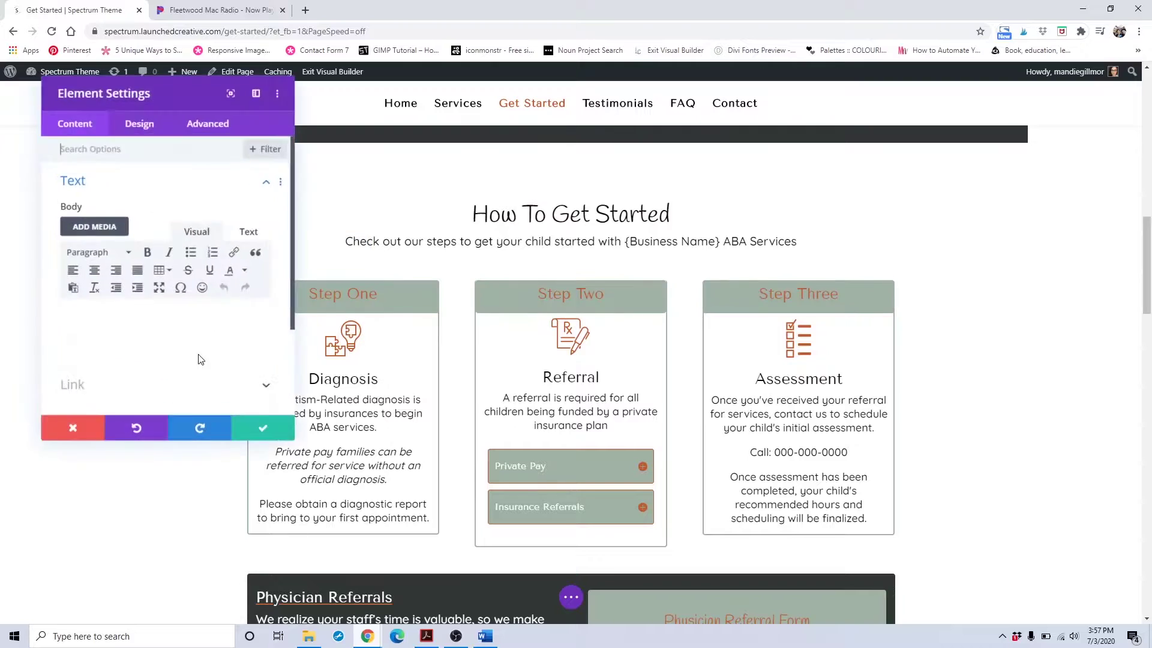
scroll(80, 333, "down", 2)
left_click(117, 300)
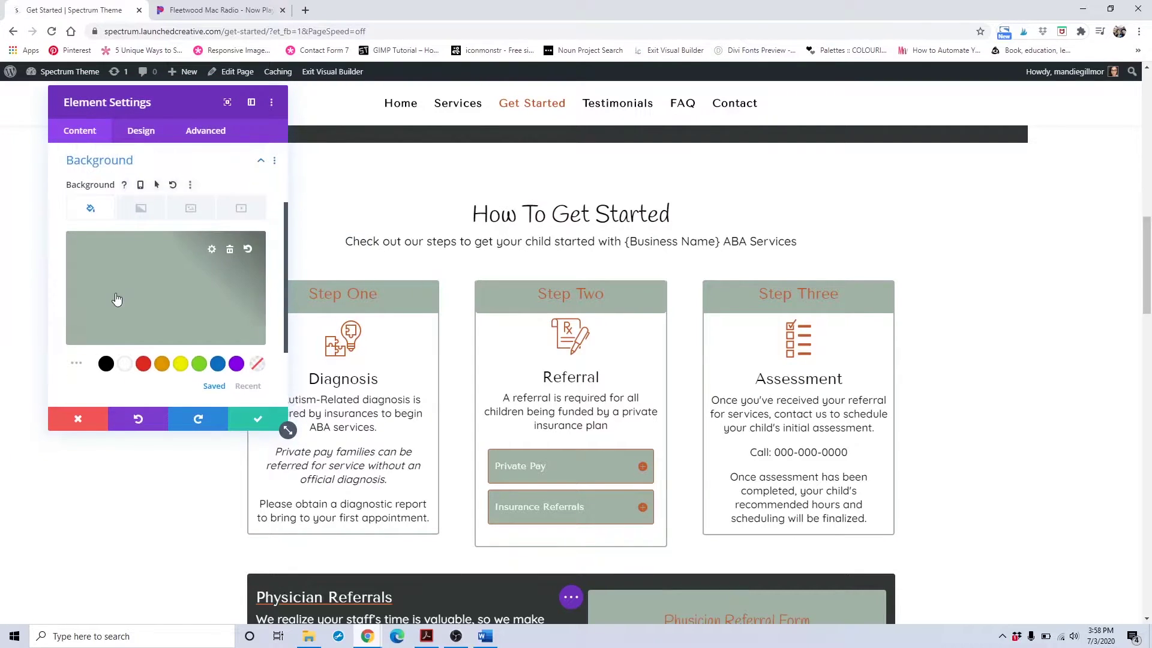
left_click(218, 363)
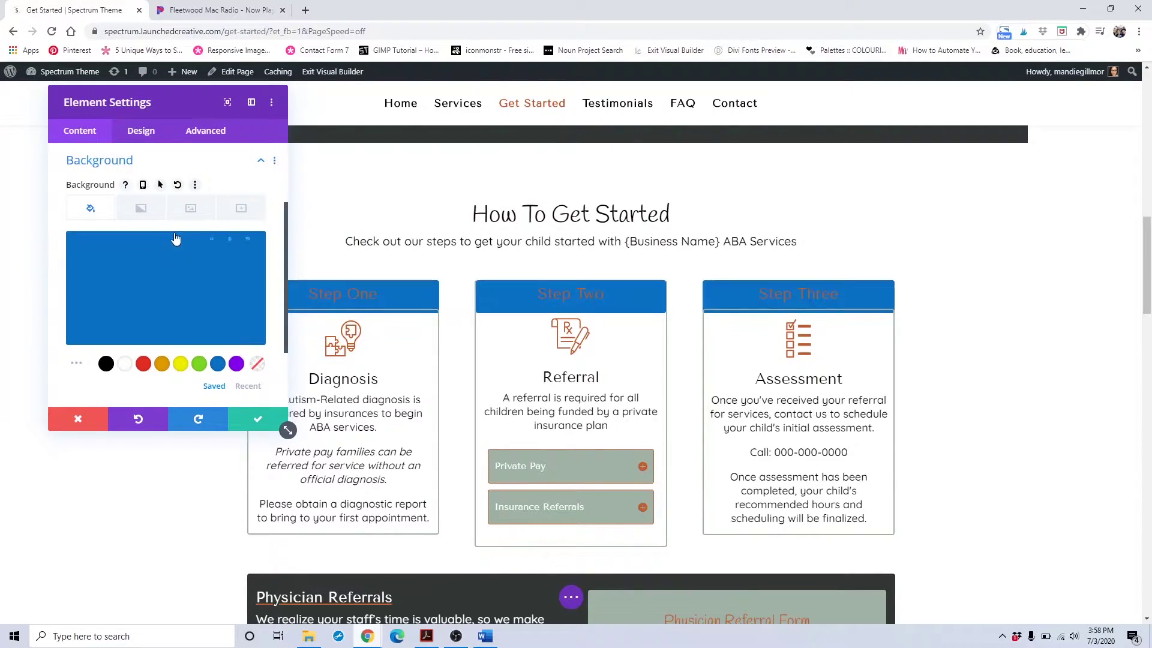
- Set the heading text color of the three selected step modules to white (#ffffff)
left_click(144, 135)
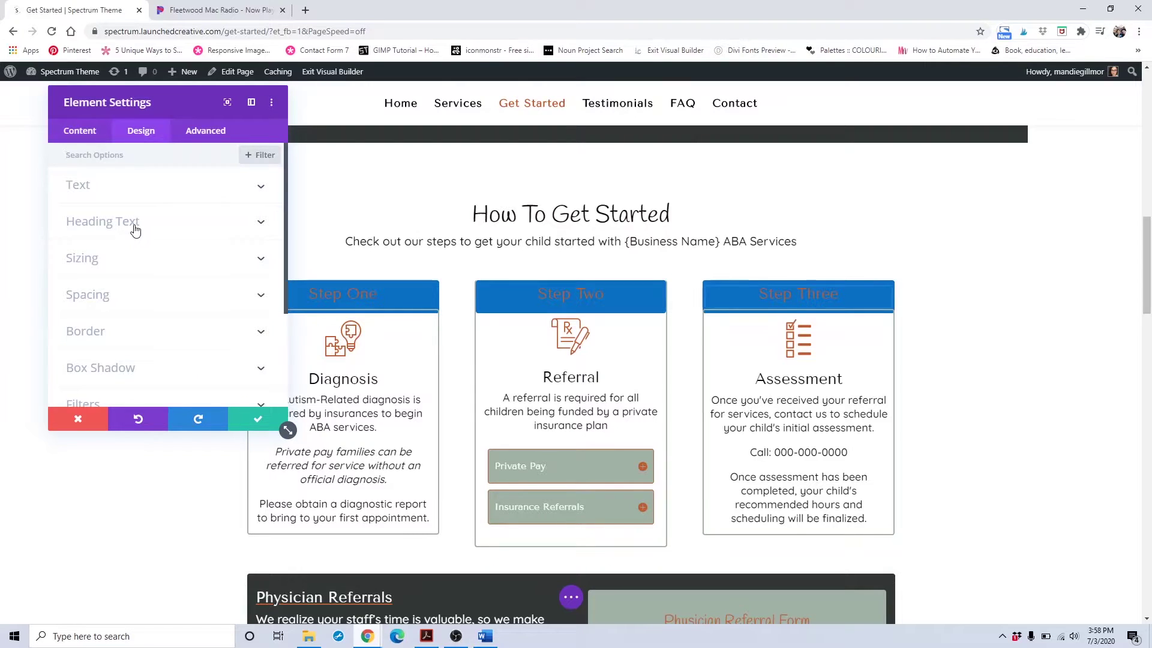
left_click(135, 230)
scroll(123, 238, "down", 3)
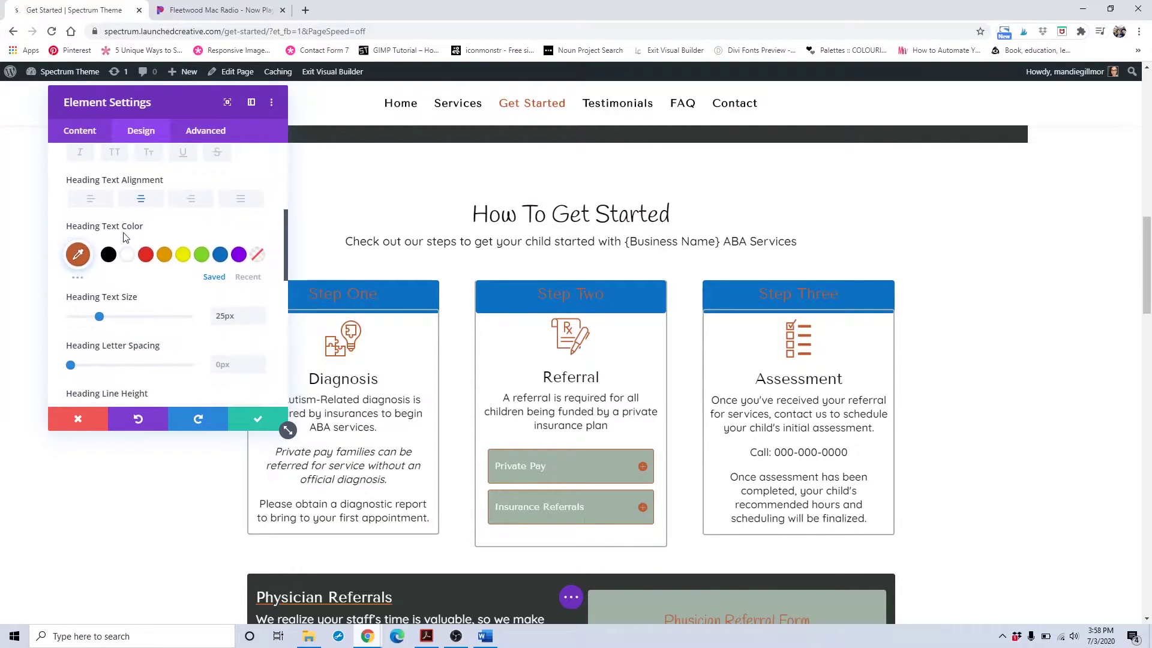
left_click(129, 262)
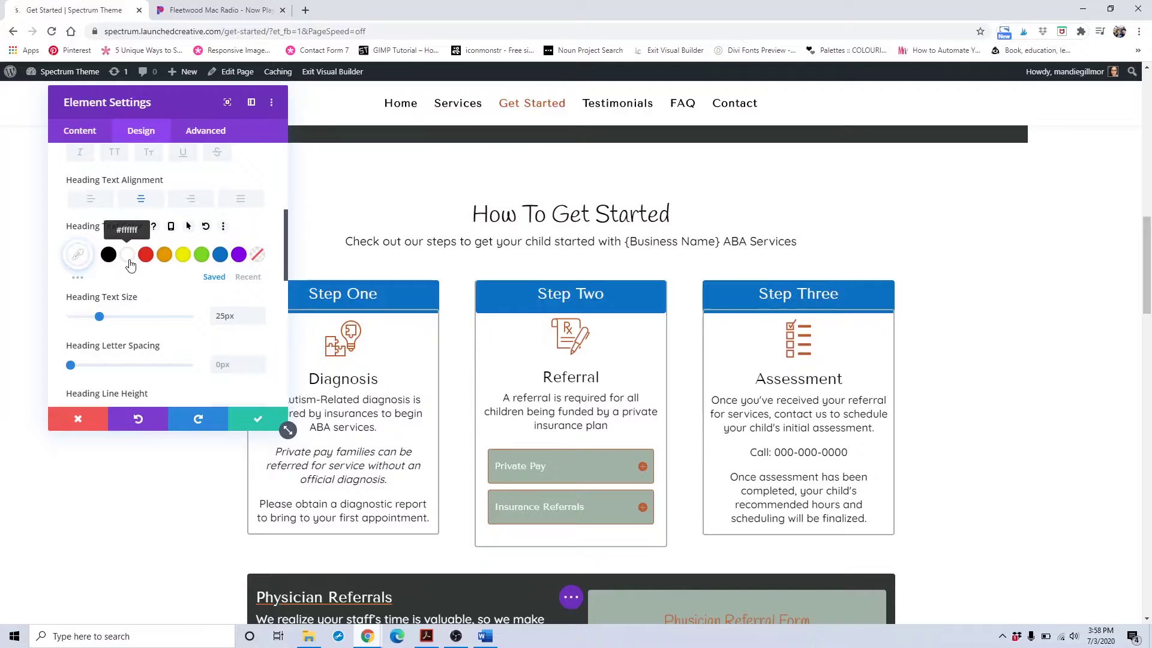
- Look over the remaining heading and border design options of the three step modules and discard the bulk changes
scroll(134, 264, "down", 1)
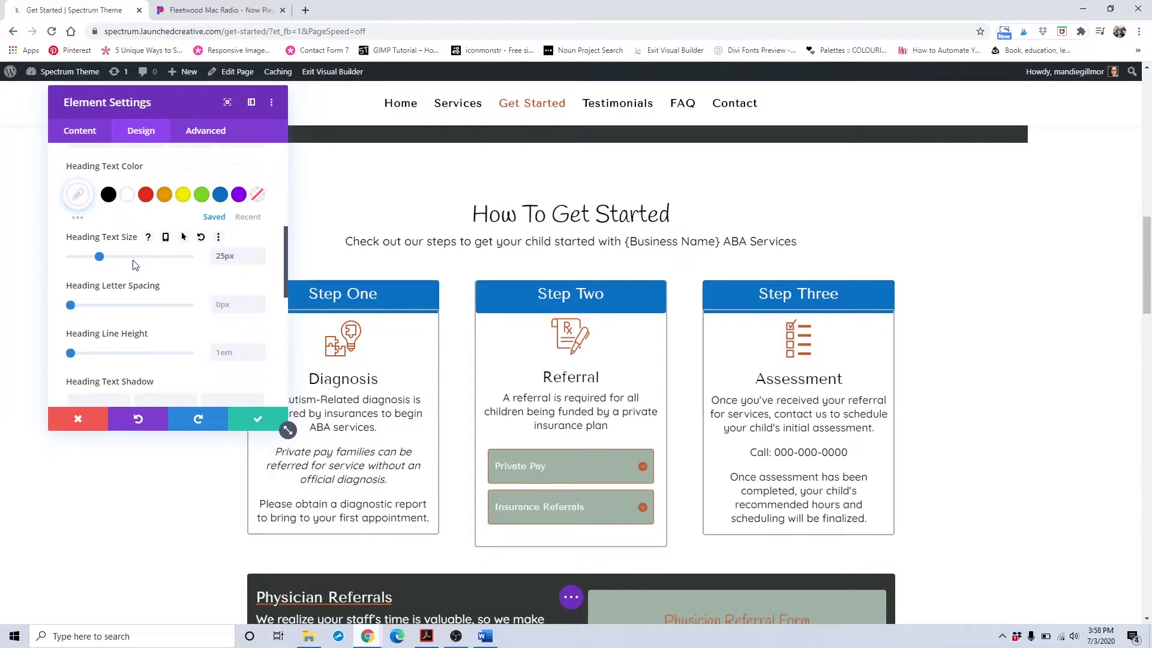
scroll(135, 264, "down", 4)
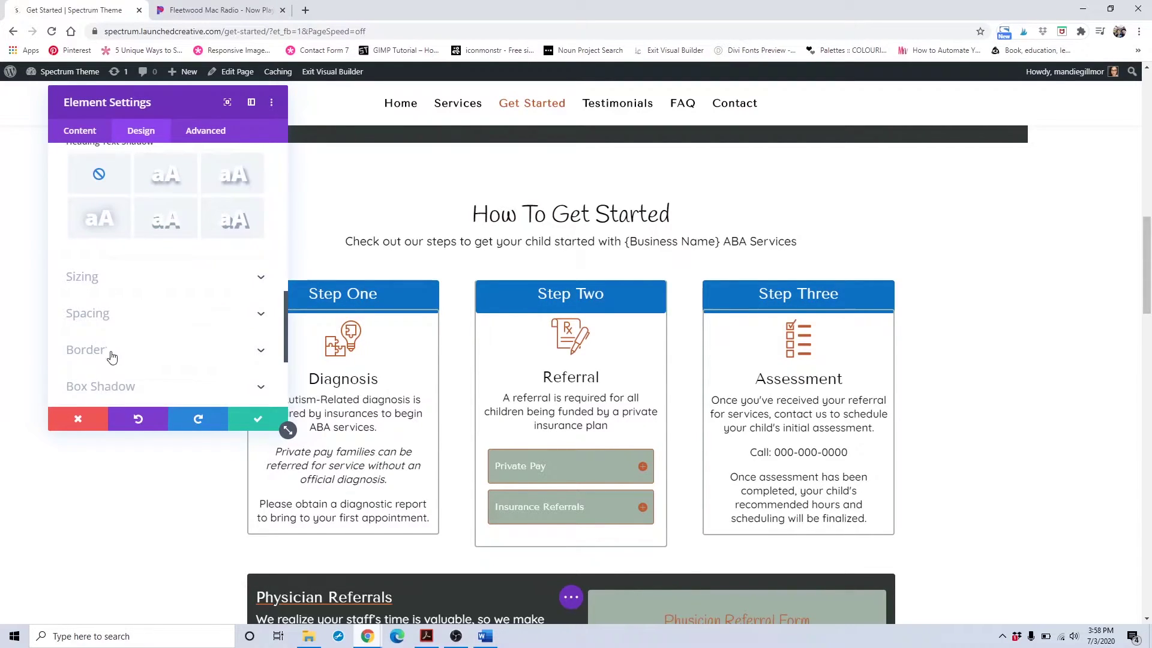
left_click(110, 358)
scroll(123, 345, "down", 3)
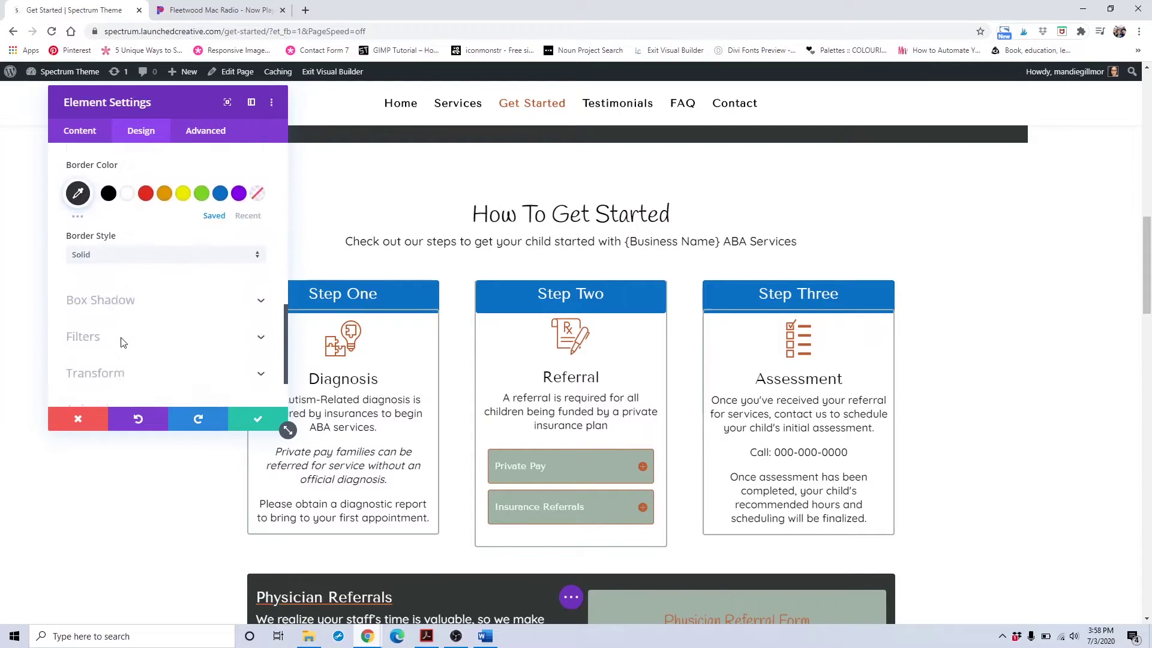
scroll(149, 321, "up", 2)
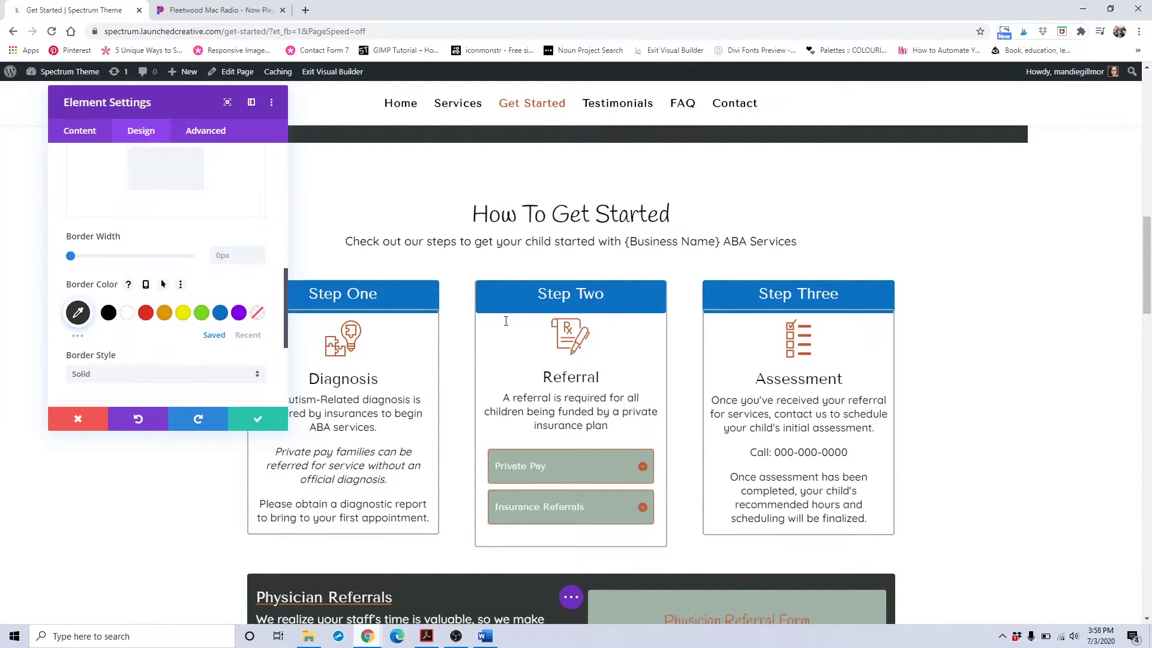
left_click(98, 424)
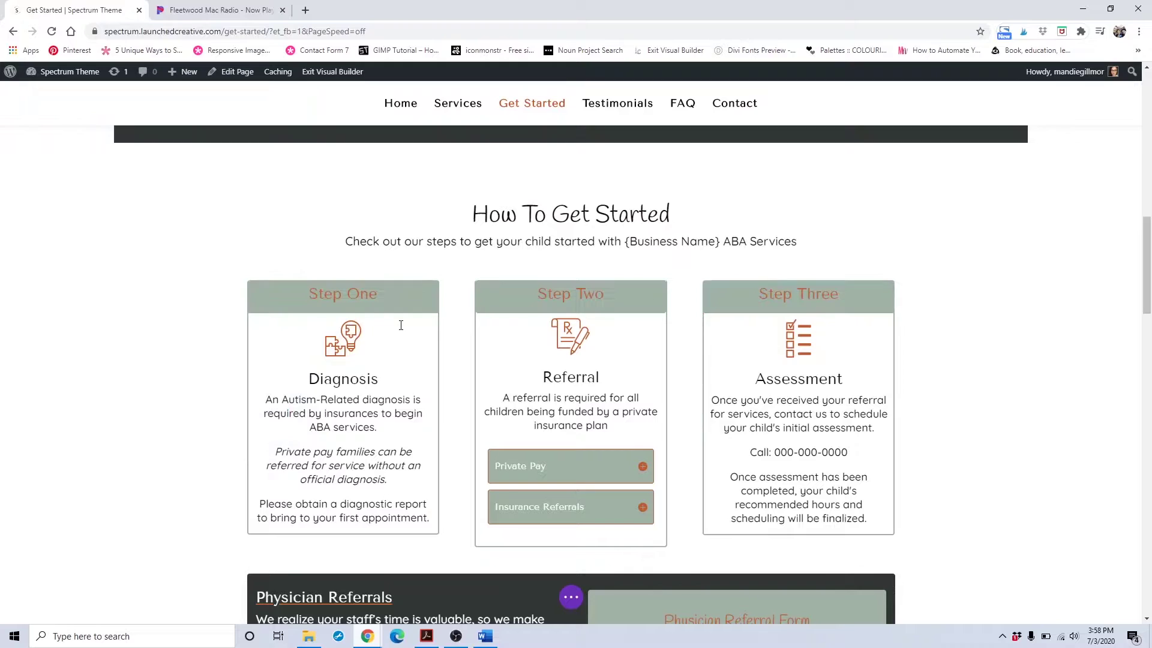
- Select the Diagnosis, Referral and Assessment text modules together for bulk editing
left_click(322, 341)
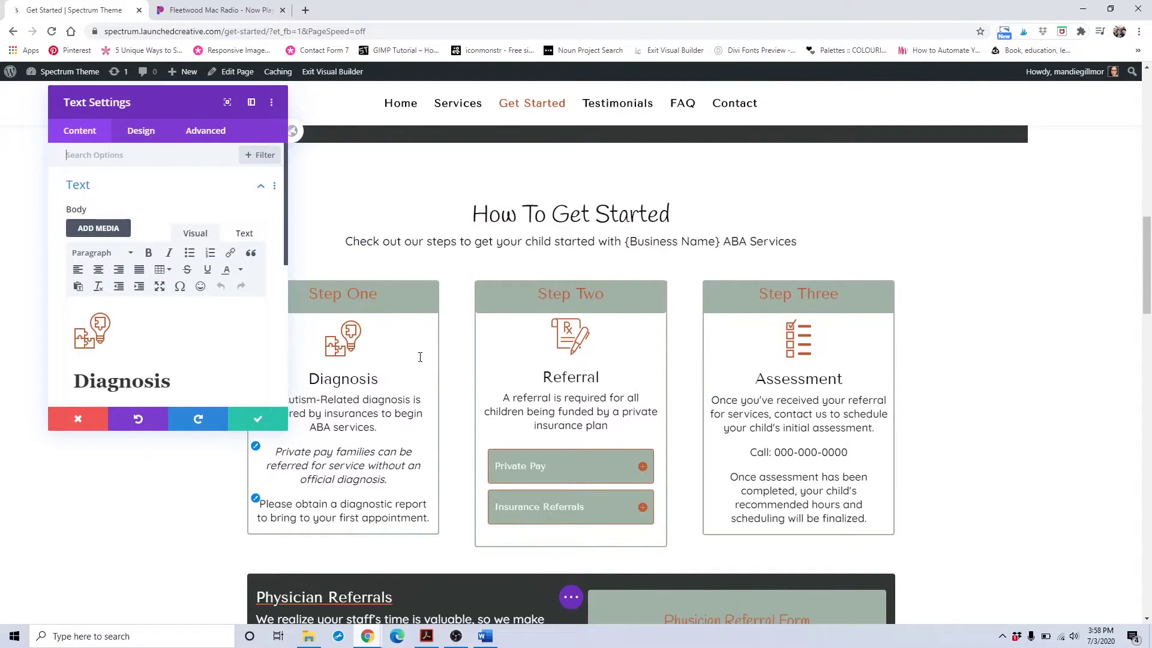
left_click(51, 425)
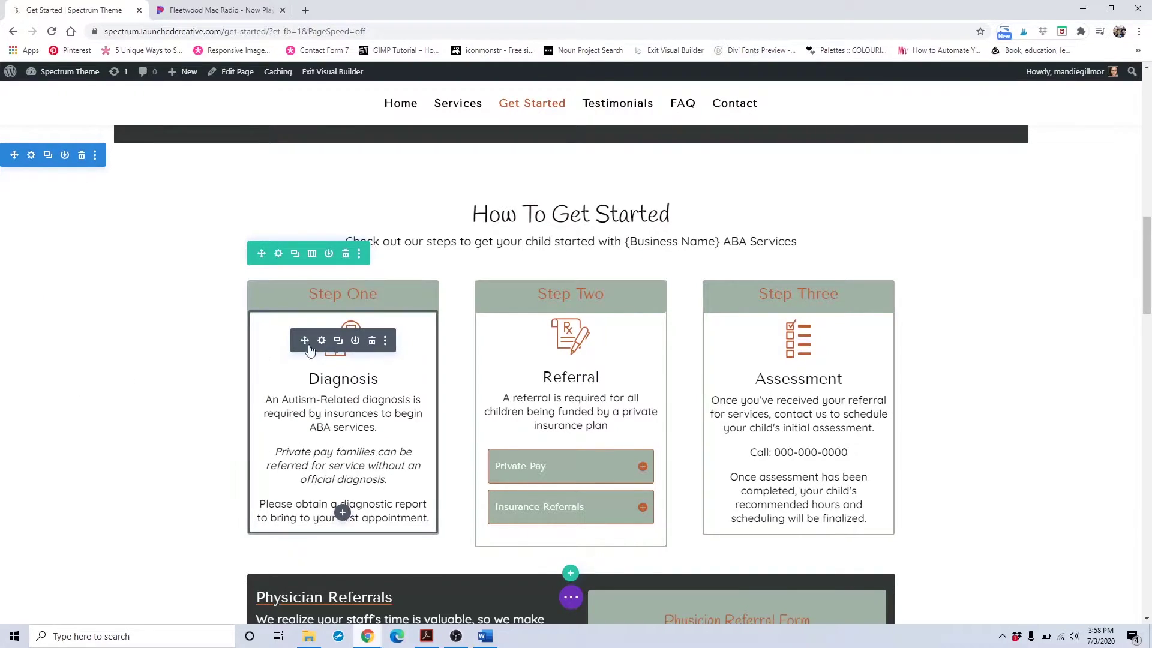
left_click(321, 343, "ctrl")
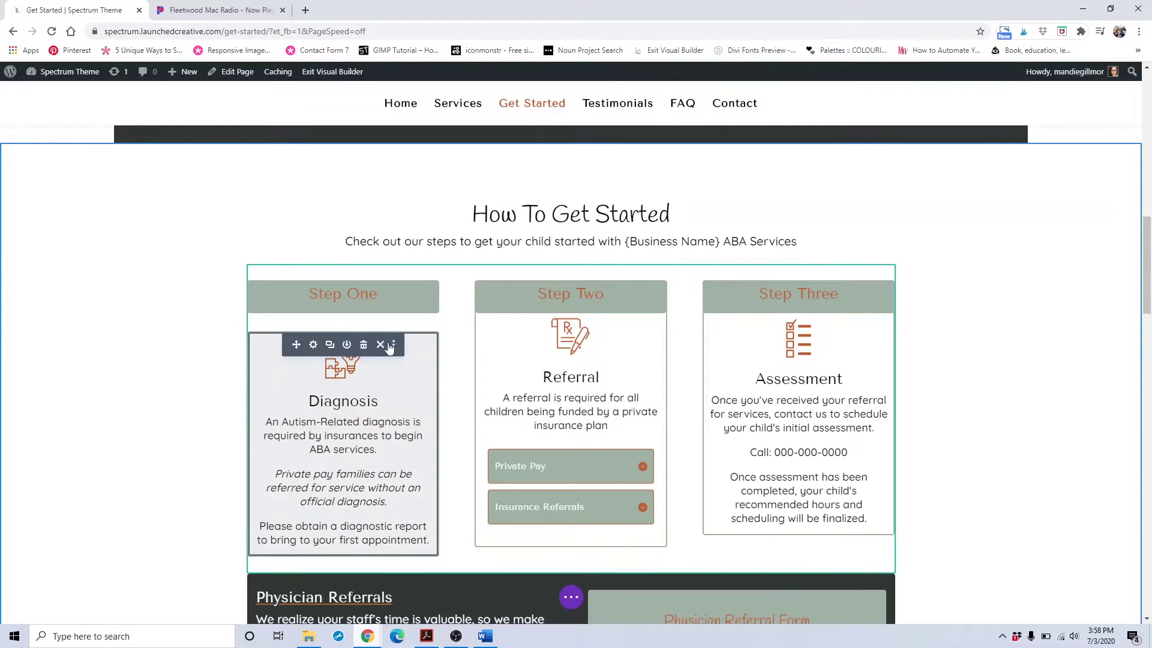
left_click(624, 376, "ctrl")
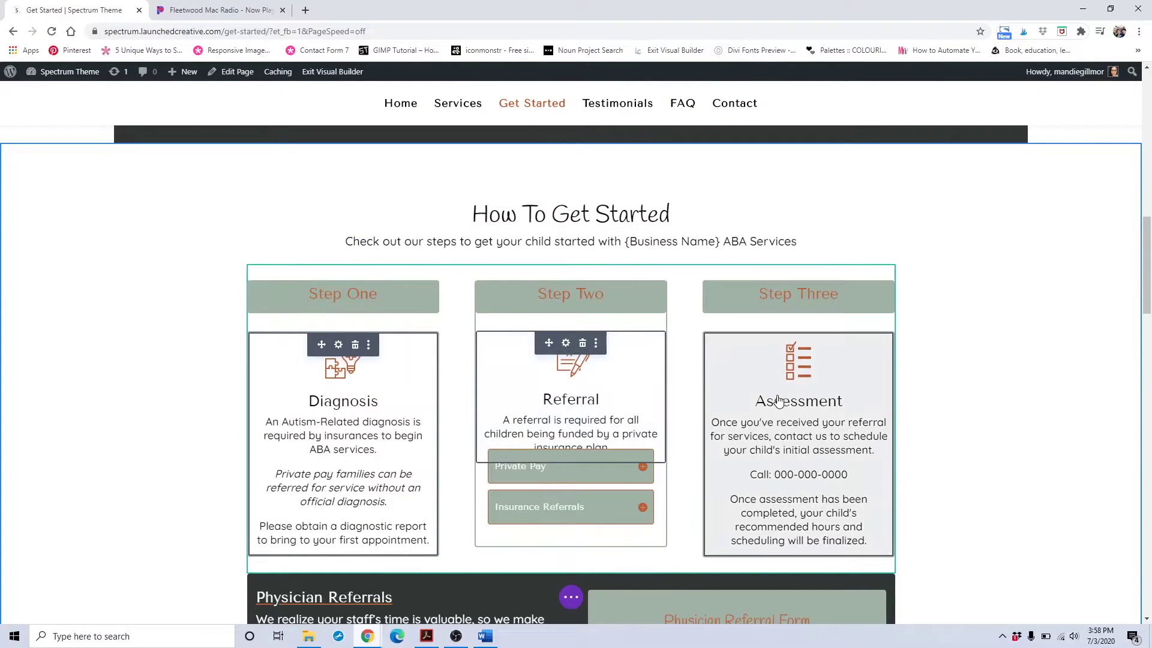
left_click(778, 401, "ctrl")
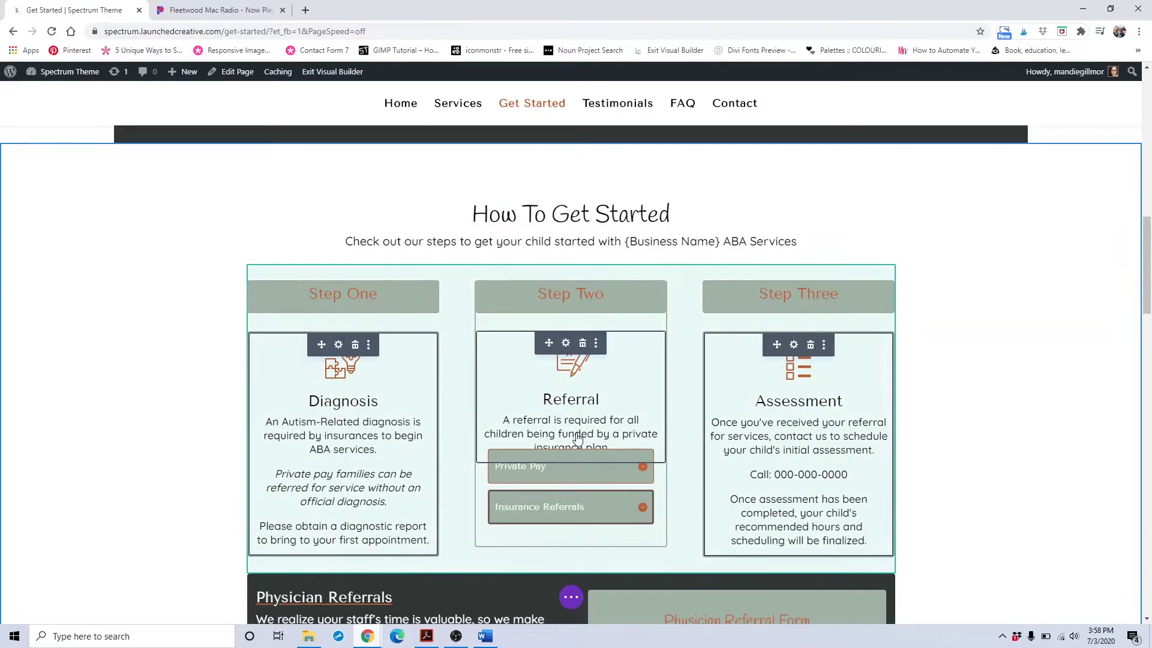
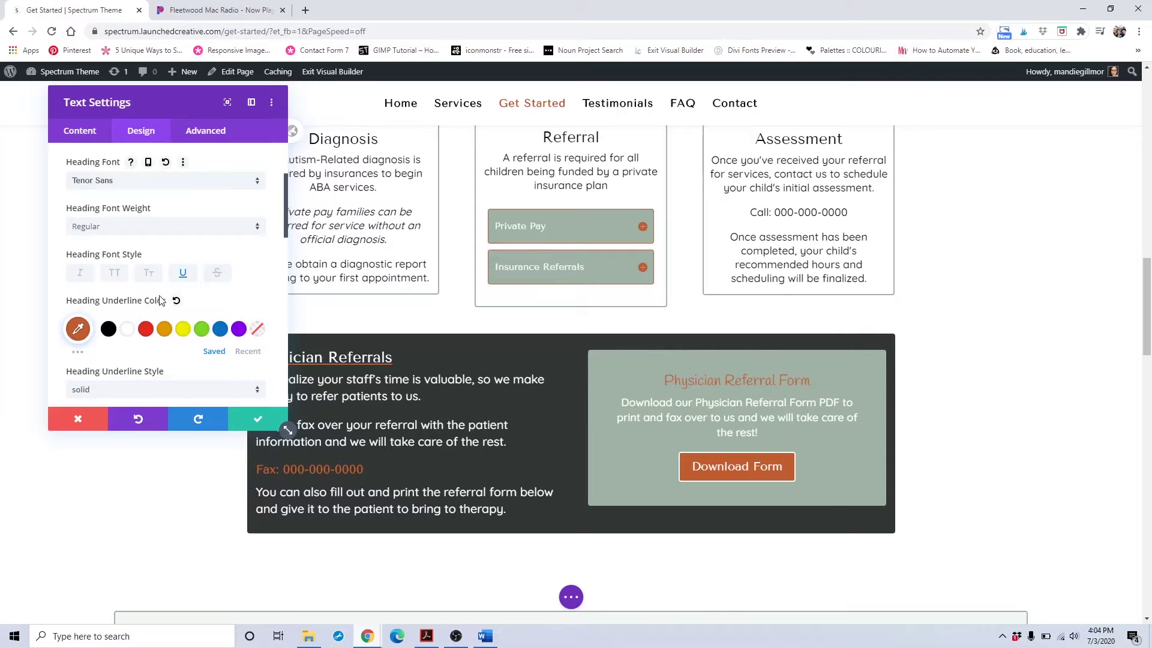
- Toggle the Physician Referrals heading's underline off and on again, and set the underline color to blue
left_click(184, 274)
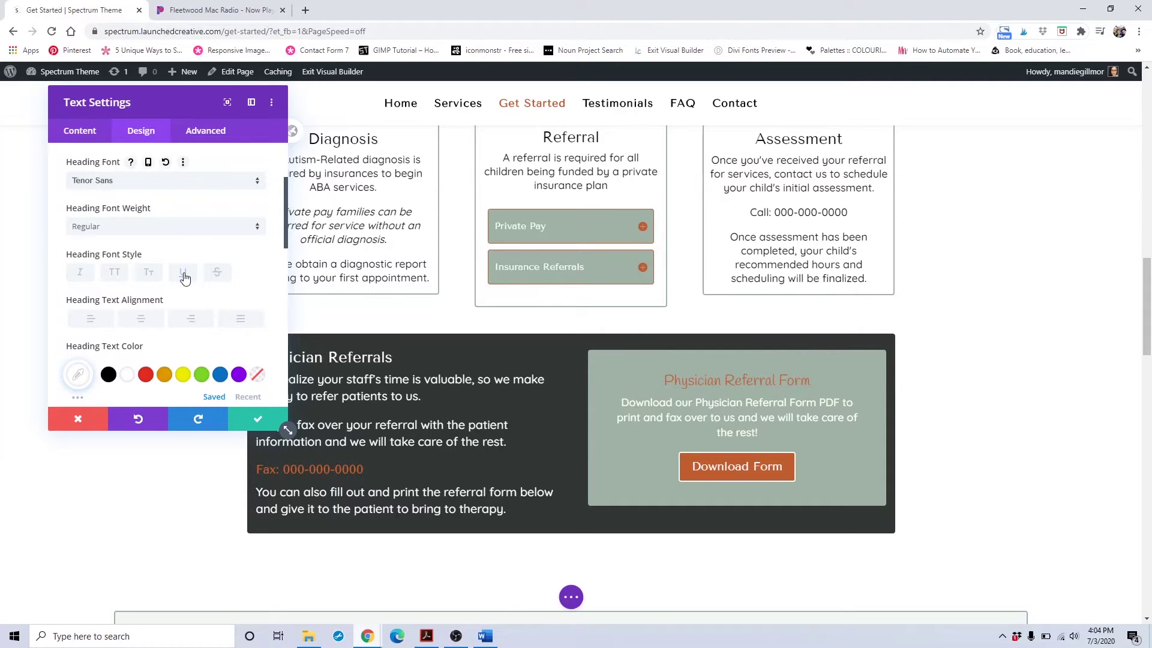
left_click(183, 274)
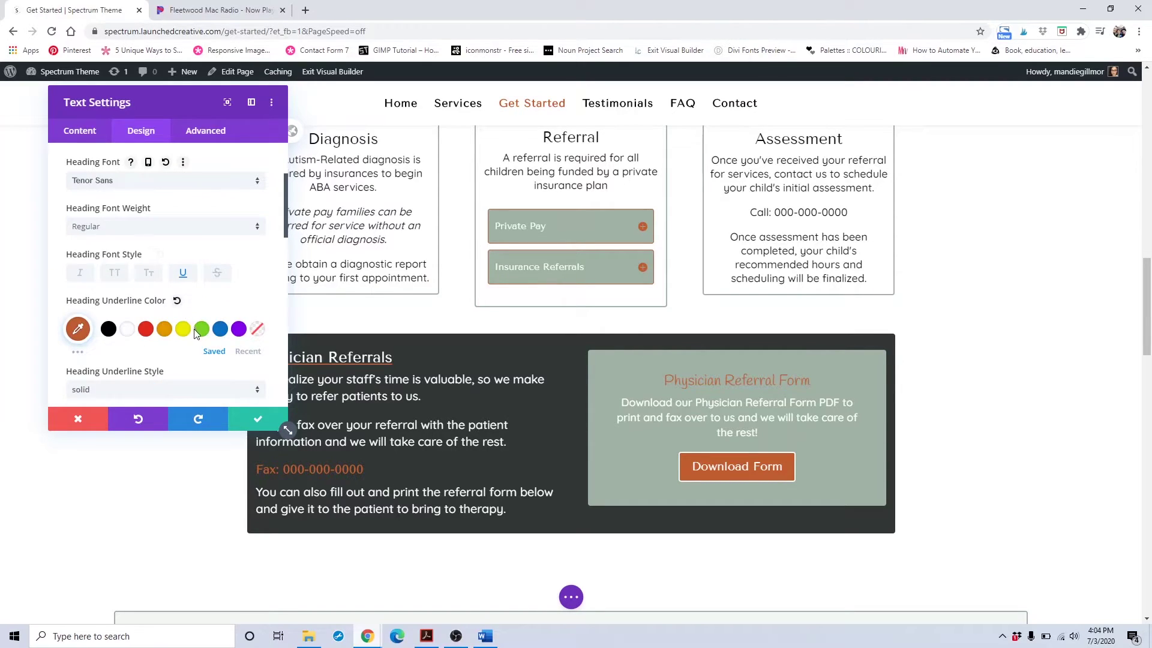
left_click(220, 332)
scroll(218, 343, "down", 4)
- Set the Heading 3 text color of the fax line to yellow (#edf000) and discard the Physician Referrals module's changes
scroll(171, 292, "up", 6)
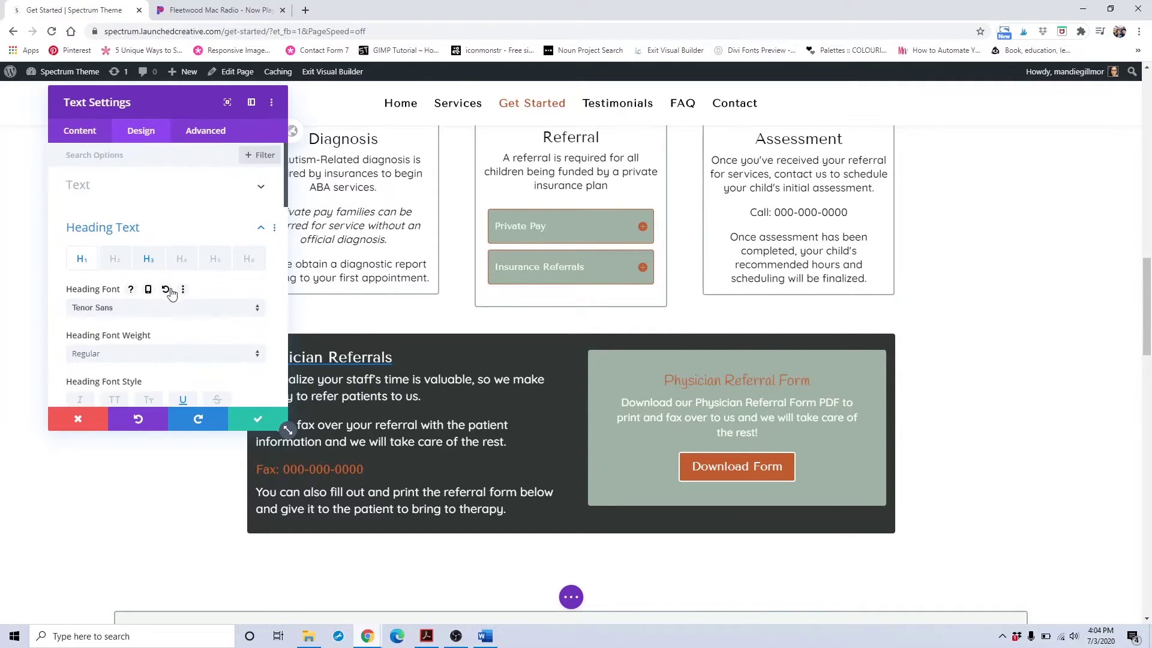
left_click(148, 258)
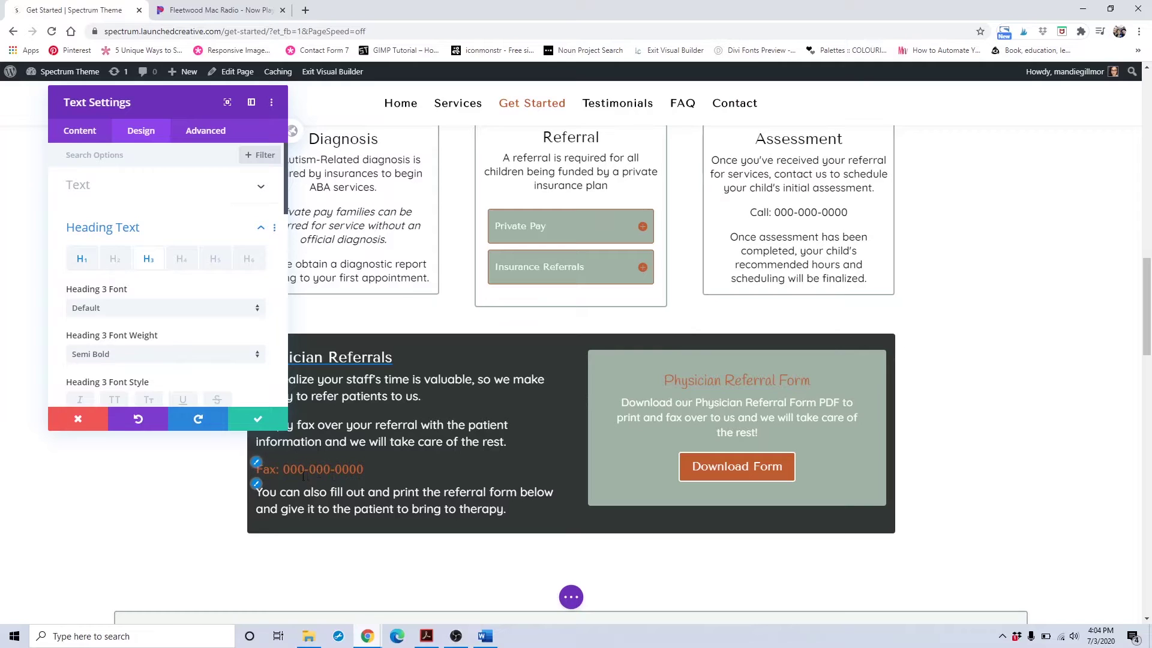
scroll(120, 306, "down", 2)
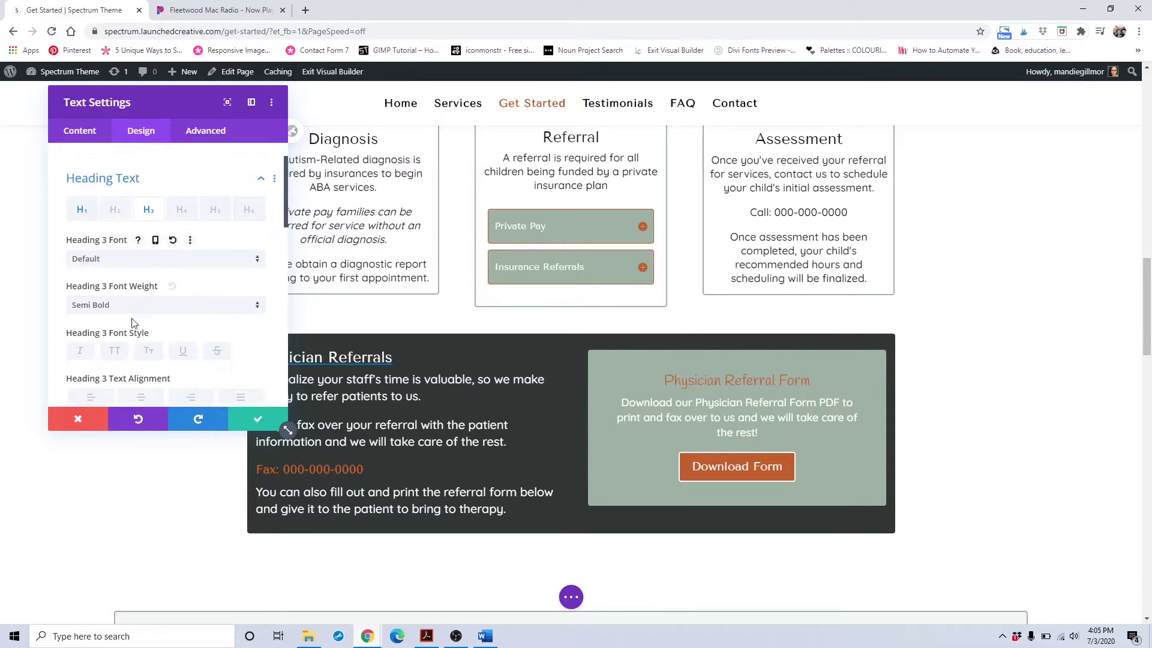
scroll(167, 215, "up", 2)
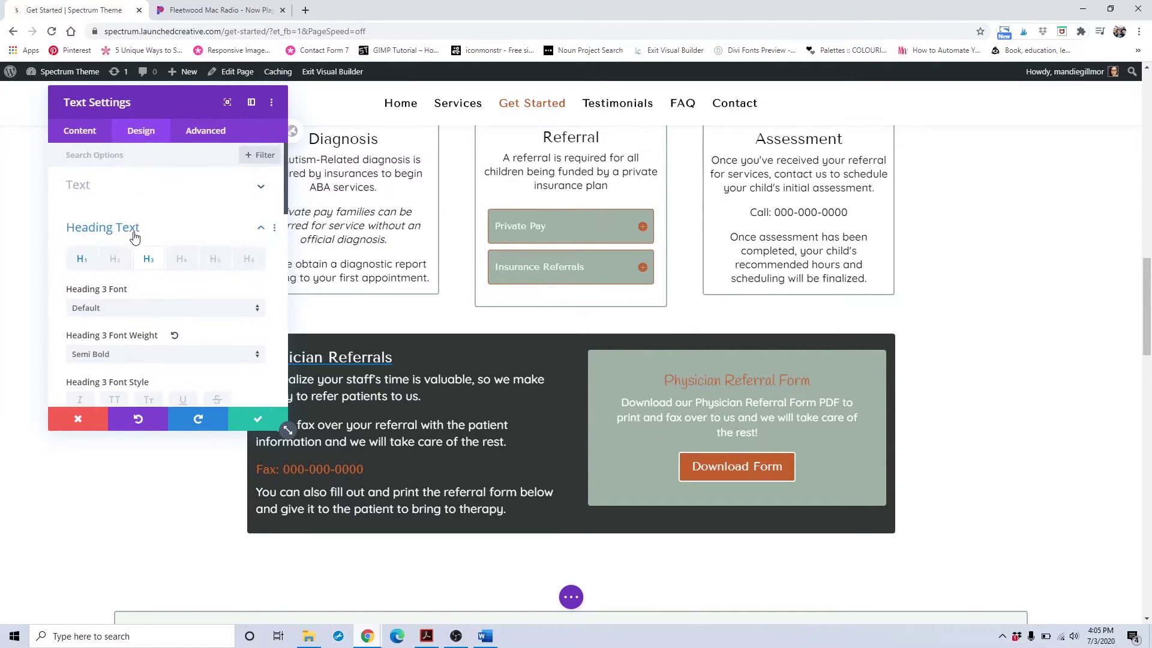
scroll(162, 281, "down", 1)
scroll(162, 280, "down", 2)
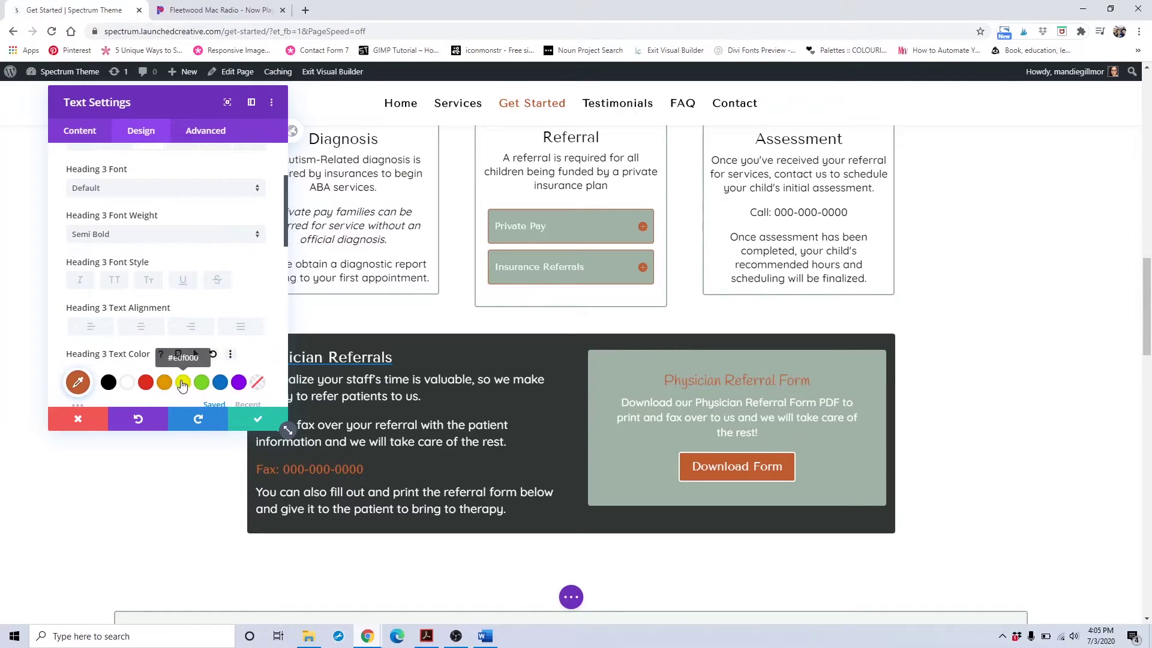
left_click(183, 382)
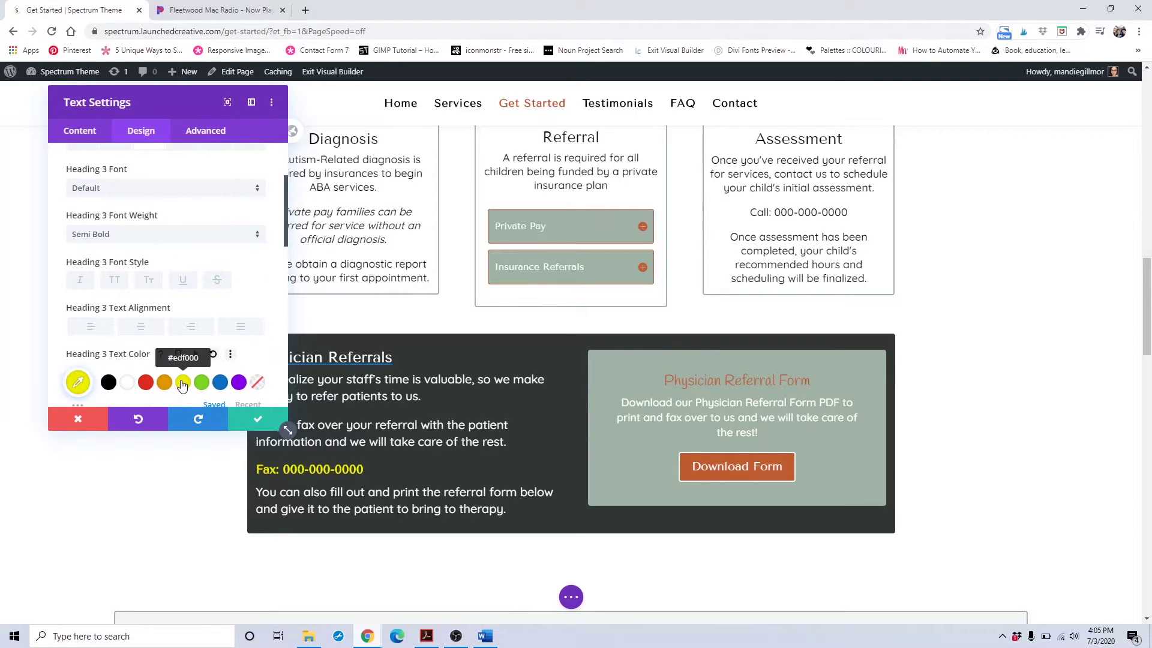
left_click(78, 419)
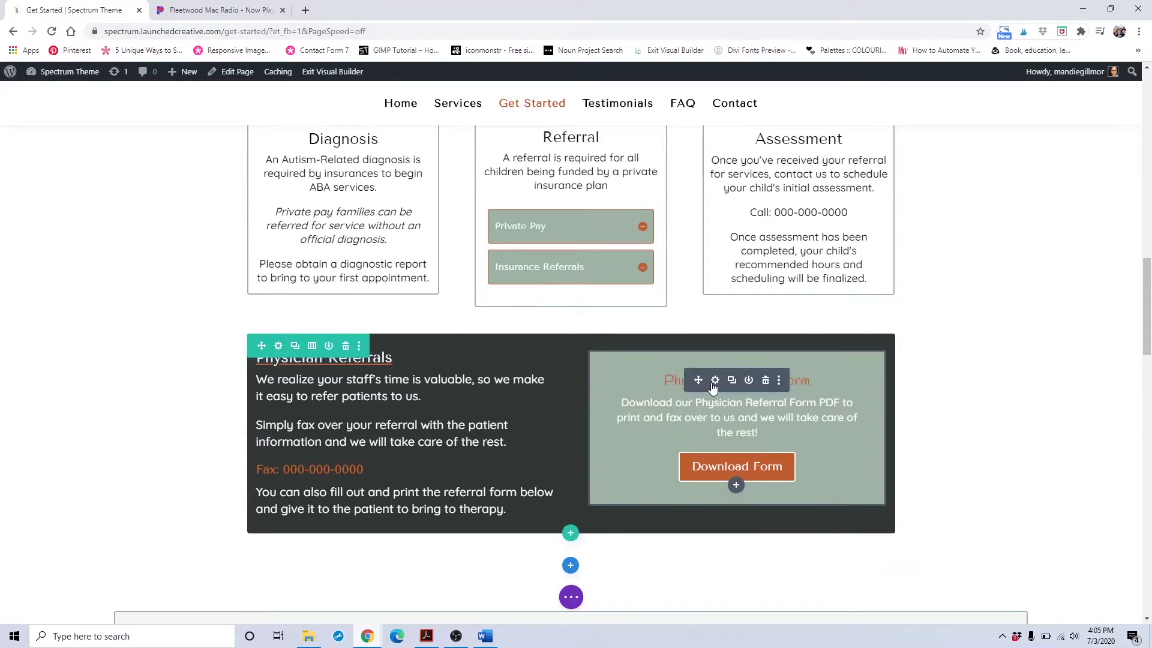
- Set the Physician Referral Form call-to-action module's background color to yellow (#edf000)
left_click(715, 380)
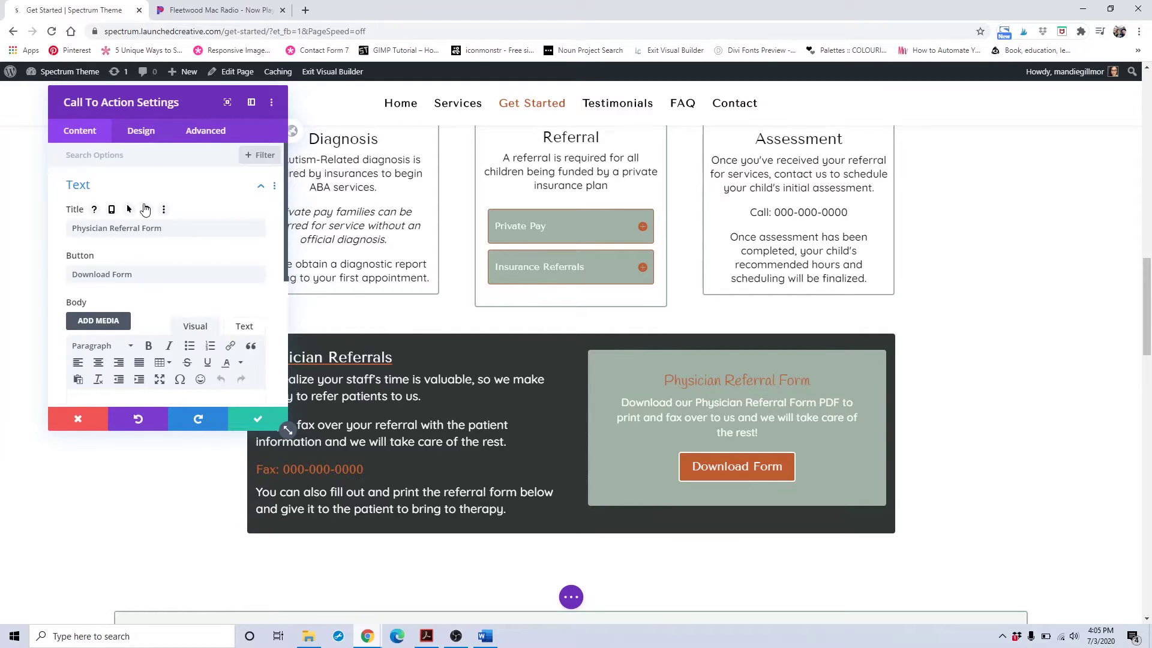
scroll(142, 215, "down", 1)
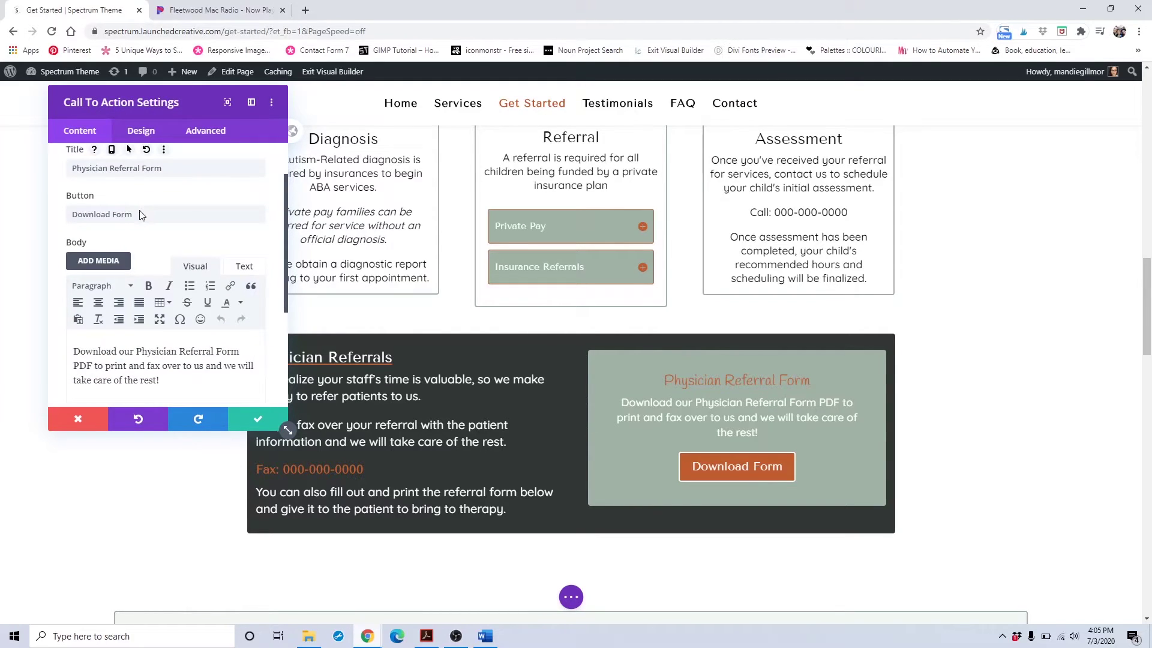
left_click(162, 169)
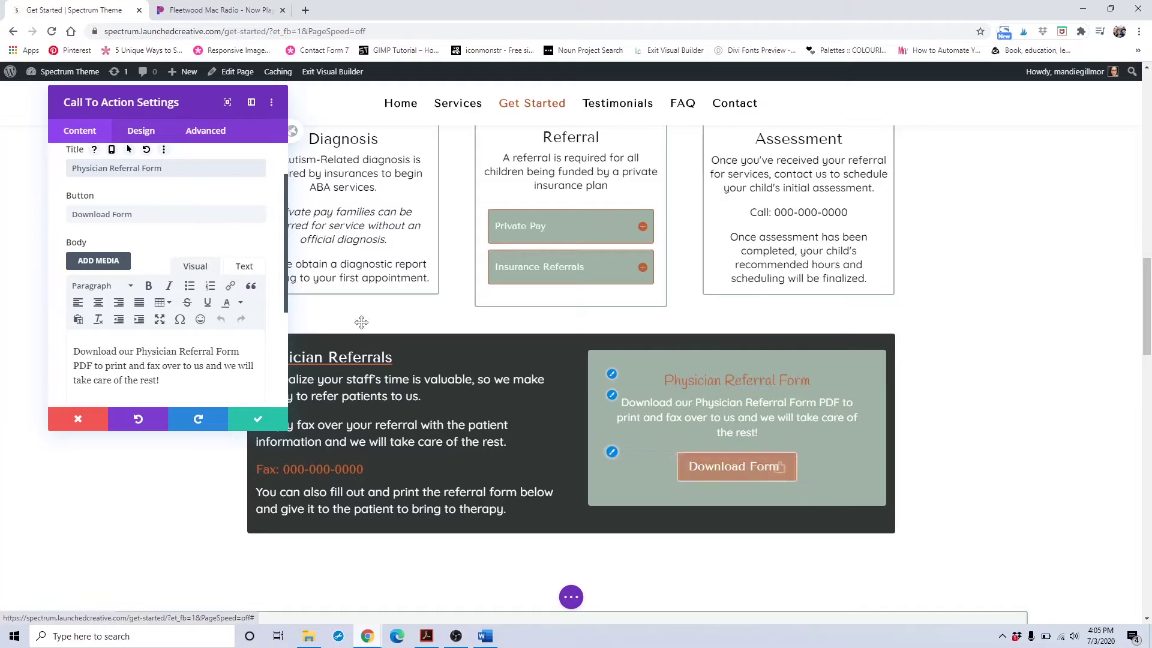
scroll(159, 267, "down", 1)
scroll(159, 267, "down", 1)
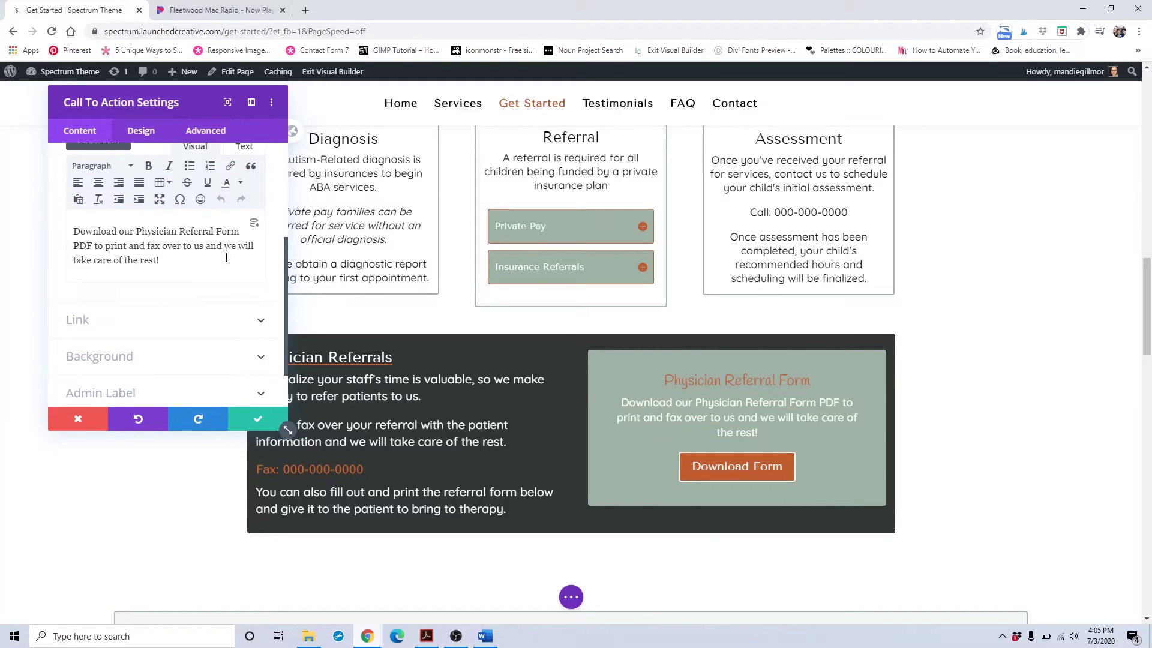
left_click(150, 355)
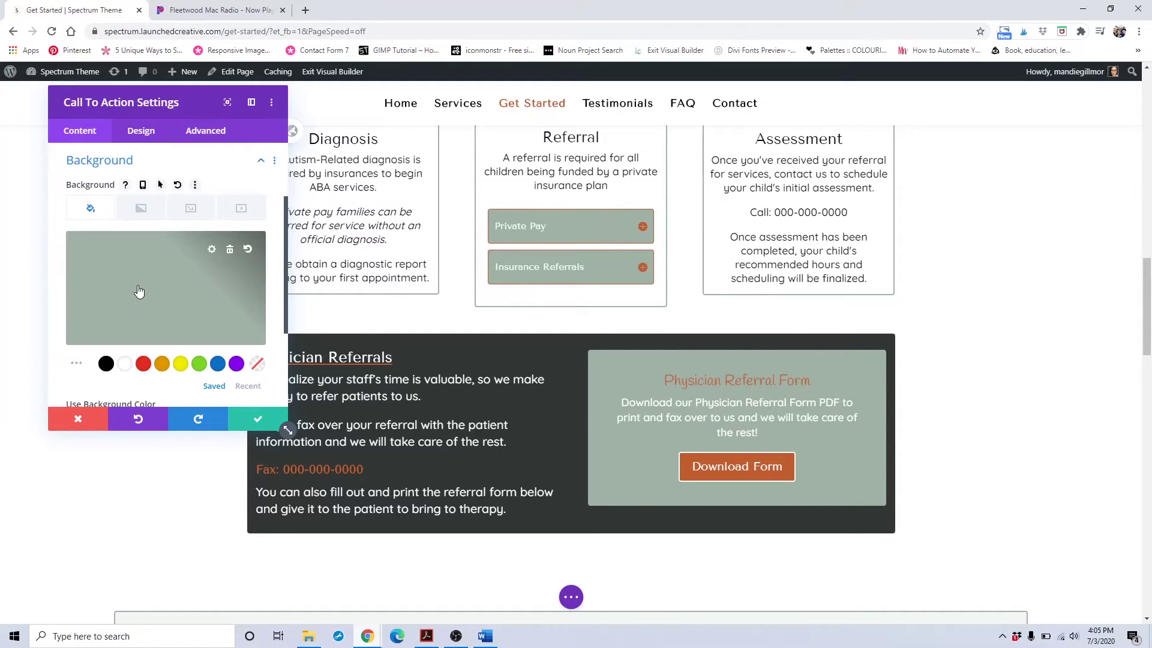
left_click(180, 364)
scroll(181, 369, "down", 2)
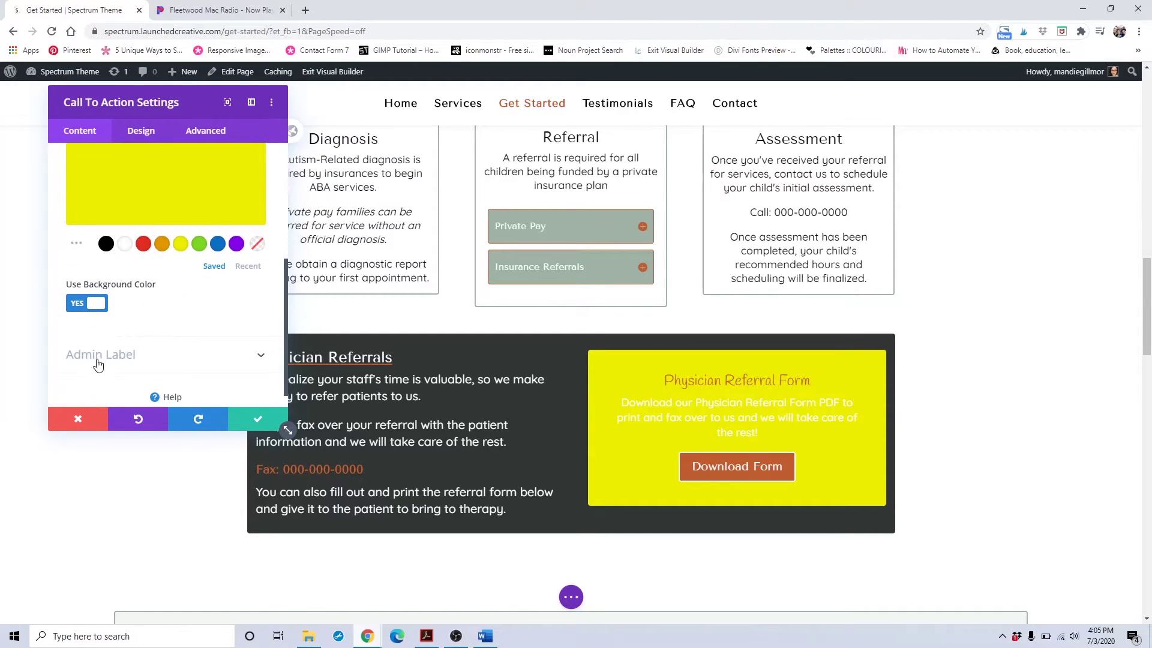
- Change the background color of the Physician Referral Form call-to-action module to blue
left_click(142, 129)
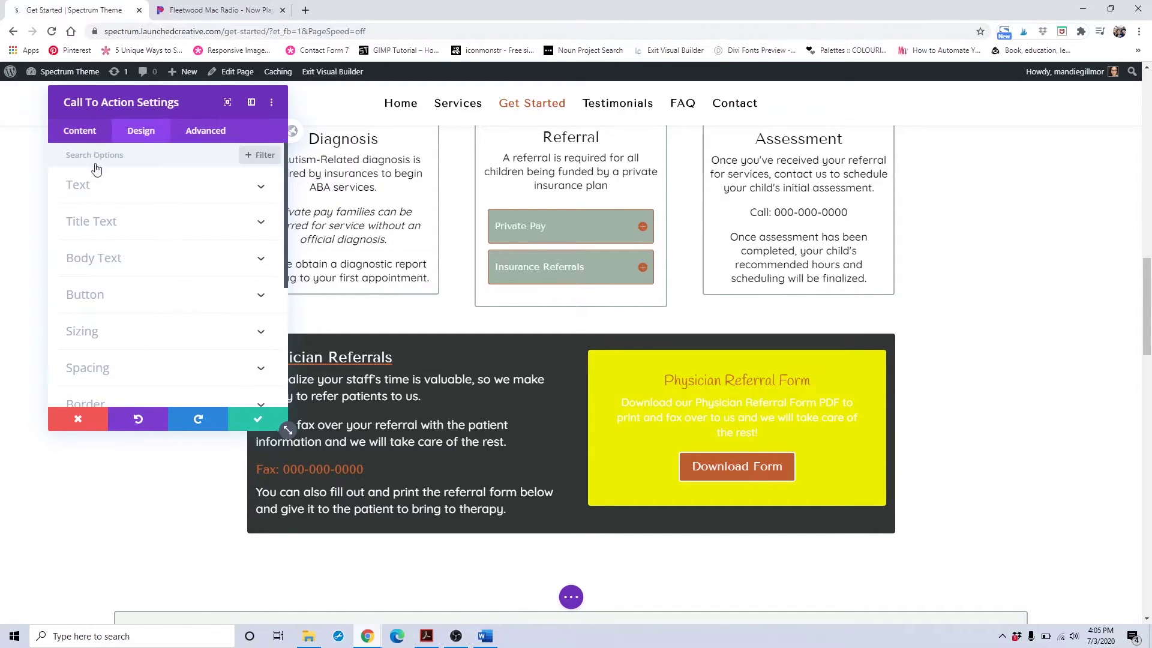
left_click(80, 130)
scroll(168, 276, "down", 1)
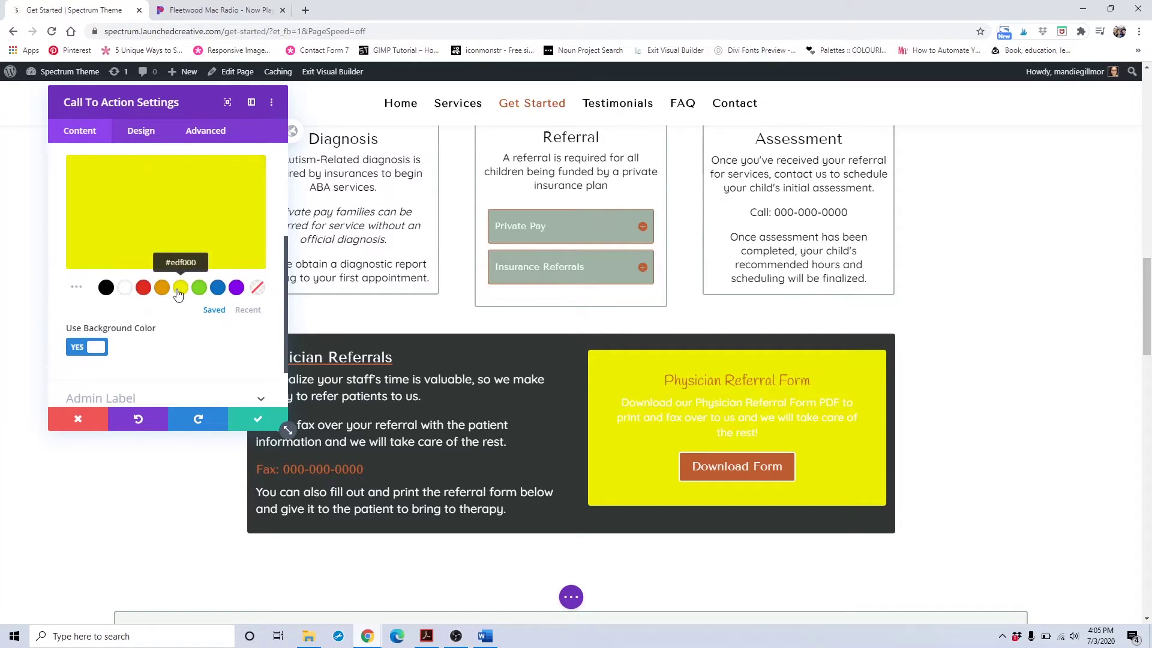
left_click(218, 288)
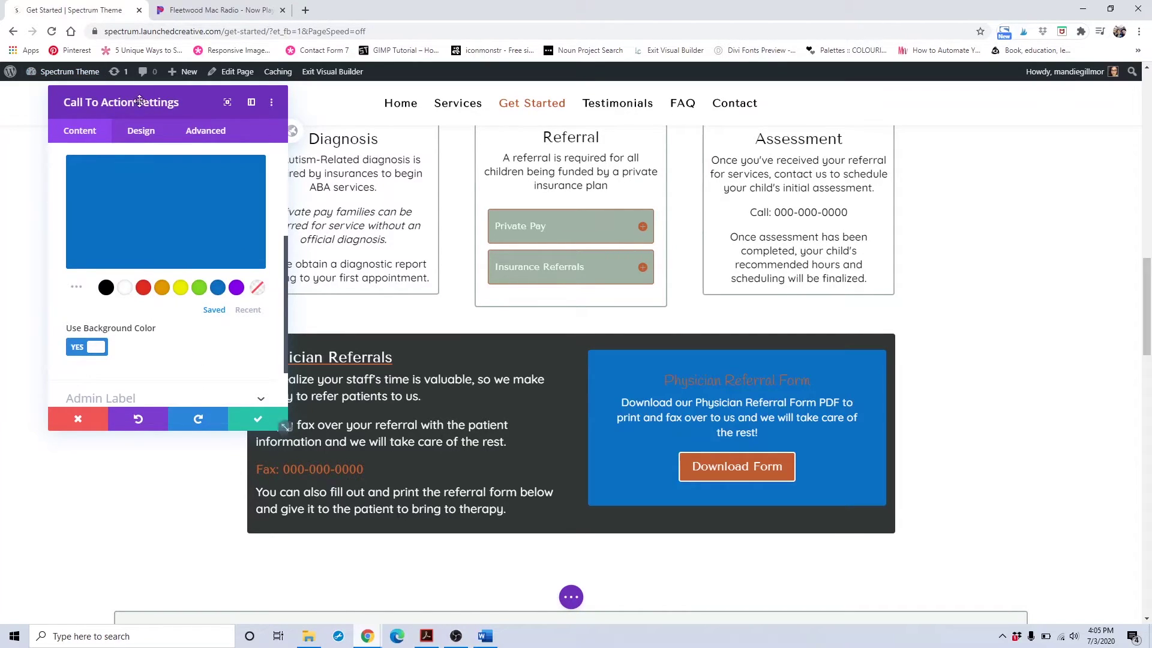
- Set the title text color of the Physician Referral Form module to black
left_click(128, 133)
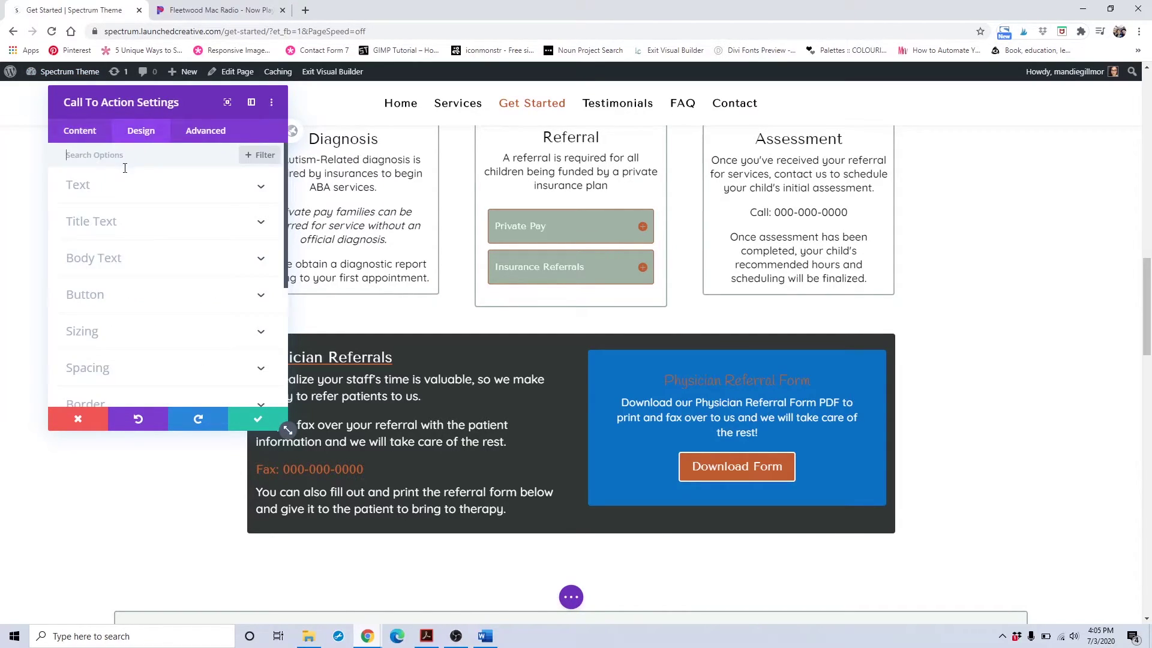
left_click(124, 223)
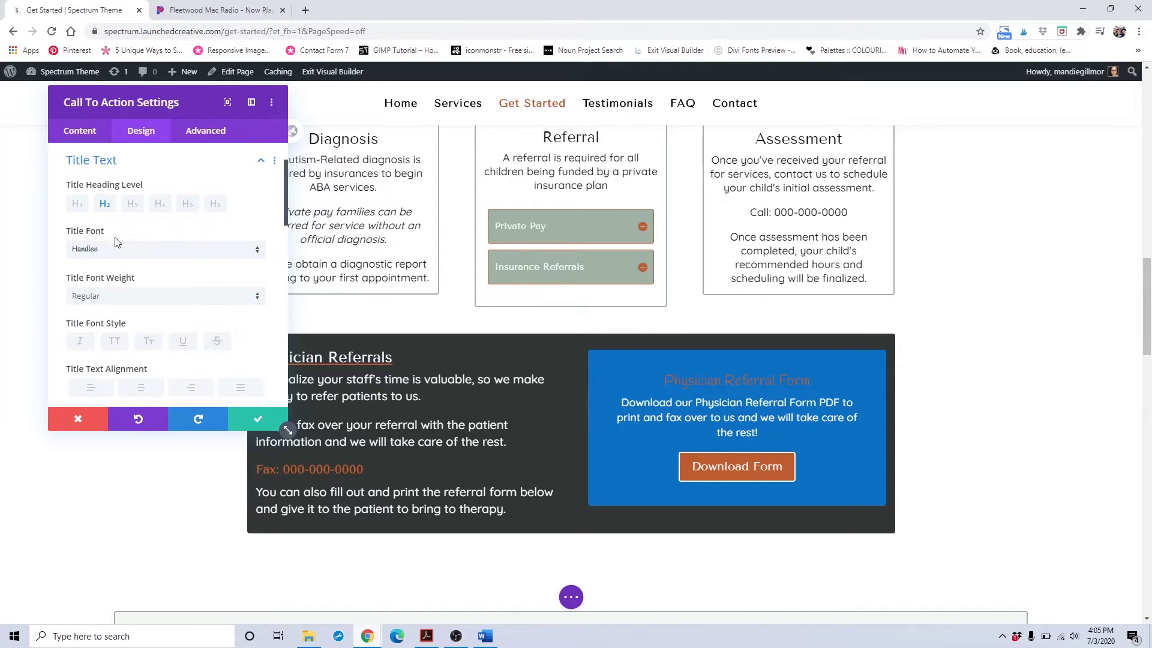
scroll(116, 258, "down", 3)
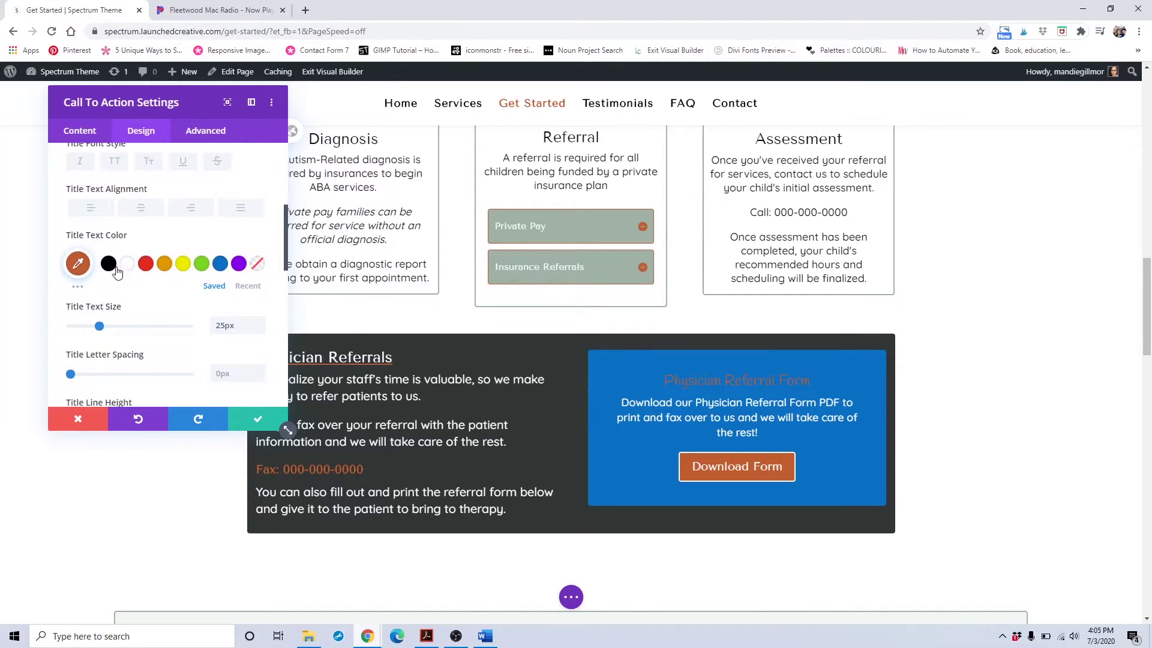
left_click(111, 266)
scroll(115, 272, "down", 3)
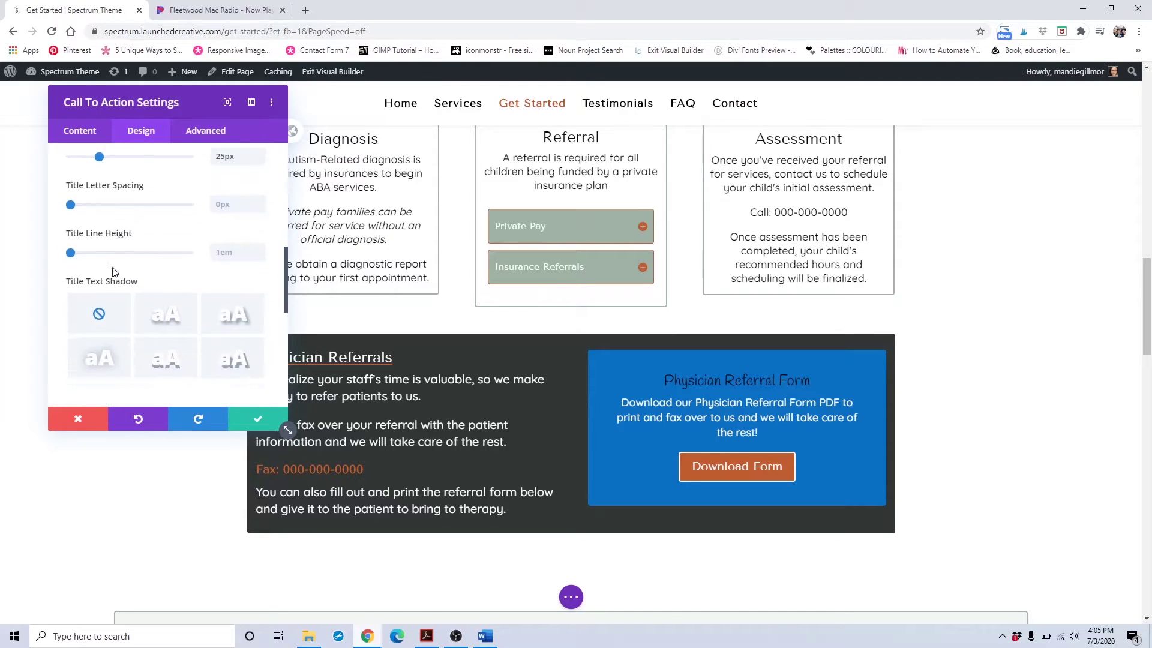
- Set the body text color of the Physician Referral Form module to black
scroll(113, 271, "down", 3)
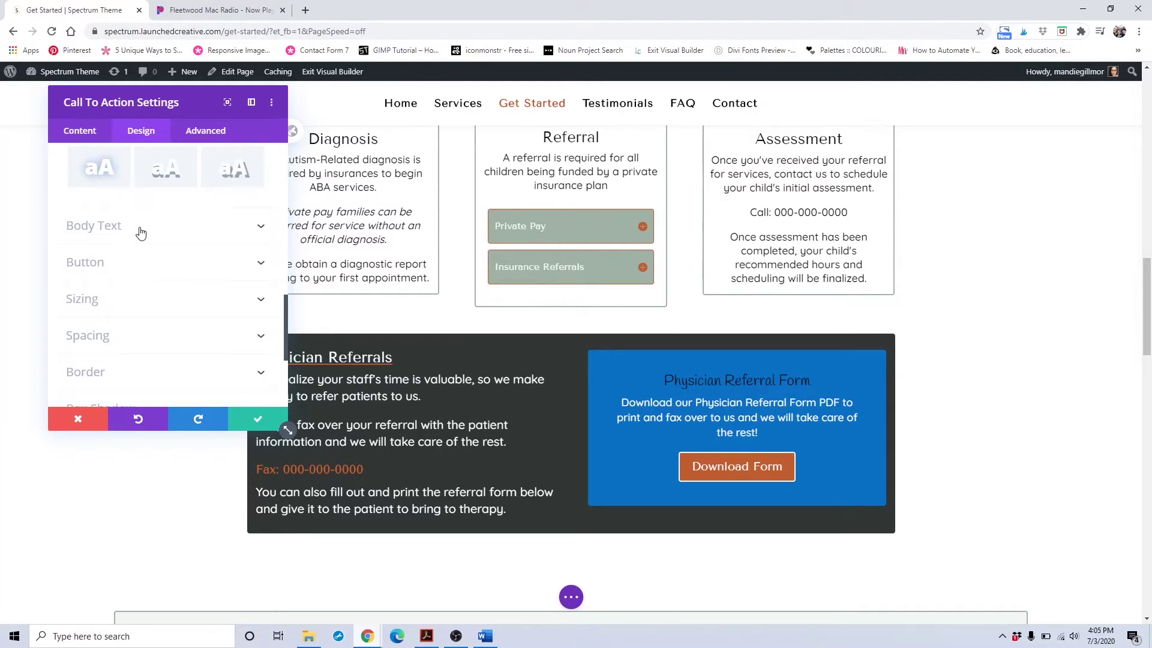
left_click(139, 232)
scroll(128, 243, "down", 2)
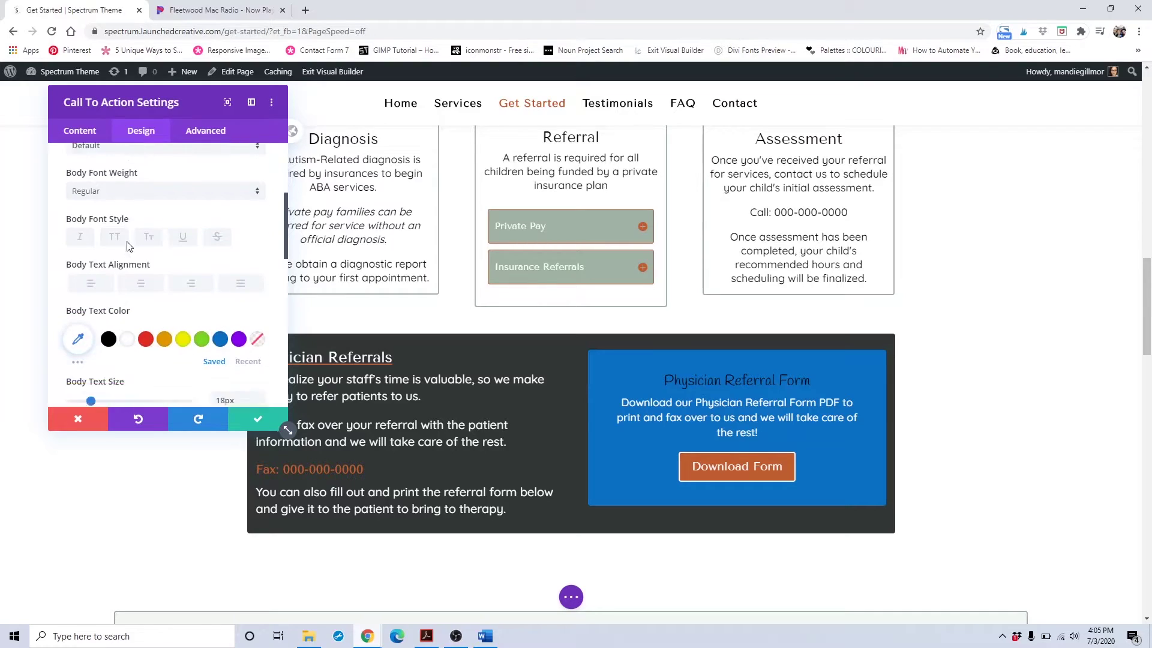
scroll(128, 243, "down", 2)
left_click(108, 254)
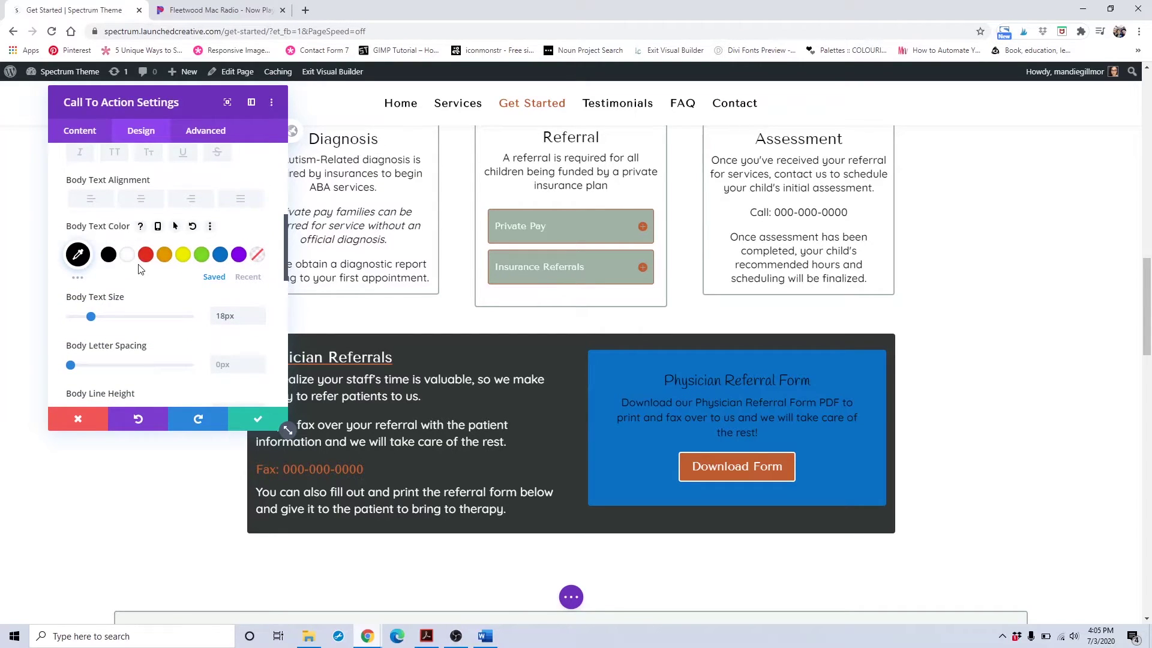
- Look over the call-to-action module's button design options and discard all of the module's changes
scroll(137, 270, "down", 5)
left_click(133, 278)
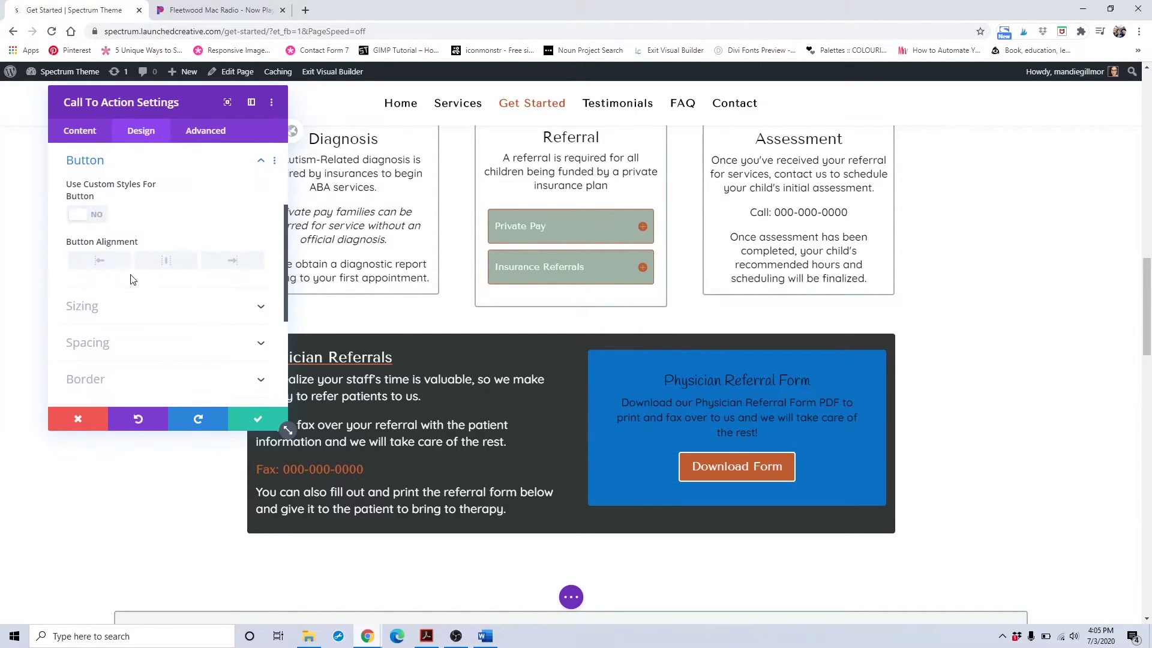
scroll(133, 280, "down", 3)
scroll(132, 280, "up", 3)
left_click(76, 419)
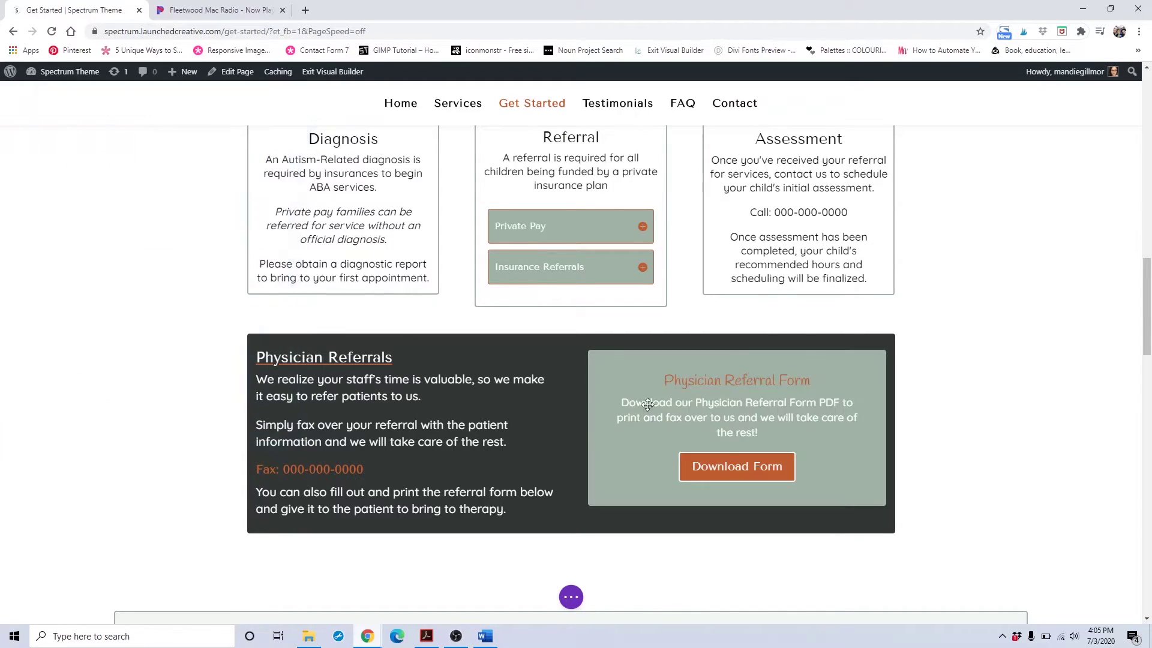
- Set the background color of the Insurance & Payment section to blue (#0c71c3)
scroll(657, 395, "down", 6)
scroll(620, 412, "down", 1)
scroll(609, 396, "down", 1)
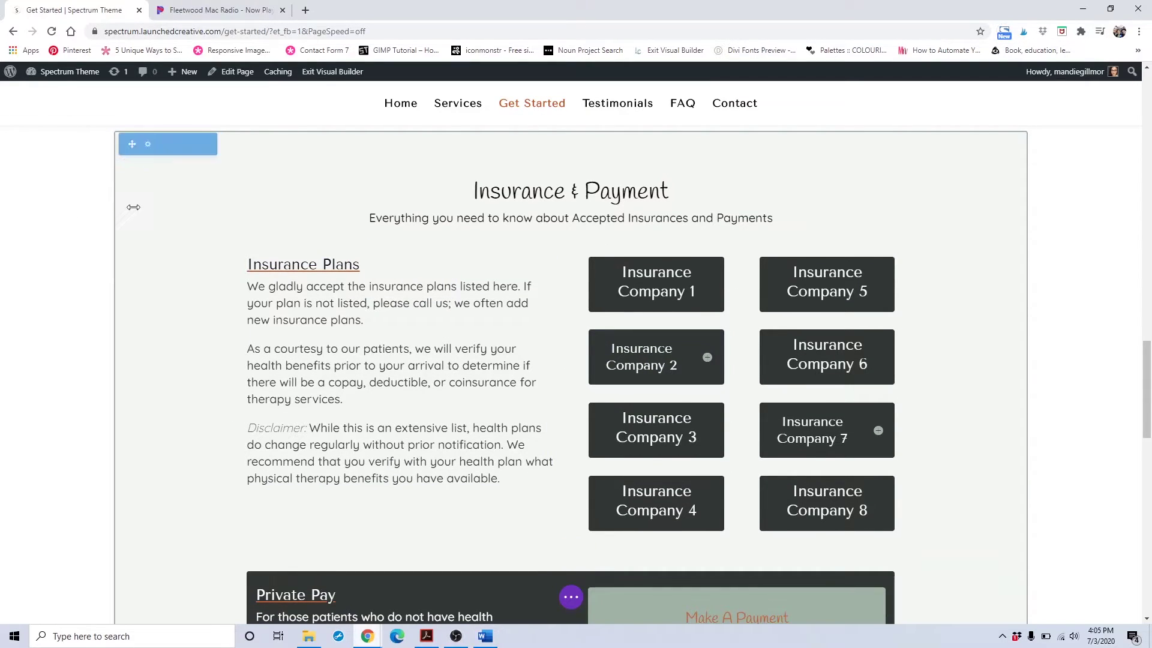
scroll(135, 180, "up", 2)
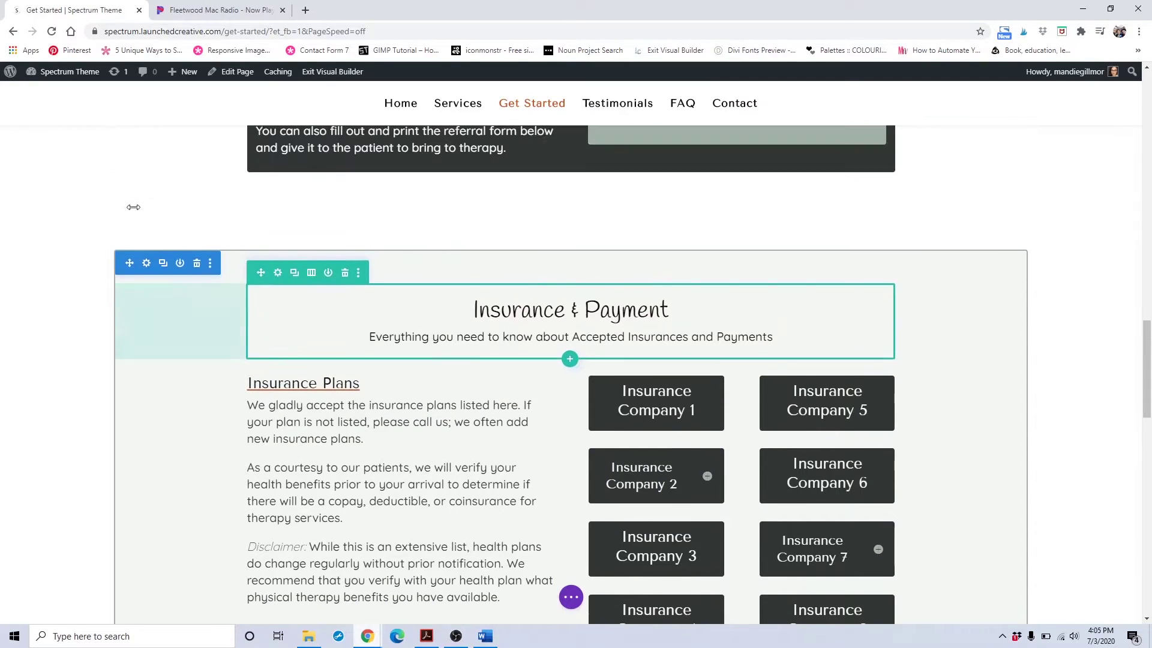
left_click(146, 268)
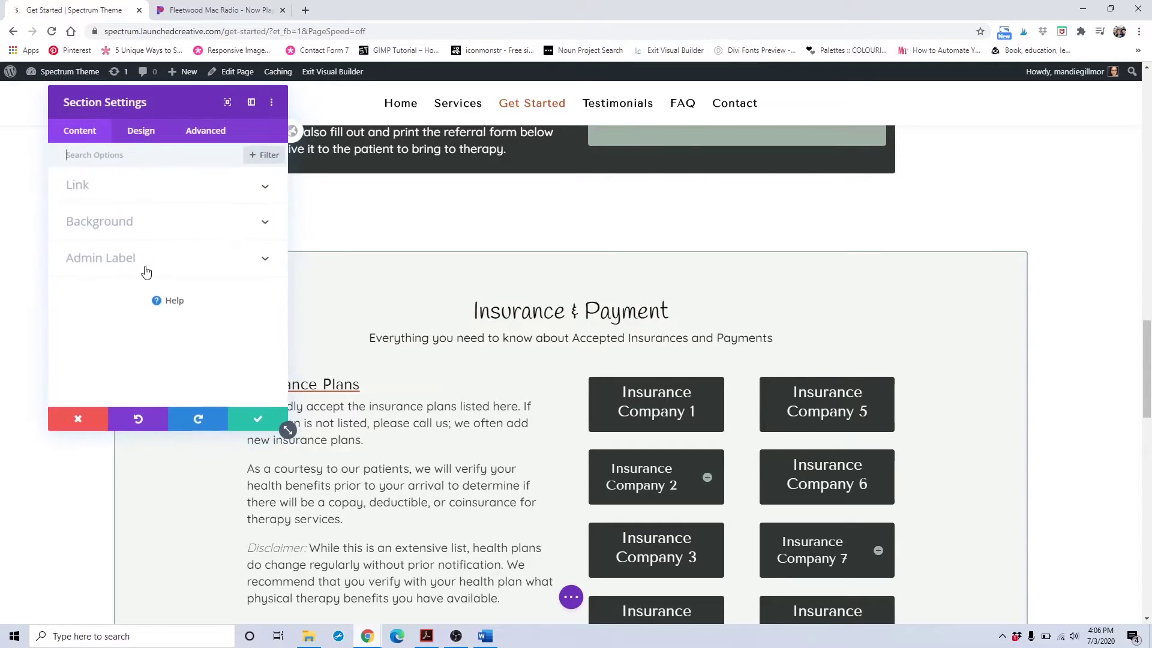
left_click(155, 233)
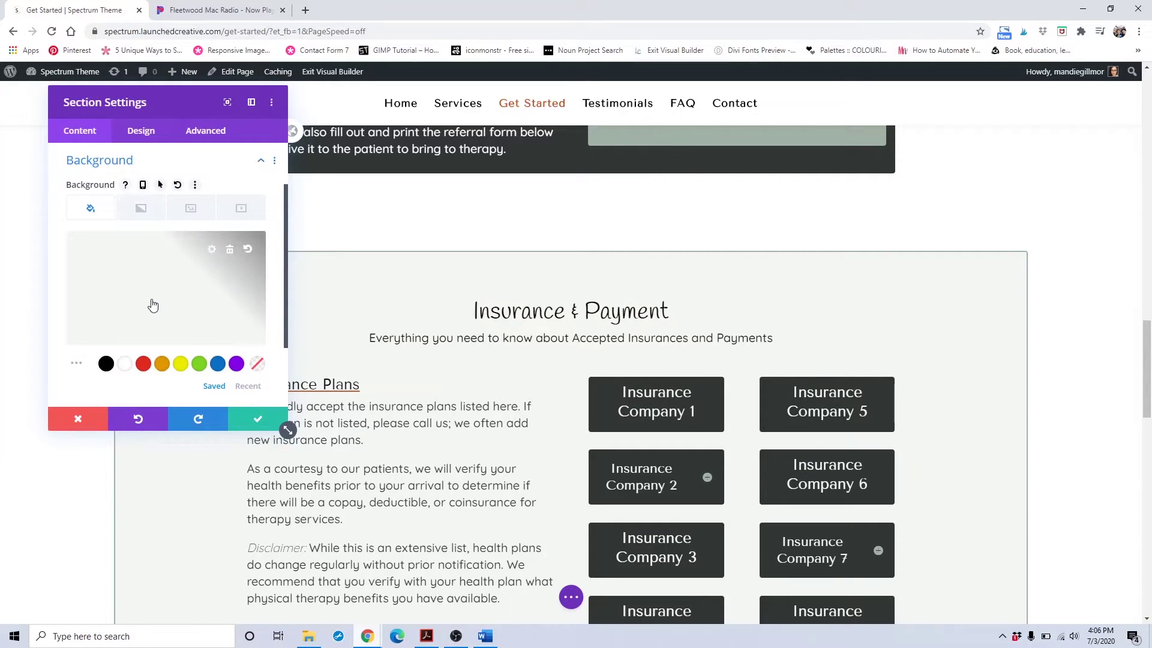
left_click(217, 365)
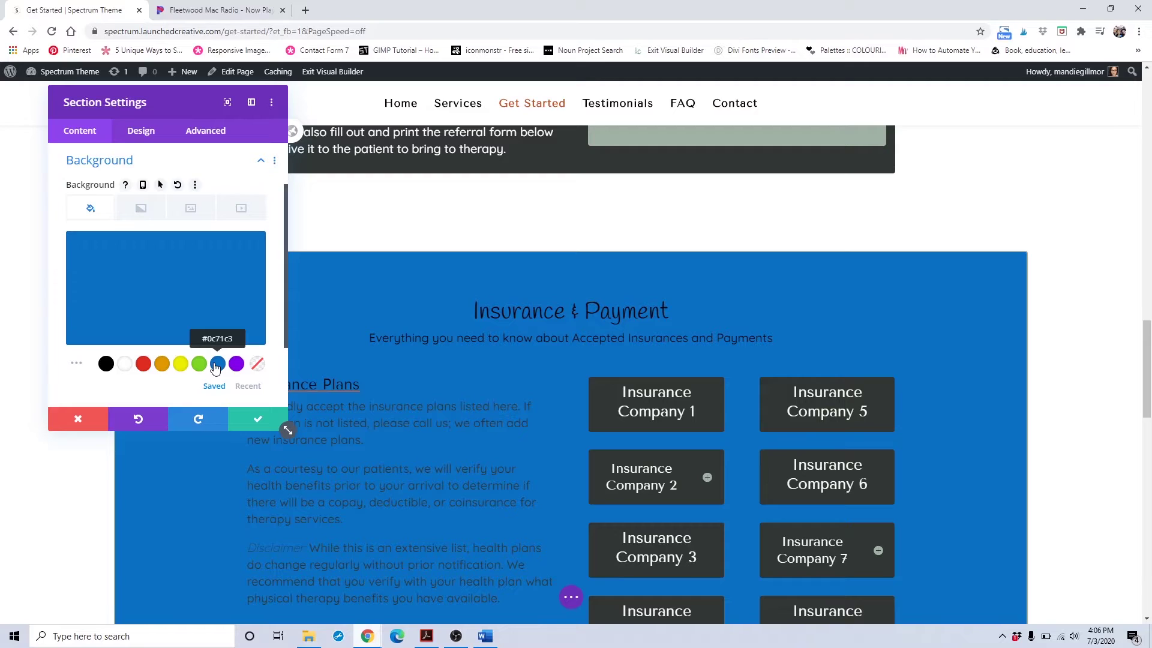
scroll(216, 368, "down", 3)
- Try purple (#8300e9) and red as the Insurance & Payment section's border color, and discard the section's changes
left_click(144, 136)
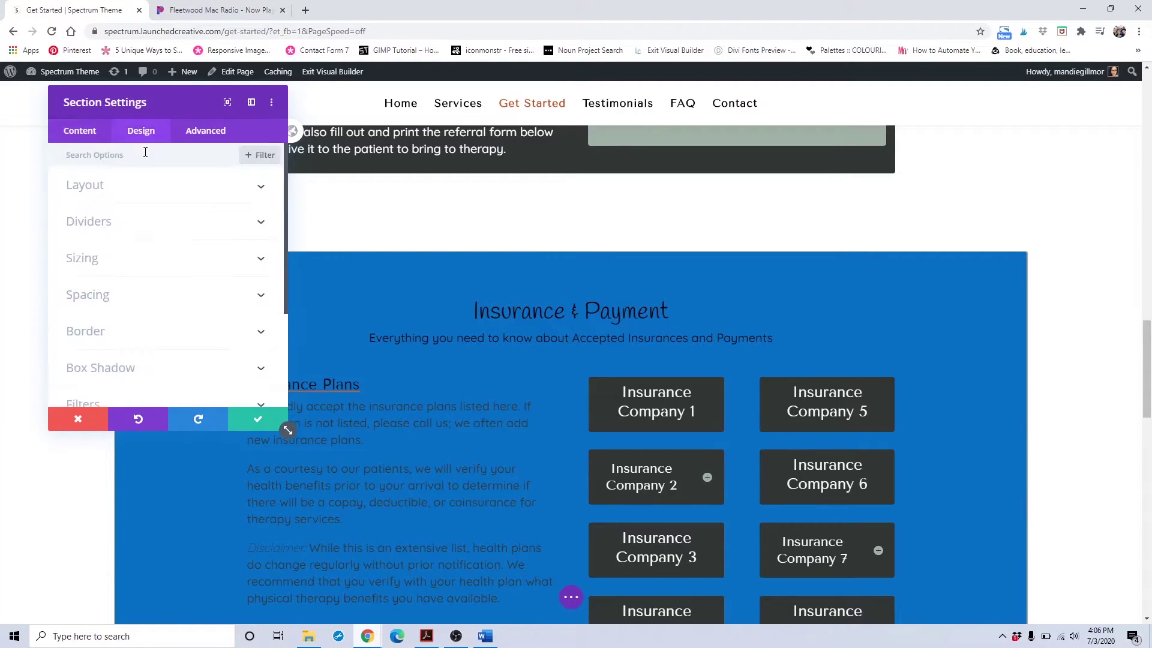
left_click(124, 339)
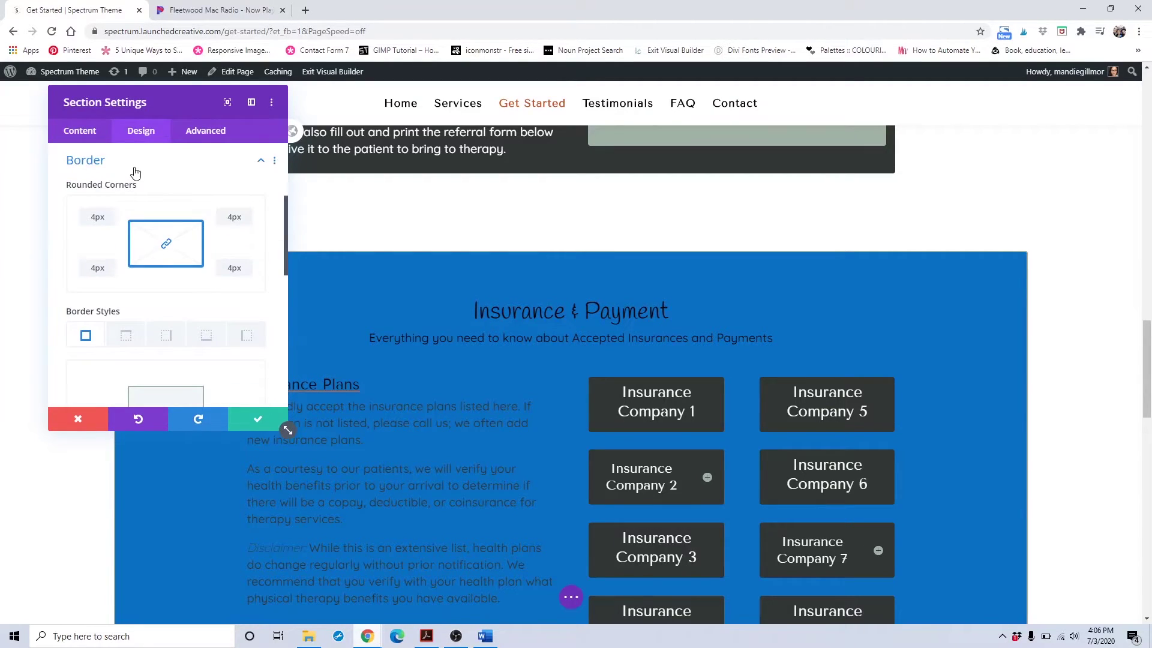
scroll(142, 305, "down", 5)
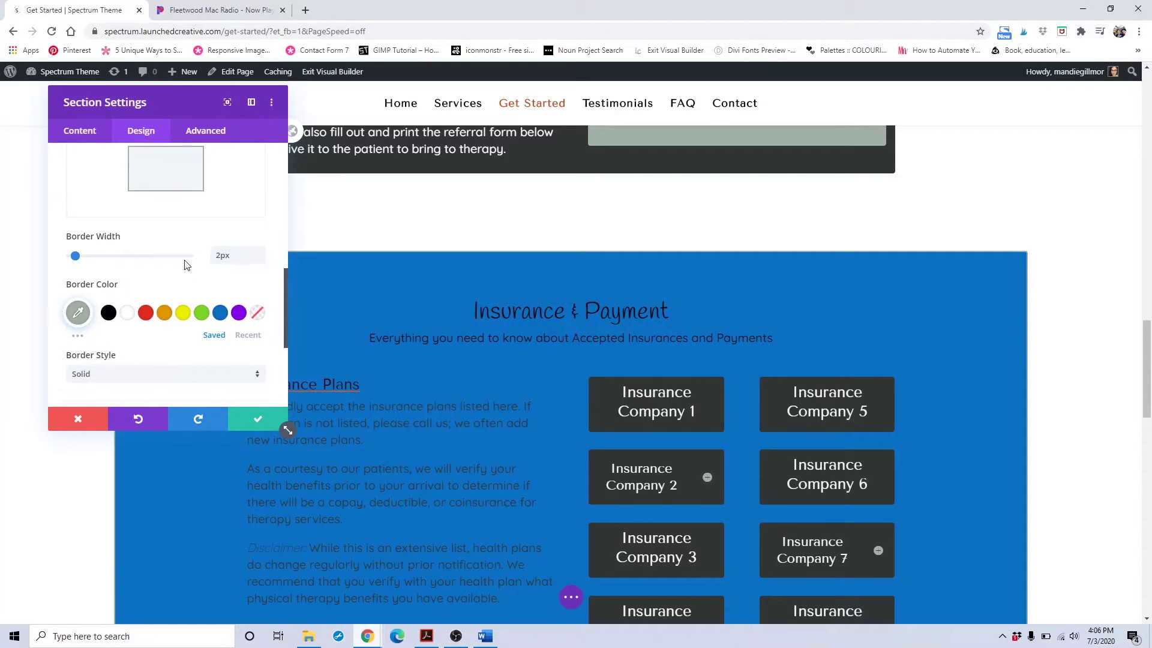
left_click(239, 314)
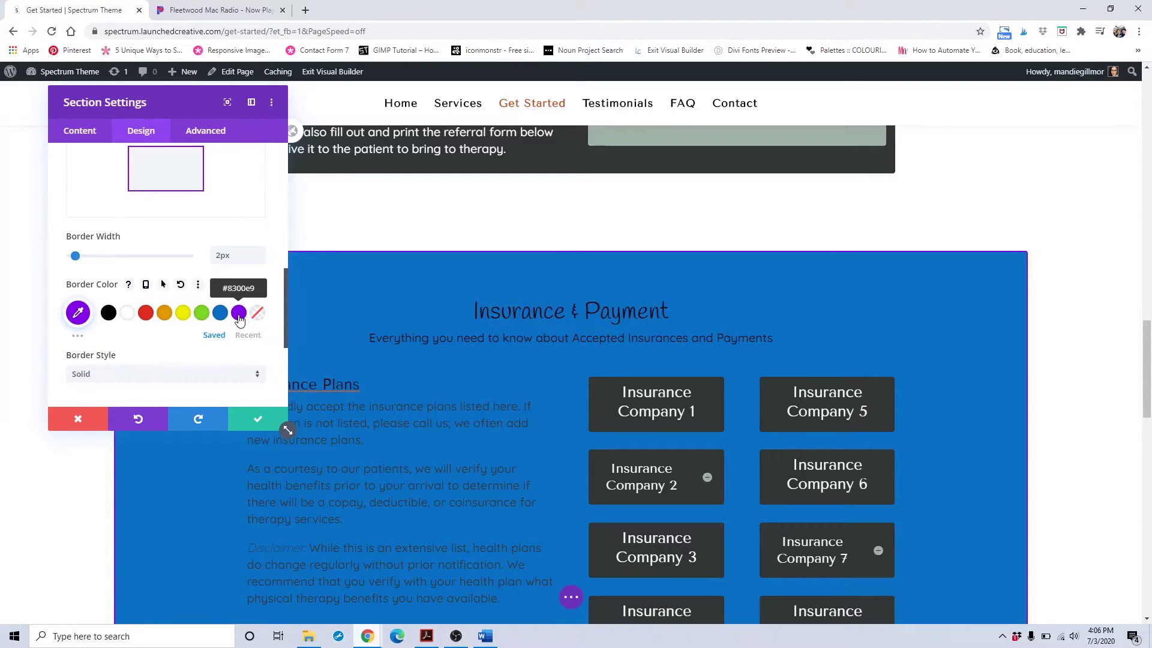
left_click(146, 313)
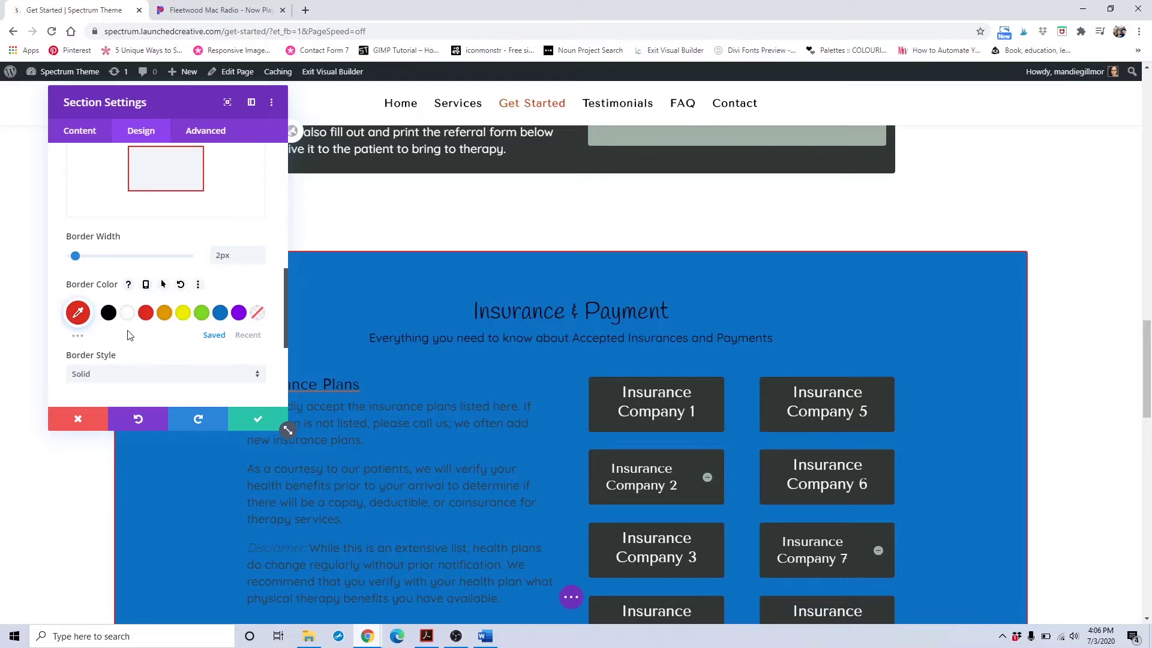
scroll(120, 357, "down", 3)
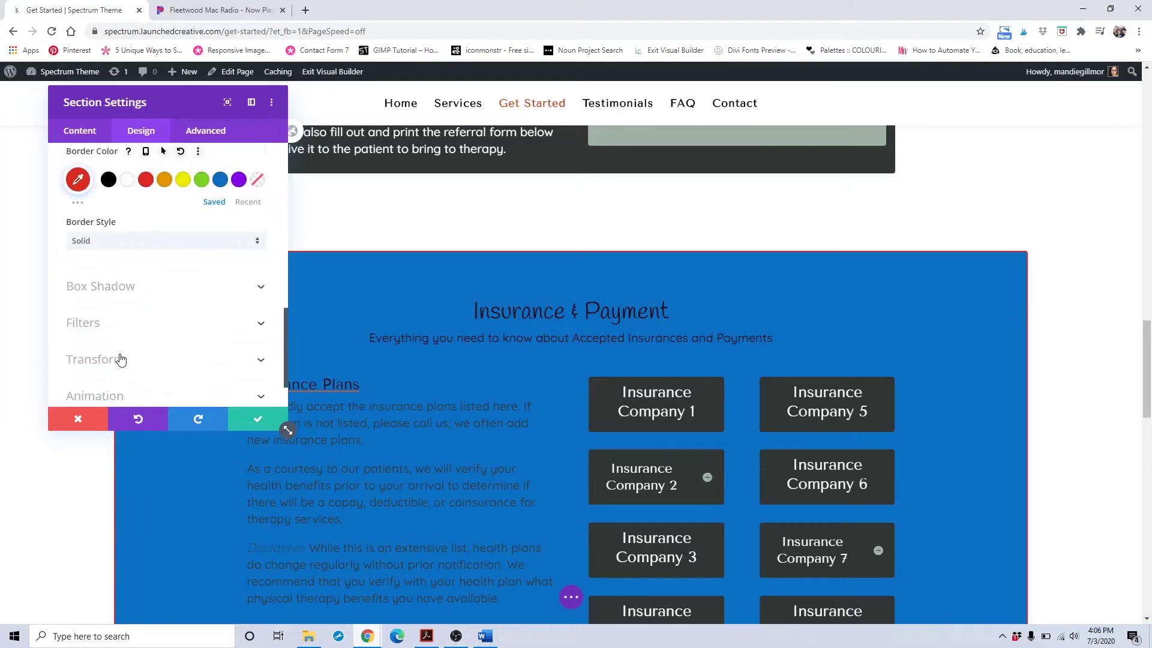
left_click(80, 420)
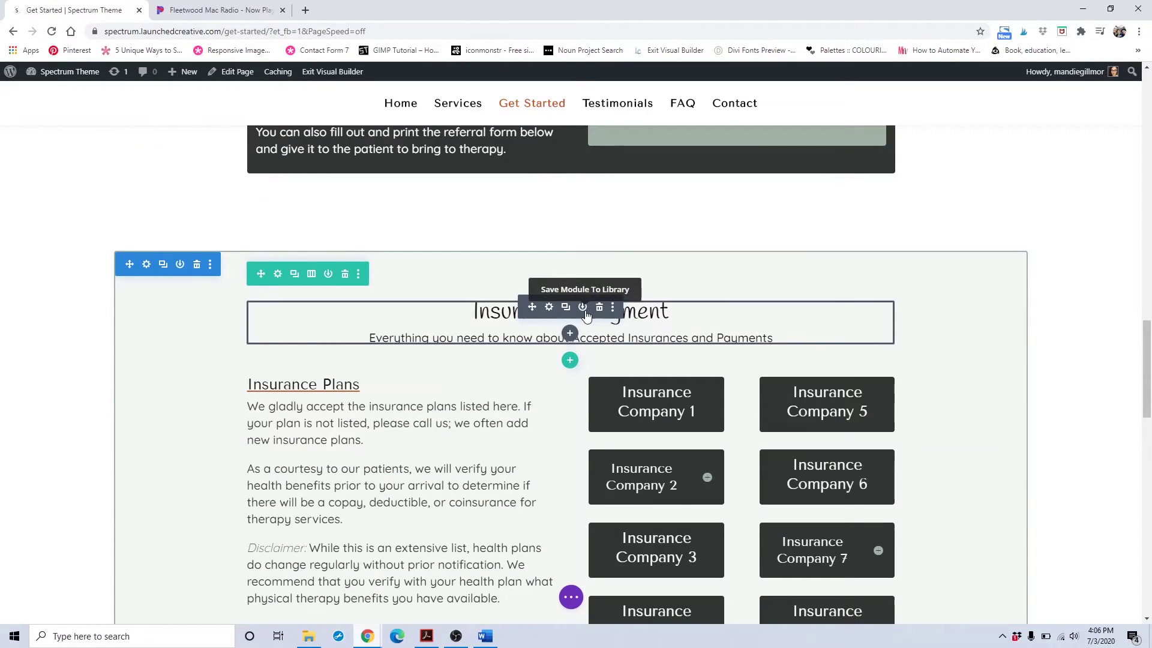
- Look over the heading text design options of the Insurance & Payment title module and close its settings without changes
left_click(549, 306)
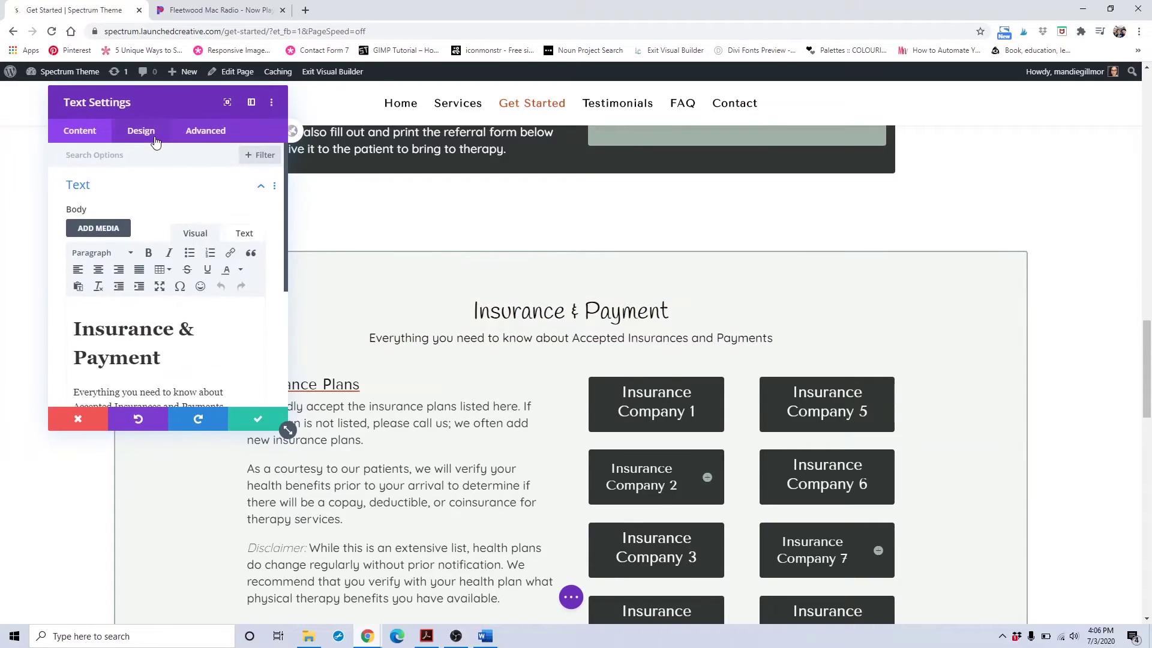
left_click(155, 139)
left_click(134, 224)
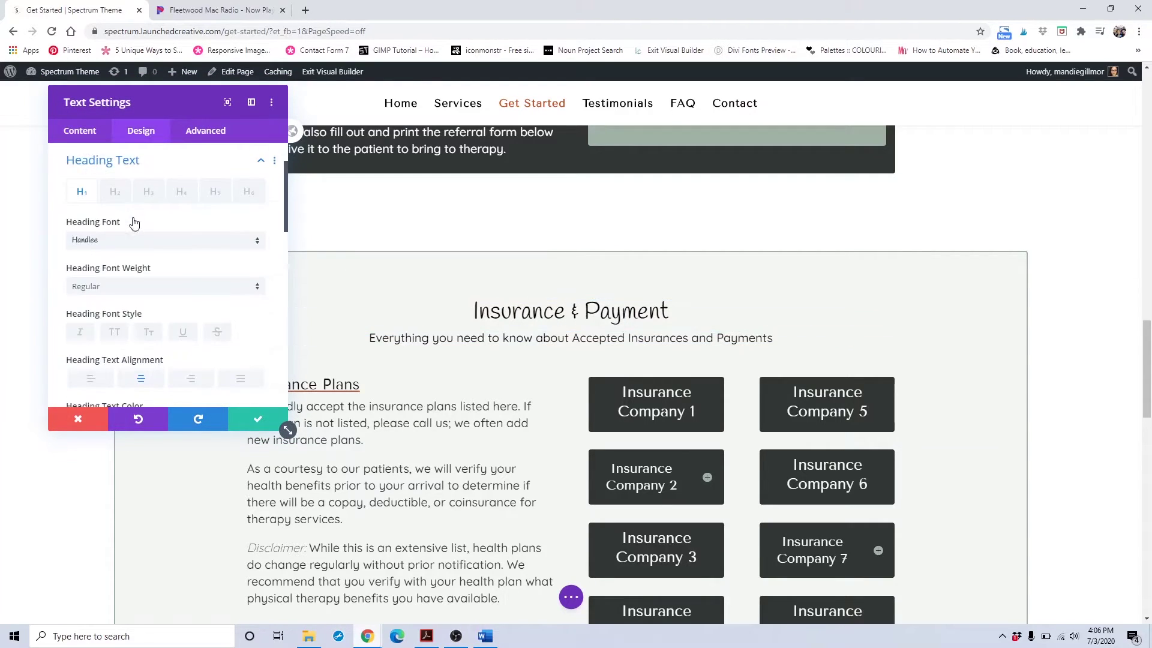
scroll(127, 198, "down", 1)
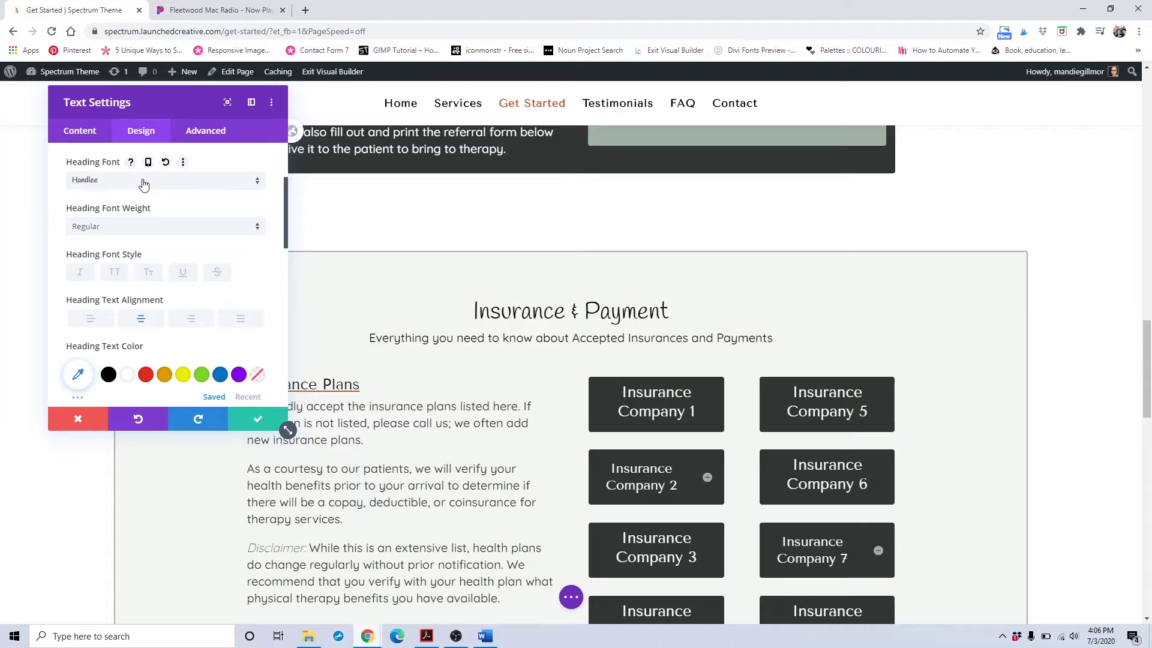
scroll(144, 198, "down", 1)
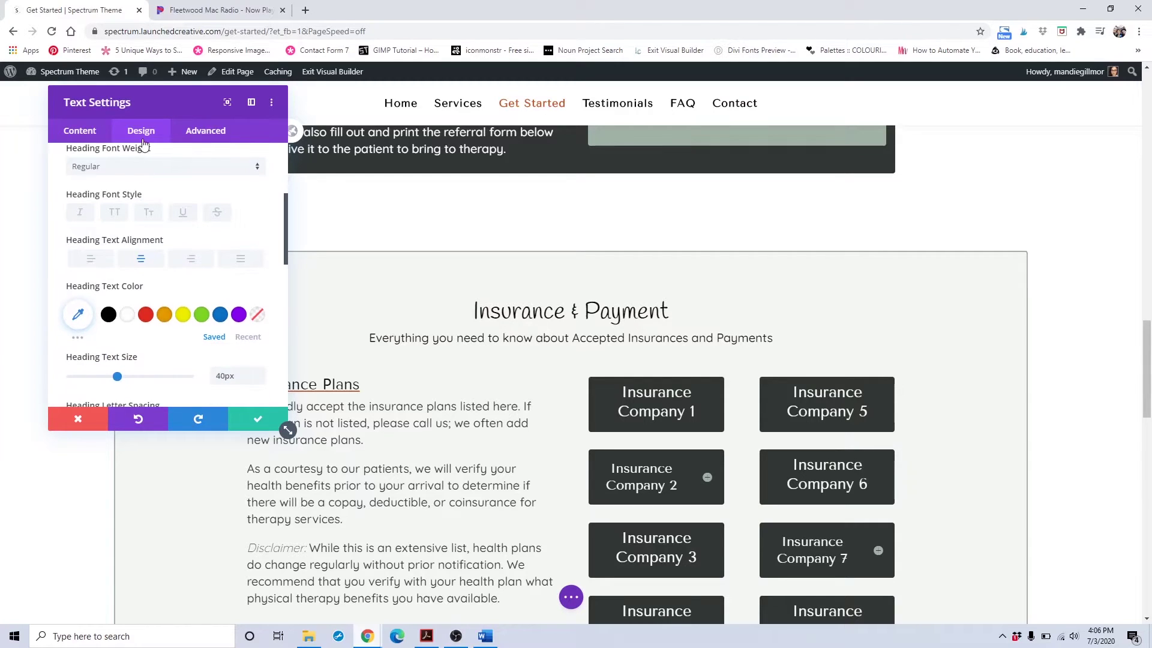
left_click(77, 418)
scroll(384, 360, "down", 2)
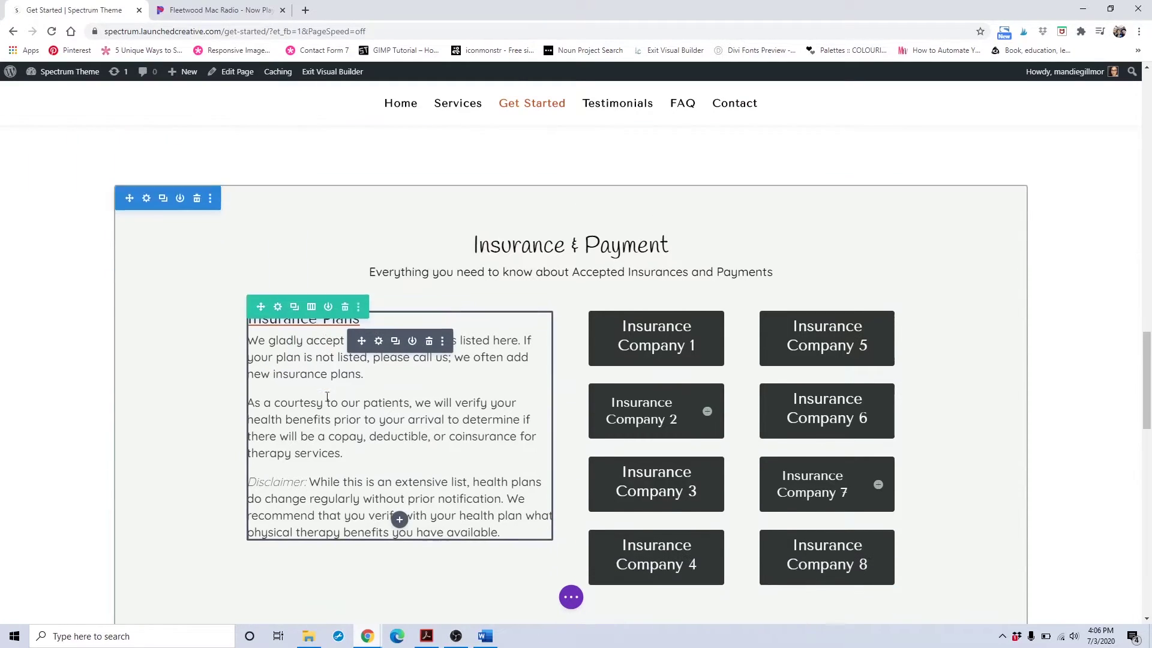
- Try blue (#0c71c3) as the underline color of the Insurance Plans heading, and discard the text module's changes
left_click(379, 287)
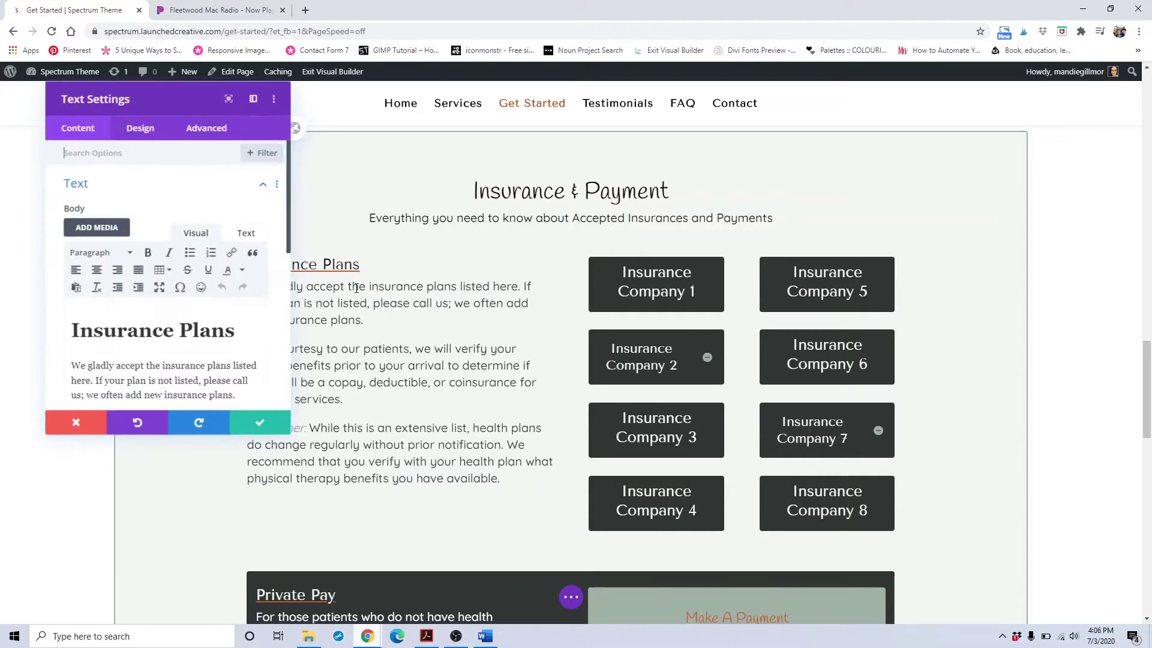
left_click(145, 141)
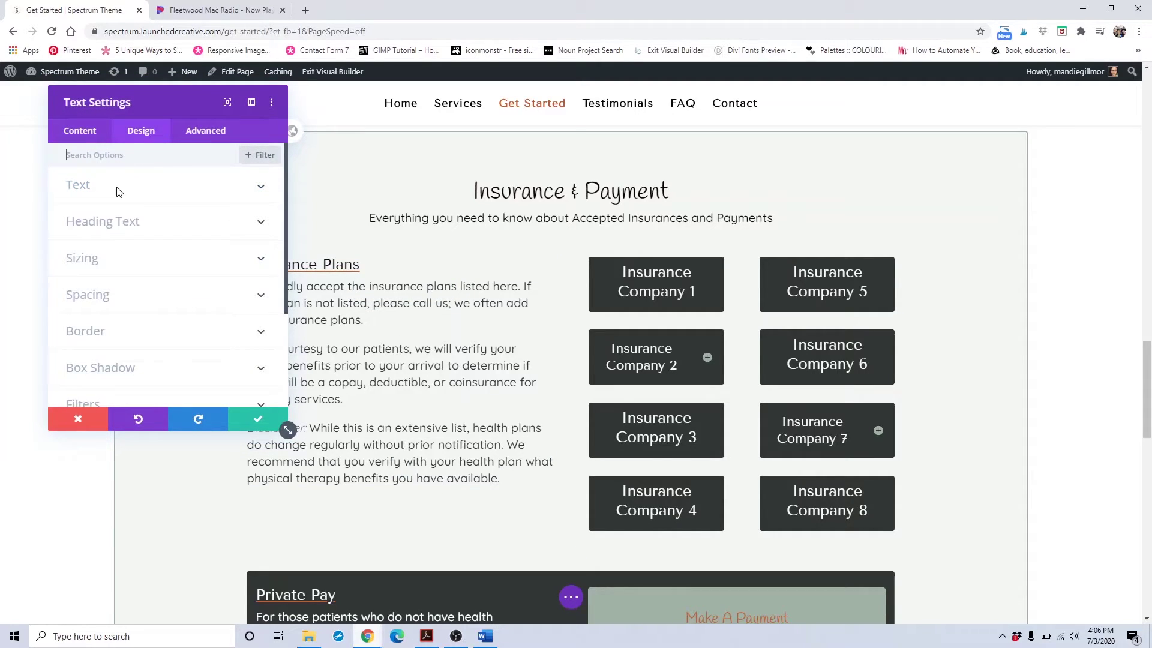
left_click(105, 221)
scroll(120, 240, "down", 2)
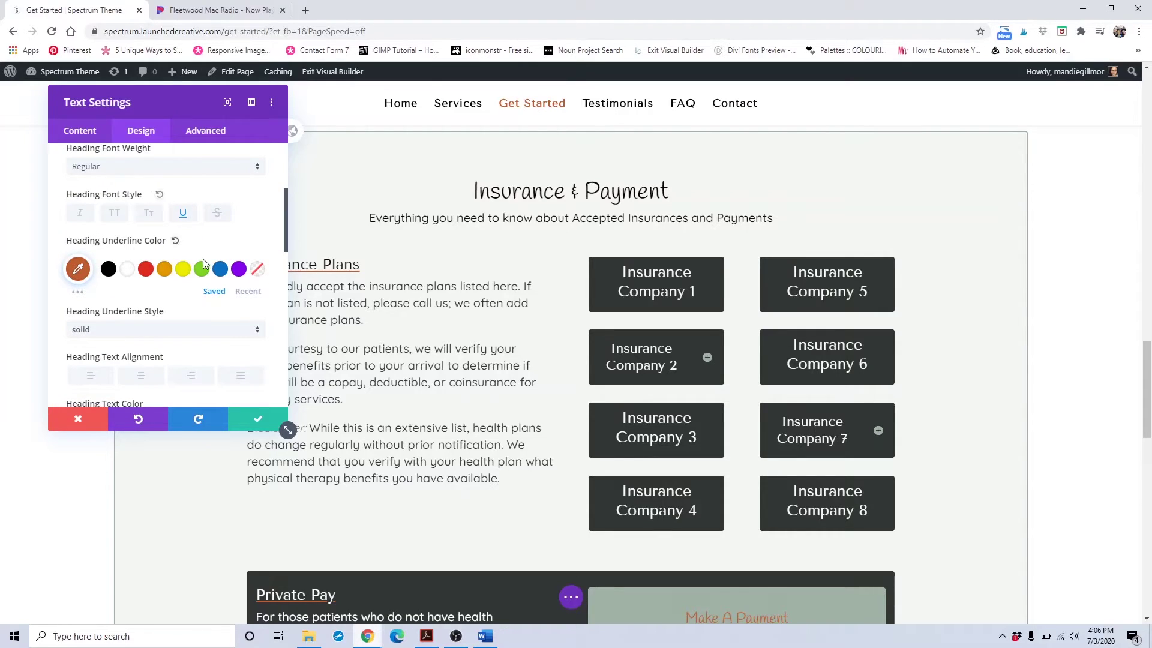
left_click(221, 268)
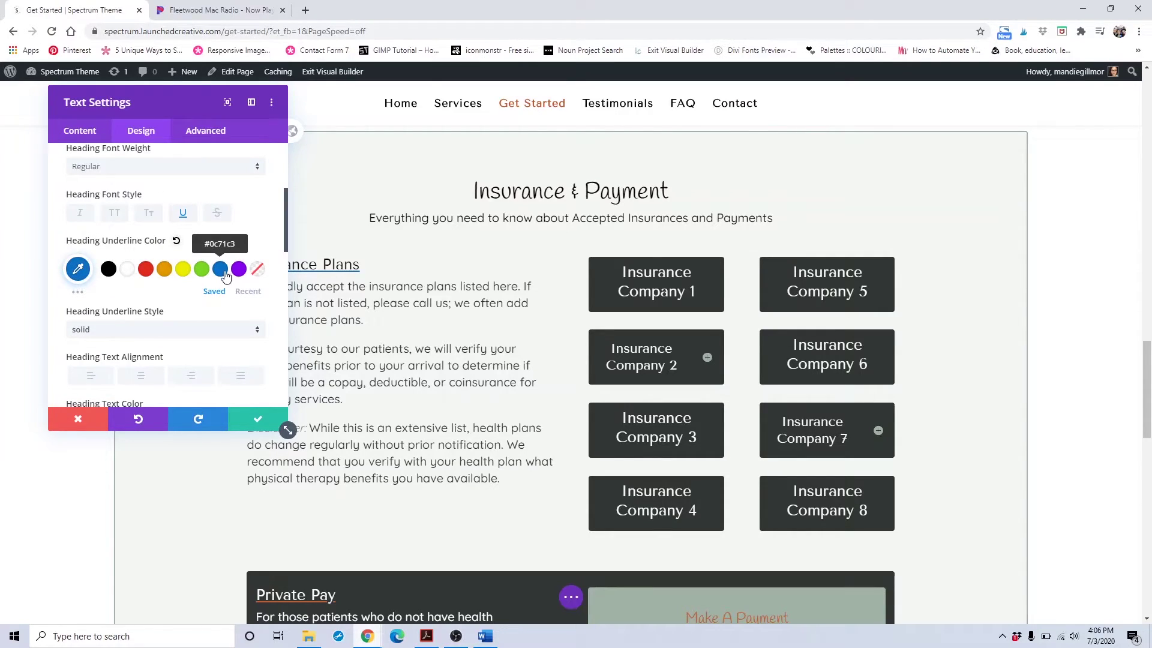
left_click(65, 421)
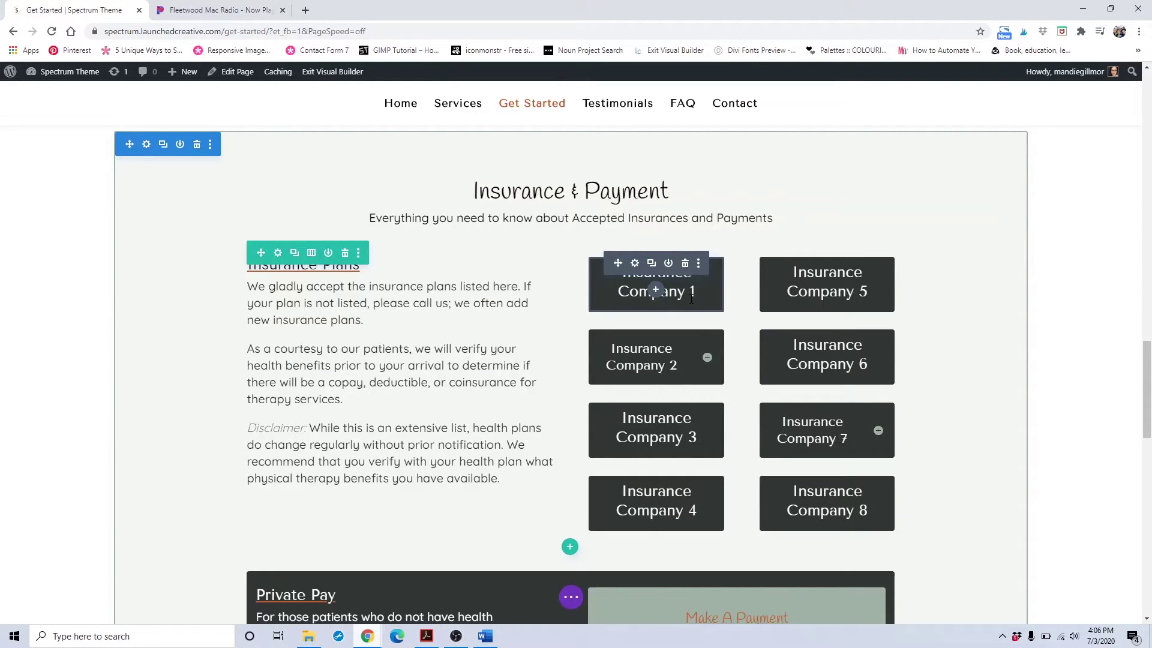
- Expand and collapse the Insurance Company 2 toggle to examine its extra plan information, and compare it with the other company modules
left_click(707, 358)
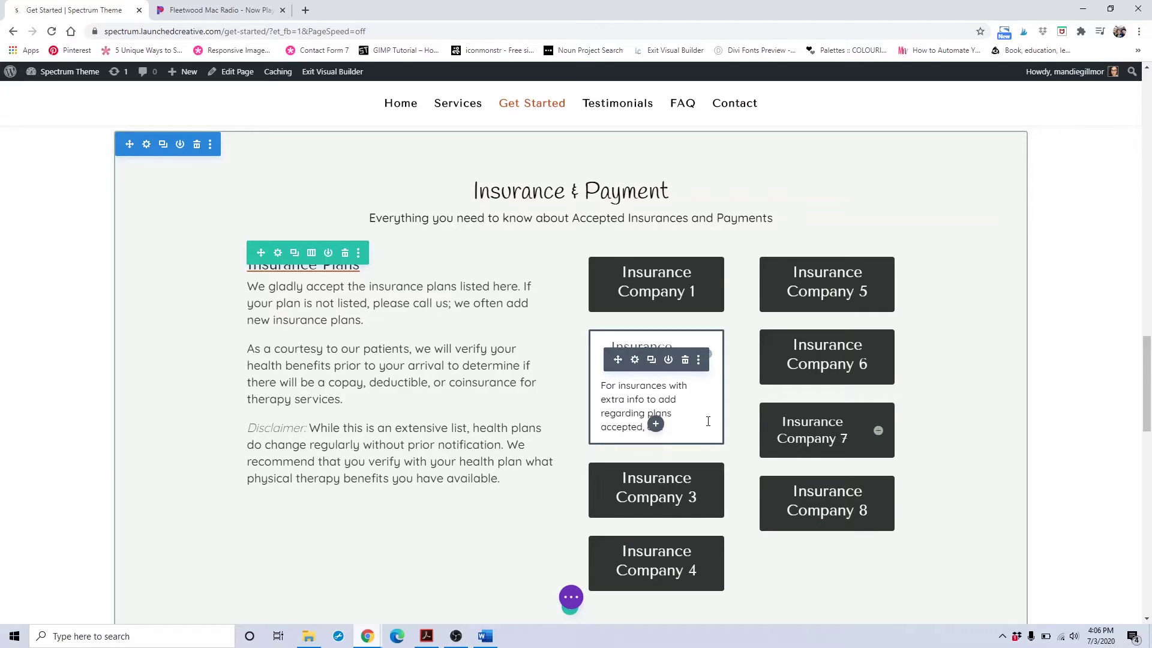
left_click(707, 356)
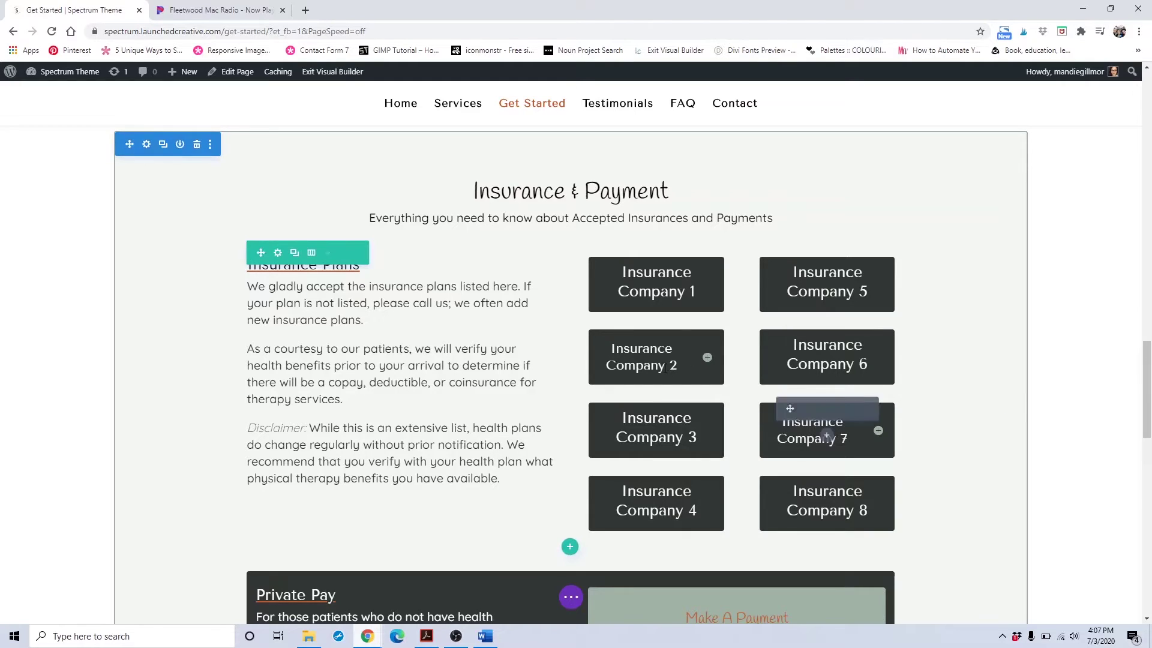
mouse_move(671, 357)
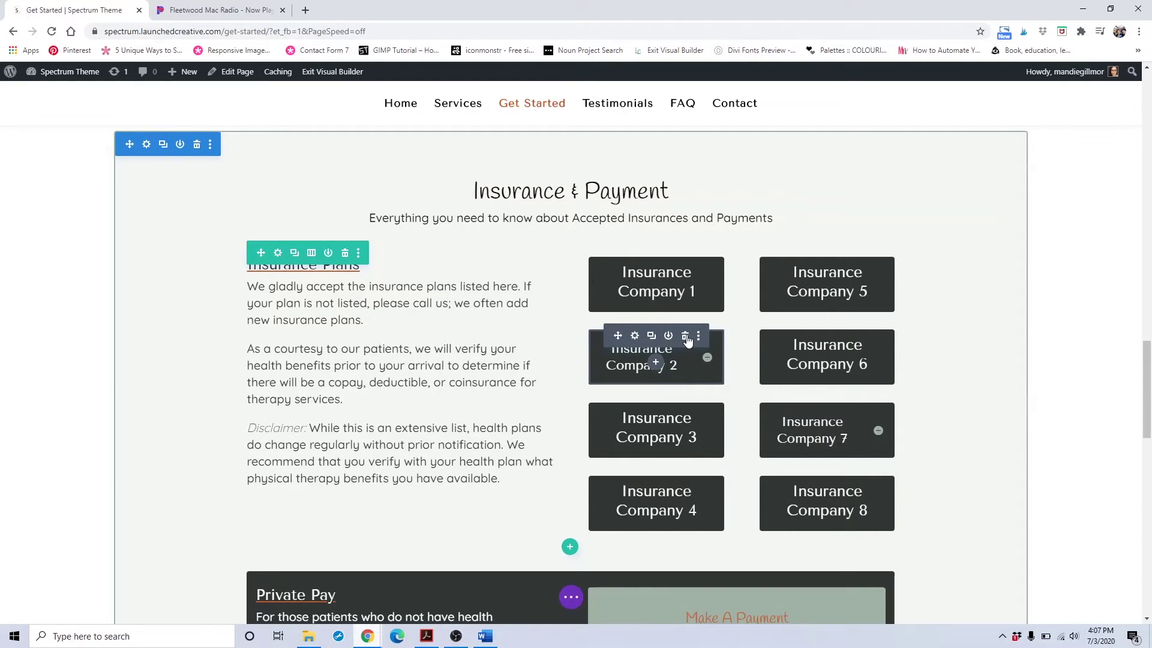
mouse_move(860, 444)
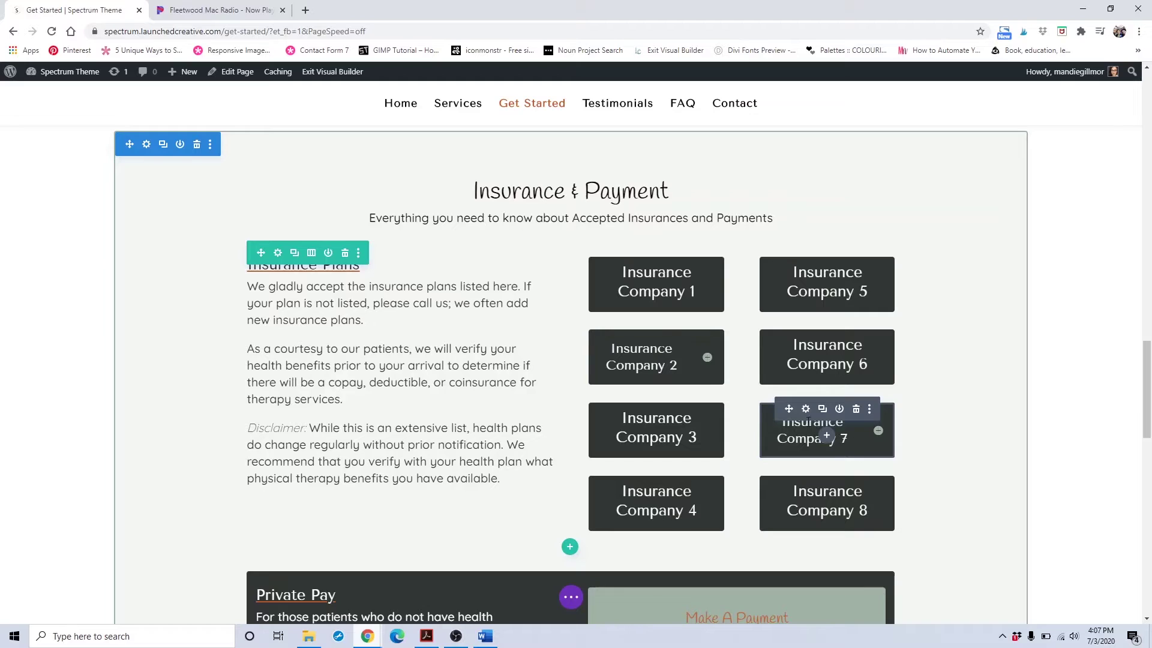
mouse_move(654, 292)
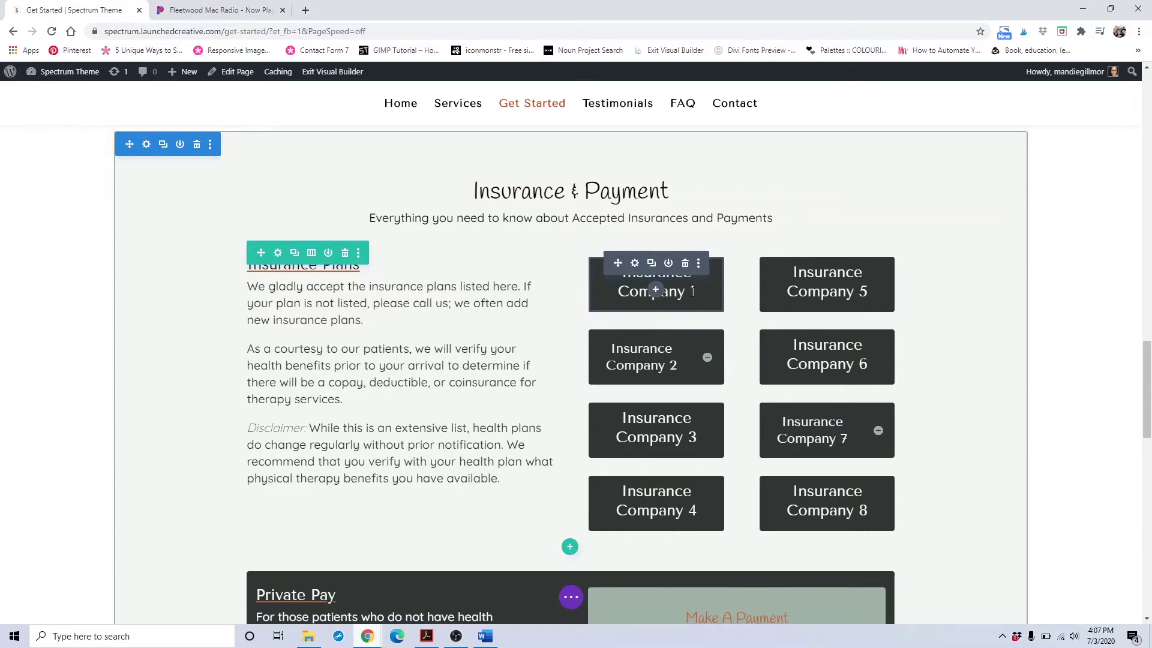
left_click(635, 270)
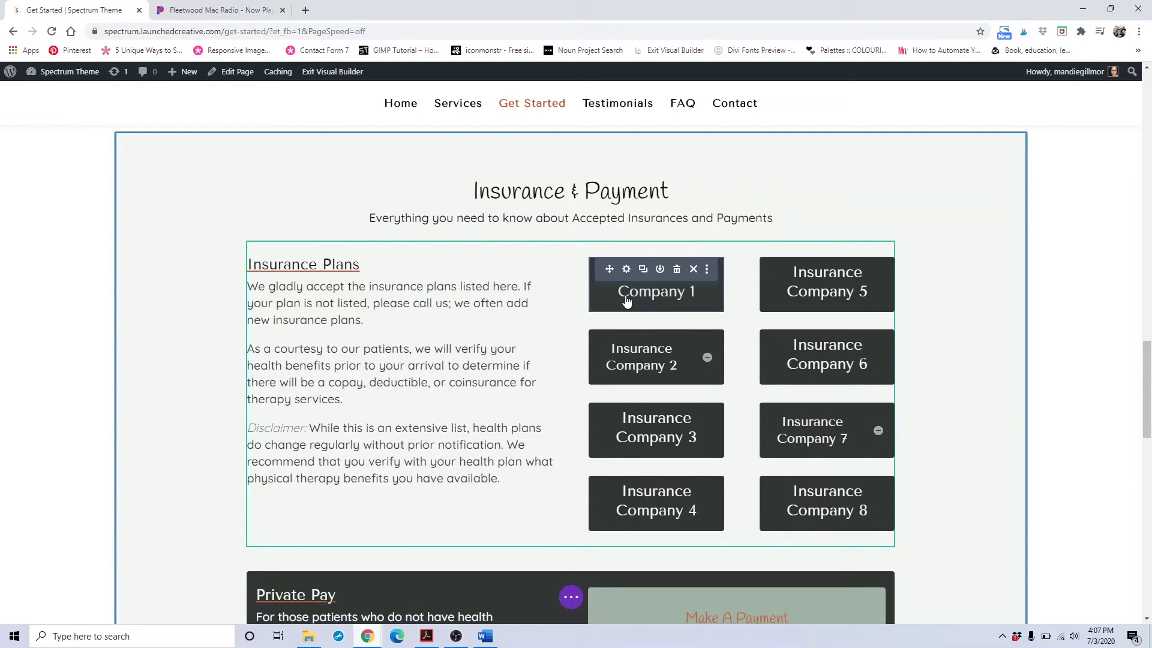
left_click(629, 343, "ctrl")
left_click(638, 427, "ctrl")
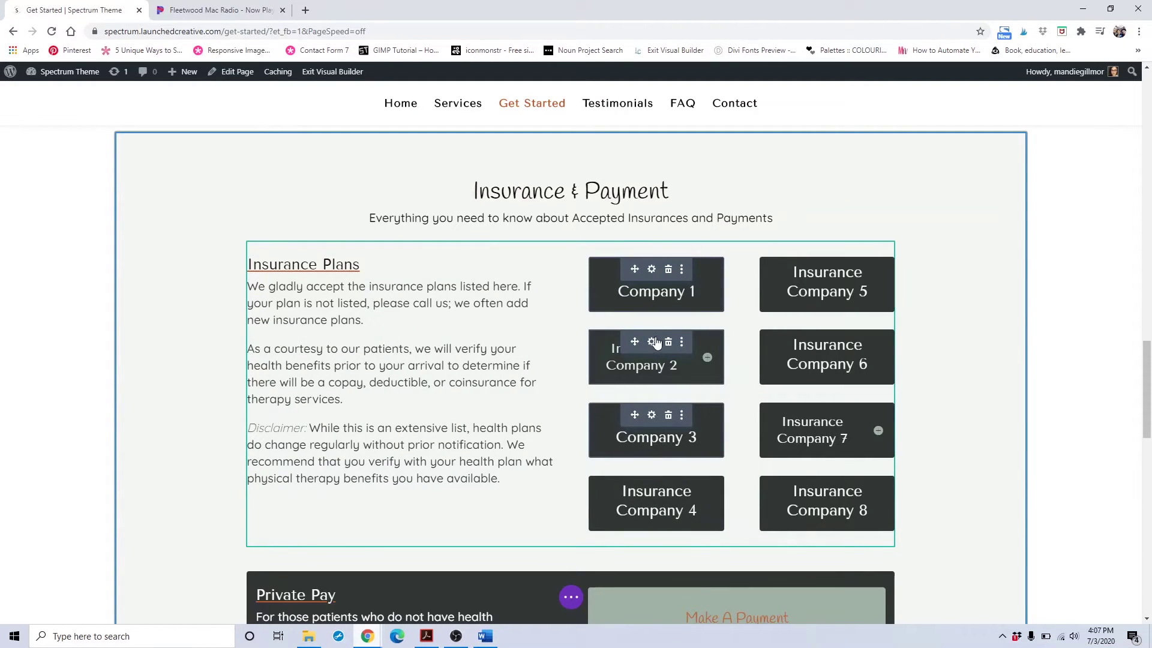
left_click(652, 342)
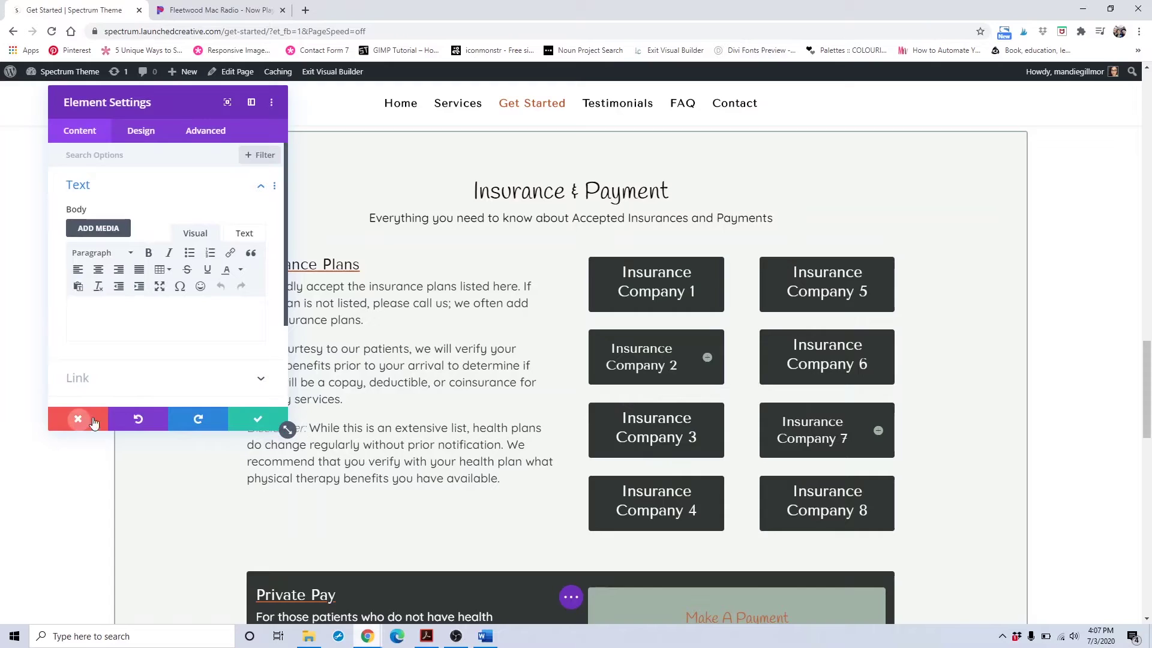
- Set the background color of the Insurance Company 1, 3, 4, 5, 6 and 8 text modules to blue in one bulk edit
left_click(620, 291)
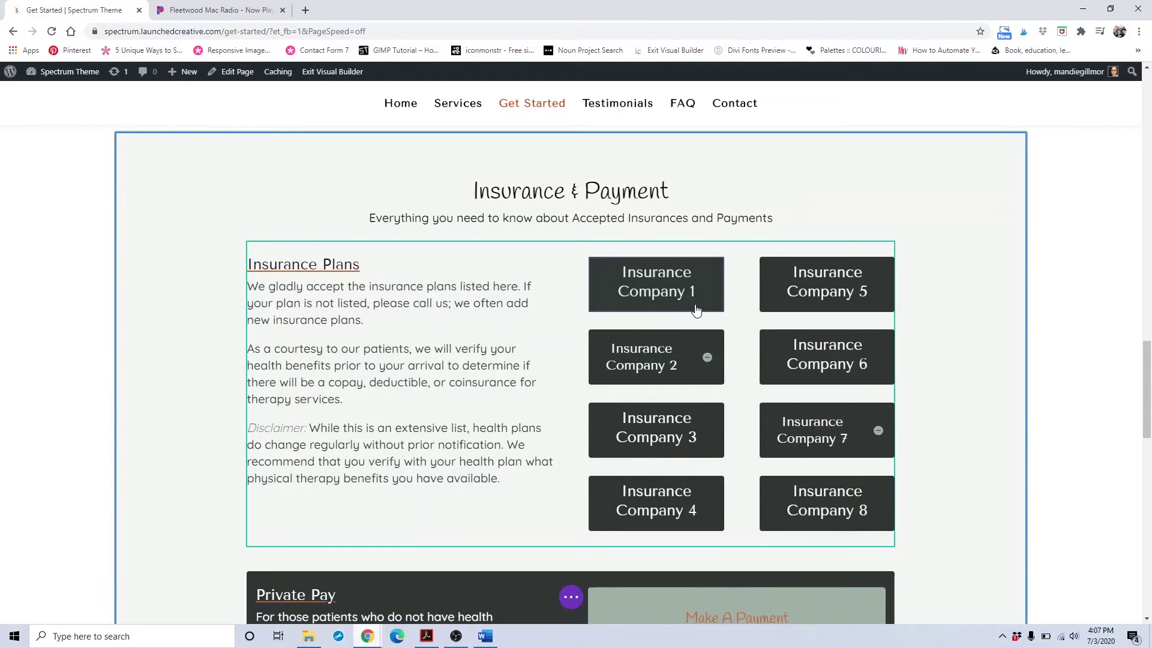
left_click(785, 309, "ctrl")
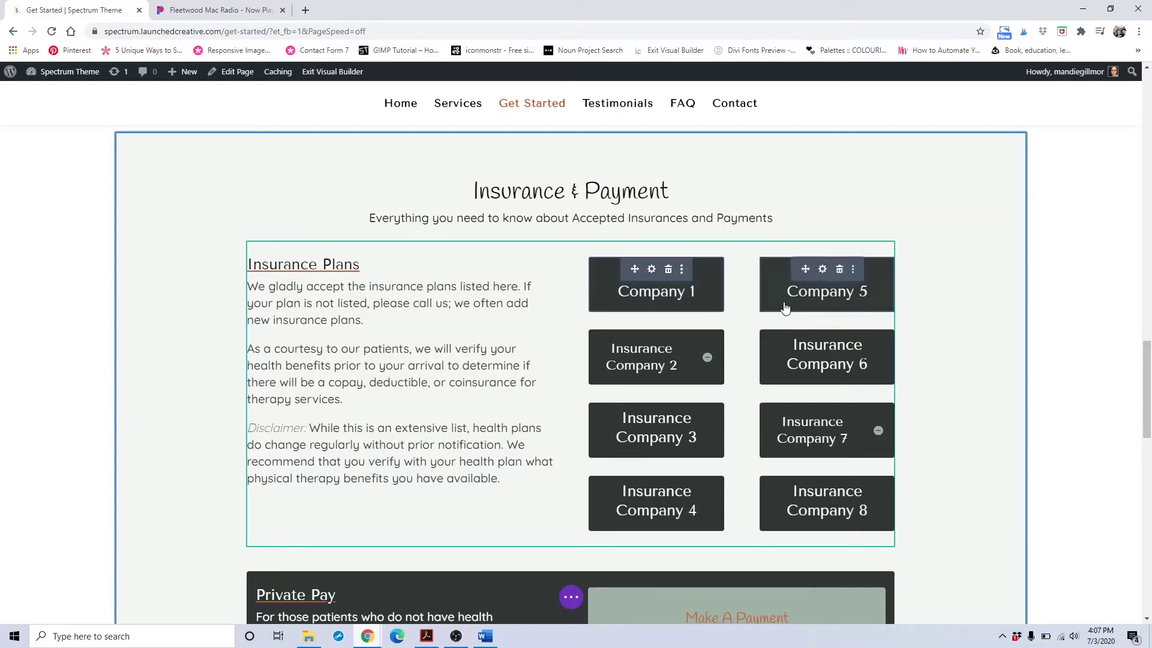
left_click(814, 368, "ctrl")
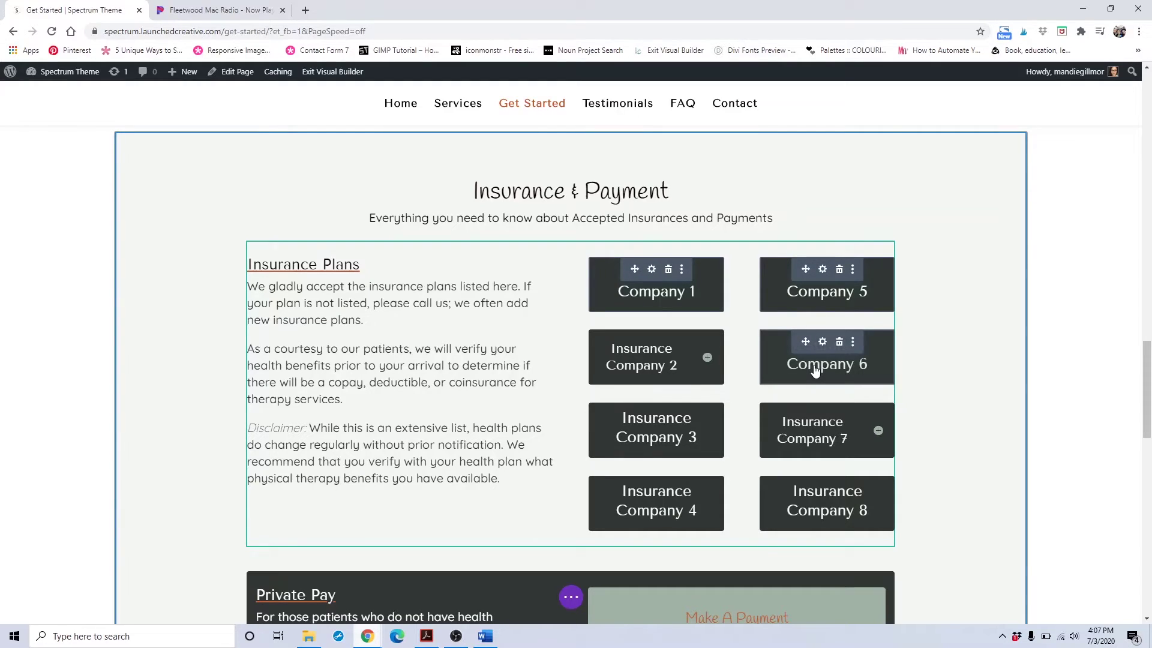
left_click(680, 436, "ctrl")
left_click(690, 519, "ctrl")
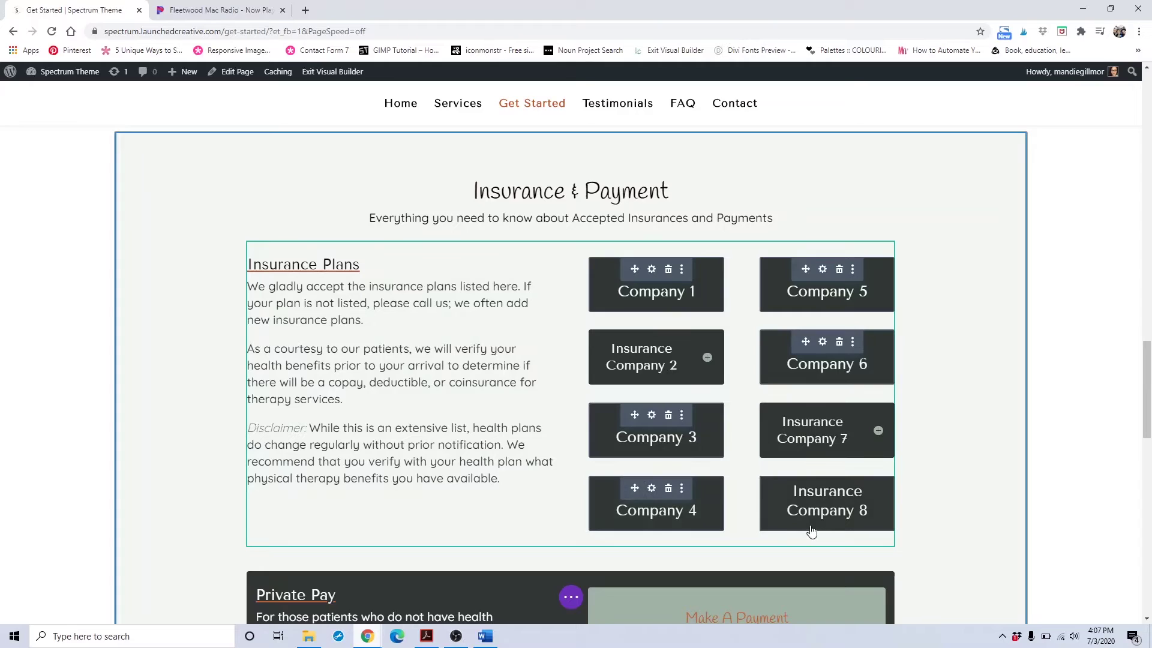
left_click(818, 526, "ctrl")
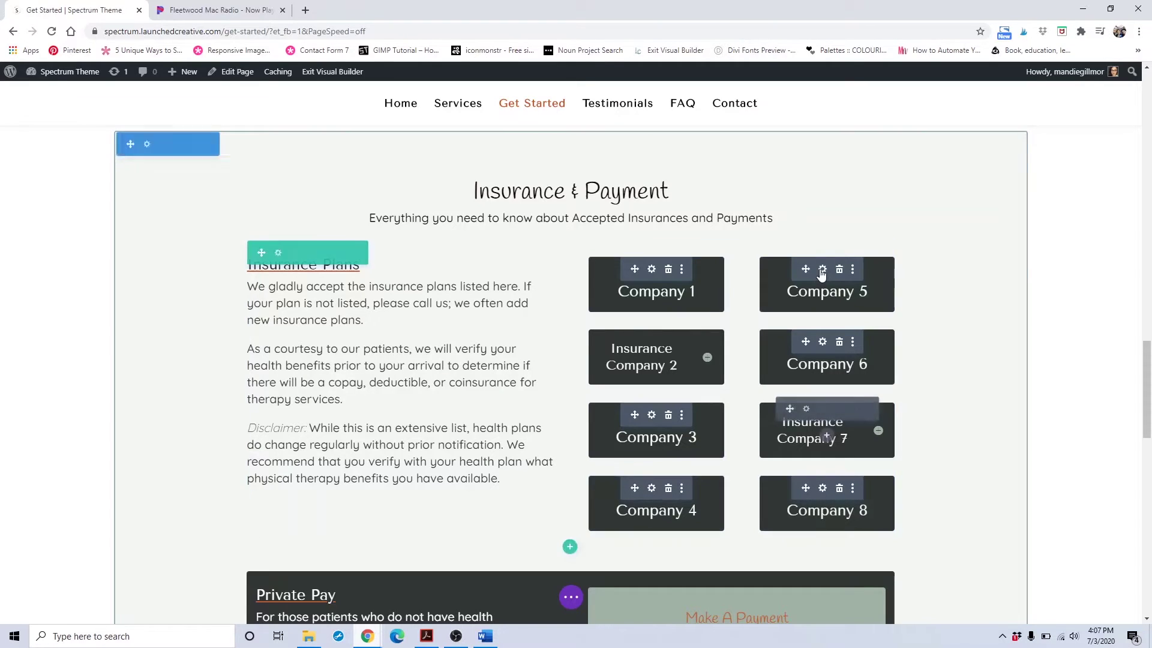
left_click(822, 269)
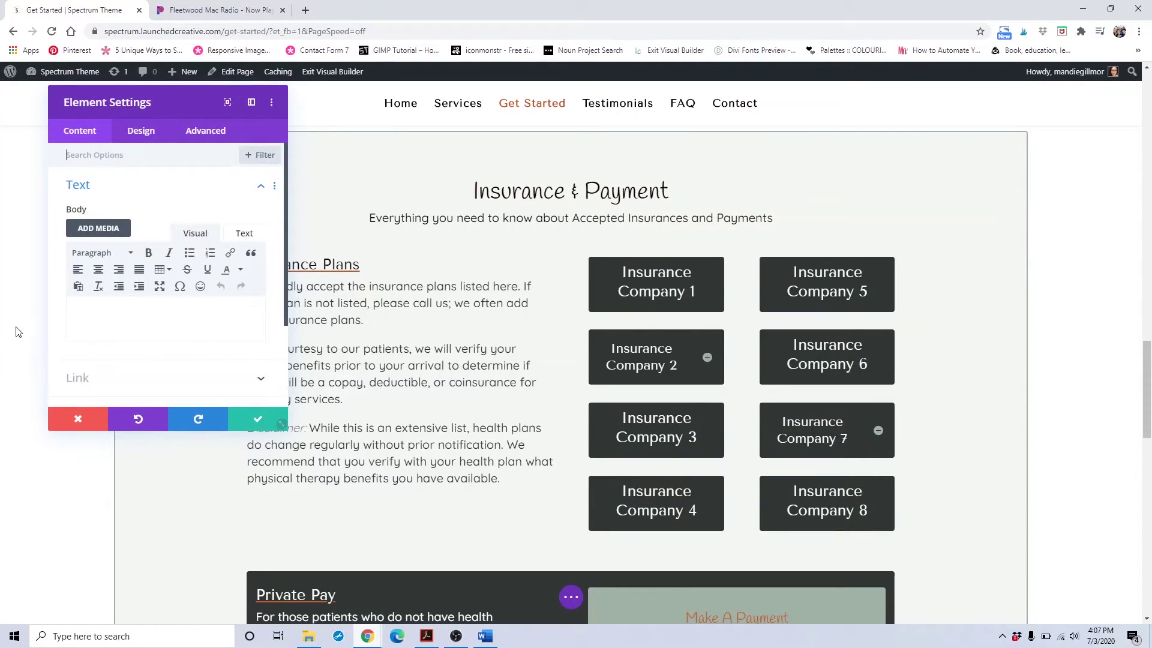
scroll(174, 337, "down", 2)
scroll(175, 333, "down", 1)
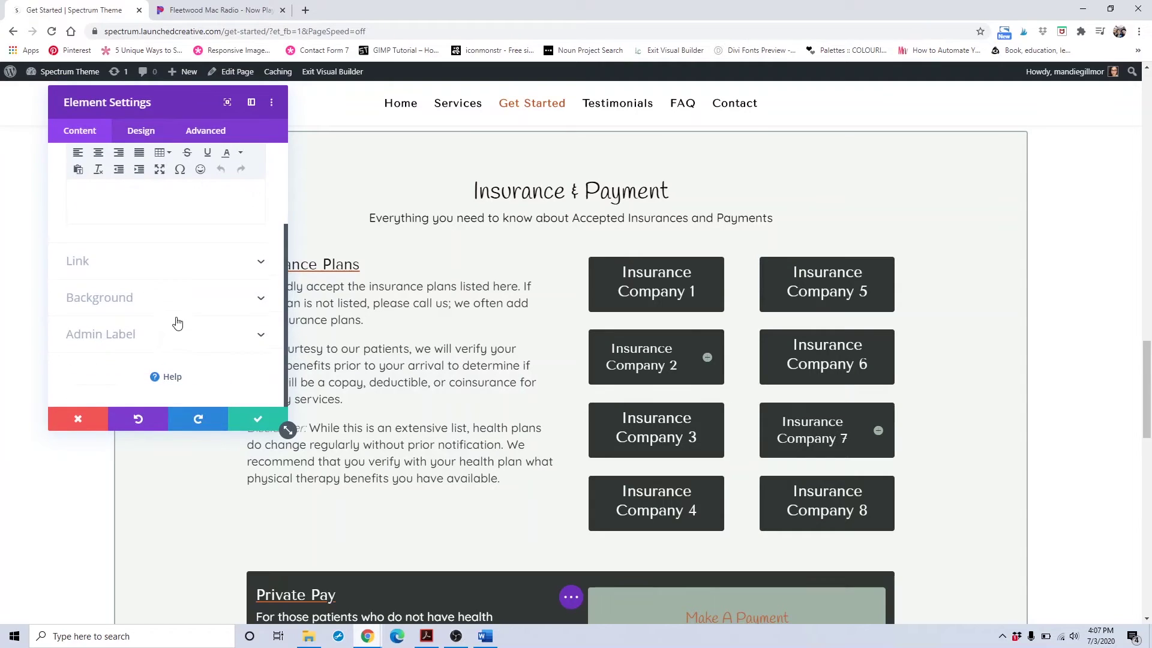
left_click(182, 303)
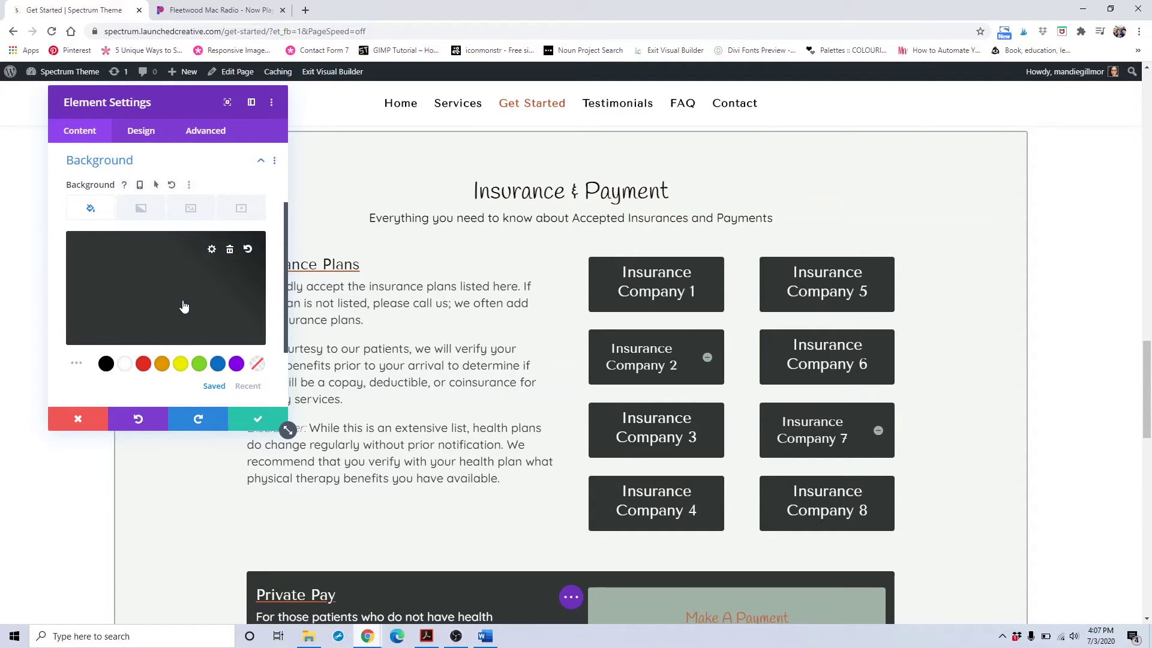
left_click(216, 364)
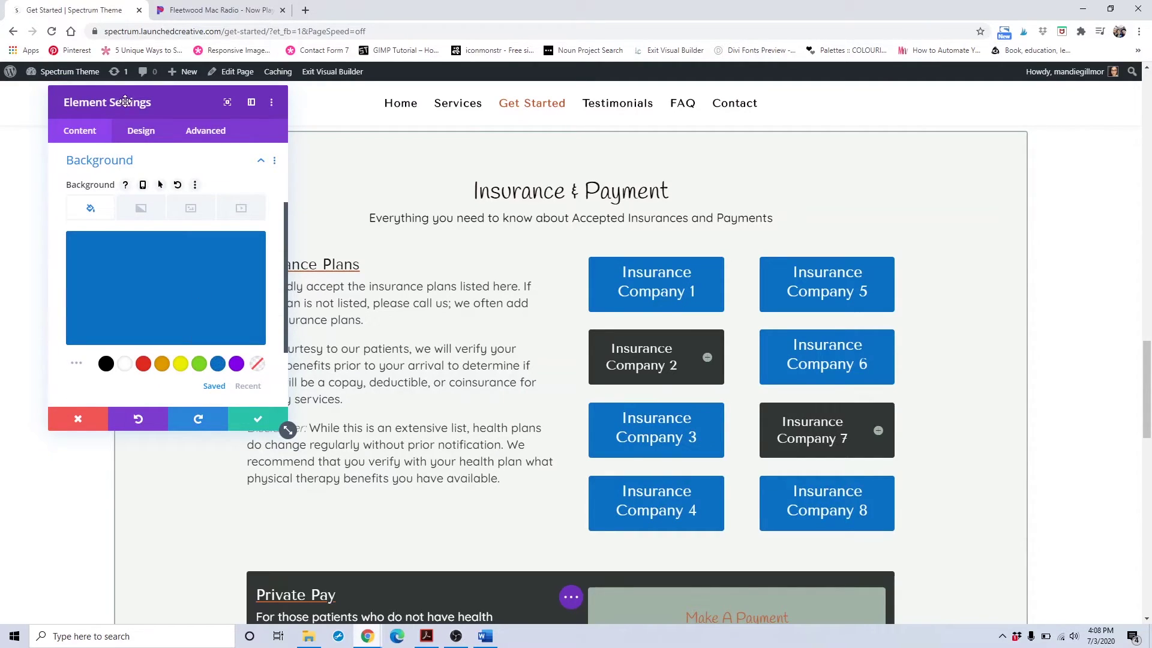
- Try a 2px border on the six selected Insurance Company text modules, and discard all of their bulk changes
left_click(141, 136)
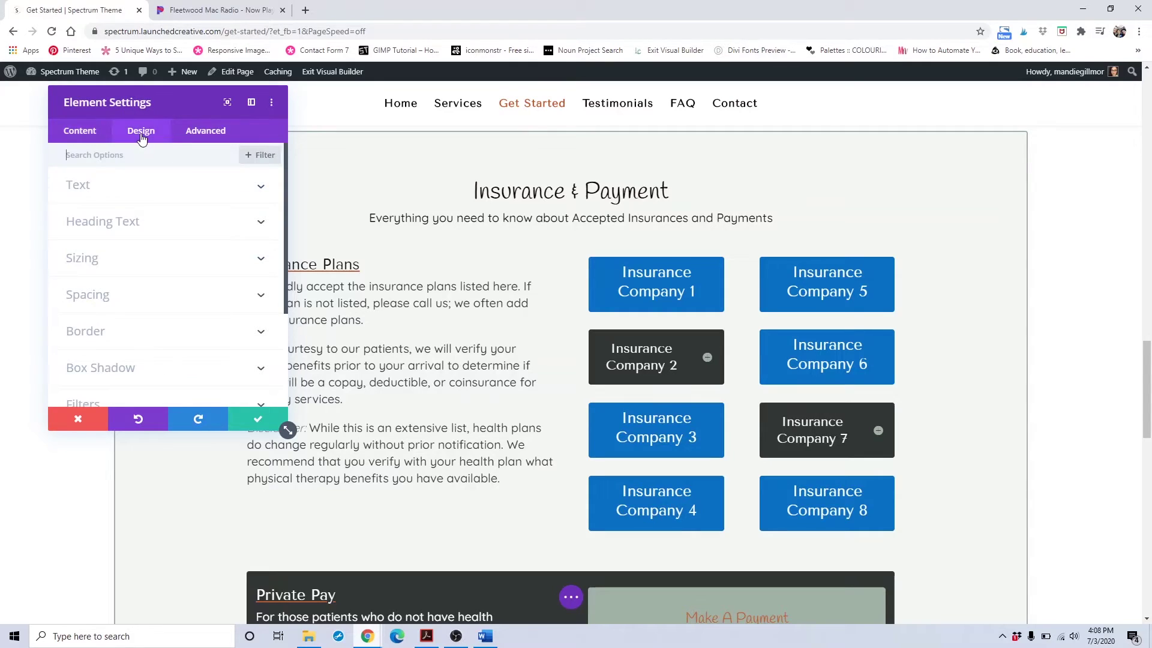
left_click(142, 332)
scroll(163, 291, "down", 3)
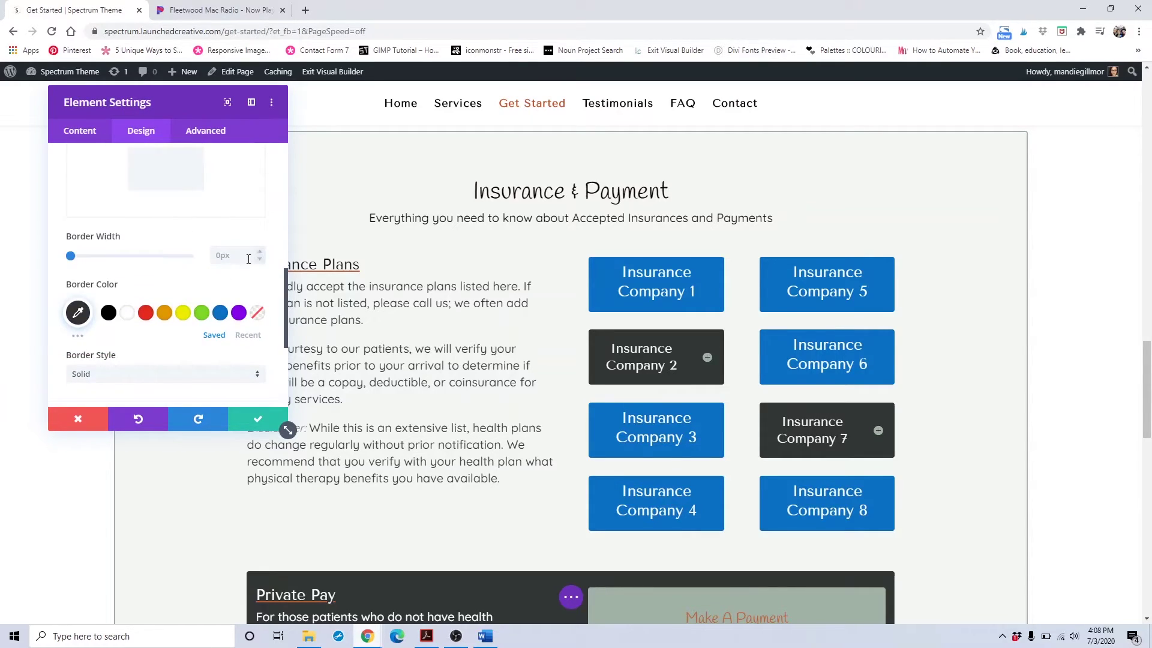
left_click(259, 252)
left_click(260, 253)
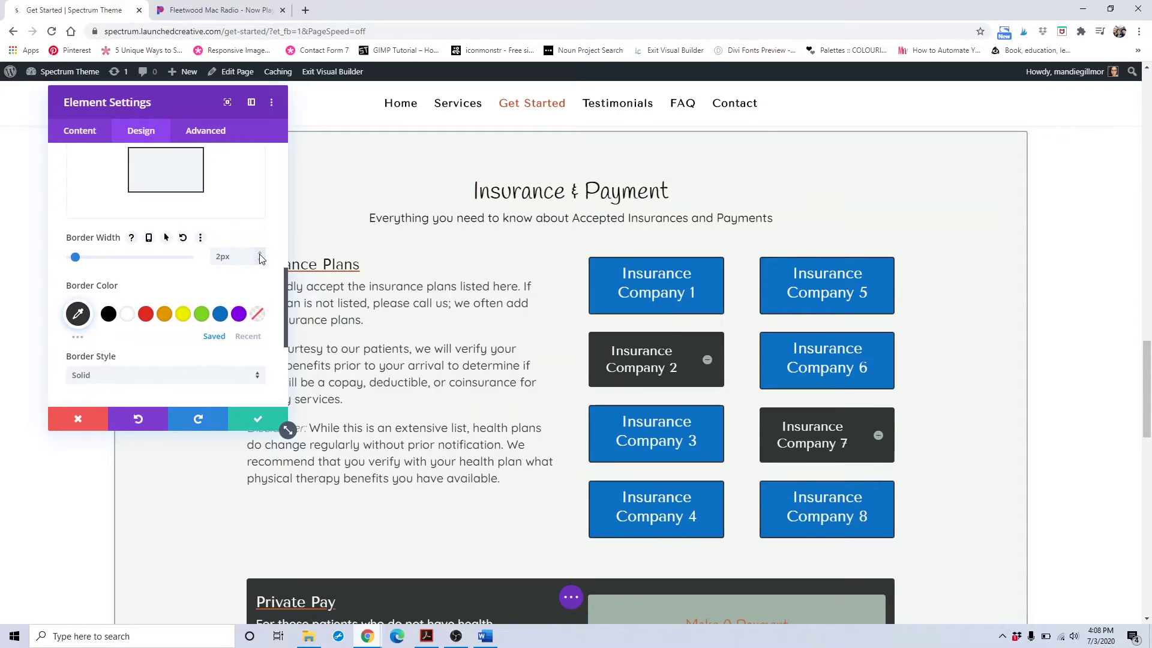
scroll(250, 261, "up", 5)
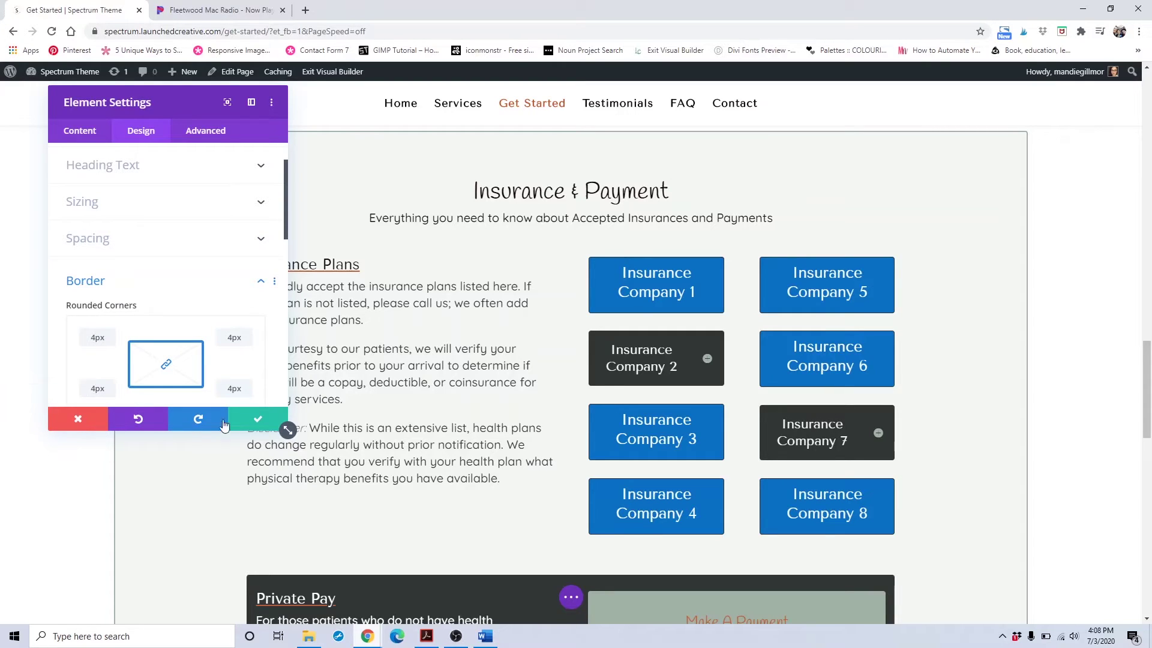
left_click(94, 423)
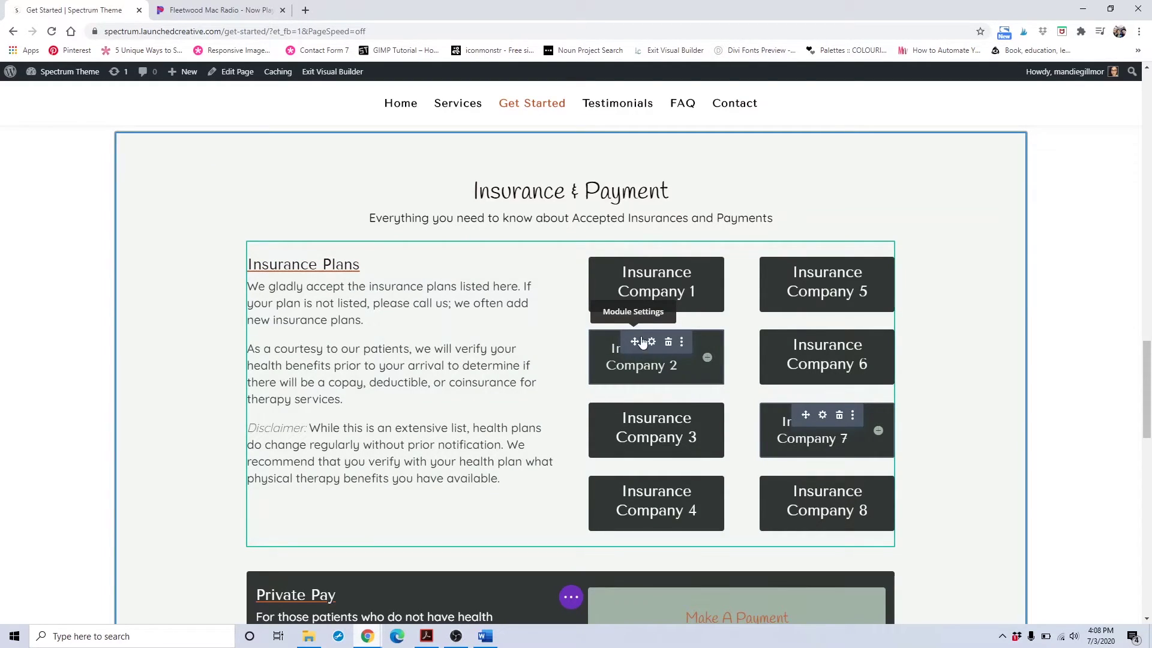
- Set the icon color of the Insurance Company 2 and 7 toggles to blue in one bulk edit
left_click(650, 342)
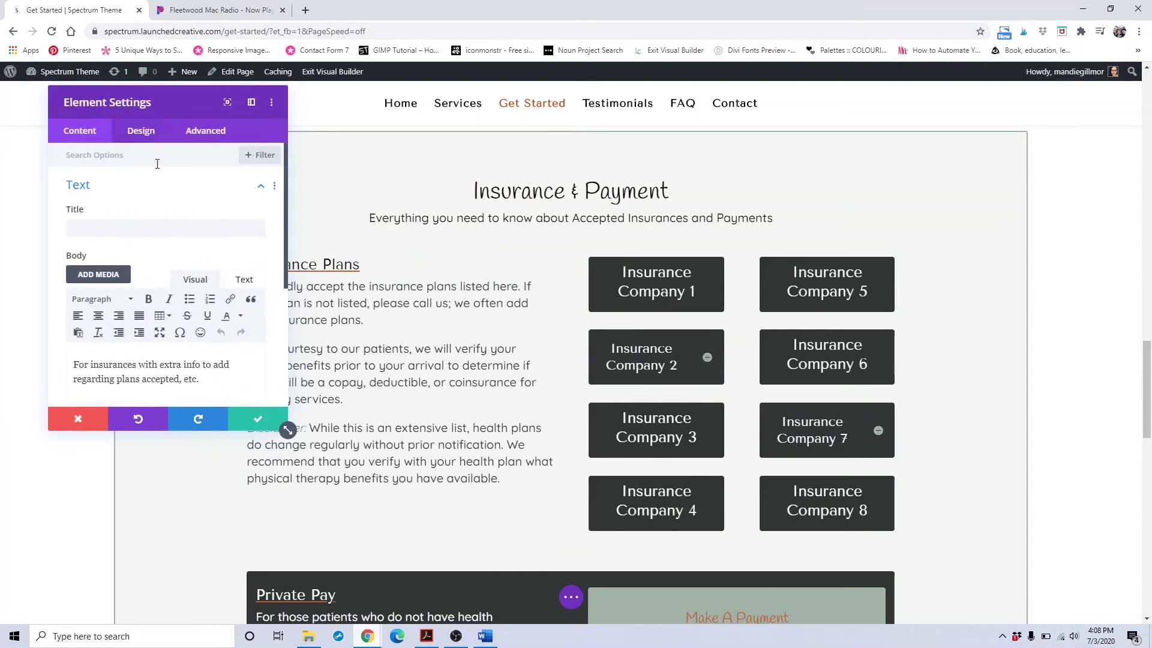
left_click(154, 136)
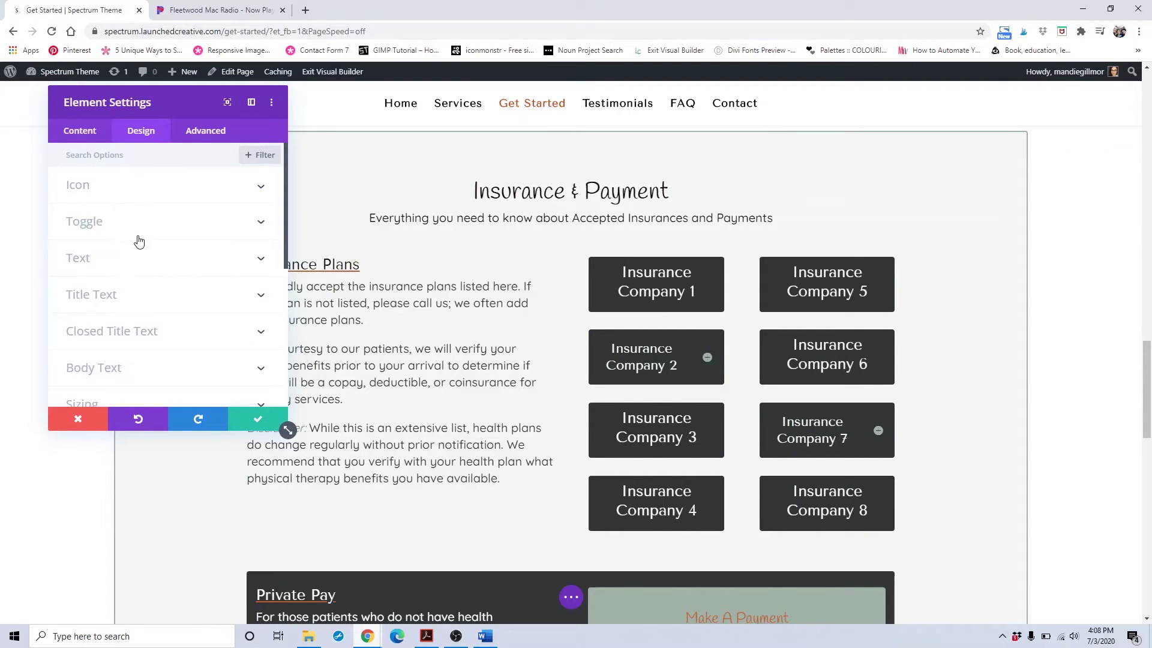
left_click(192, 186)
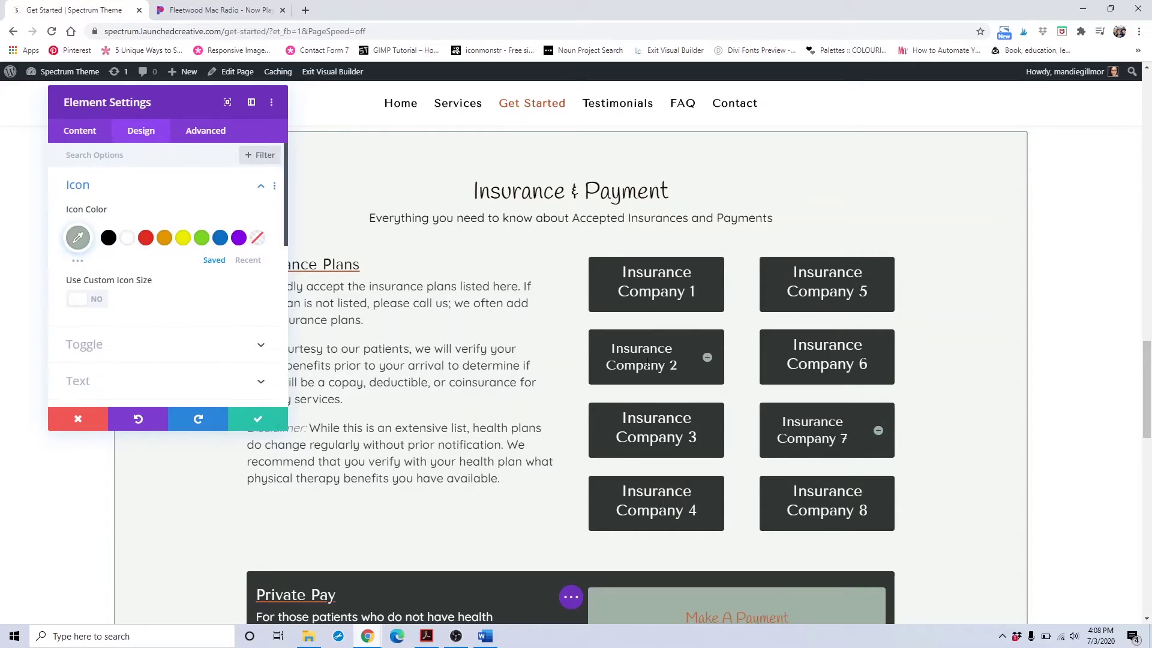
scroll(95, 237, "down", 1)
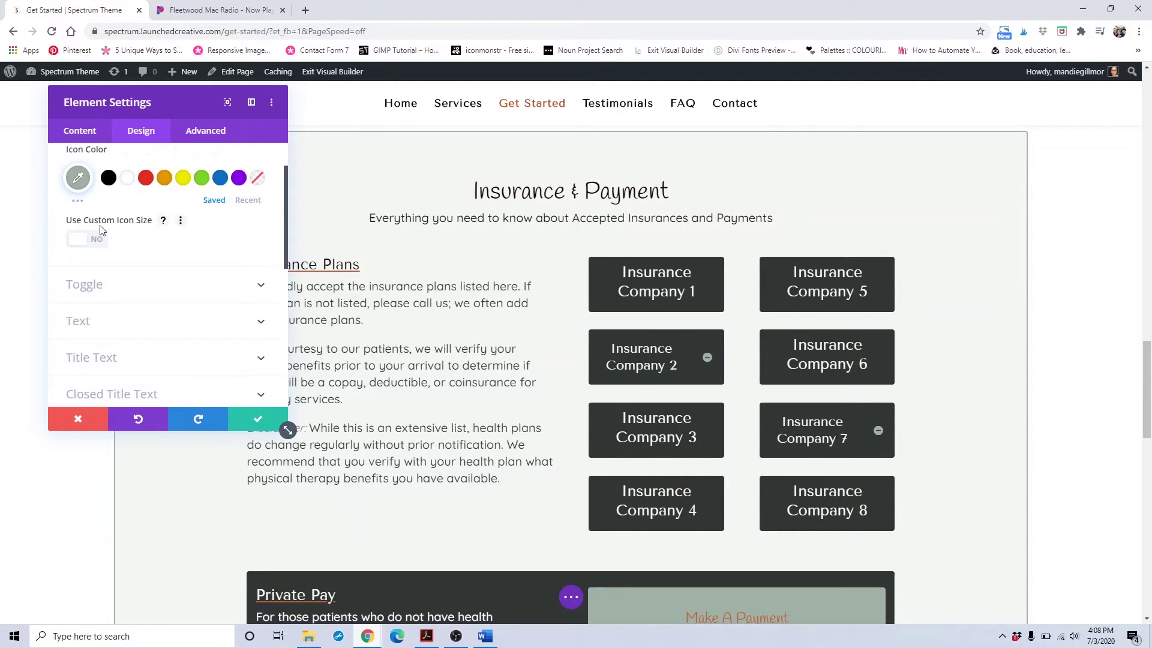
left_click(221, 178)
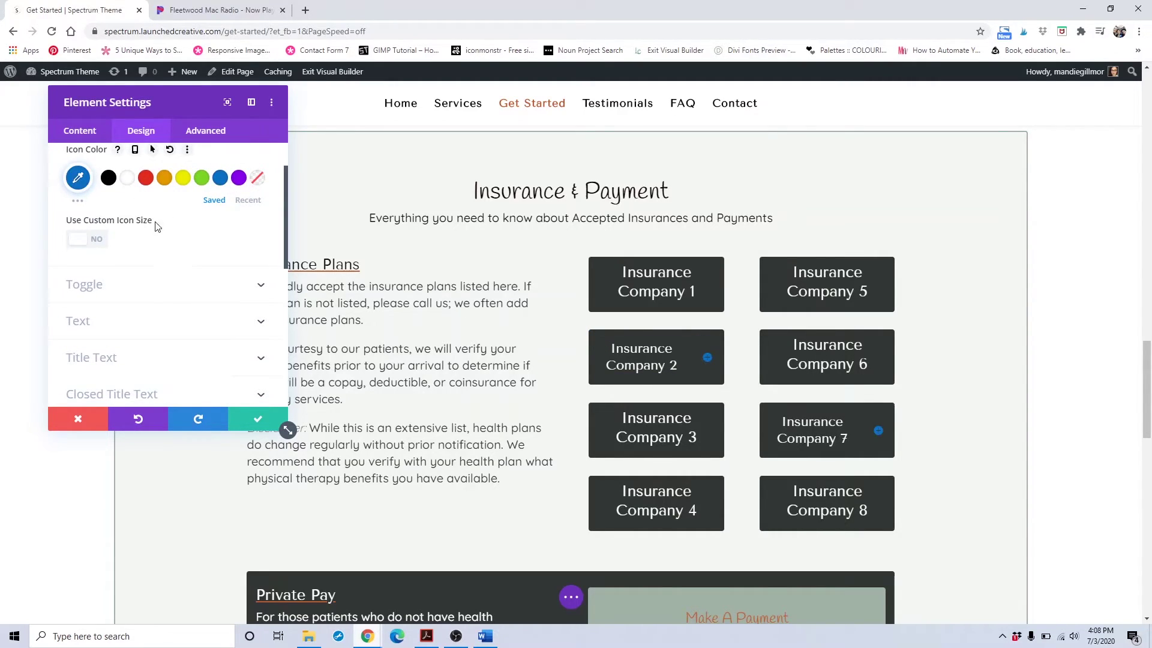
- Set the closed toggle background color of the Insurance Company 2 and 7 toggles to red
scroll(144, 212, "down", 1)
left_click(139, 218)
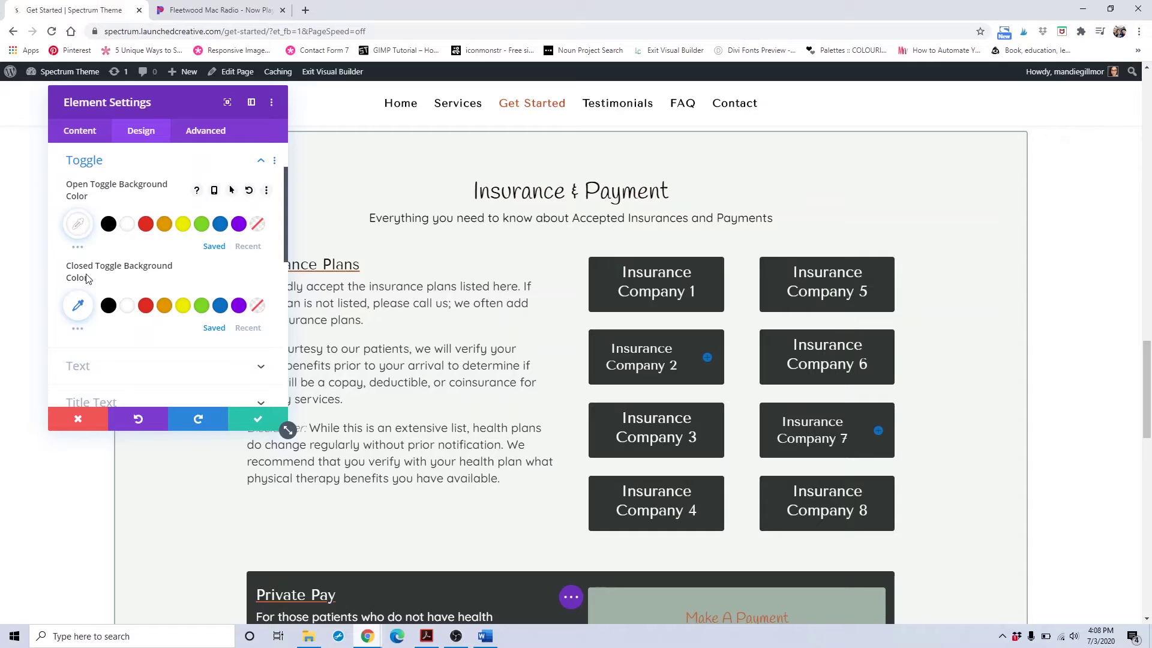
scroll(89, 277, "down", 1)
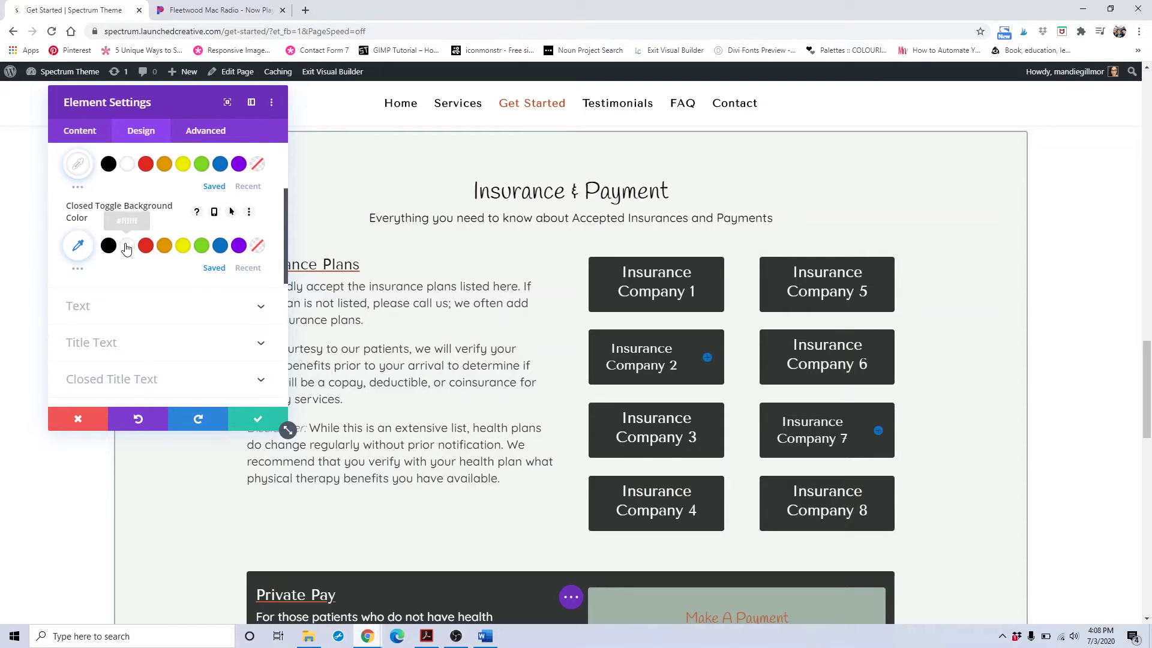
left_click(145, 246)
scroll(150, 252, "down", 1)
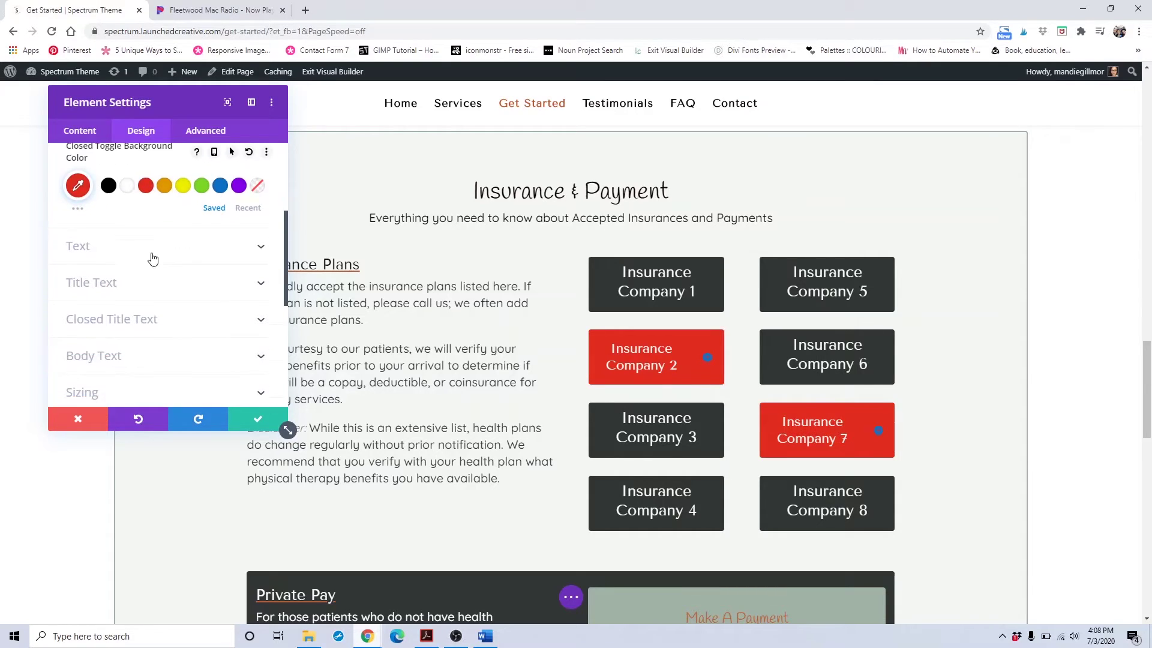
- Try green and black as the open title text color of the Insurance Company 2 and 7 toggles, and reset it
left_click(152, 252)
scroll(149, 275, "down", 2)
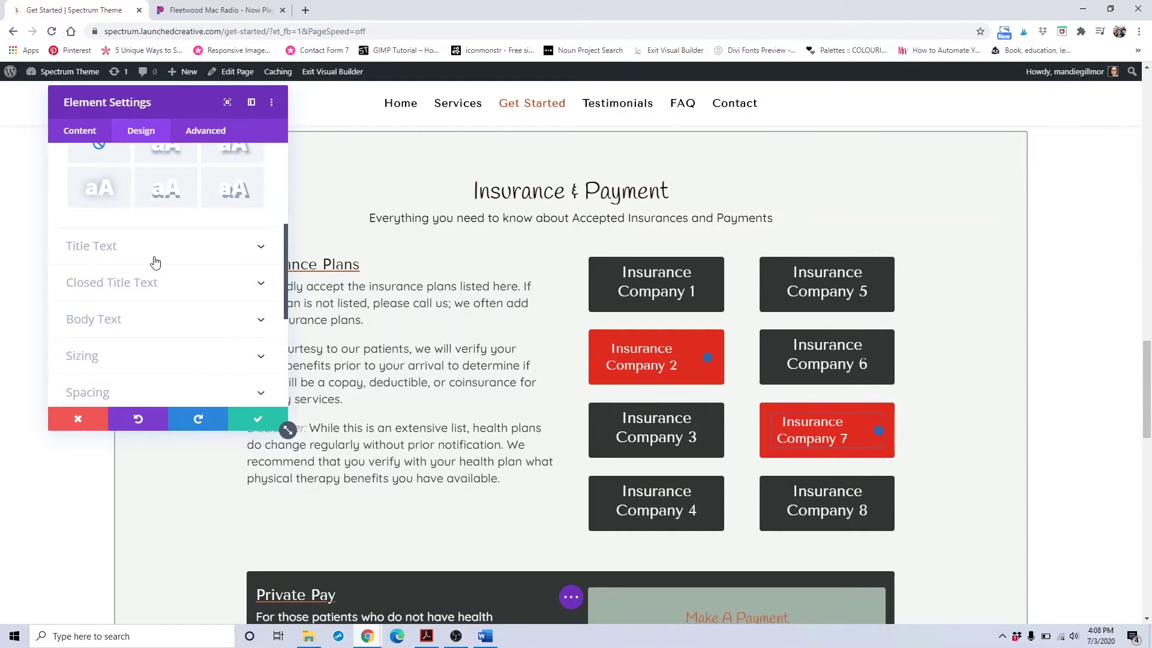
left_click(155, 262)
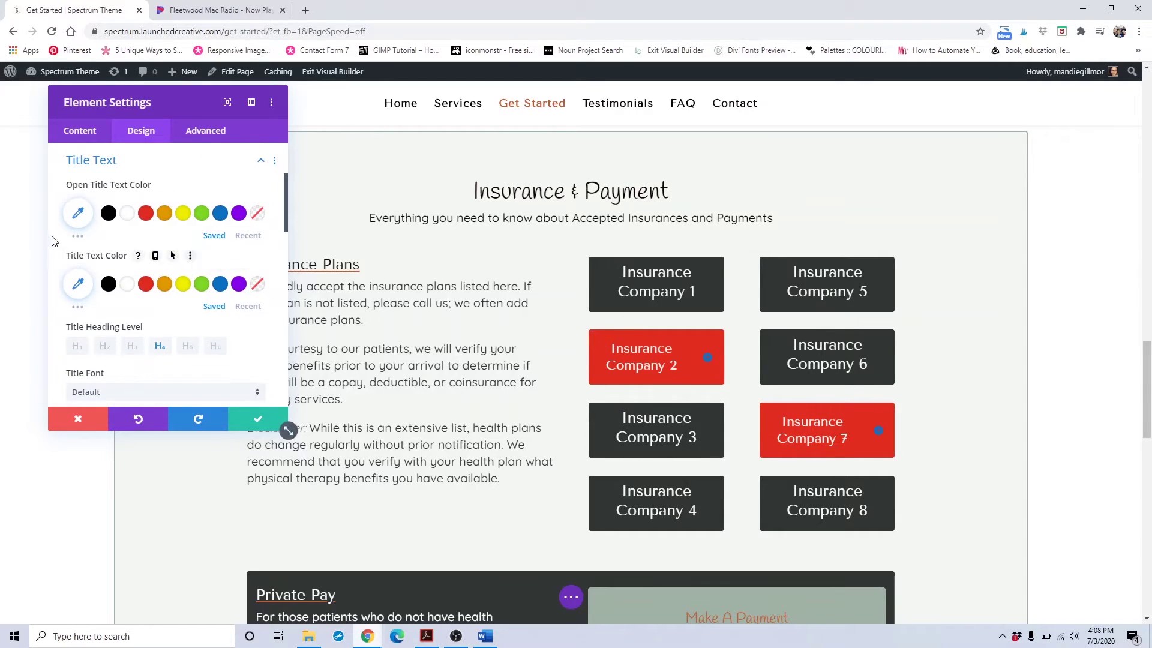
left_click(200, 214)
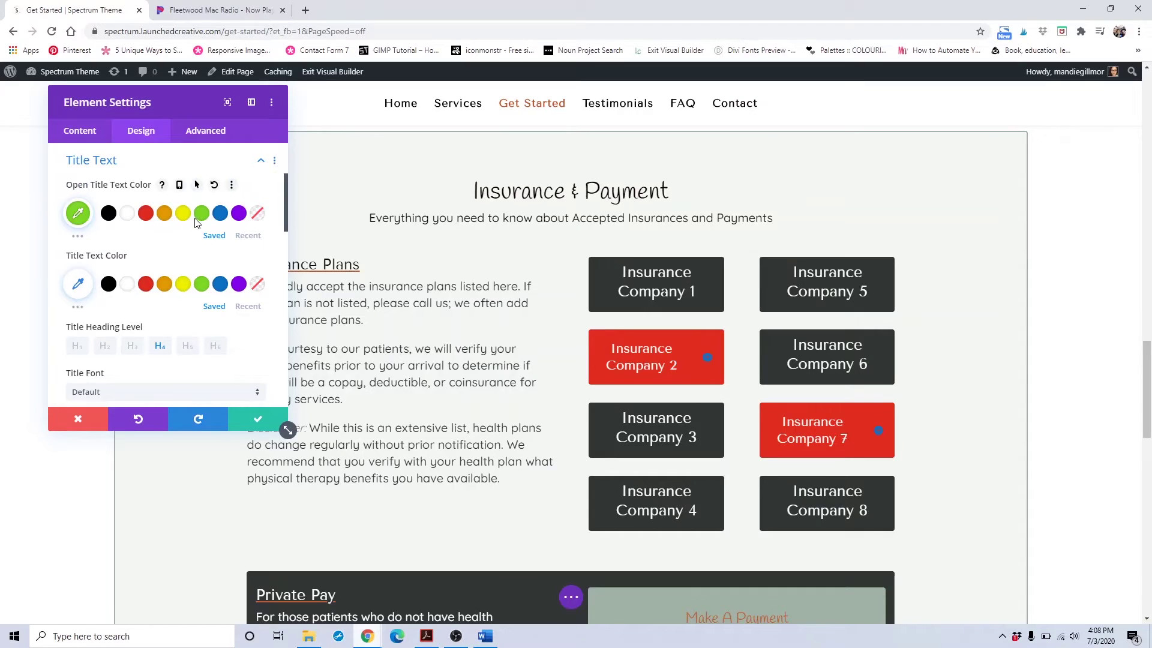
left_click(108, 213)
left_click(214, 187)
scroll(174, 240, "down", 2)
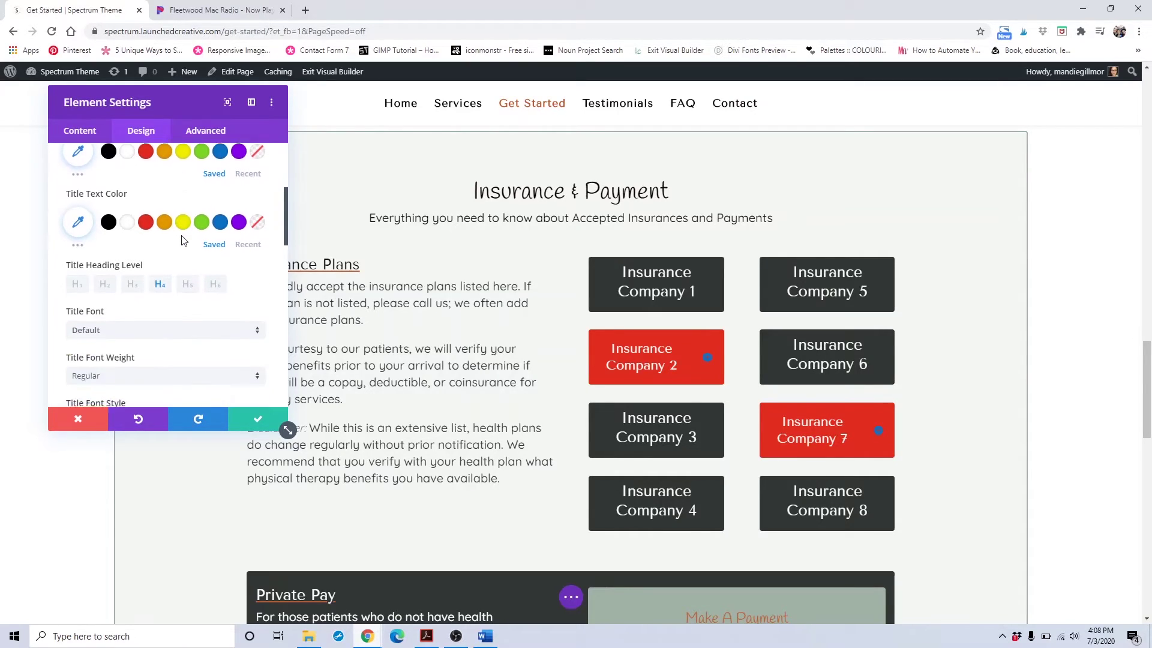
scroll(159, 248, "up", 2)
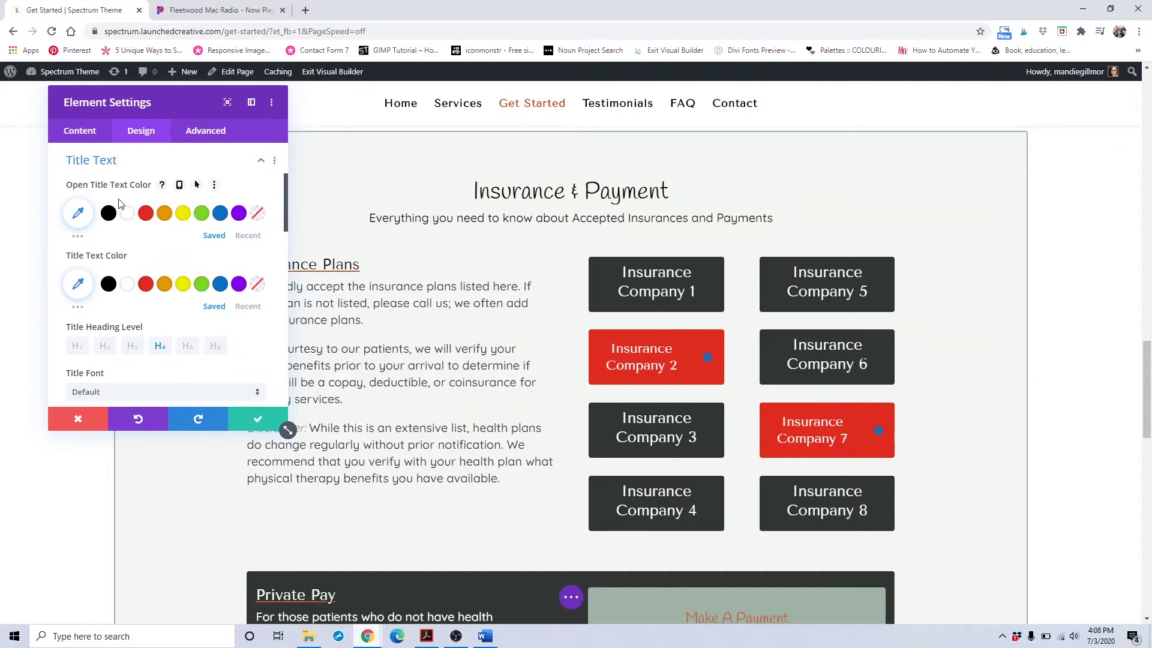
- Try blue, purple and black closed title text on the Insurance Company 2 and 7 toggles, and discard all of their bulk changes
scroll(122, 203, "down", 10)
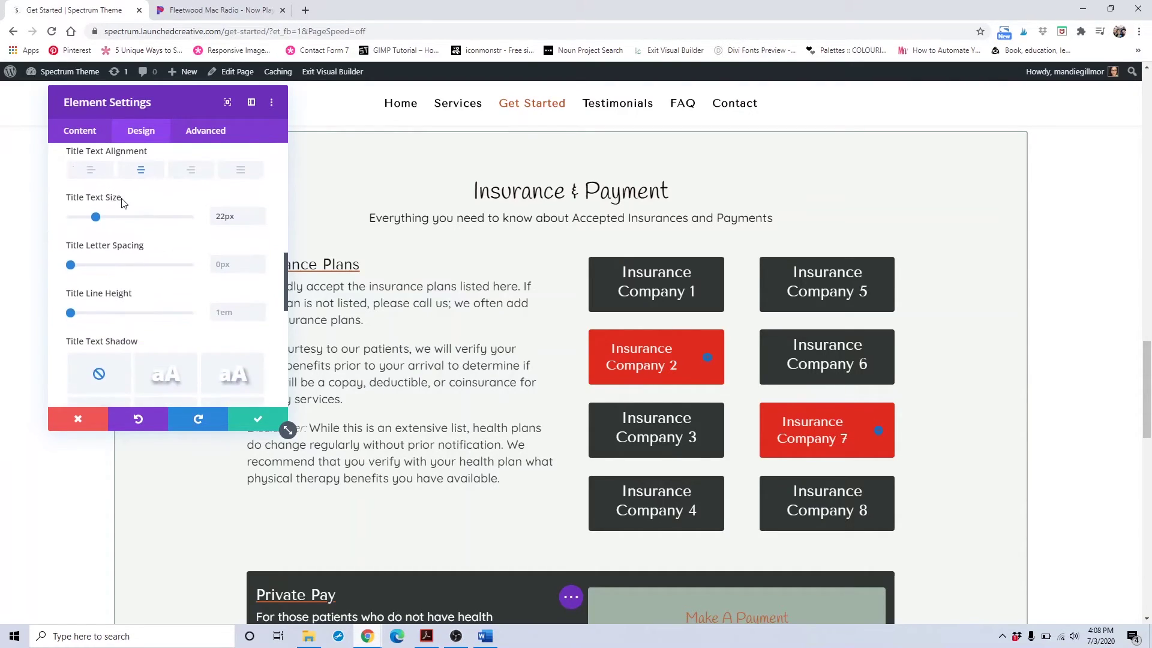
scroll(122, 202, "down", 2)
left_click(123, 181)
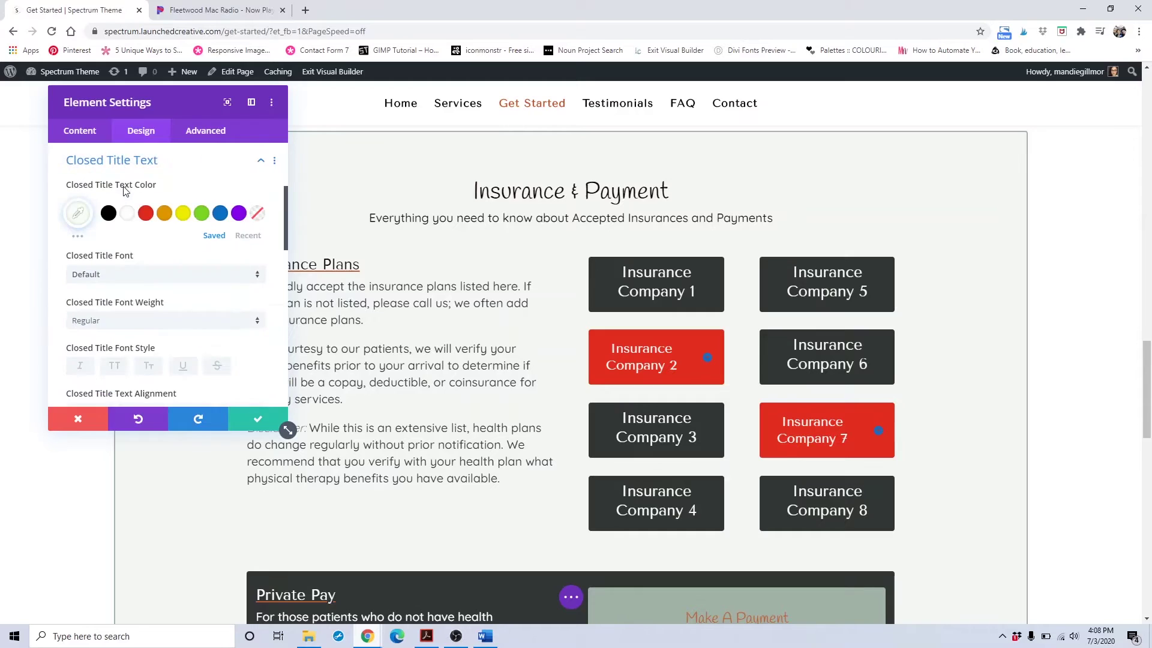
left_click(146, 214)
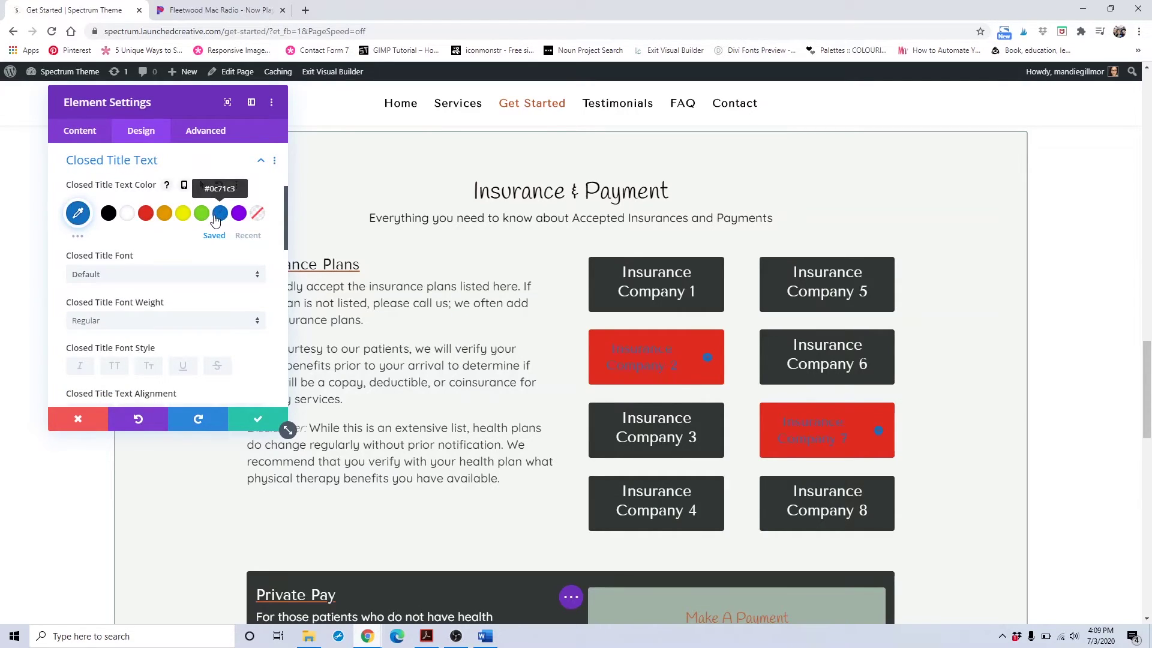
left_click(239, 213)
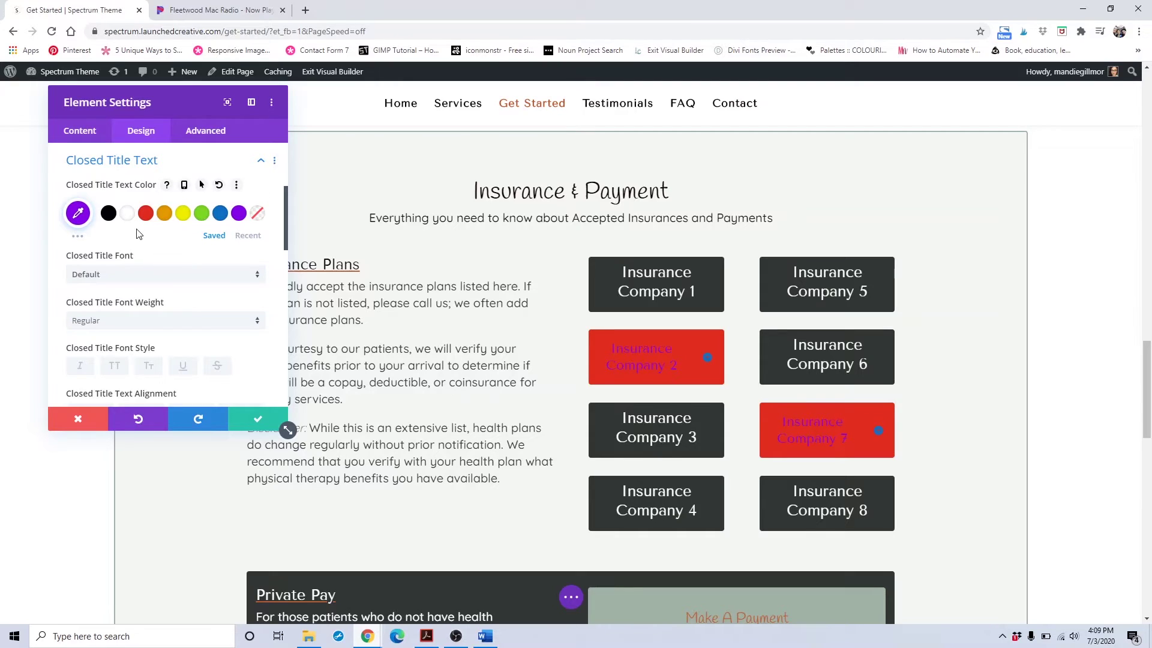
left_click(109, 213)
scroll(138, 251, "down", 2)
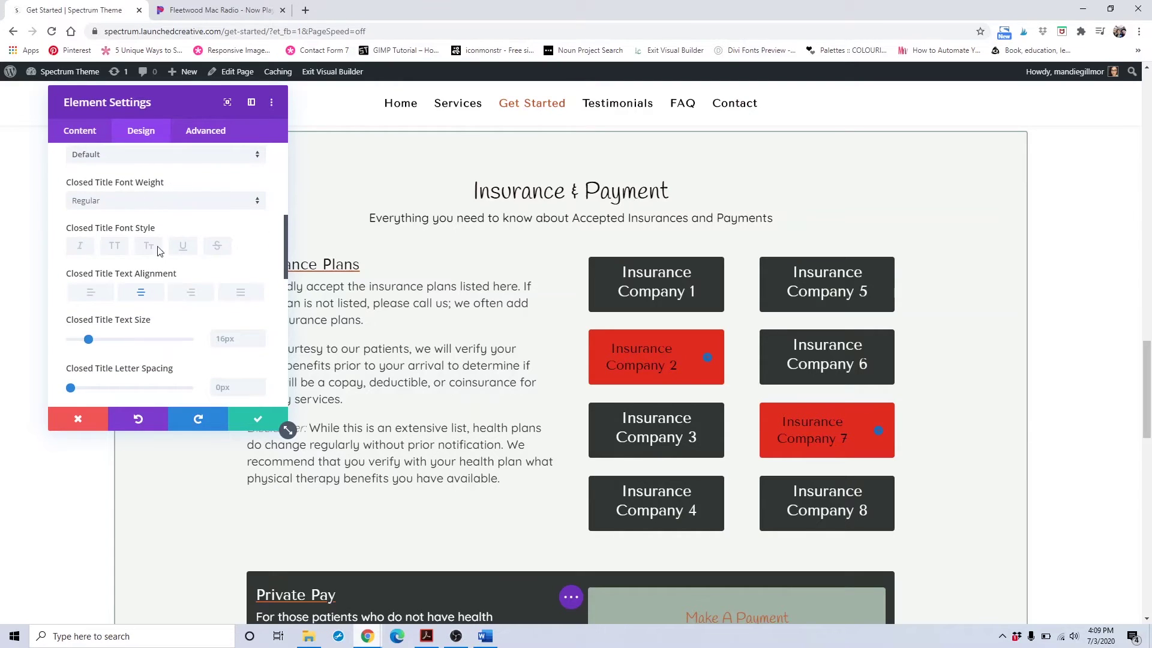
scroll(159, 251, "down", 3)
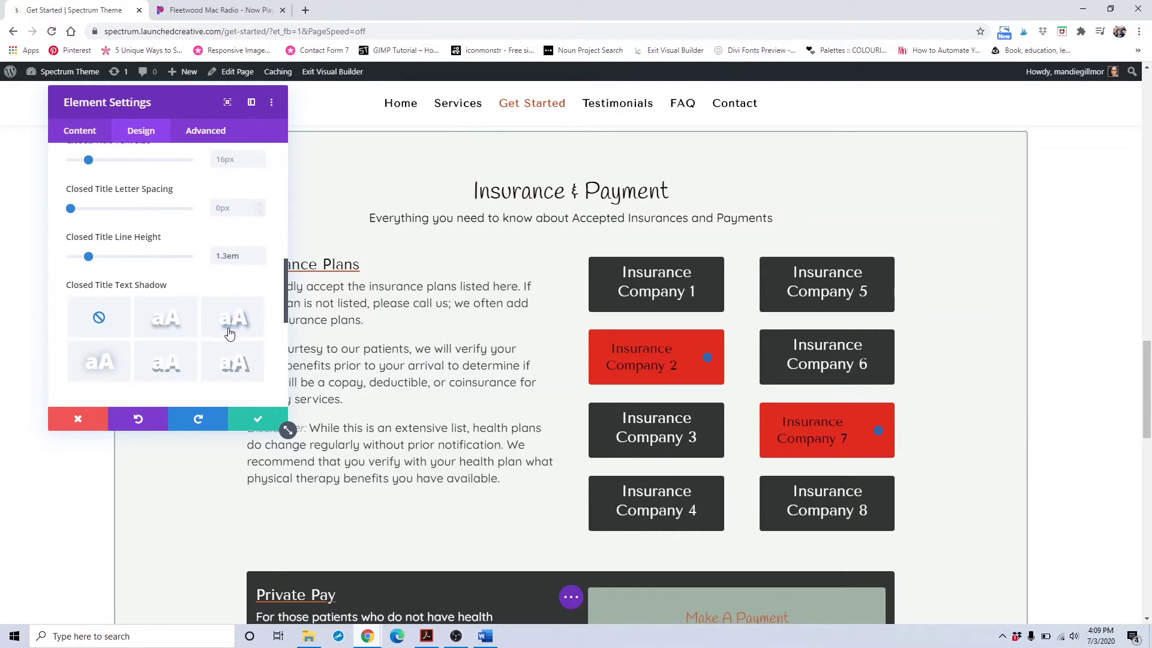
left_click(68, 424)
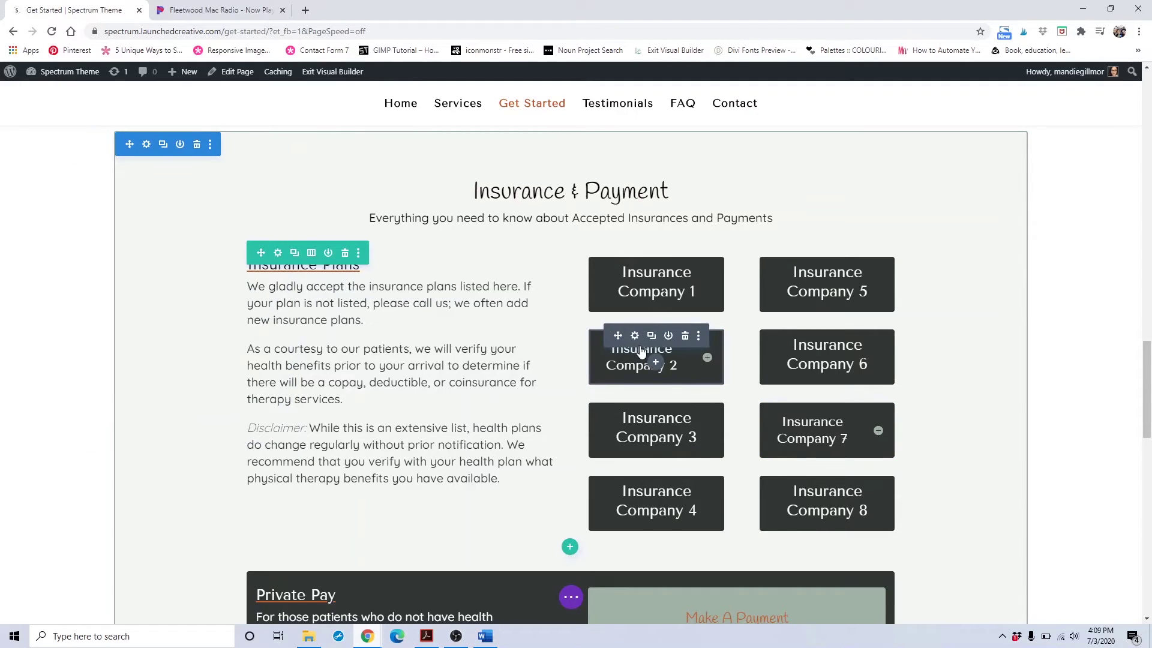
- Show the editable body text of the Insurance Company 1 text module, and close its settings without changes
left_click(635, 263)
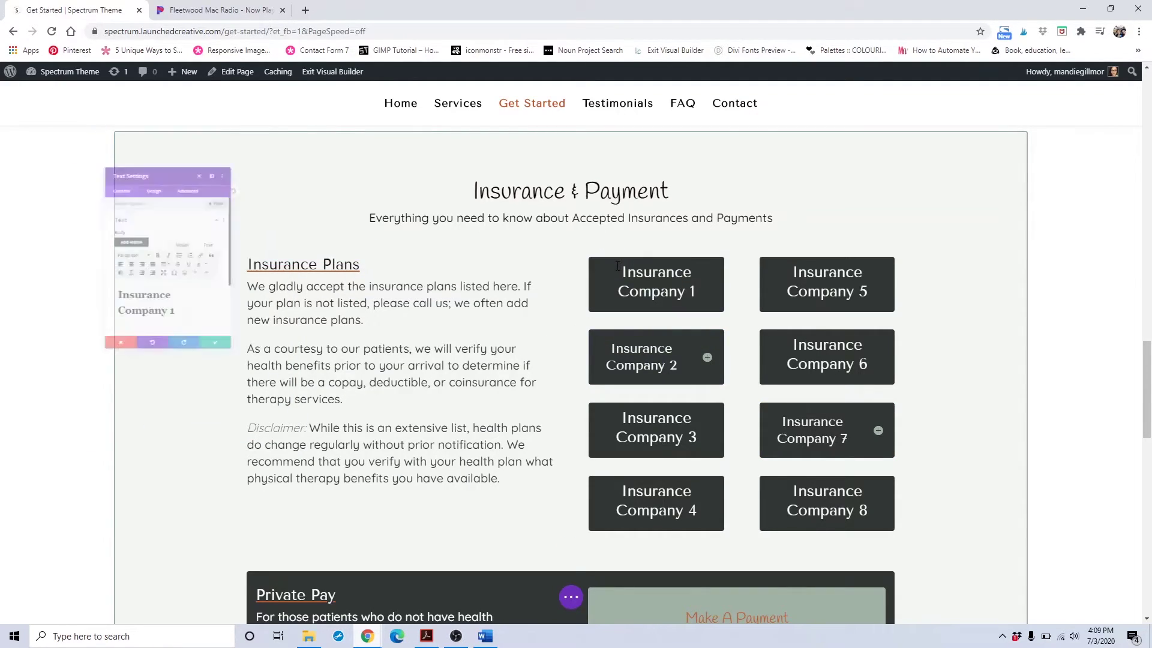
scroll(78, 299, "down", 2)
double_click(155, 237)
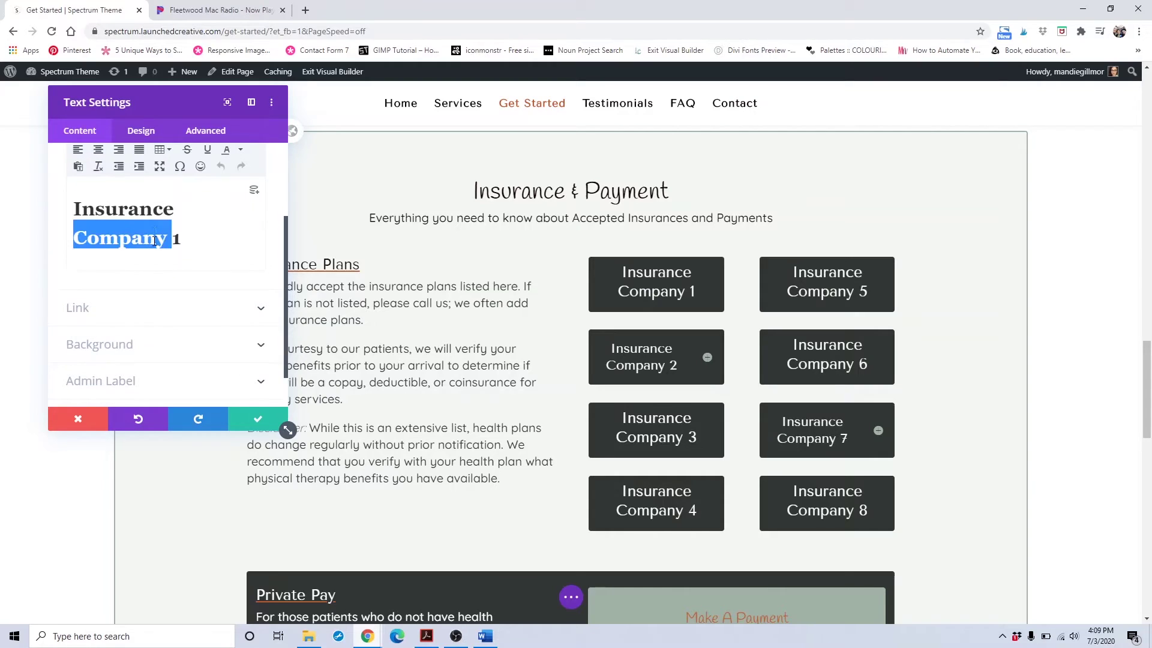
left_click(152, 207)
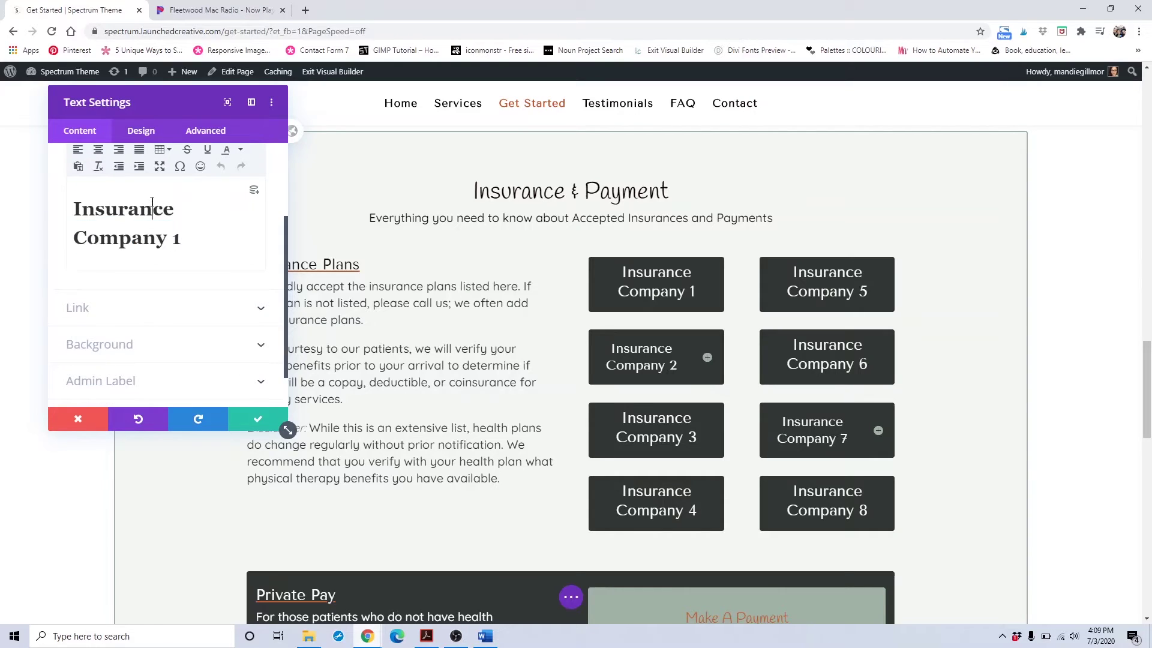
left_click(78, 418)
- Show the editable title and body text of the Insurance Company 2 toggle, and close its settings without changes
left_click(635, 335)
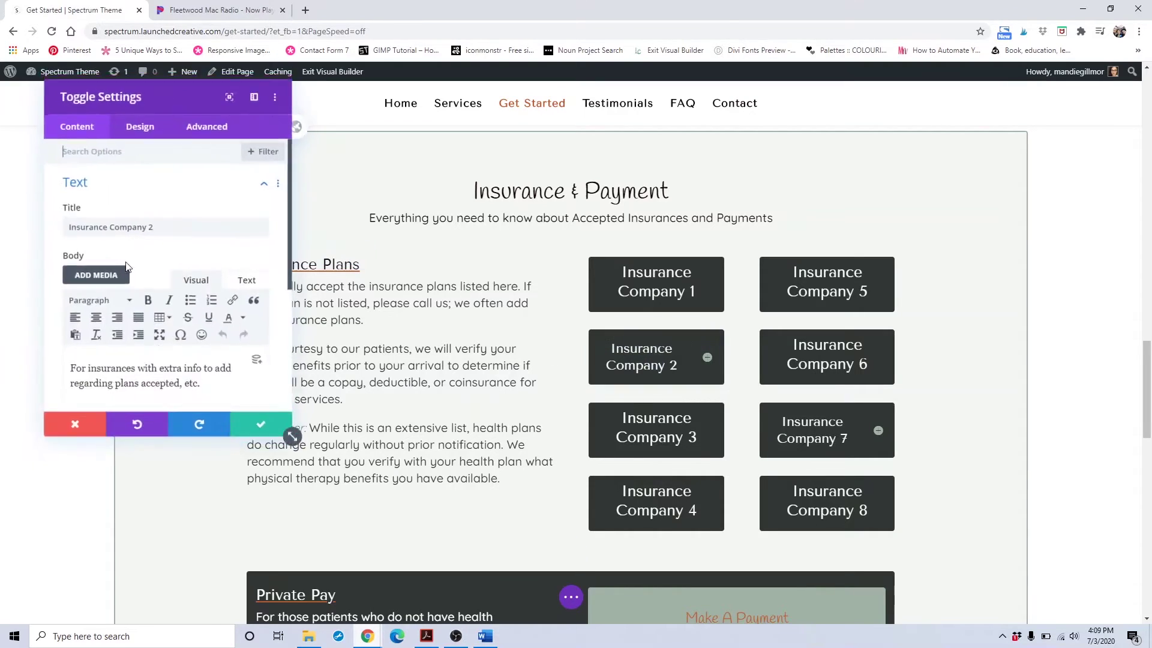
triple_click(114, 228)
scroll(114, 230, "down", 1)
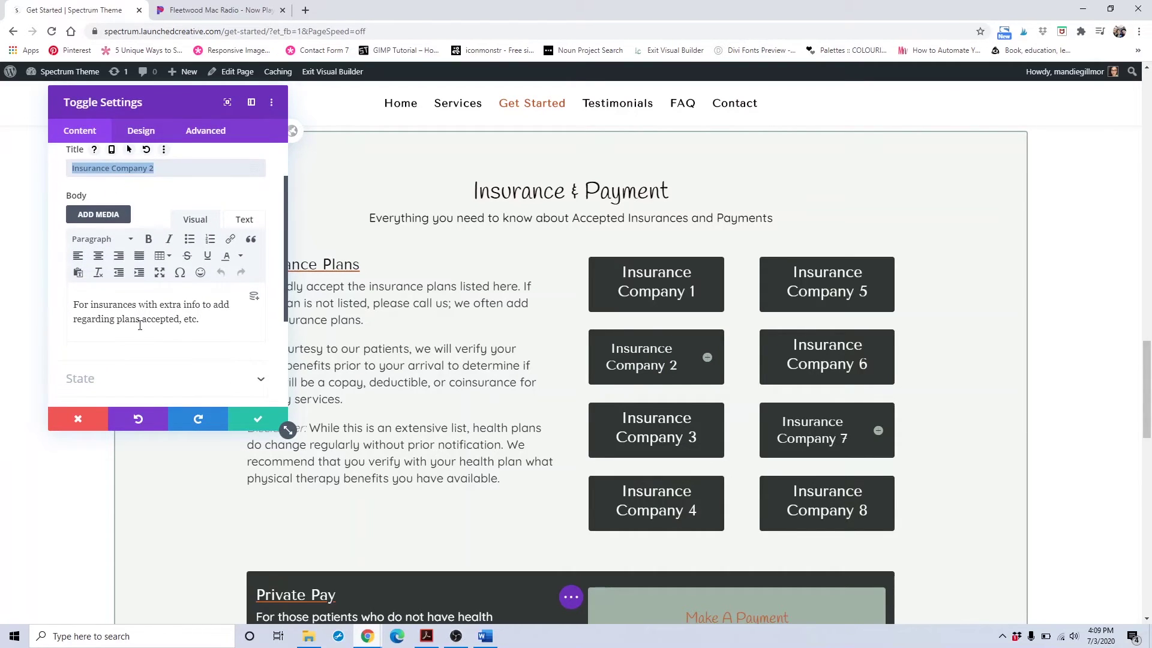
triple_click(139, 322)
left_click(83, 421)
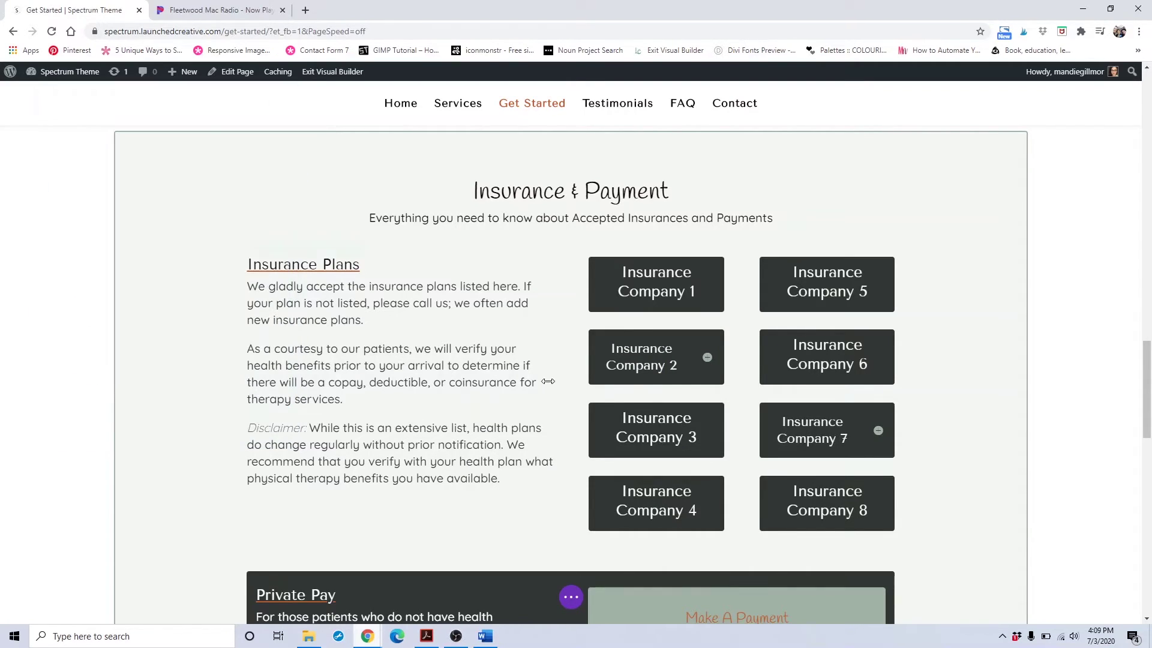
- Try a blue background on the row containing Private Pay and Make A Payment, and discard the row changes
scroll(463, 370, "down", 5)
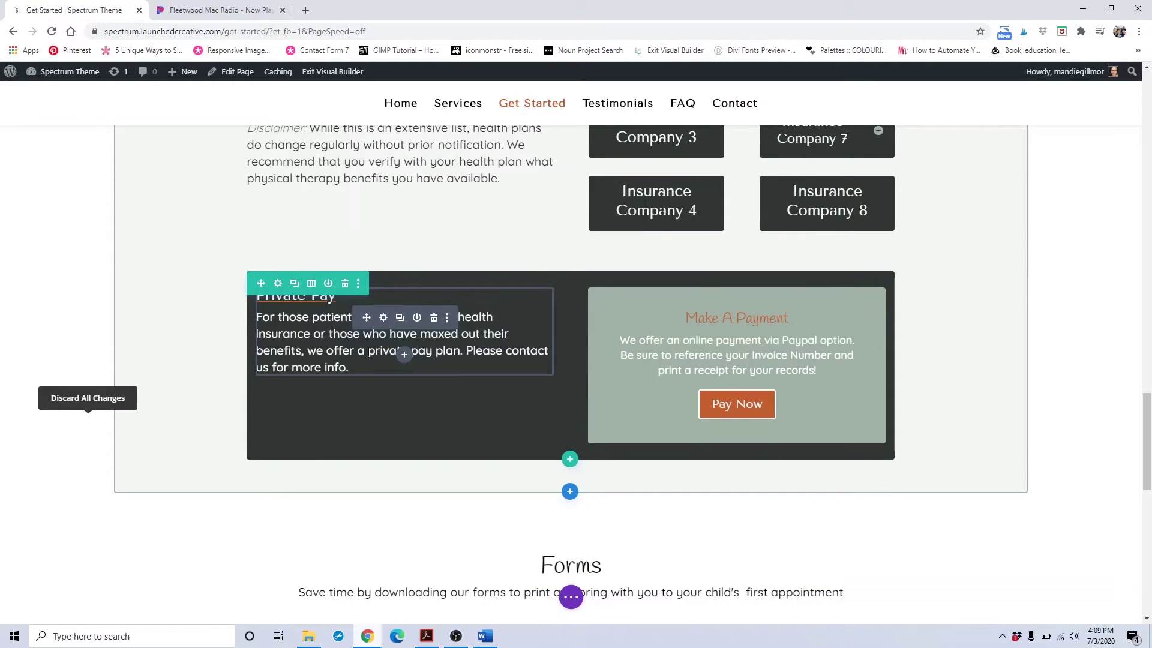
scroll(420, 363, "up", 10)
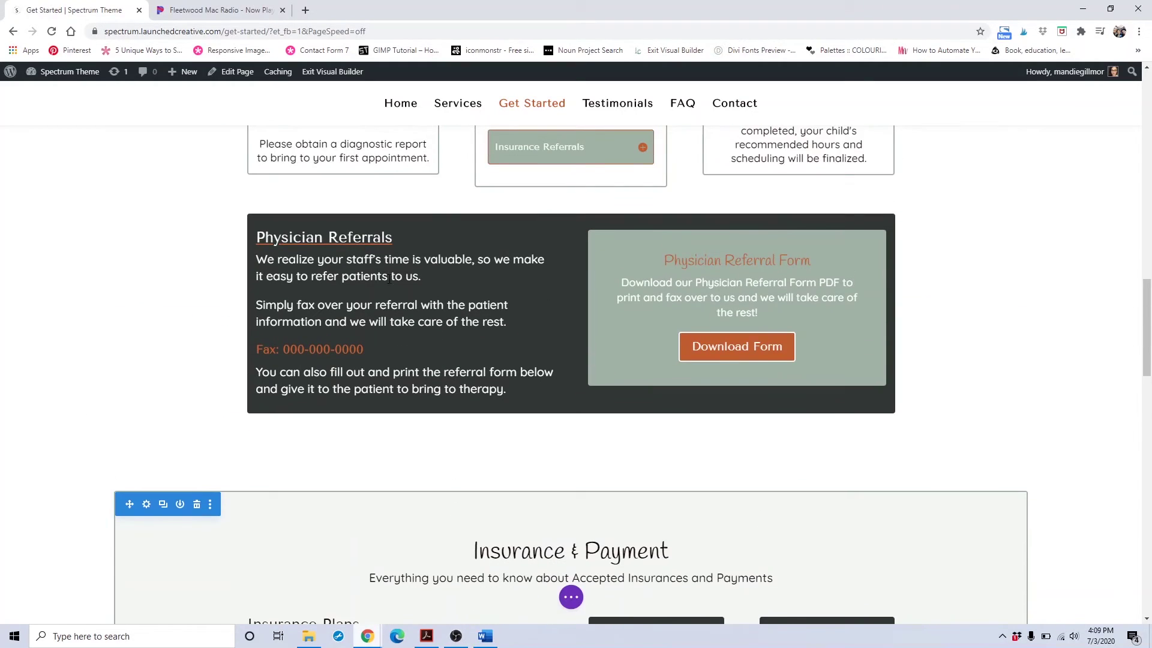
scroll(389, 279, "down", 11)
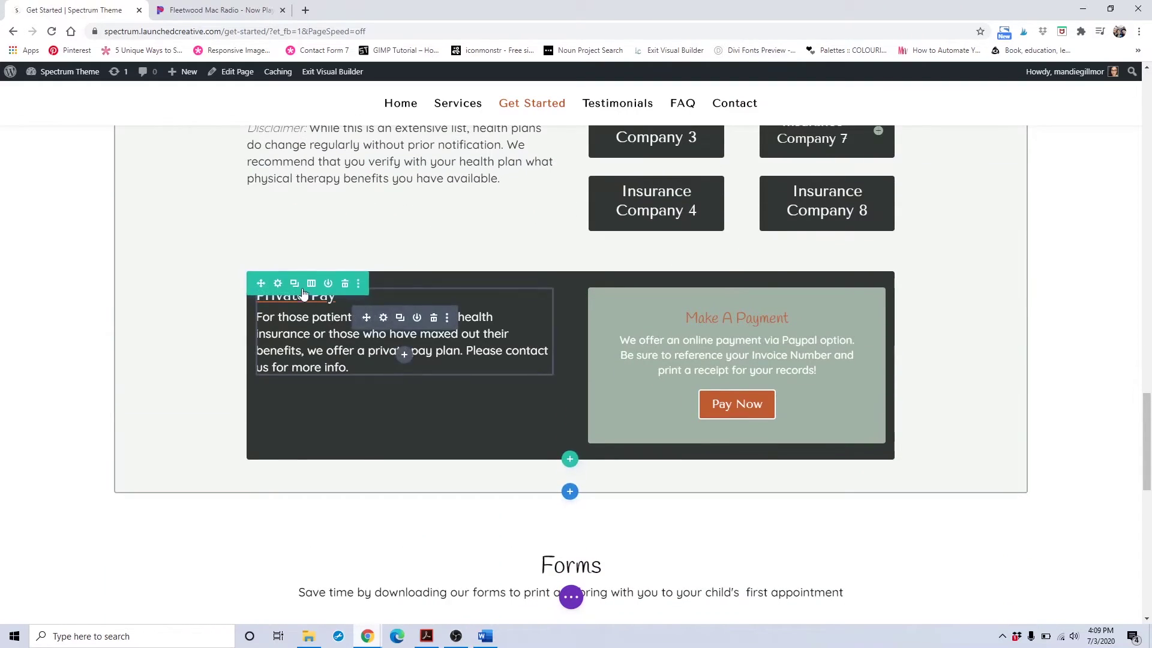
left_click(275, 281)
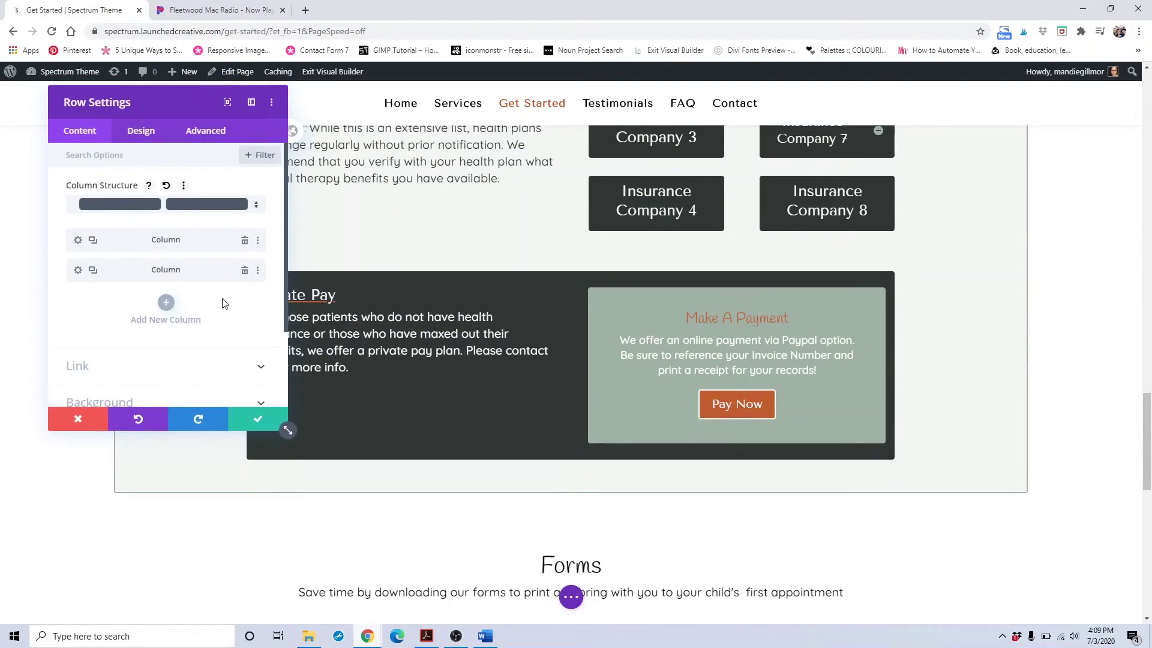
scroll(130, 354, "down", 1)
left_click(130, 346)
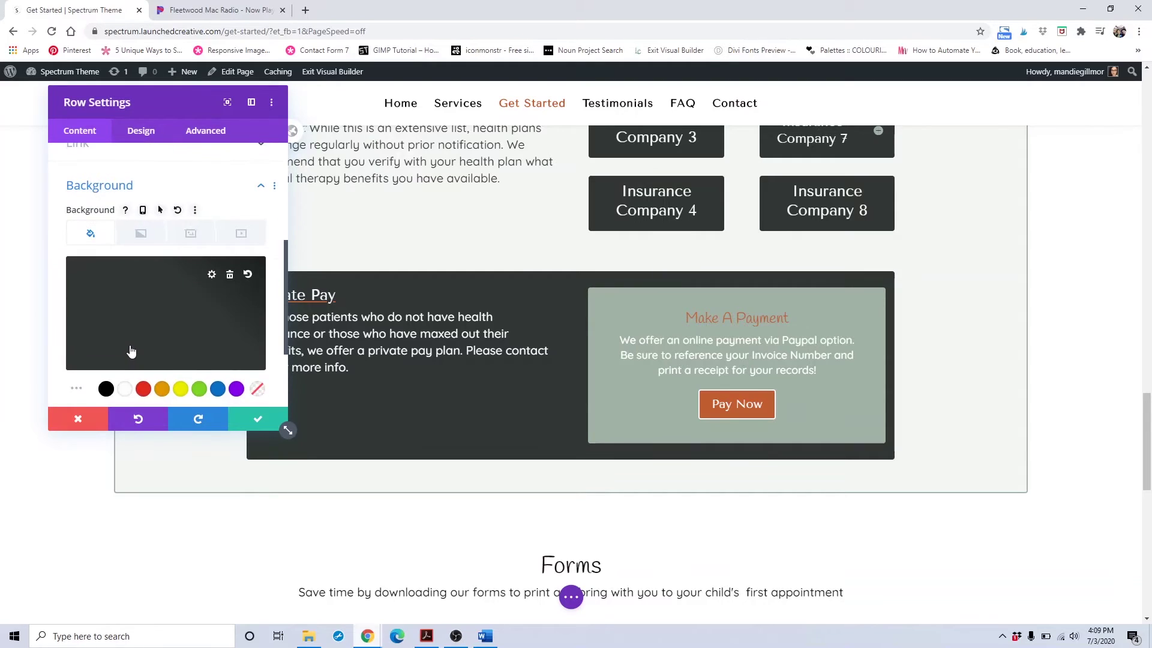
left_click(217, 389)
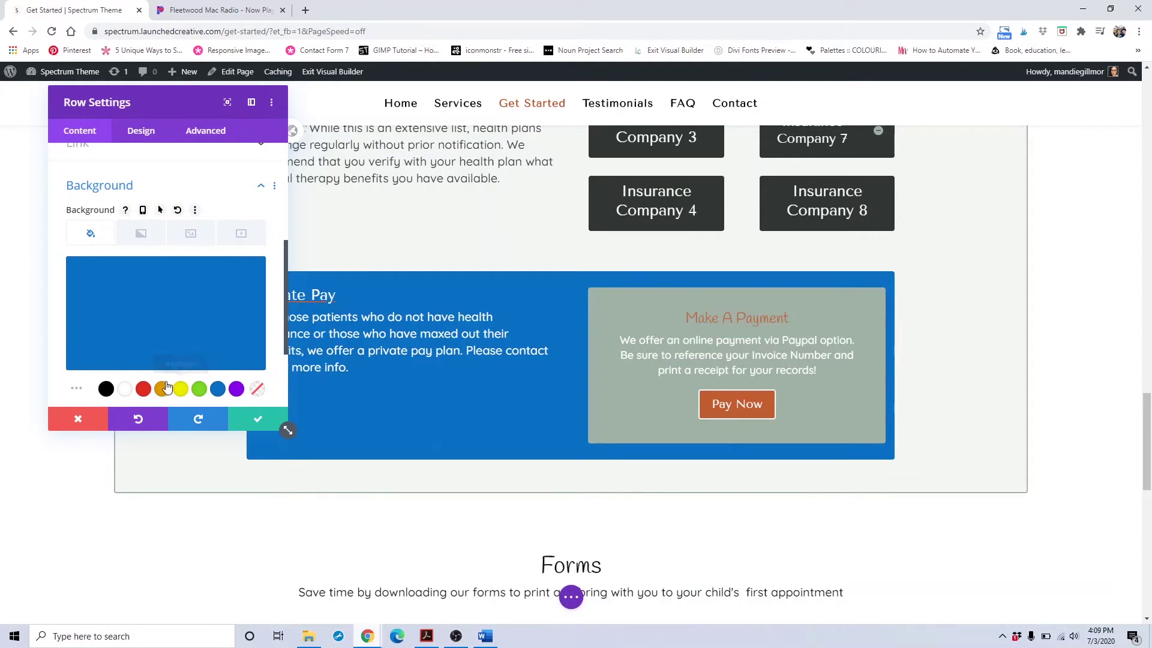
left_click(93, 419)
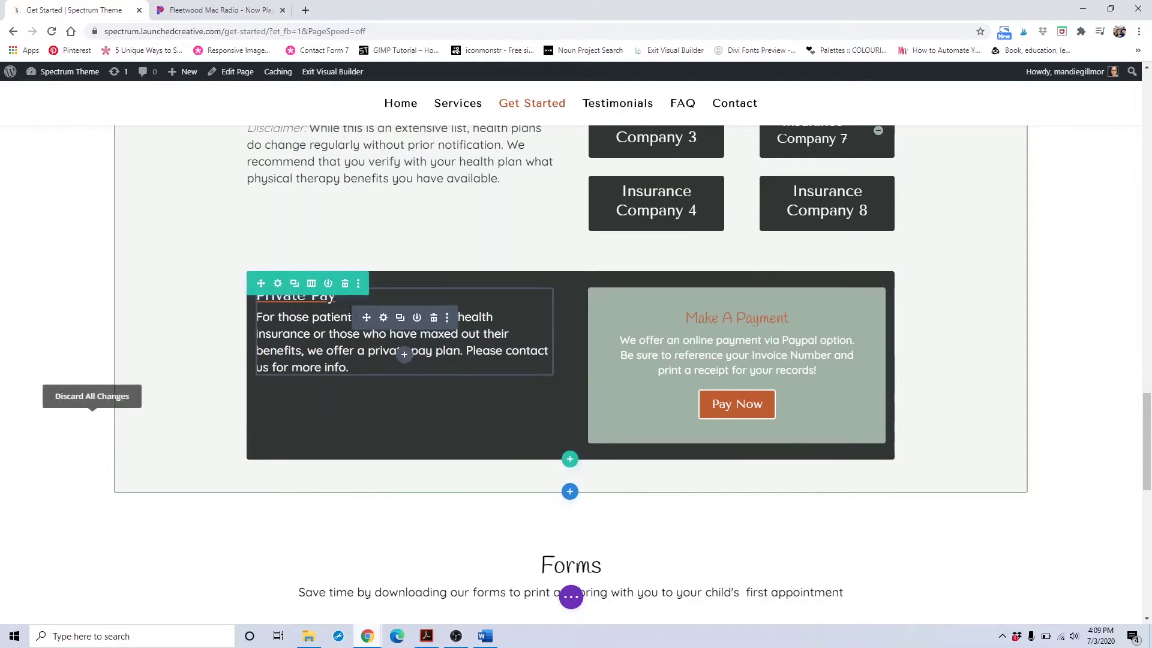
- Examine the heading text font and underline color options of the Private Pay text module, and discard any changes
left_click(383, 316)
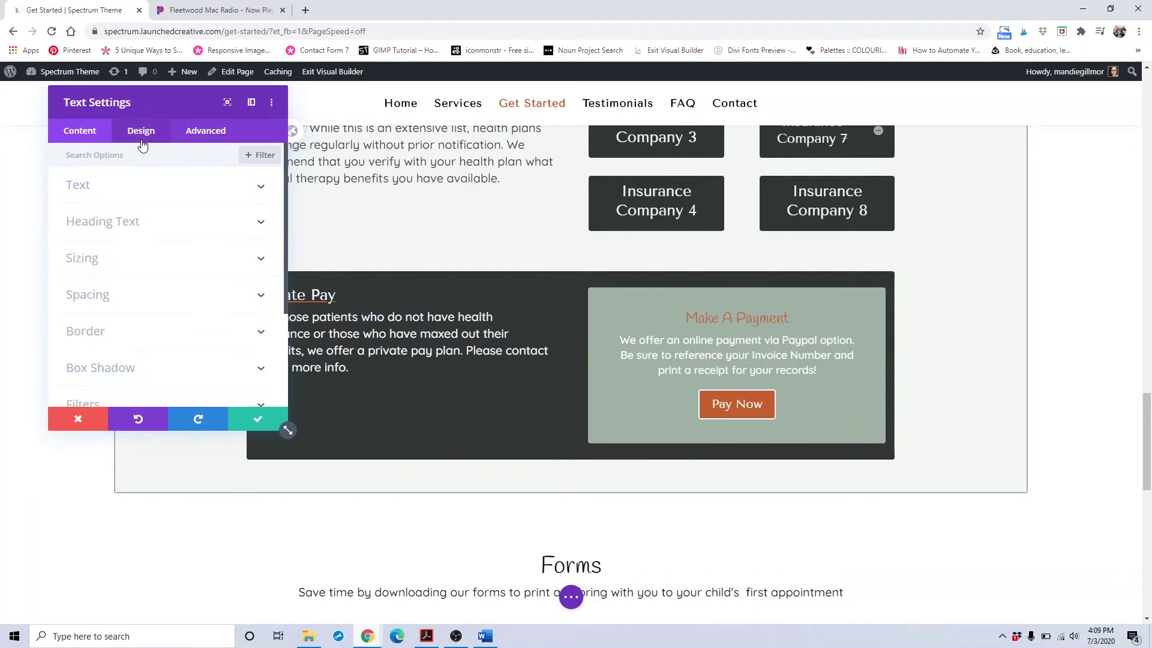
left_click(142, 146)
left_click(97, 239)
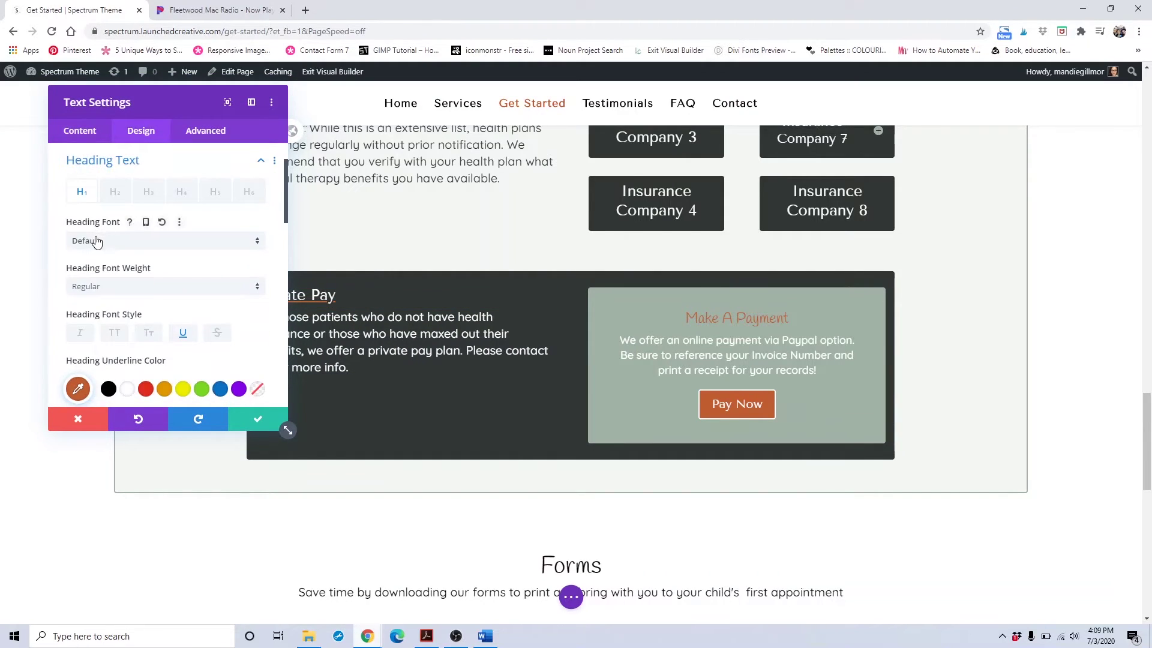
left_click(228, 394)
left_click(79, 421)
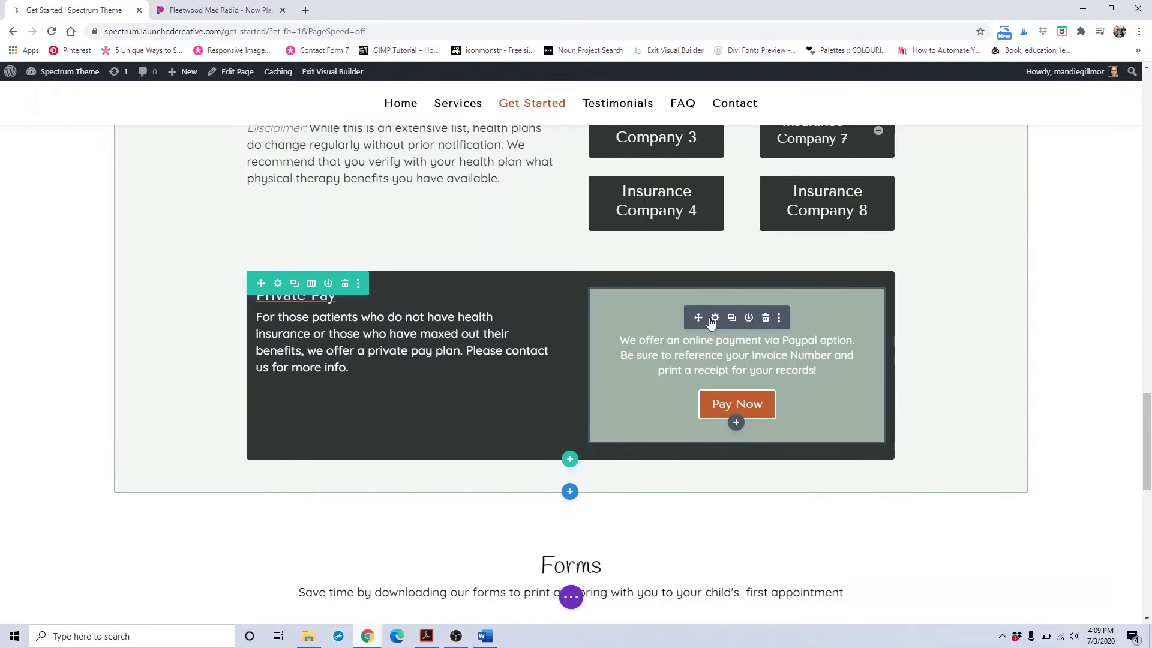
- Examine the content and background settings of the Make A Payment call to action module
left_click(714, 318)
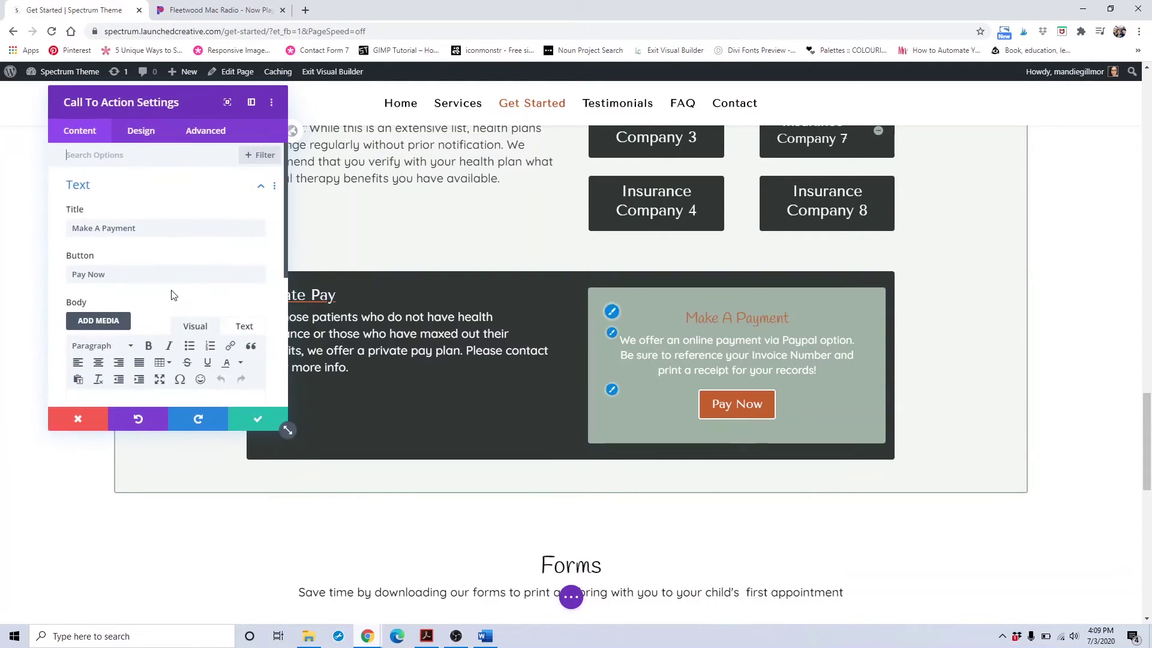
scroll(143, 294, "down", 1)
scroll(142, 294, "down", 3)
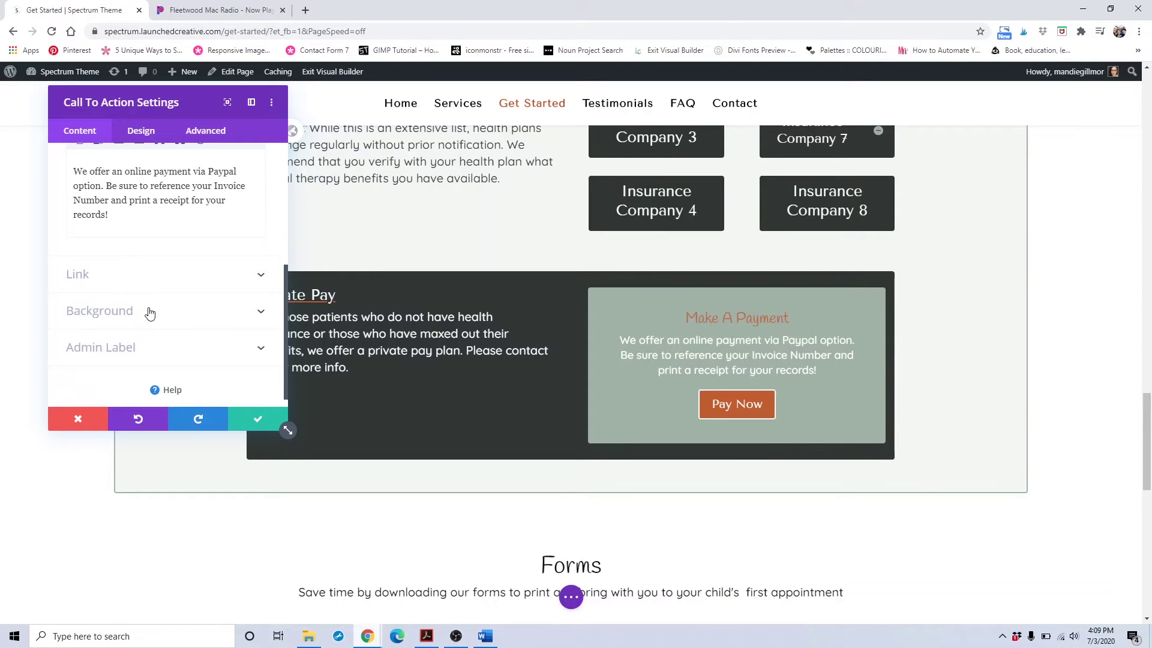
left_click(150, 312)
scroll(154, 308, "up", 2)
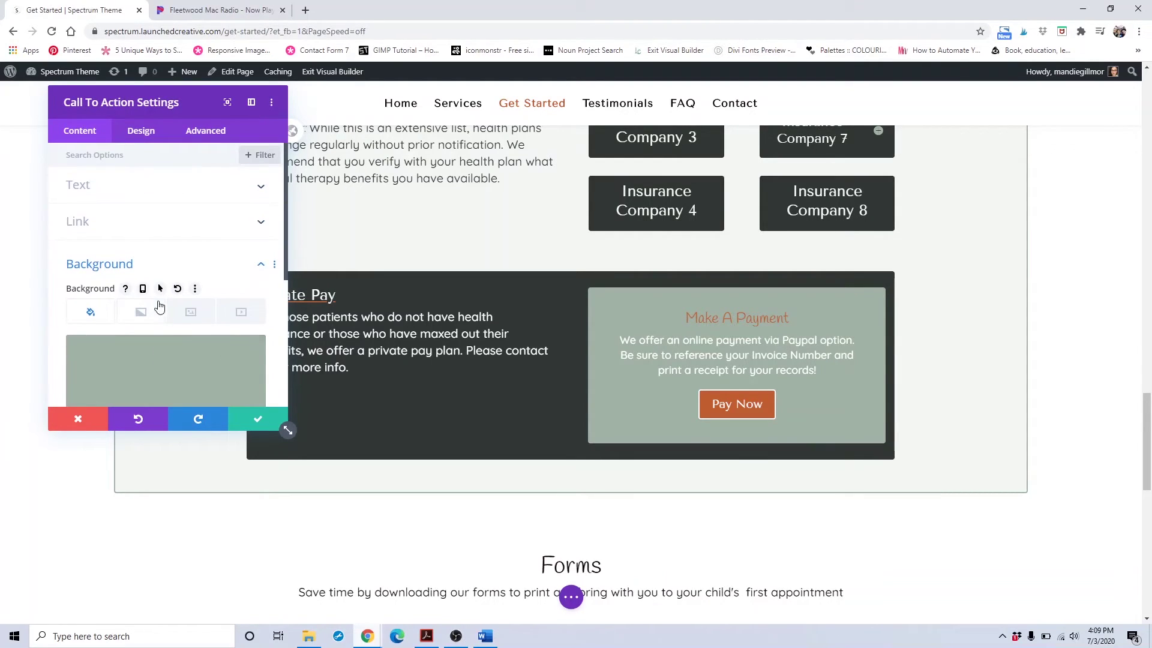
- Examine the text fields and button link URL of the Make A Payment call to action module
left_click(201, 188)
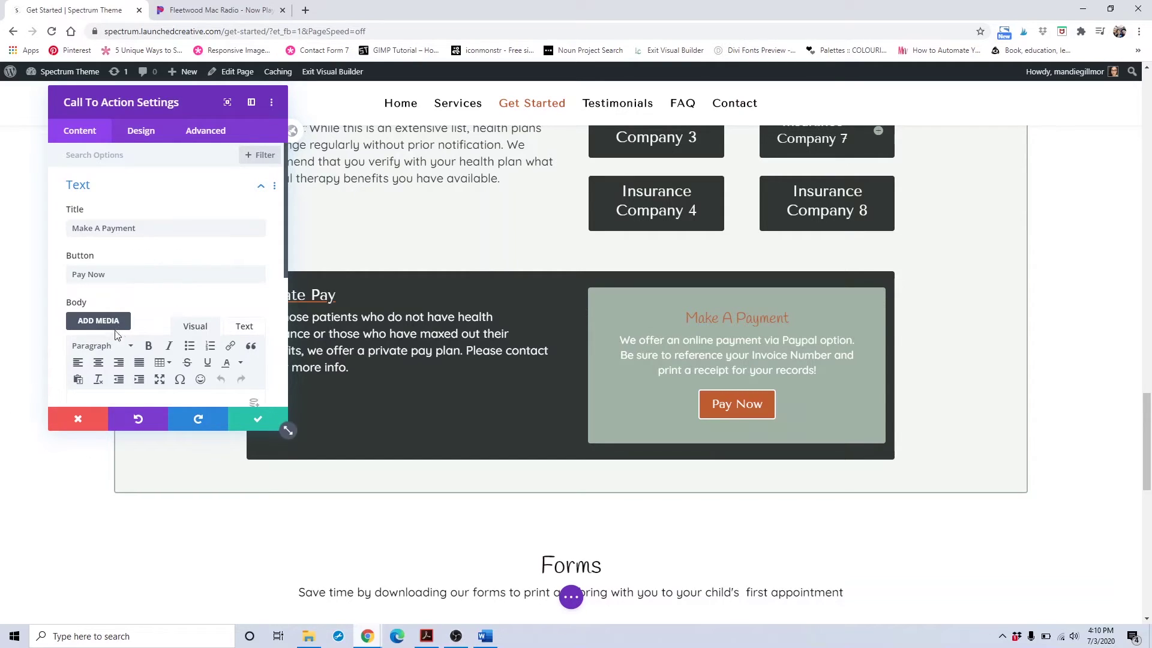
scroll(148, 280, "down", 4)
left_click(151, 282)
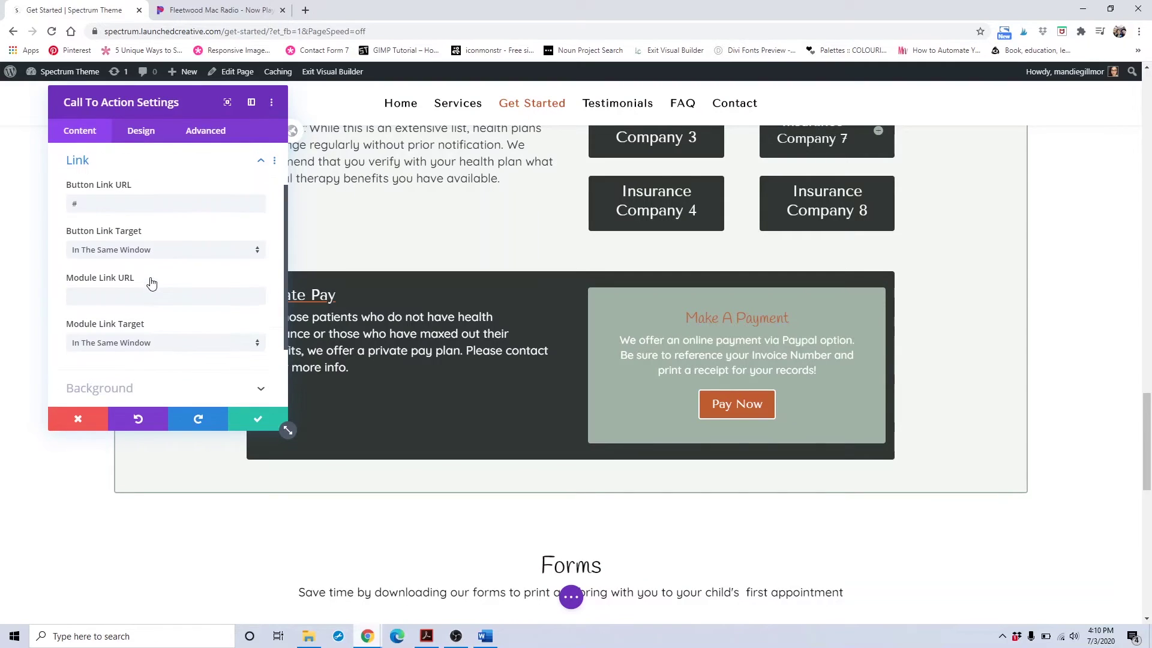
left_click(188, 198)
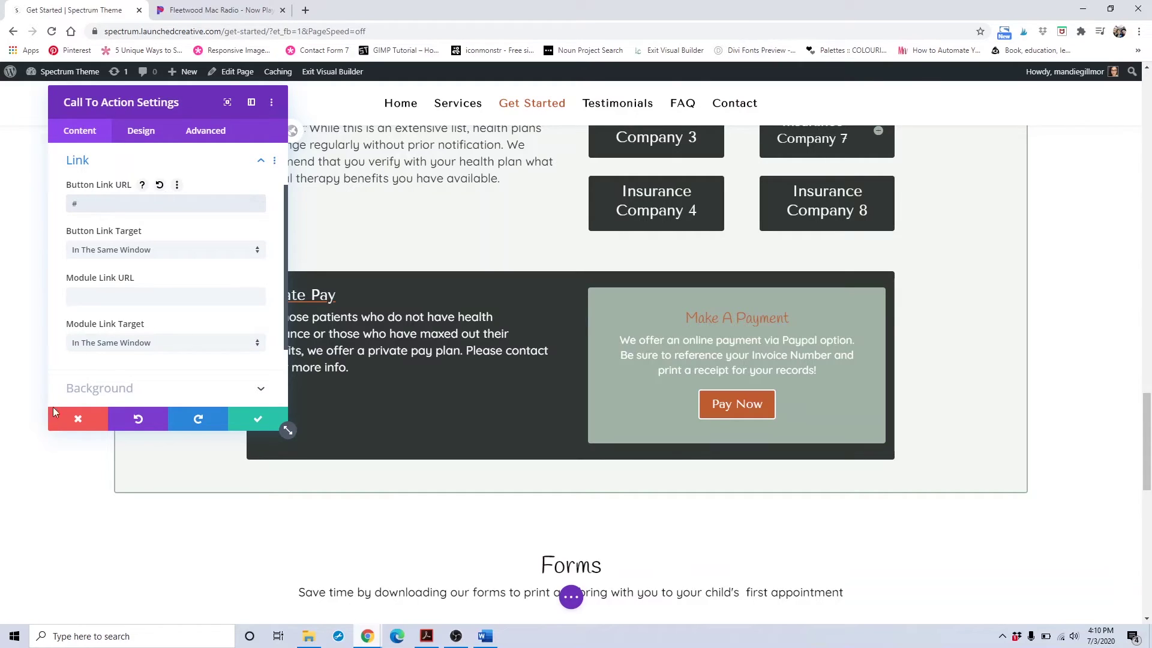
- Examine the button style options of the Make A Payment call to action module, and discard any changes
left_click(140, 131)
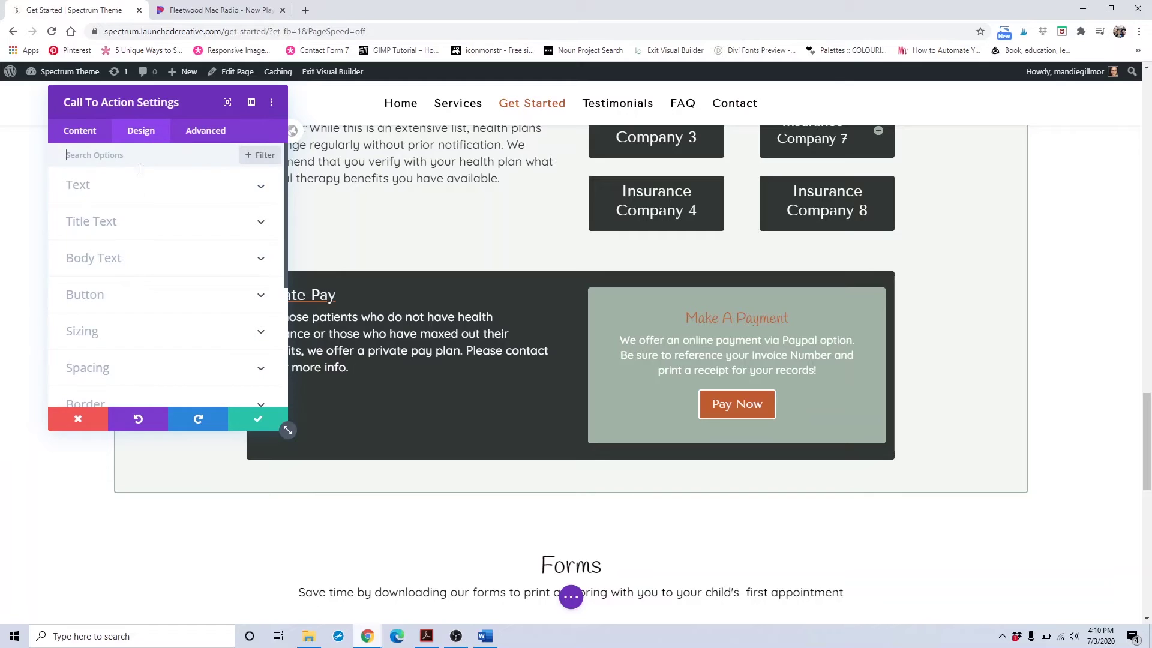
left_click(114, 290)
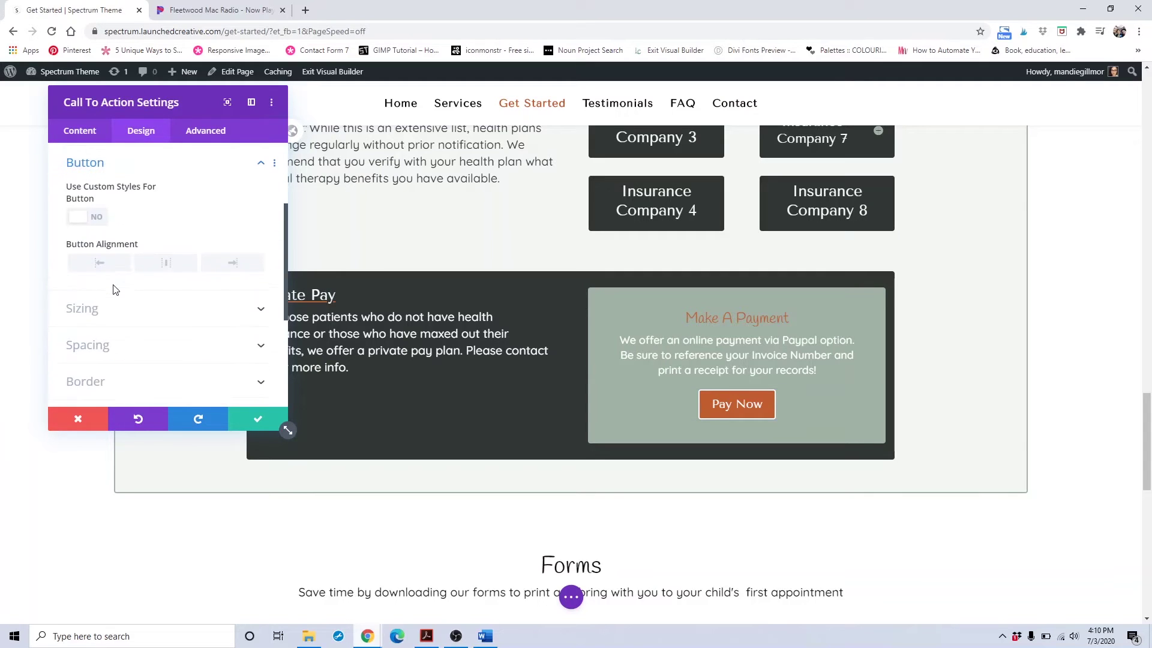
left_click(78, 419)
- Examine the background settings of the first column in the Forms row, and discard any changes
scroll(458, 301, "down", 4)
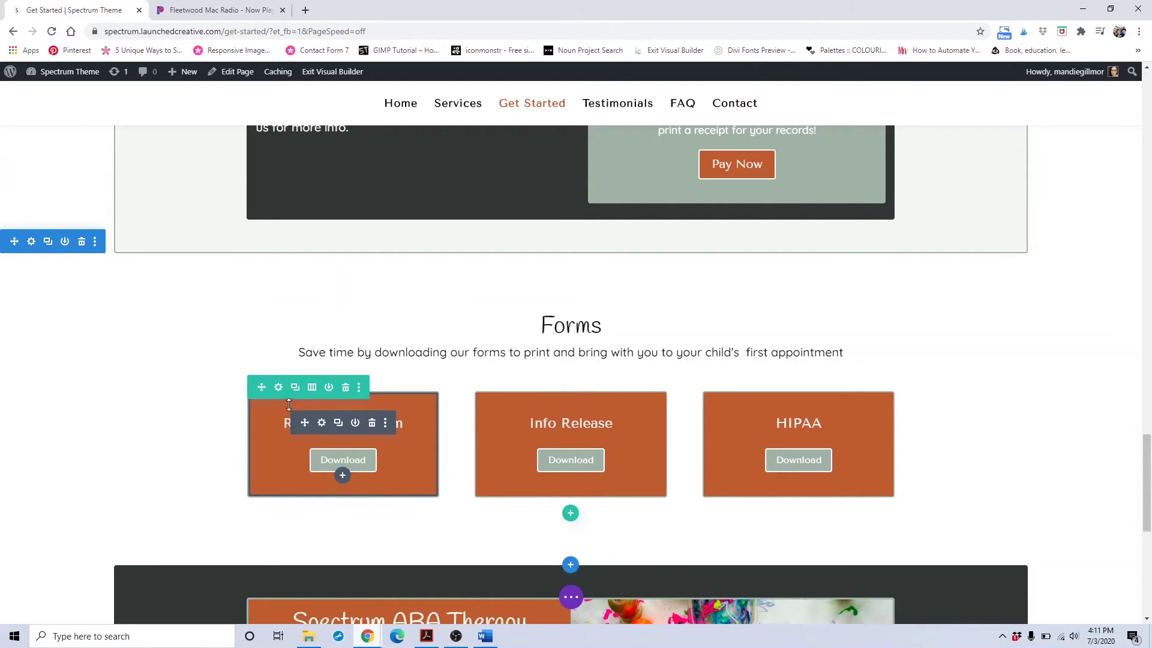
left_click(278, 387)
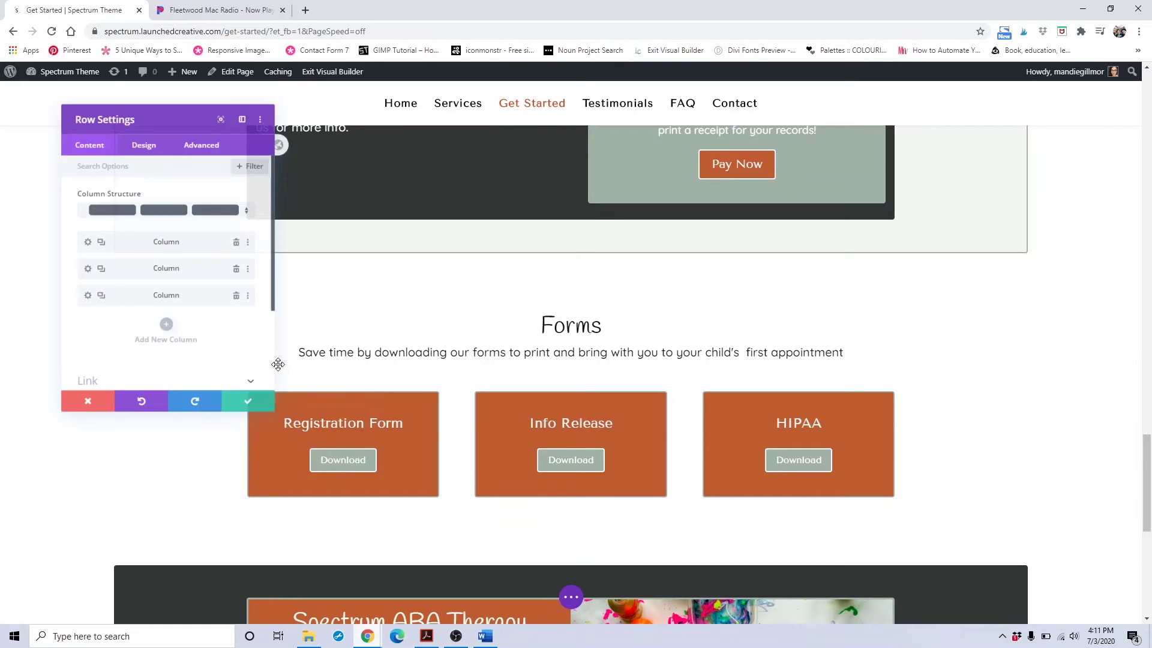
left_click(76, 240)
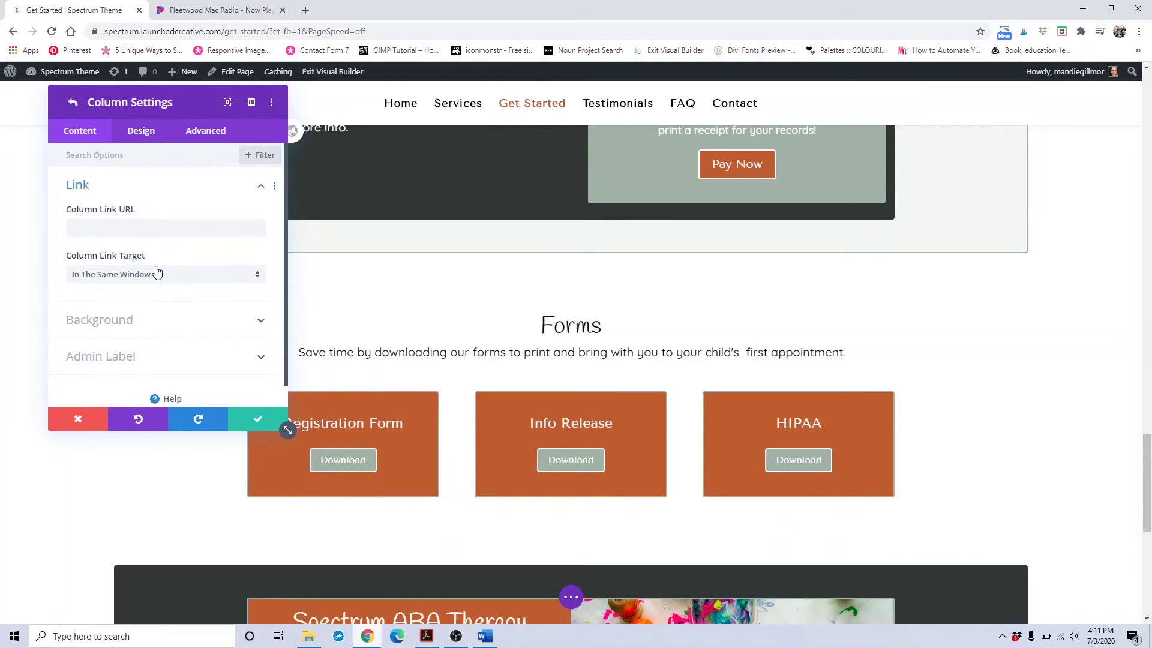
left_click(156, 300)
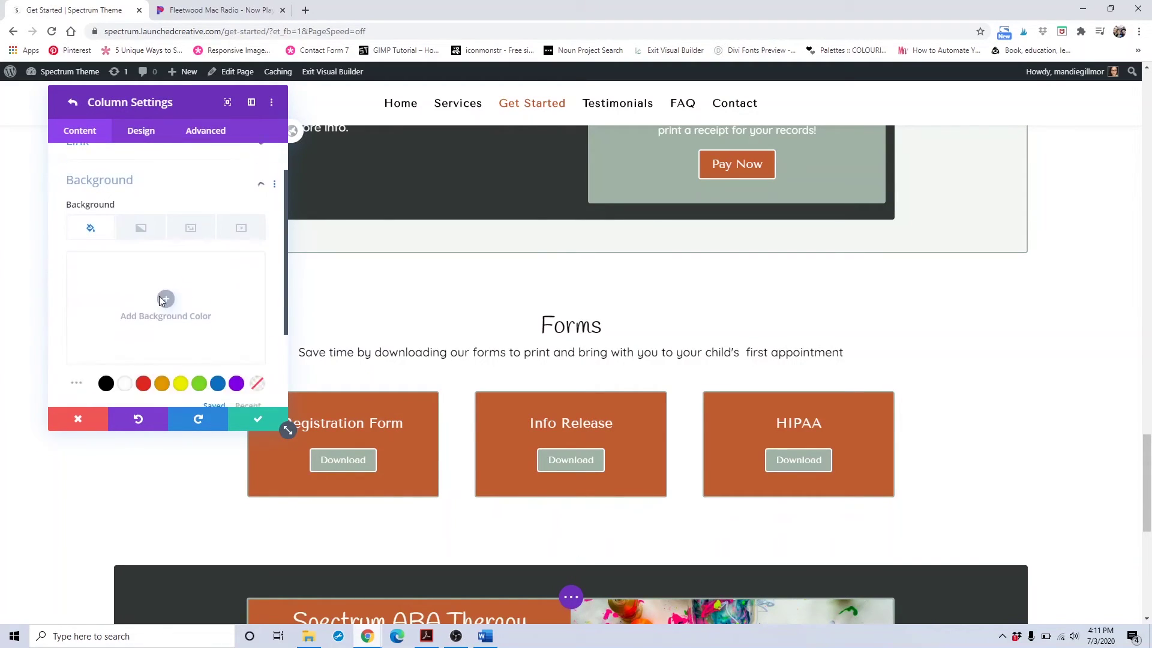
left_click(93, 423)
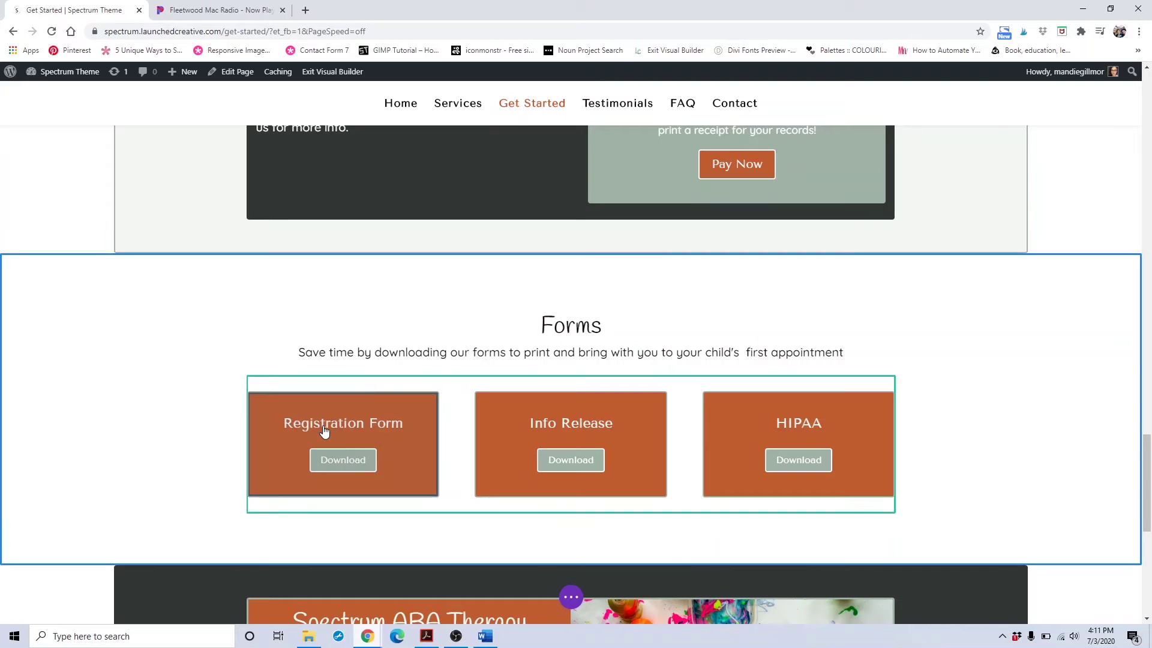
- Try a blue background on the Registration Form, Info Release and HIPAA modules by editing all three together
left_click(324, 430, "ctrl")
left_click(551, 430, "ctrl")
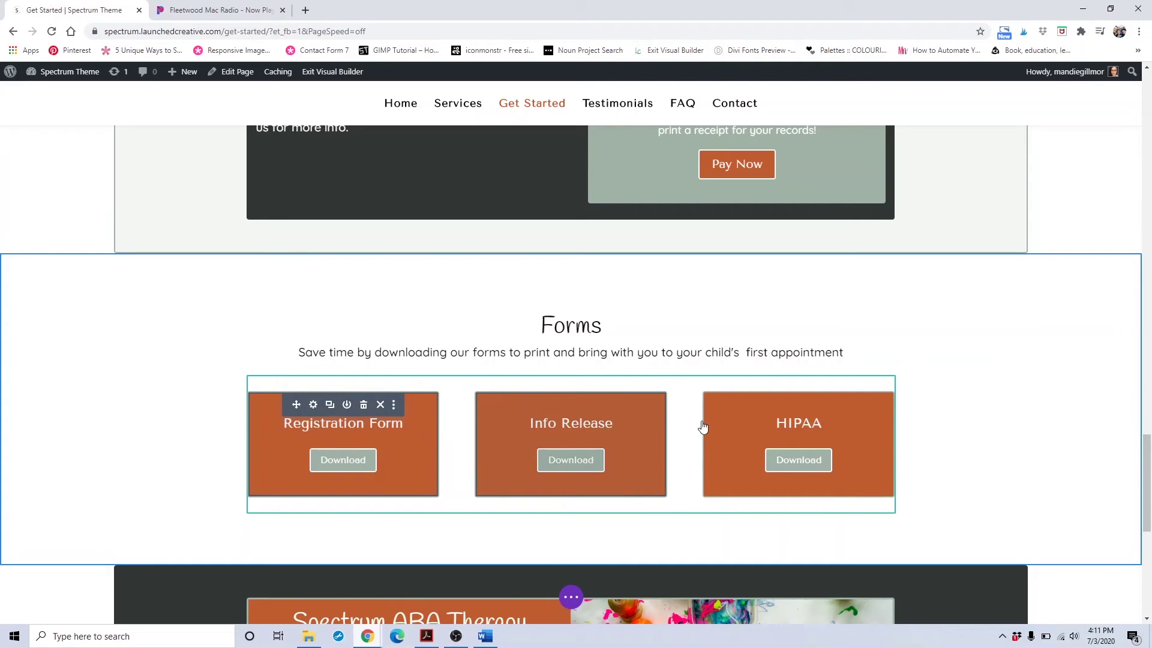
left_click(756, 426, "ctrl")
left_click(565, 404)
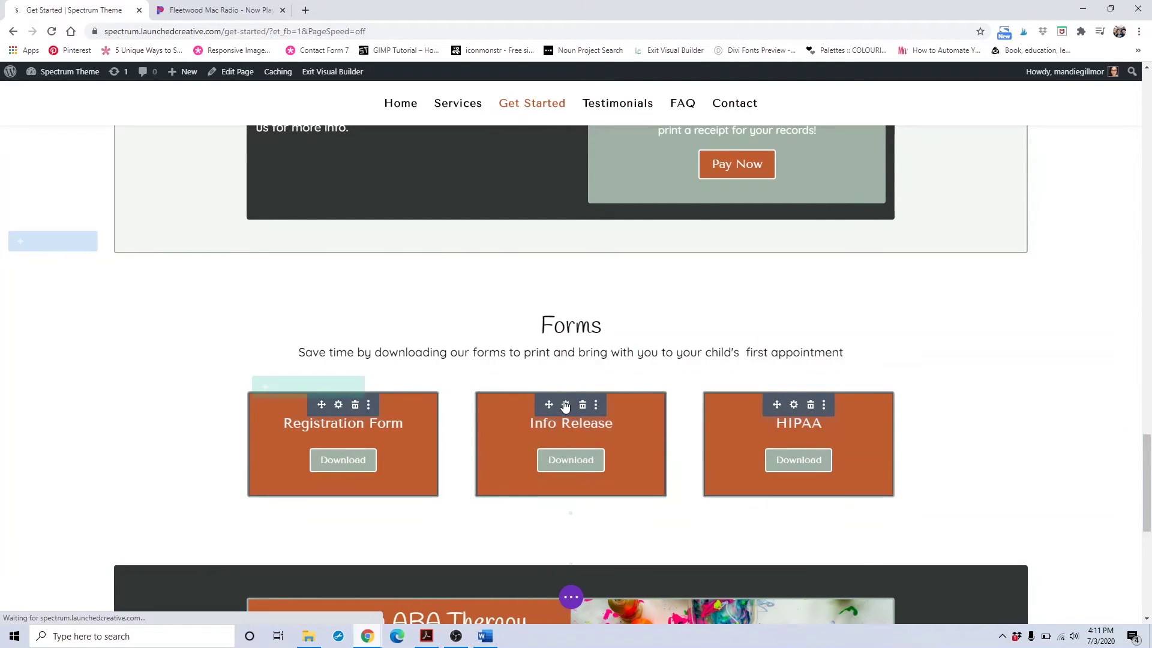
scroll(122, 334, "down", 5)
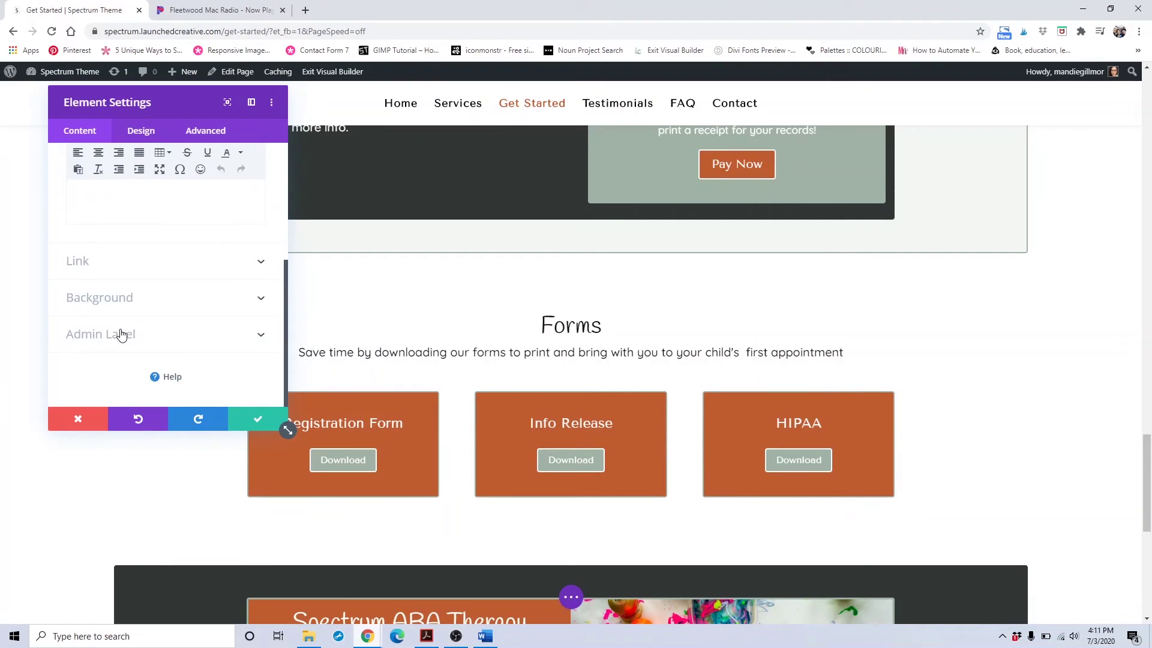
left_click(144, 298)
scroll(144, 303, "down", 2)
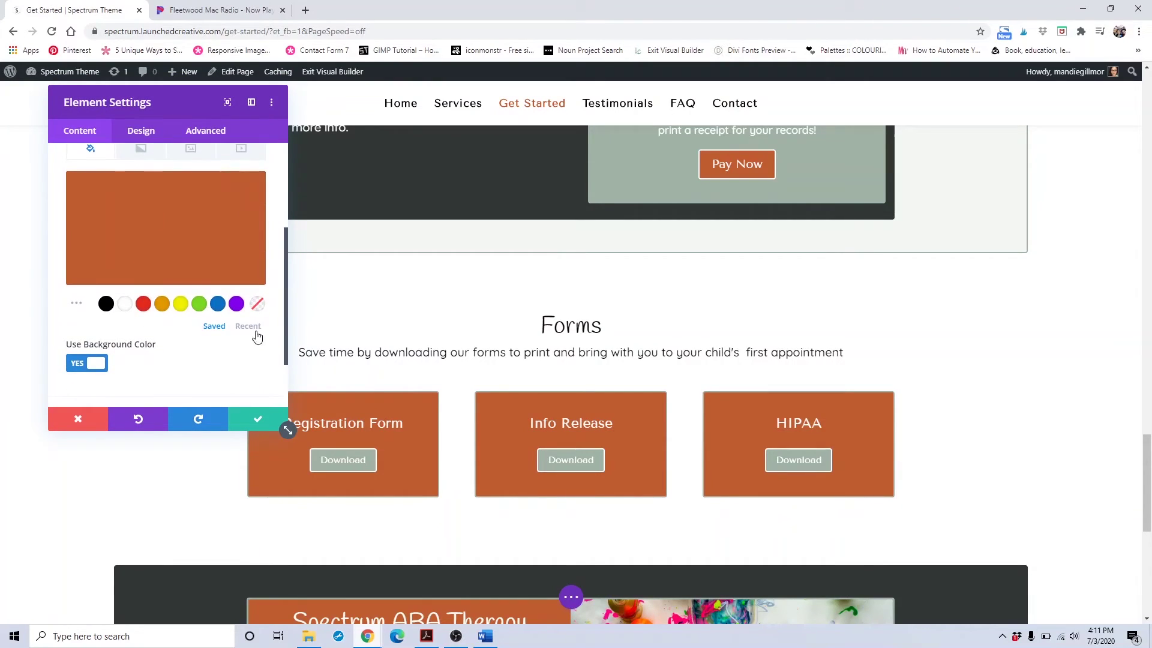
left_click(221, 309)
scroll(191, 292, "down", 2)
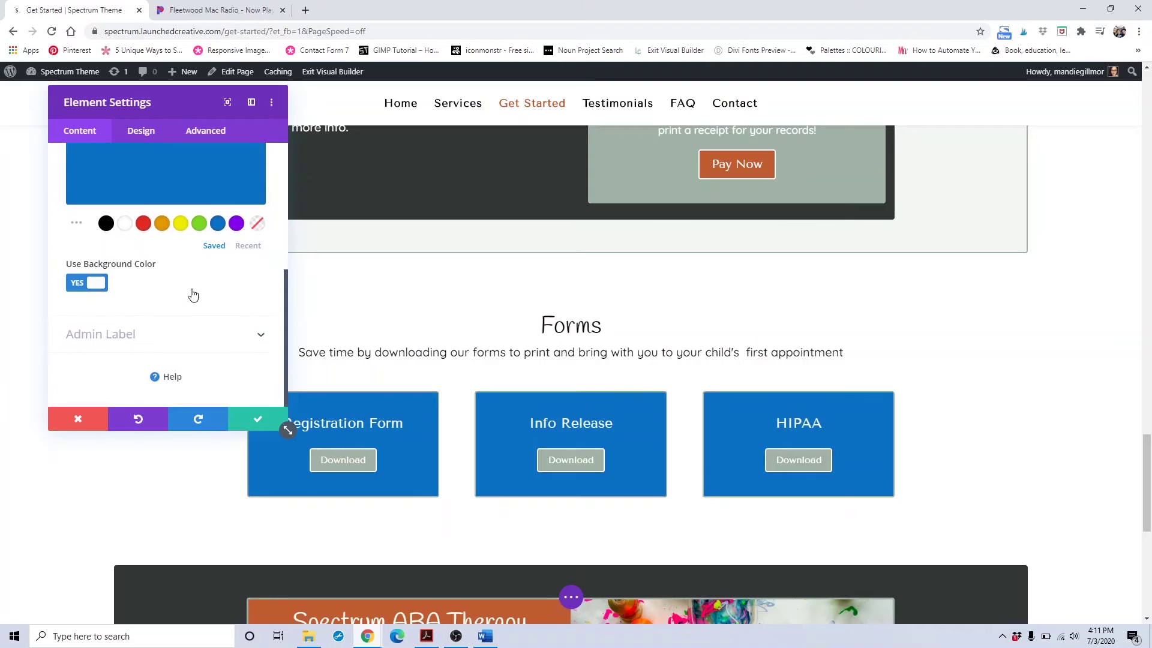
- Try purple and black as the title text color of the three selected form modules
left_click(148, 136)
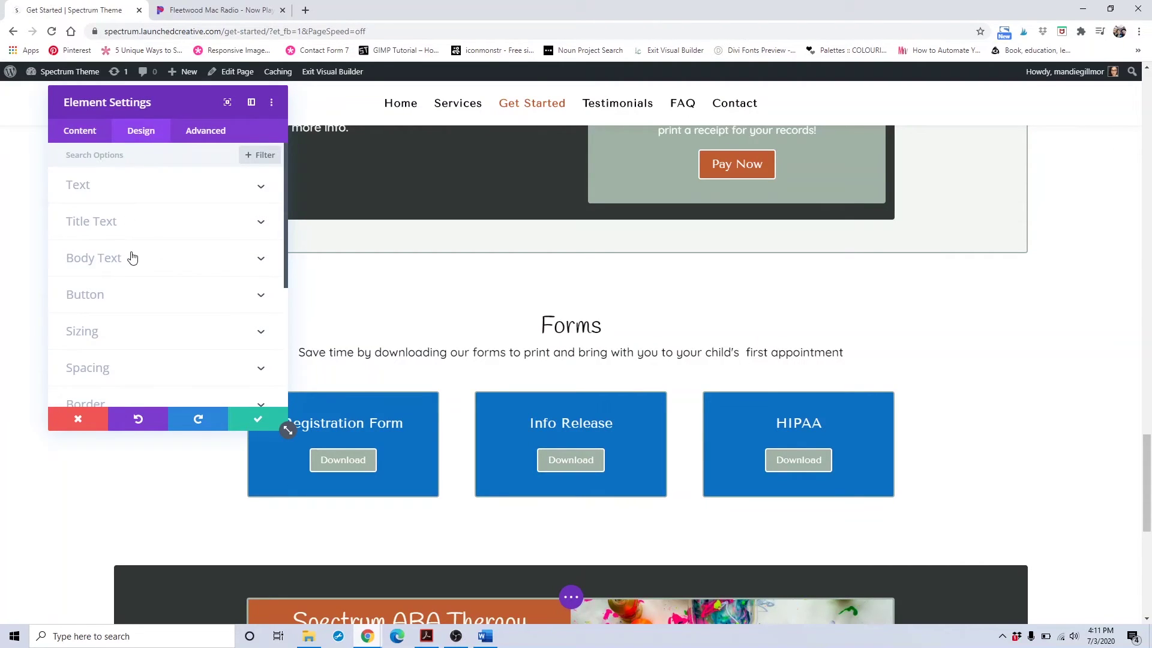
left_click(139, 235)
scroll(140, 238, "down", 1)
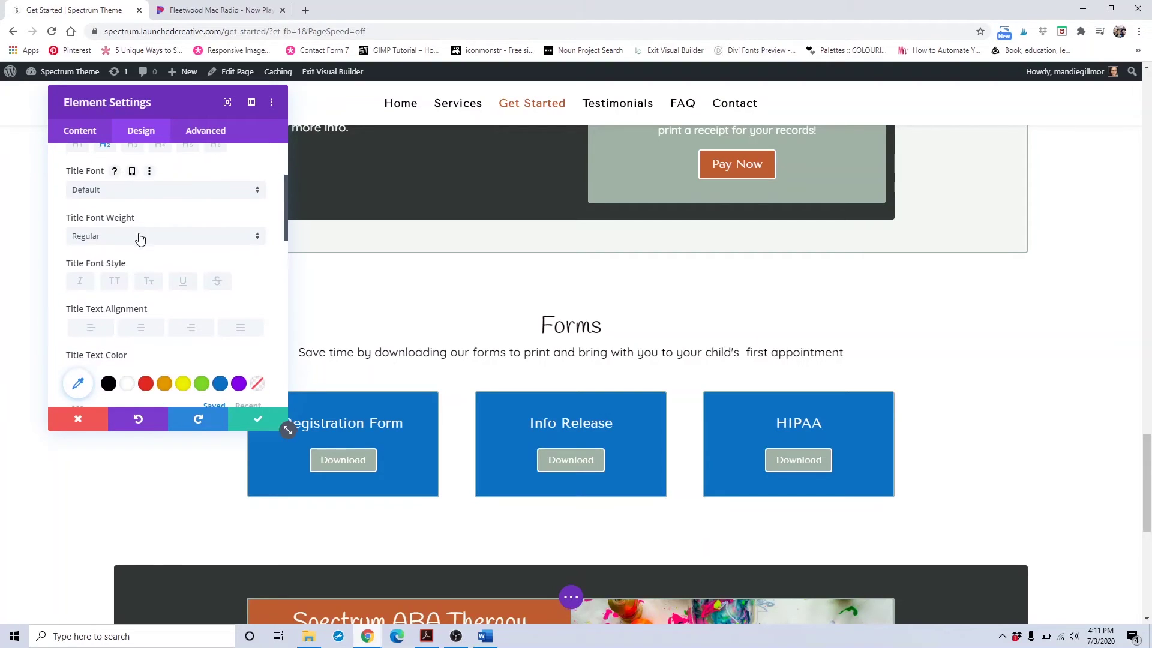
scroll(150, 248, "down", 2)
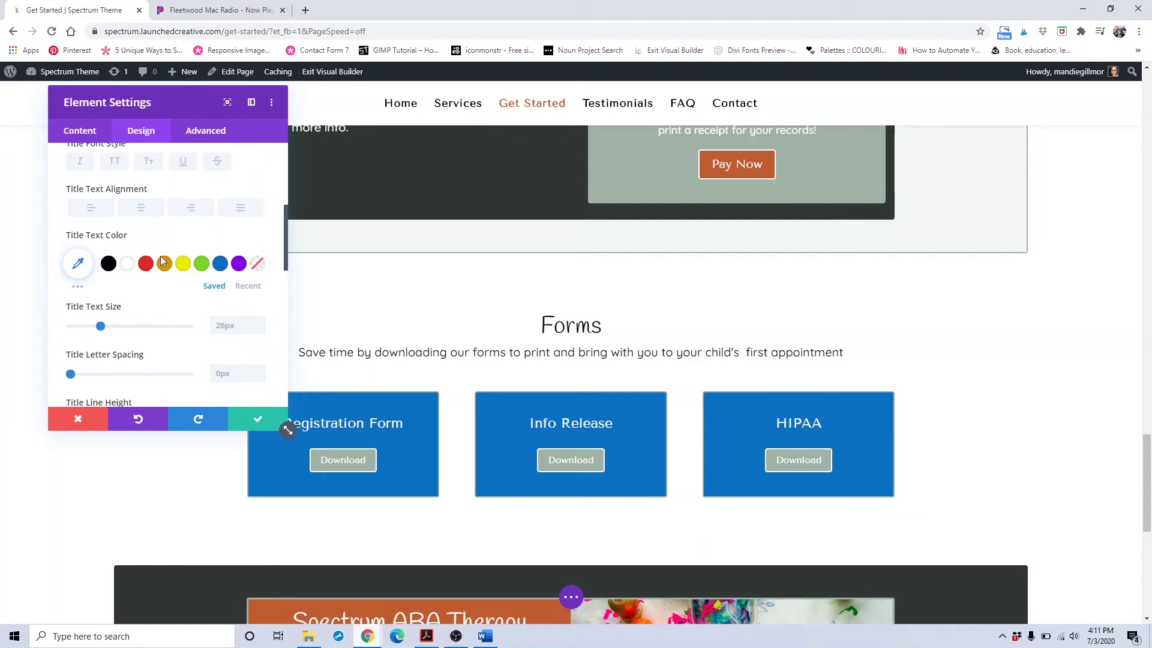
left_click(238, 264)
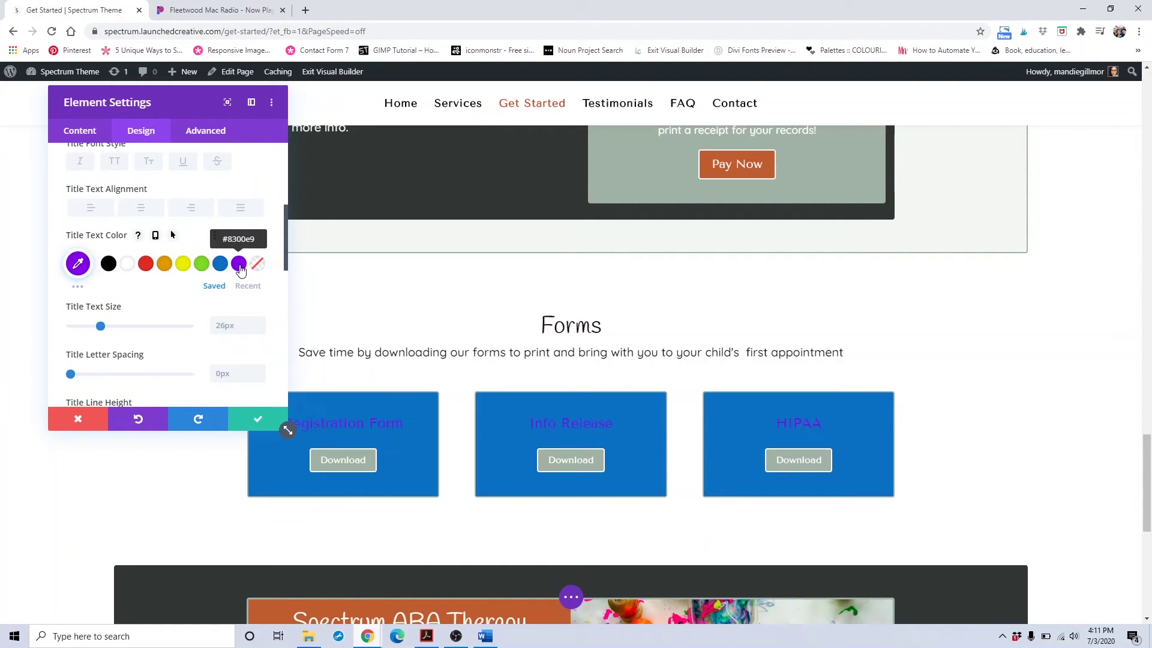
left_click(108, 264)
scroll(122, 282, "down", 3)
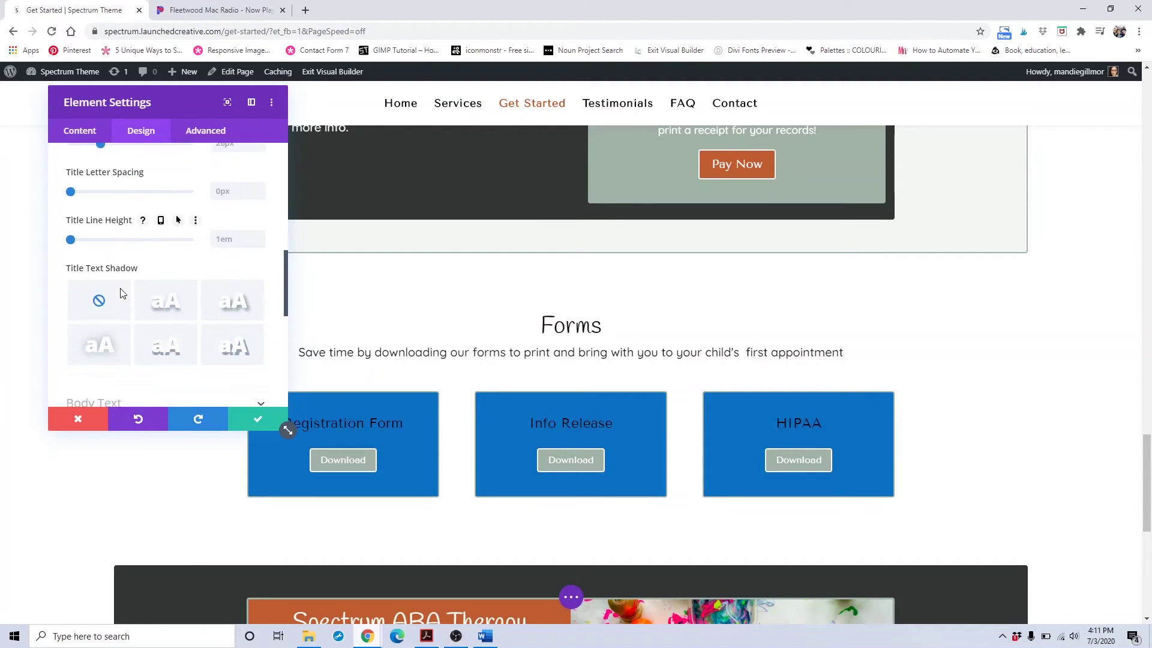
- Examine the body text options of the three selected form modules
scroll(122, 294, "down", 2)
left_click(123, 292)
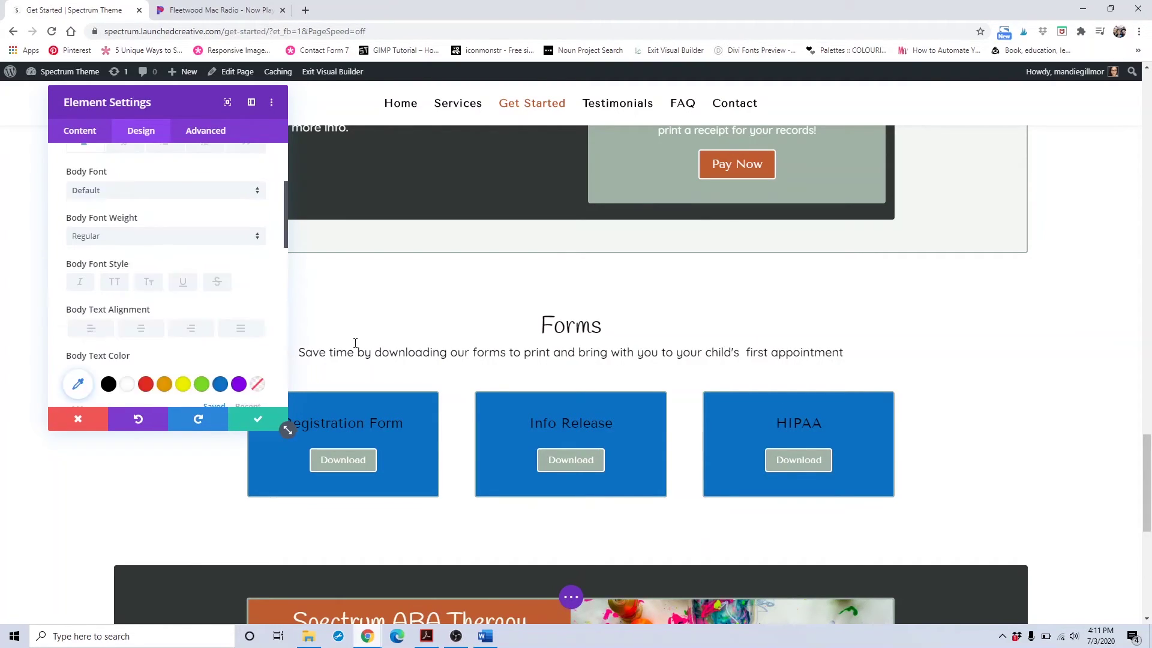
scroll(139, 229, "down", 6)
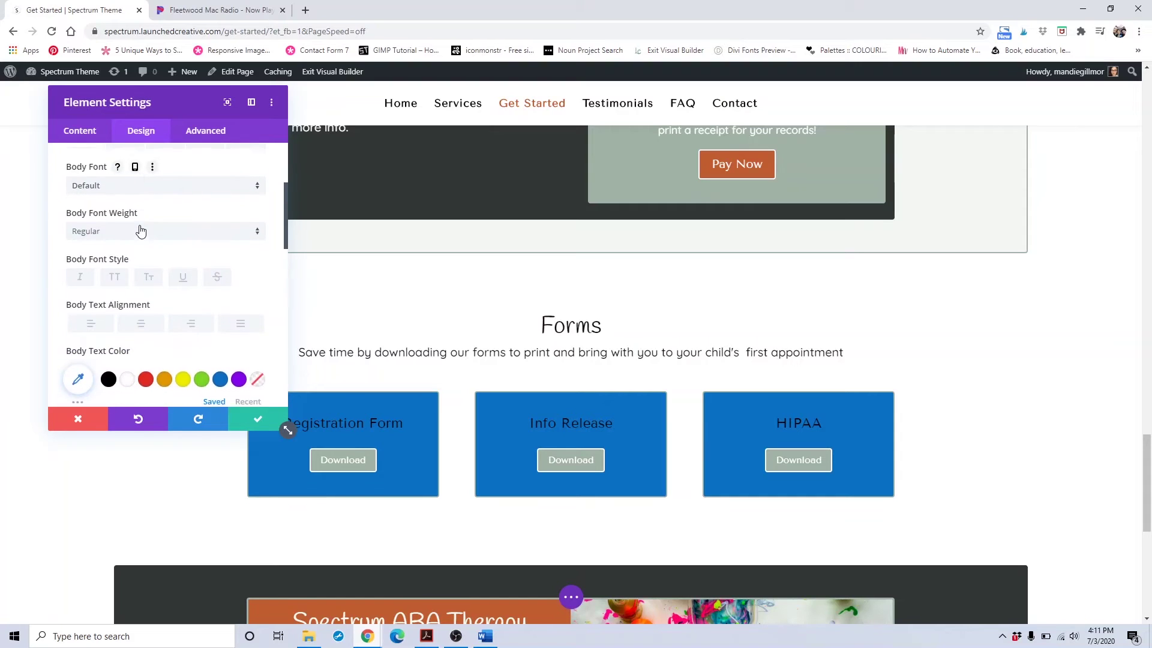
scroll(141, 231, "up", 2)
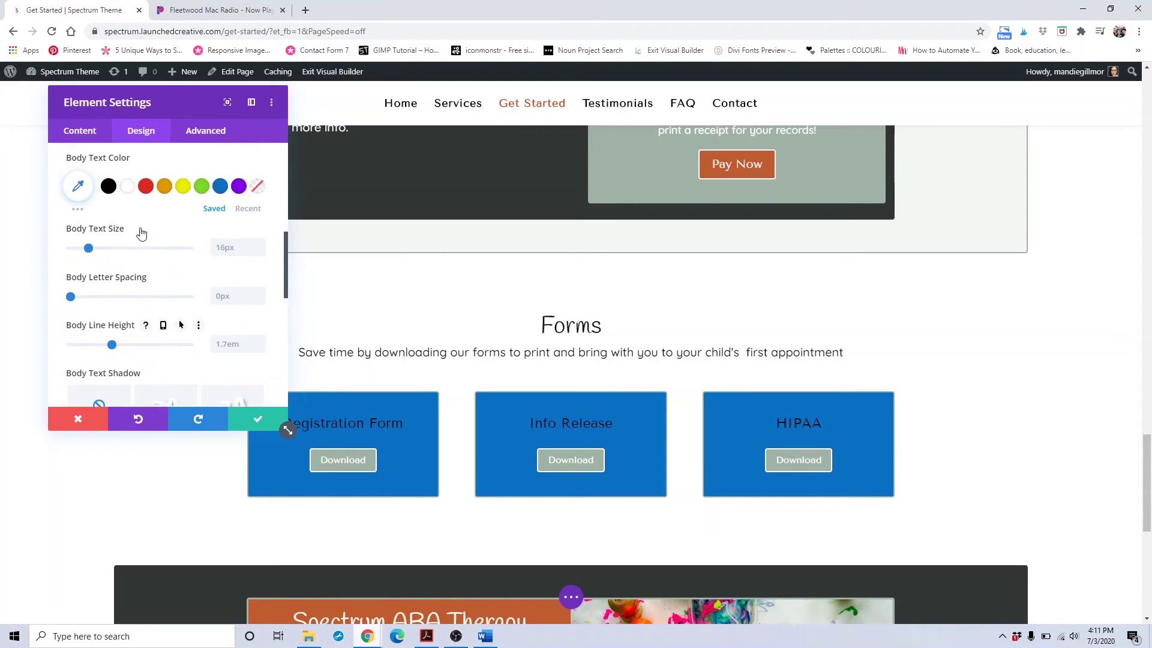
scroll(142, 239, "down", 6)
scroll(160, 224, "up", 1)
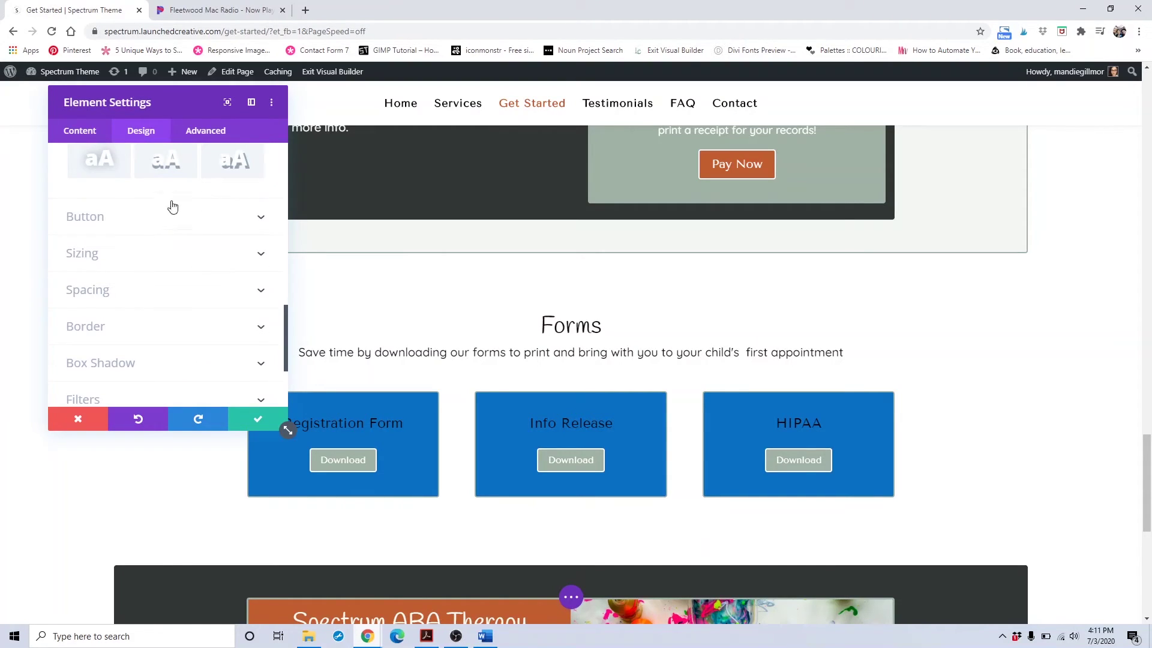
- Try black button text and an orange #e09900 button background on the three form modules
left_click(167, 222)
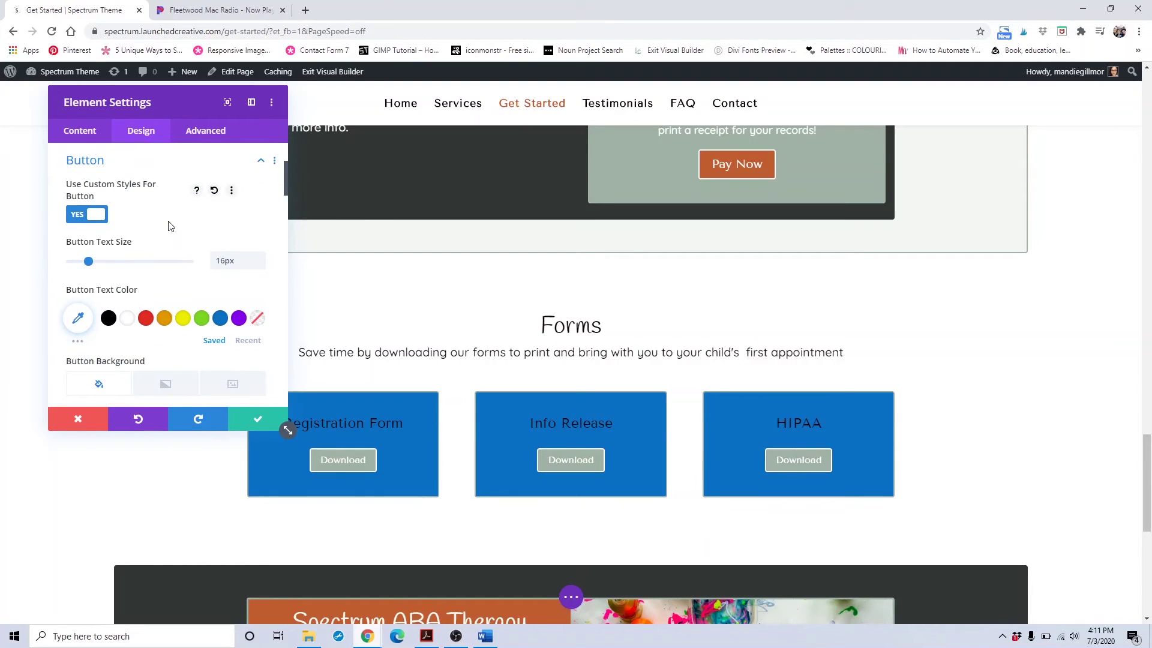
scroll(168, 231, "down", 1)
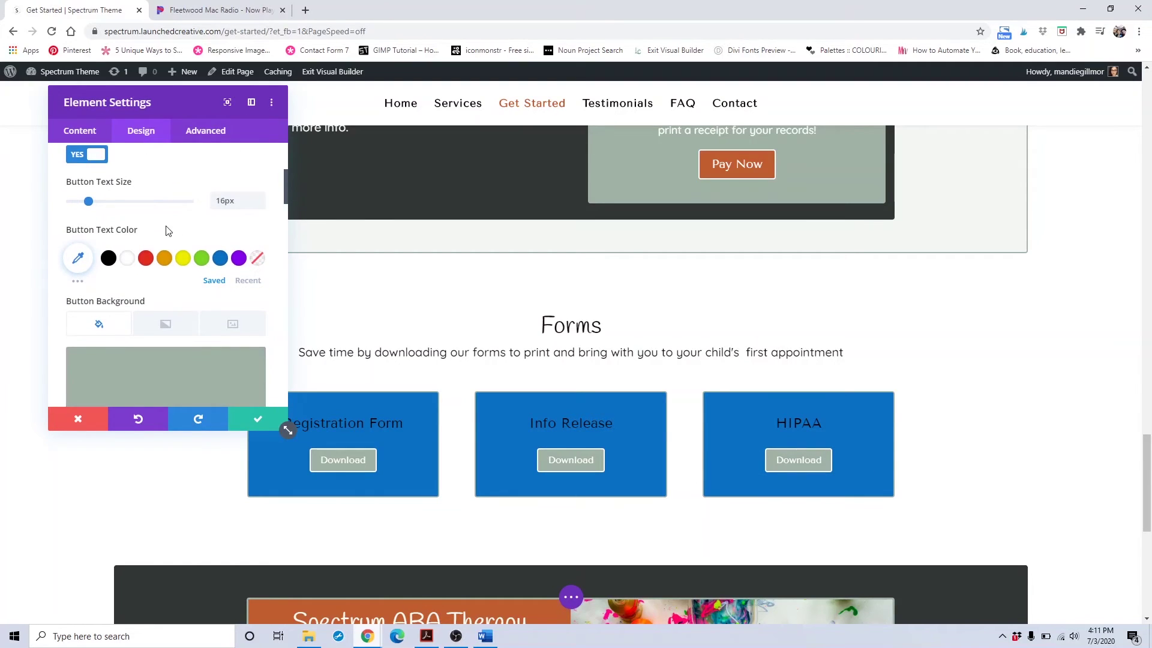
left_click(109, 258)
scroll(144, 272, "down", 1)
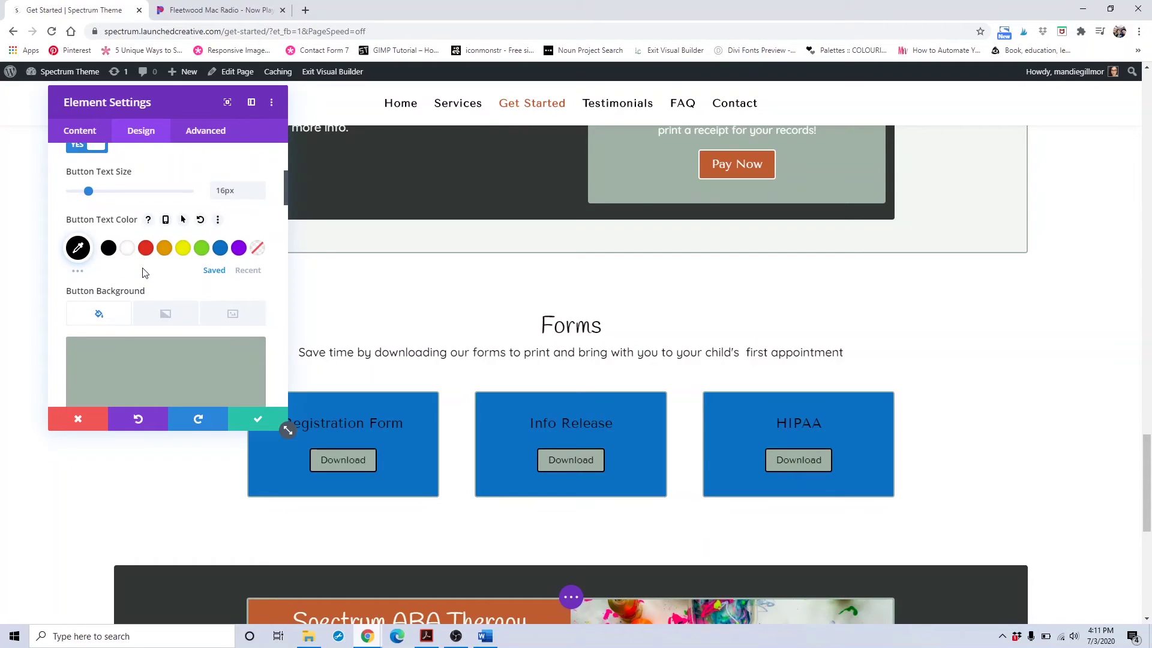
scroll(143, 273, "down", 3)
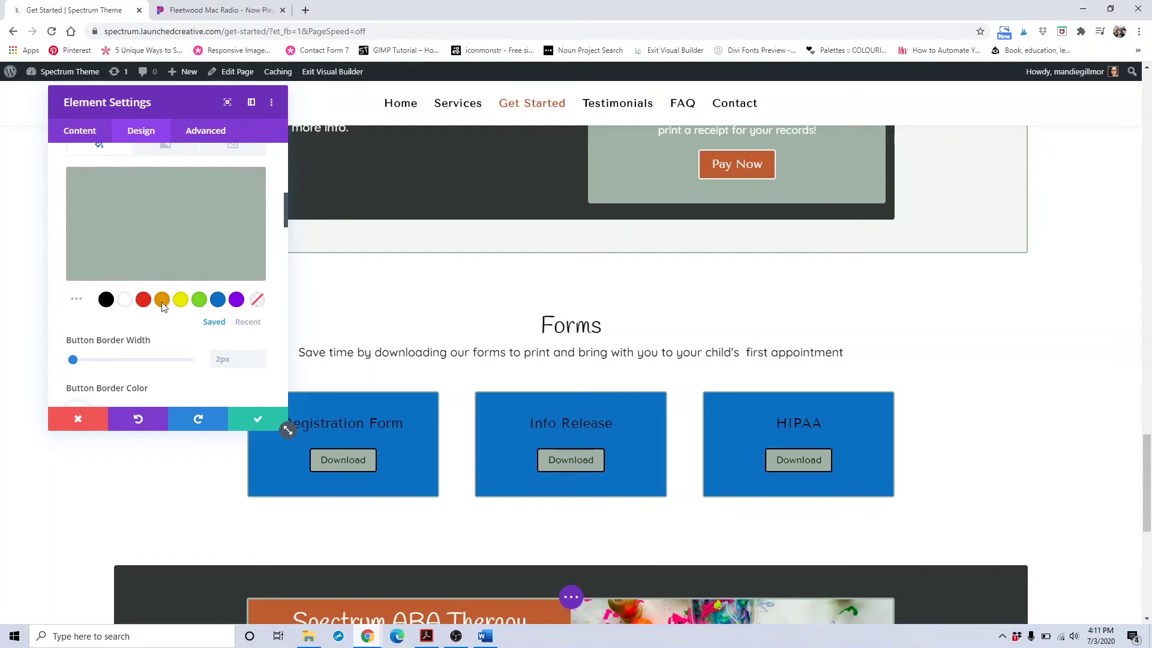
left_click(162, 300)
- Examine the button border, font, icon, margin and padding options of the three form modules
scroll(168, 307, "down", 3)
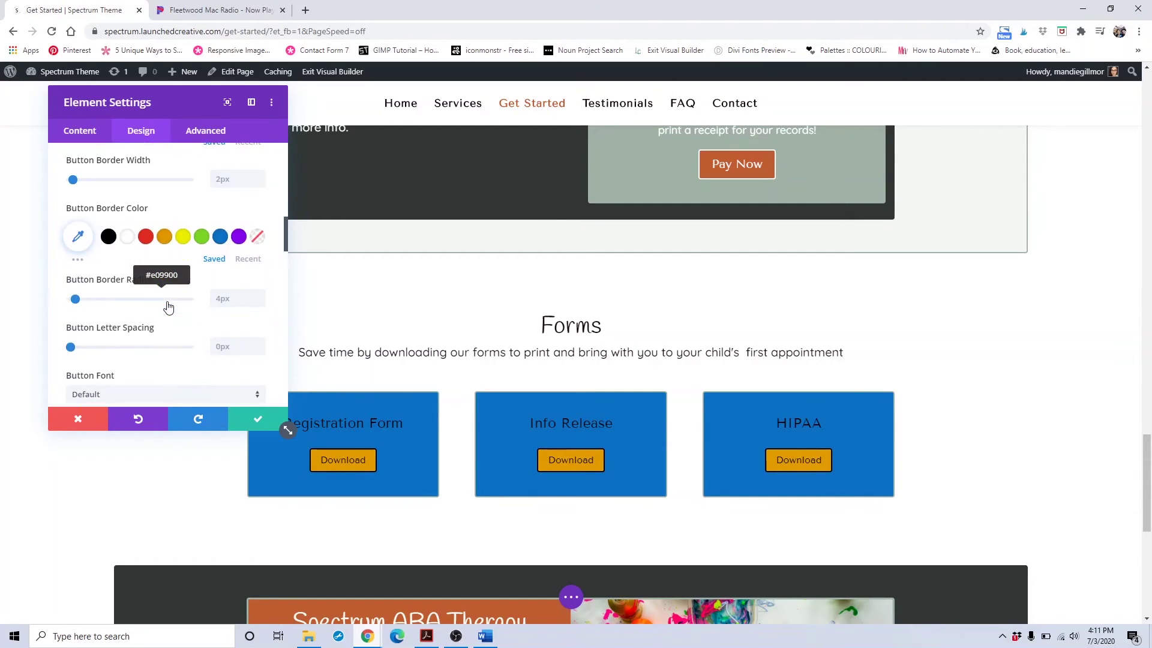
scroll(168, 307, "down", 5)
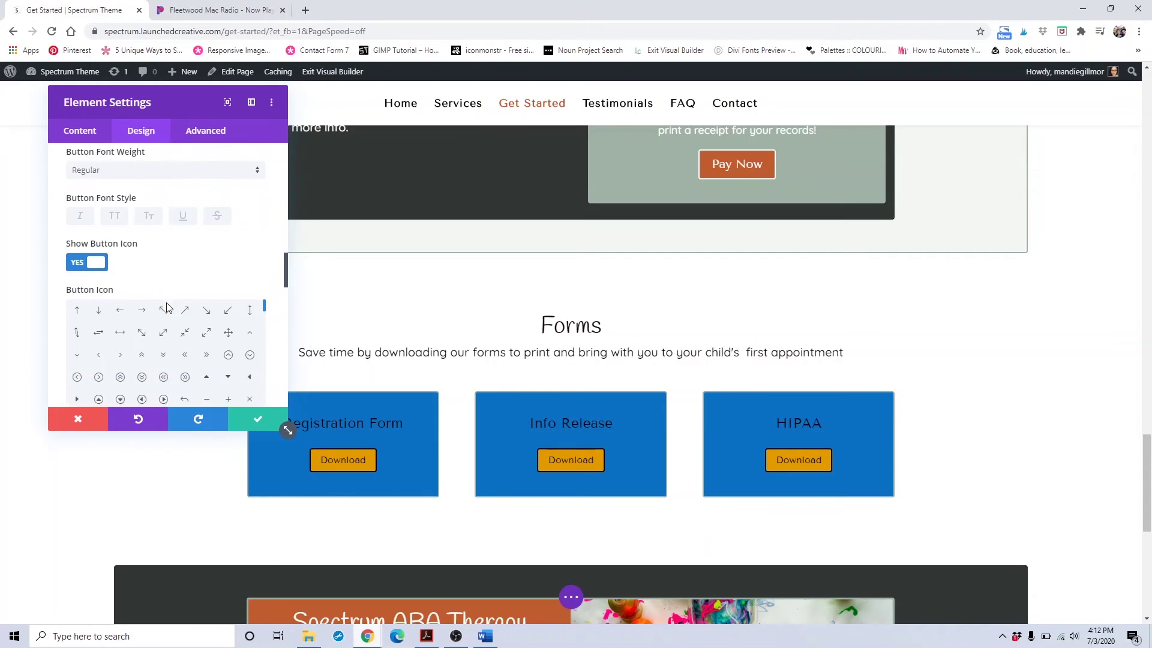
scroll(167, 308, "down", 3)
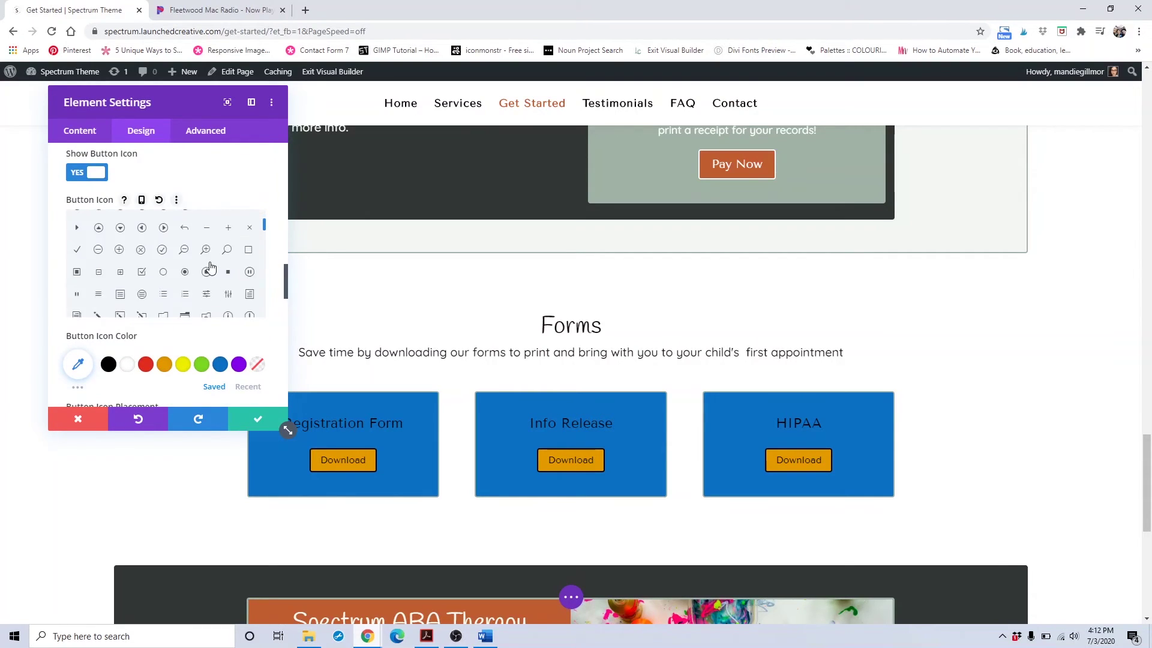
scroll(210, 267, "up", 3)
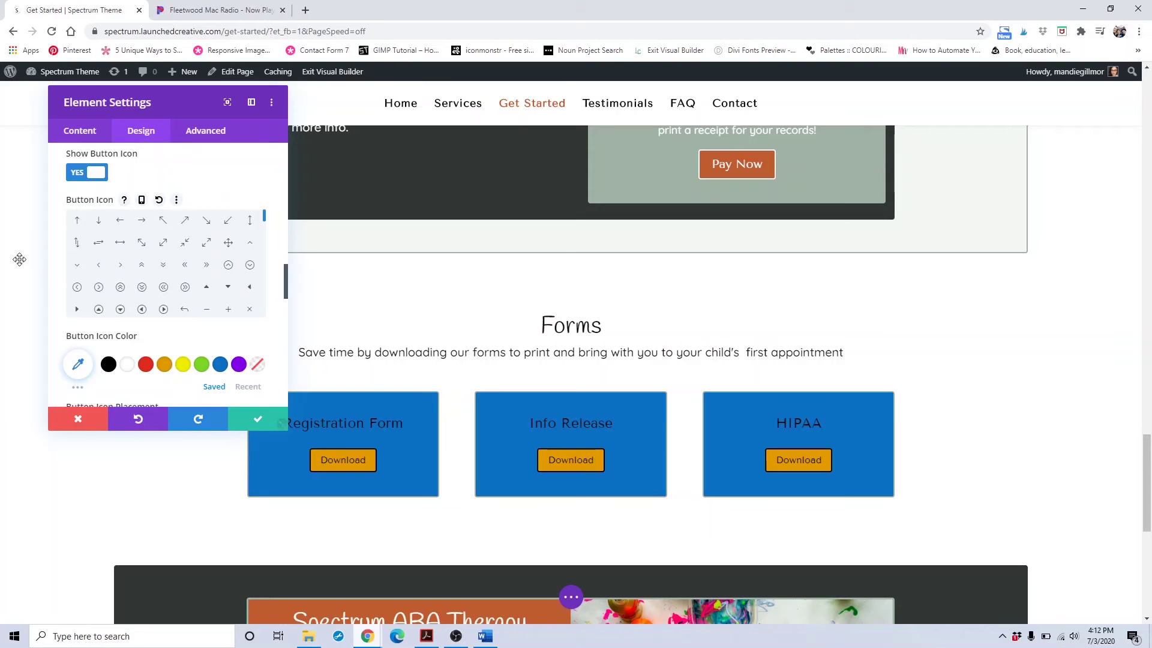
scroll(219, 231, "down", 4)
scroll(145, 272, "down", 3)
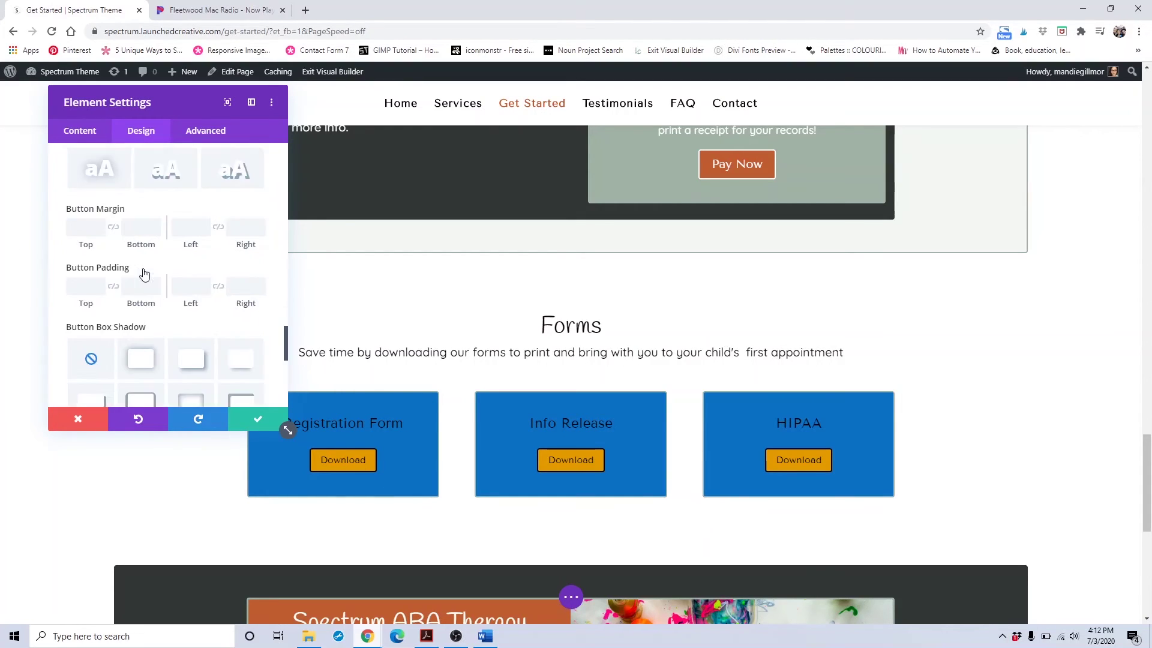
- Try a black border color on the three form modules, and discard all changes made to them
scroll(144, 274, "down", 5)
left_click(144, 279)
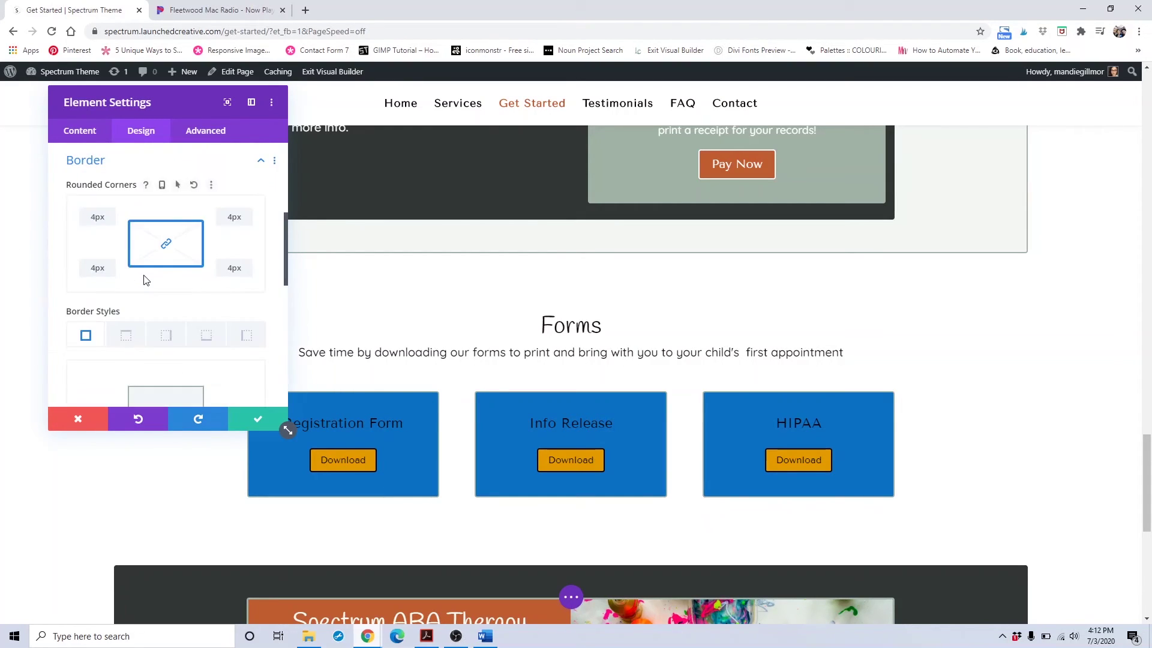
scroll(144, 279, "down", 5)
left_click(112, 317)
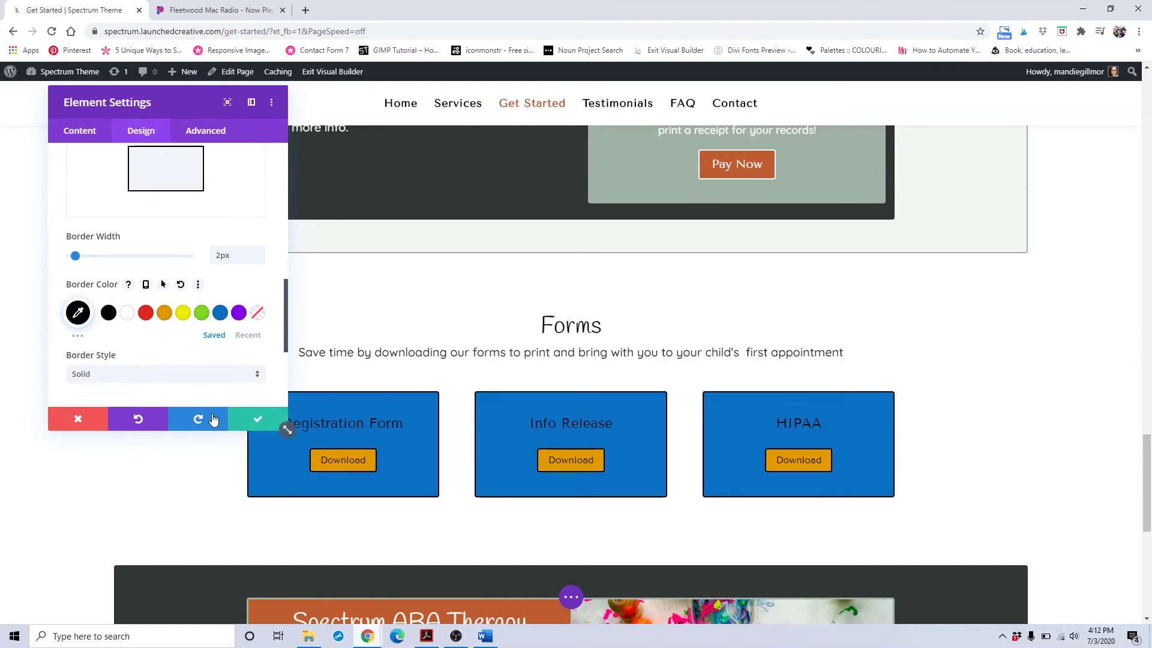
left_click(77, 420)
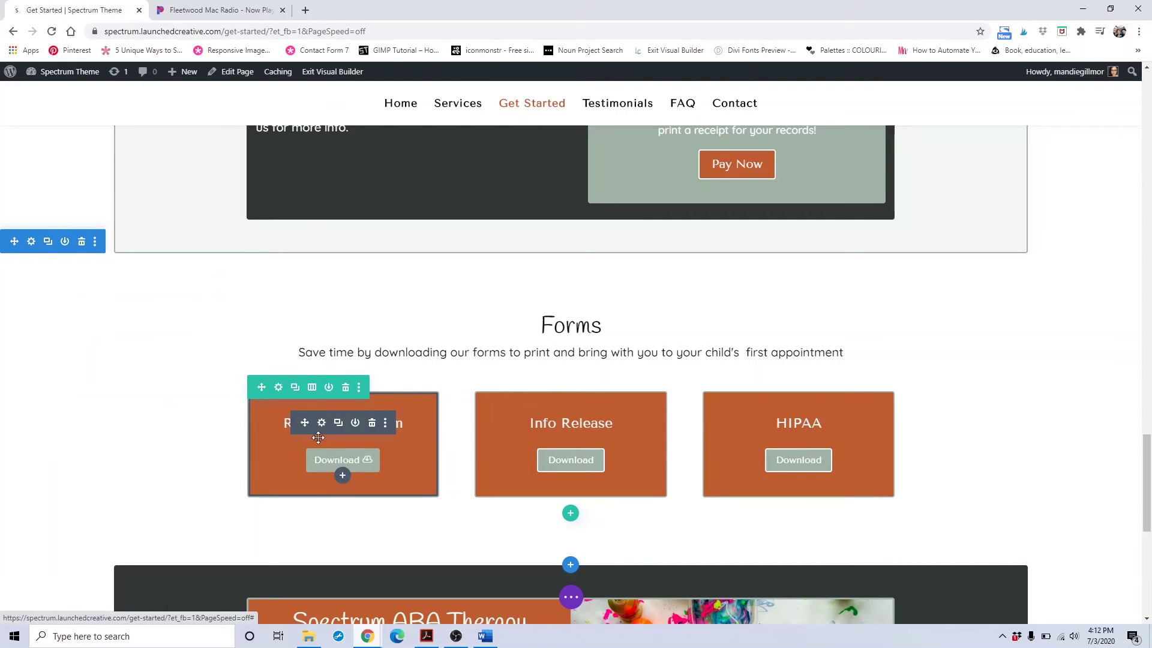
- Examine the title, button text and body fields in the Registration Form module's content settings
left_click(321, 422)
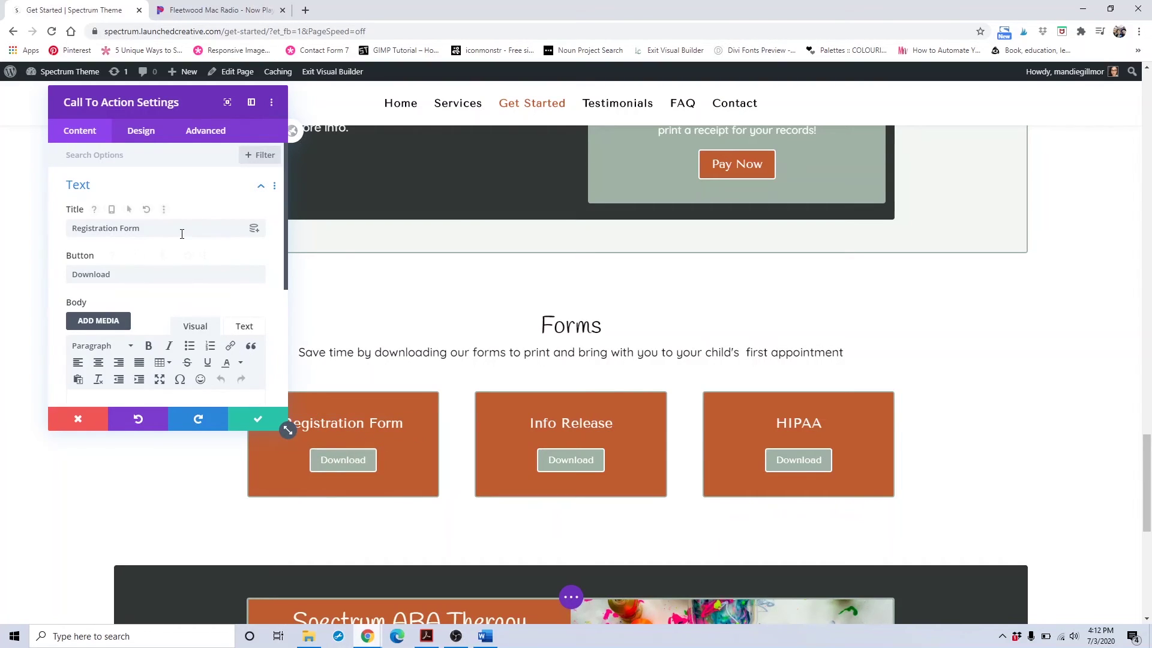
double_click(182, 234)
triple_click(181, 233)
scroll(180, 233, "down", 1)
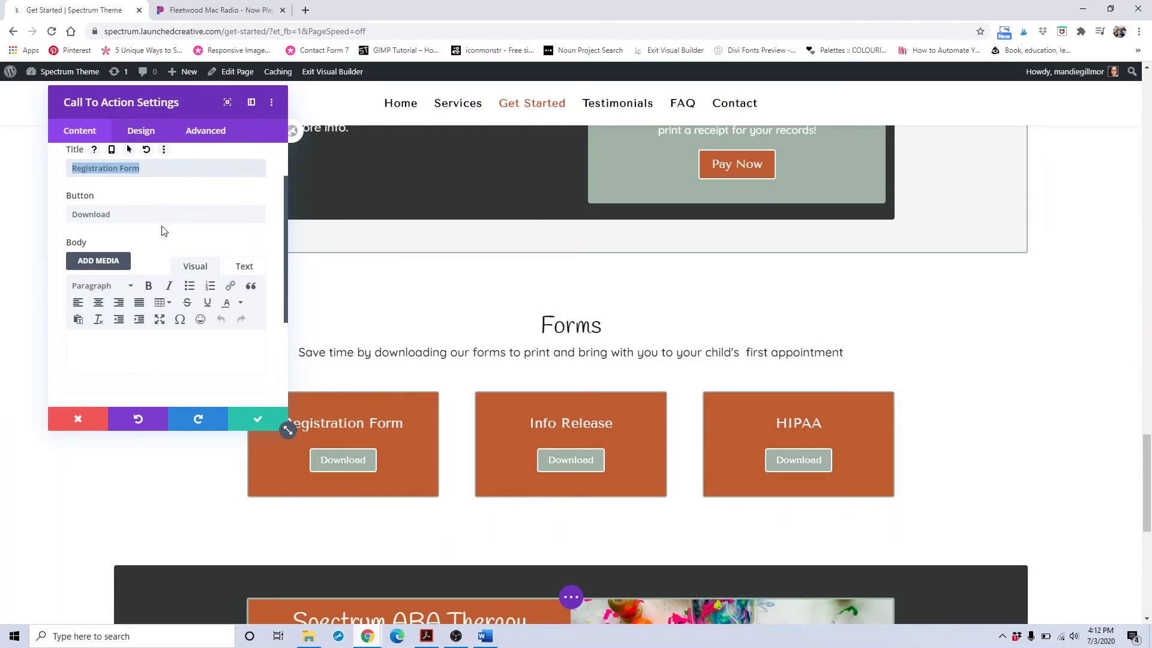
left_click(173, 217)
double_click(173, 218)
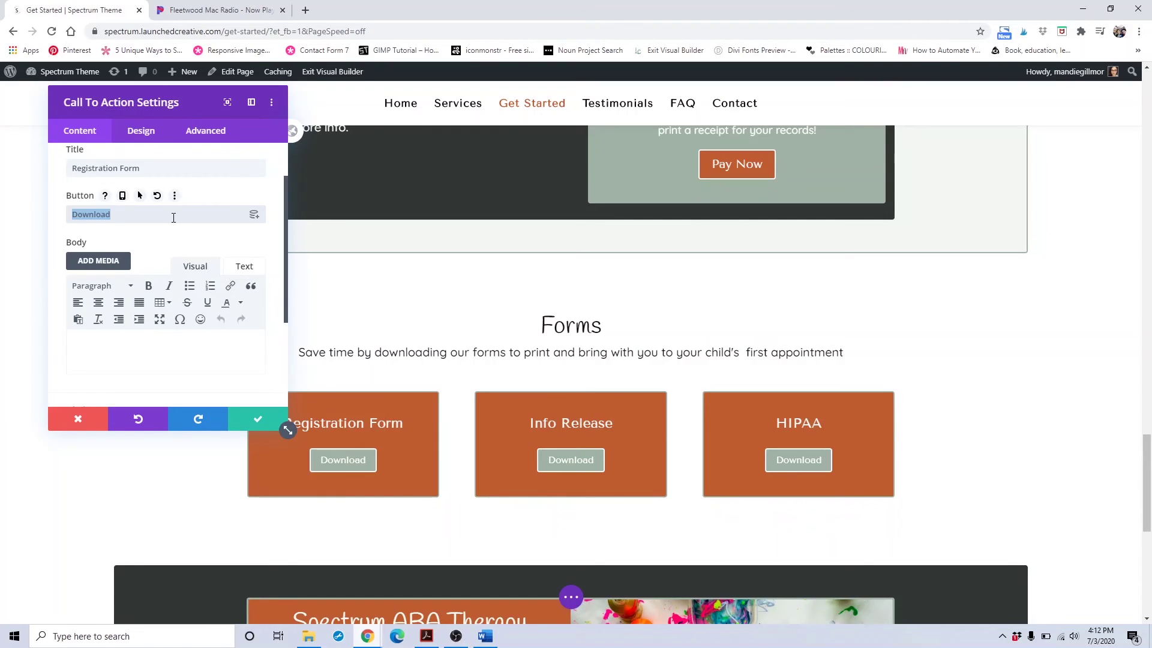
scroll(174, 217, "down", 2)
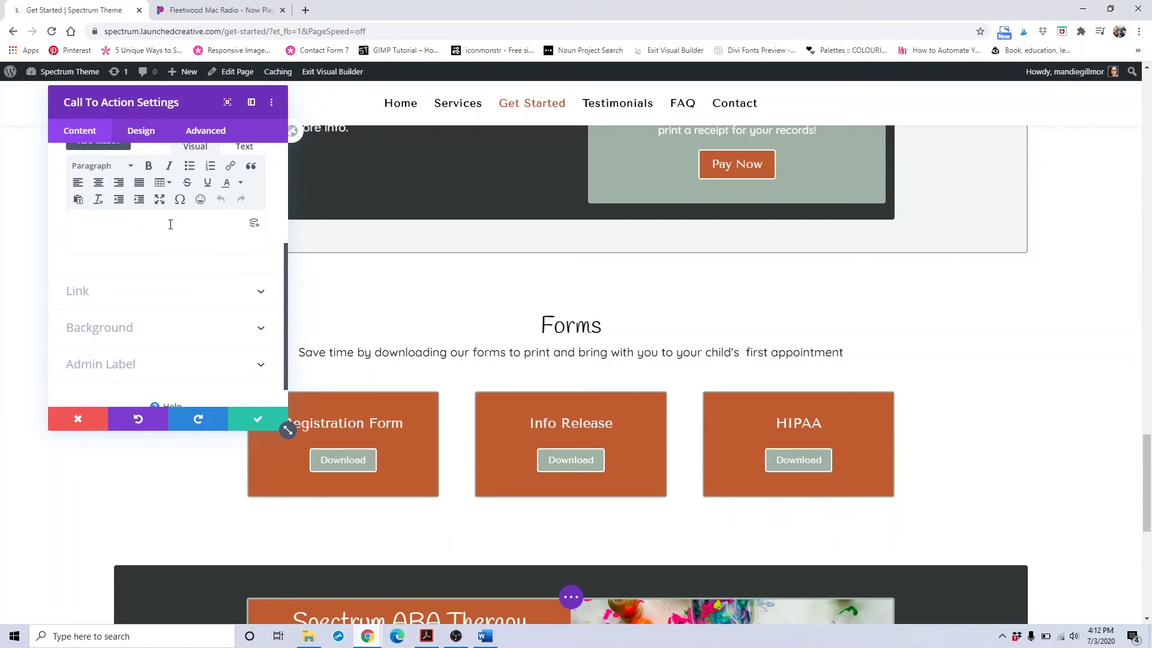
type("vcb")
- Examine the button link options of the Registration Form module, and leave its settings without saving
left_click(144, 293)
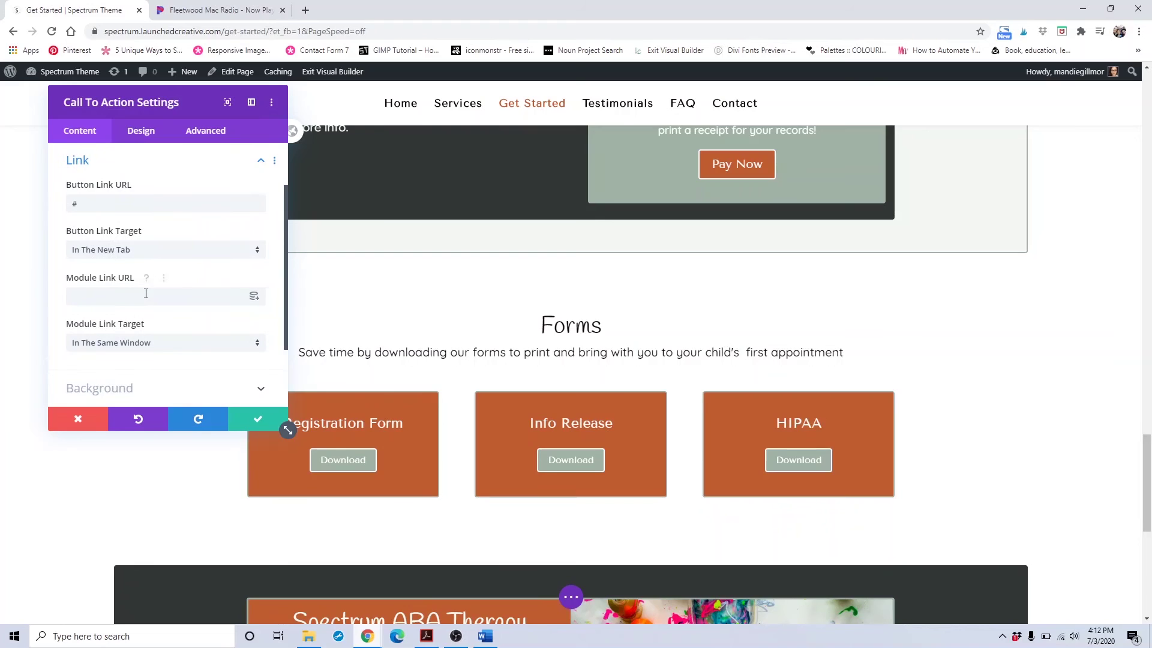
left_click(152, 201)
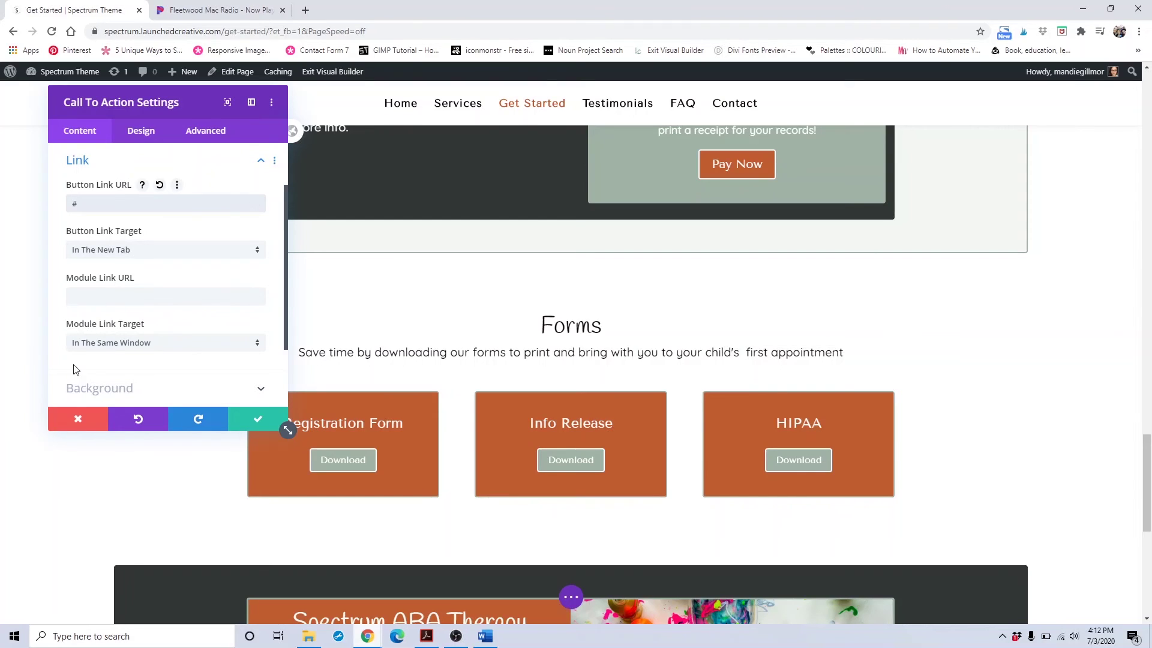
left_click(64, 418)
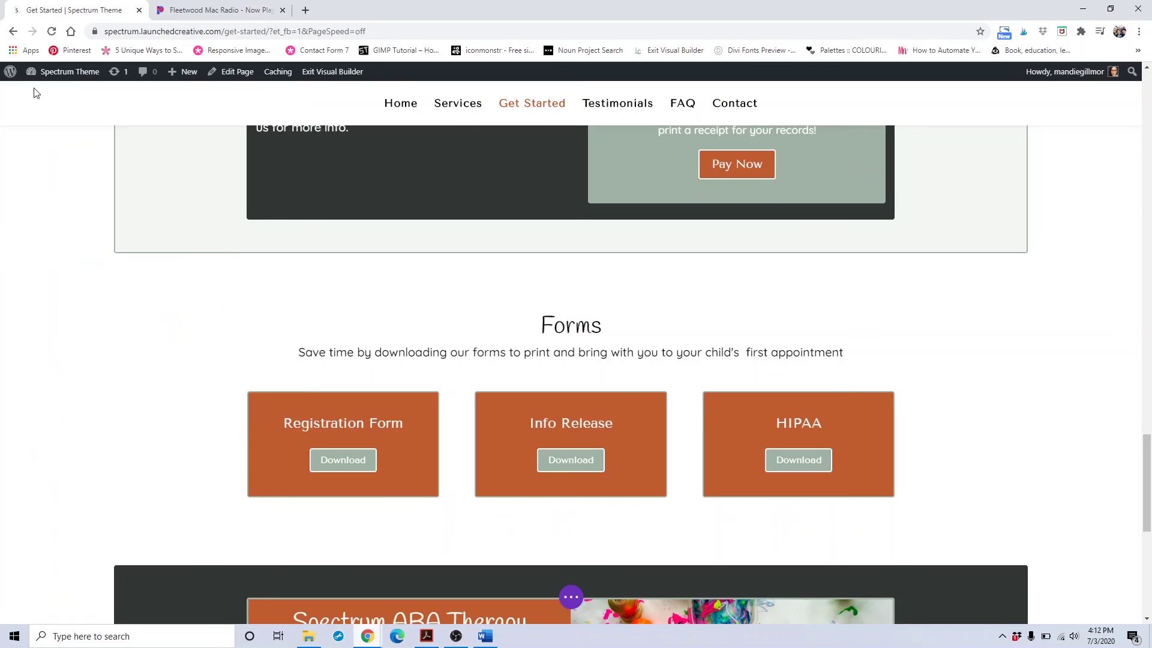
- Open the site's WordPress dashboard in a new browser tab and go to the Media Library
right_click(45, 71)
left_click(94, 81)
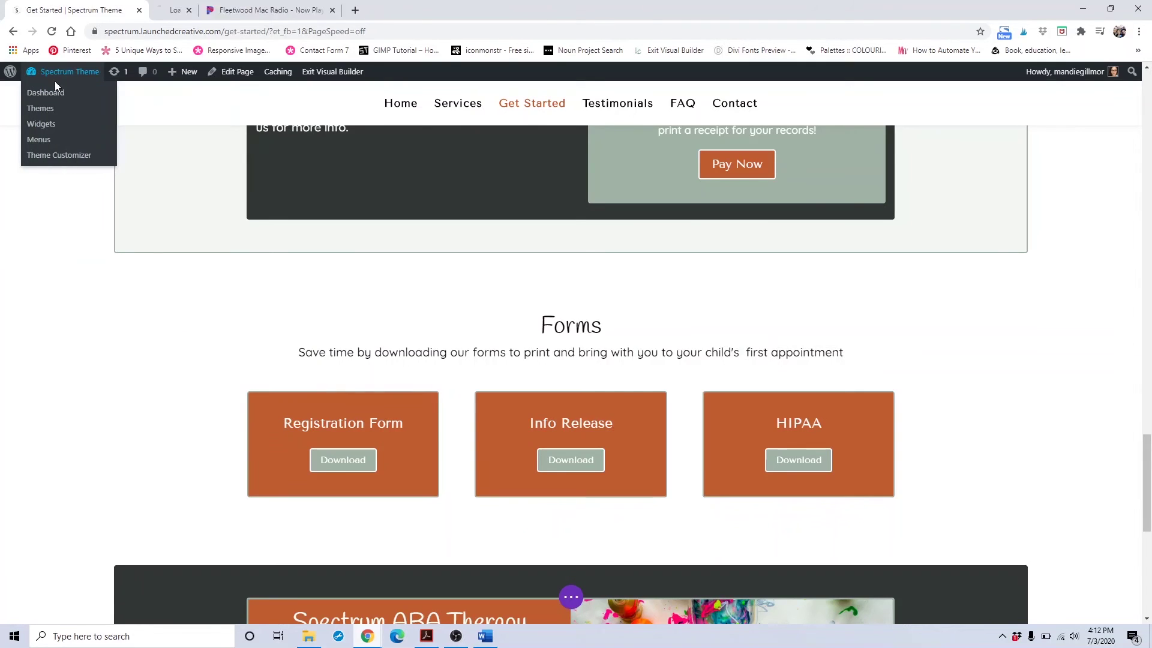
left_click(184, 12)
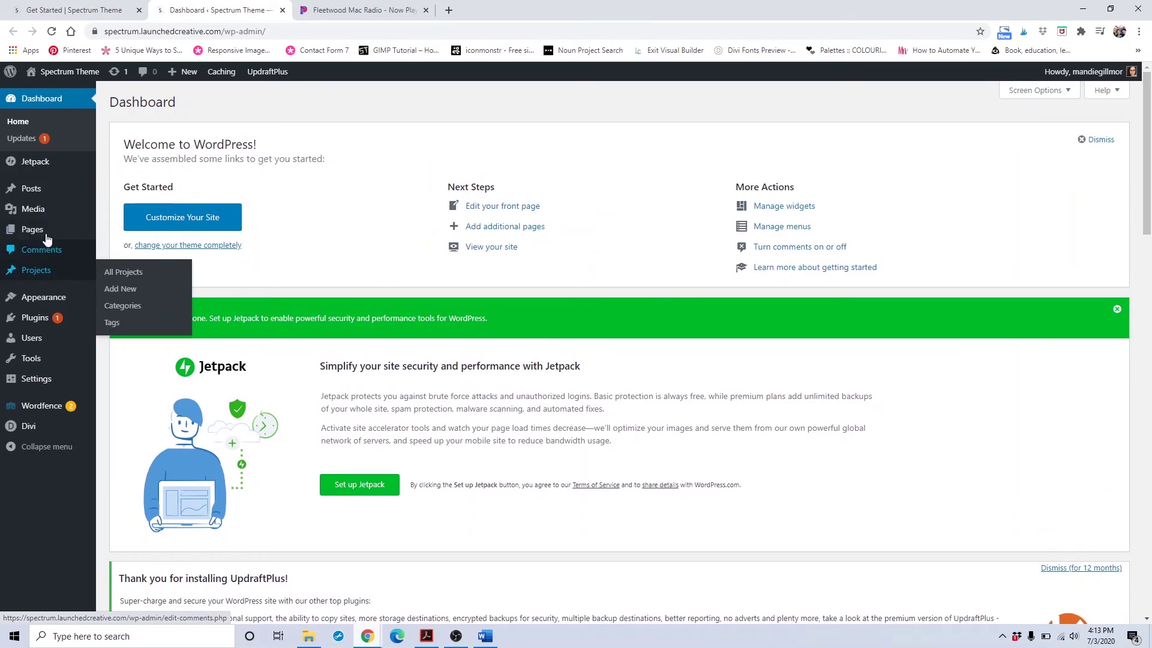
mouse_move(57, 216)
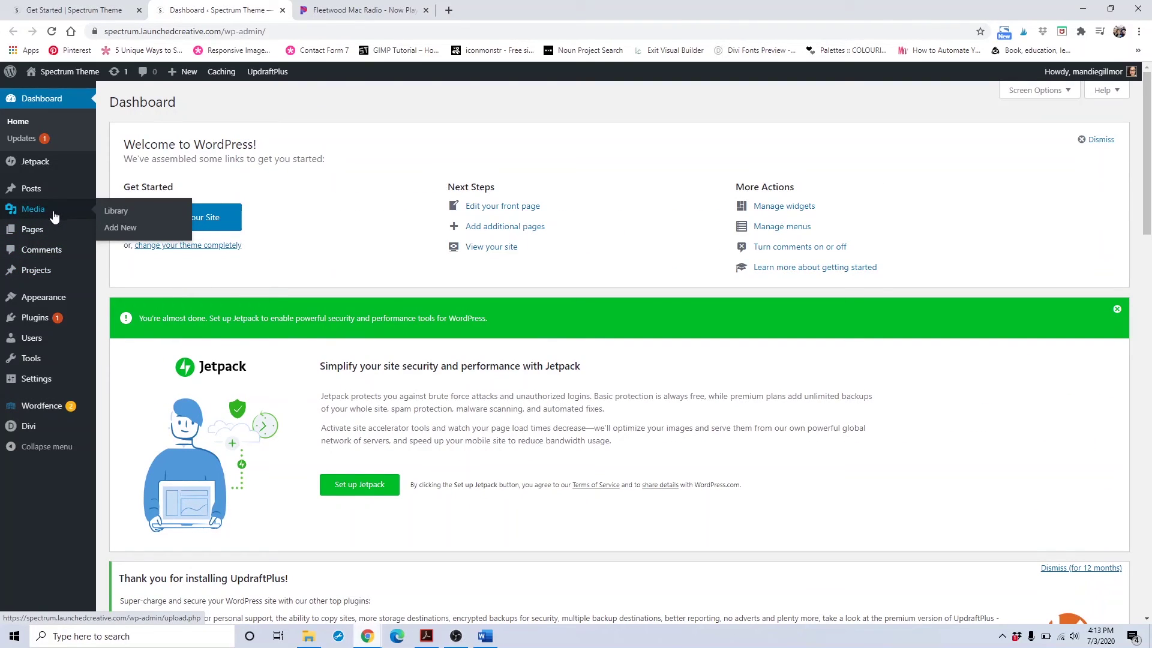
left_click(54, 216)
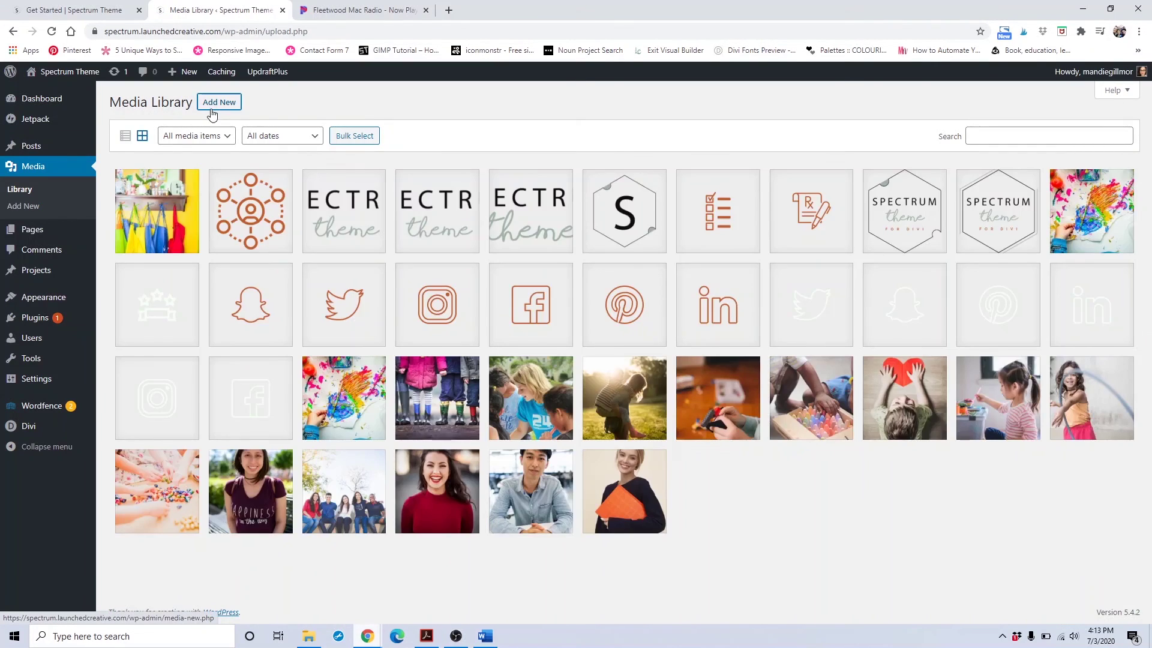
- Try choosing the Agreement PDF as a new Media Library upload, and cancel the file selection
left_click(211, 114)
left_click(592, 199)
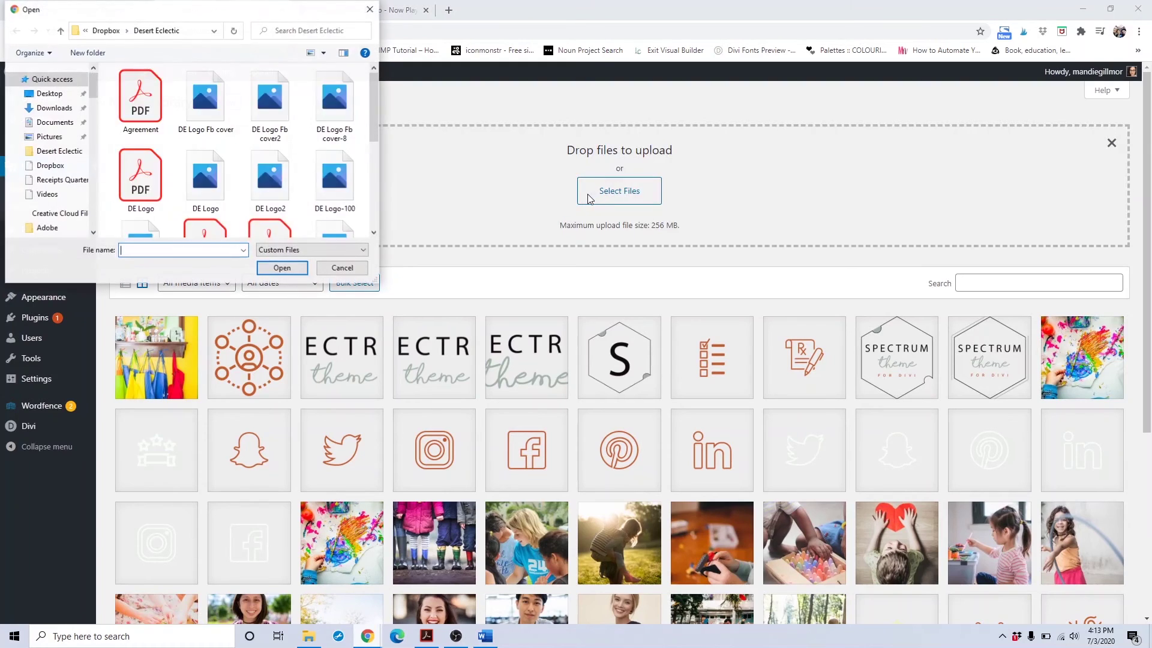
left_click(131, 103)
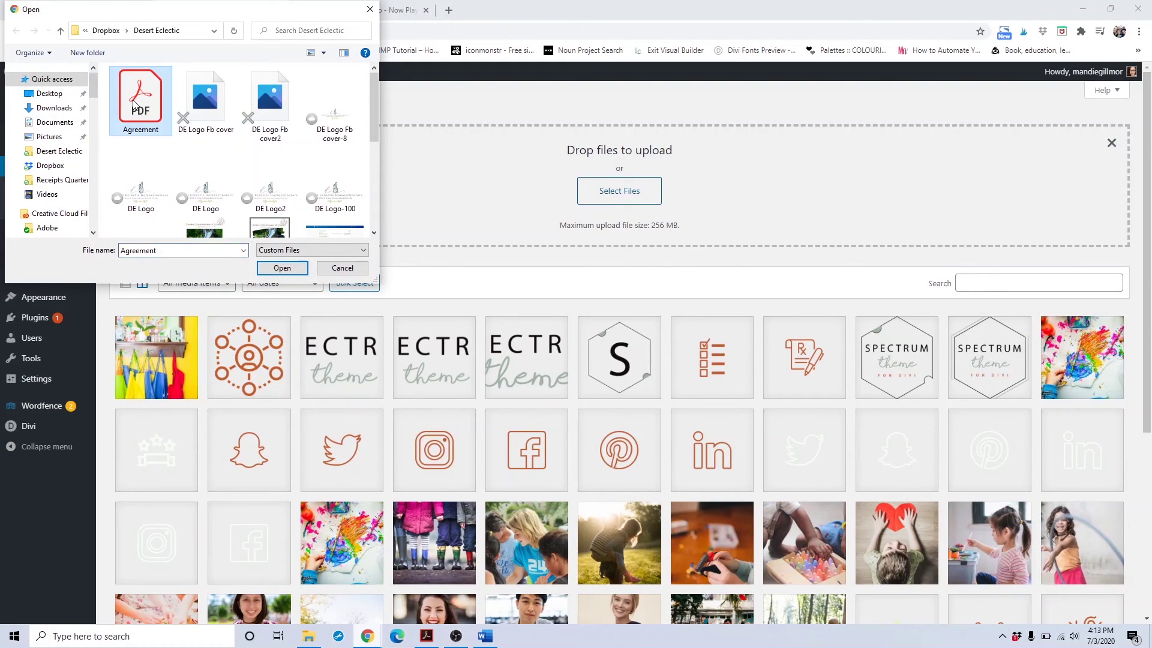
left_click(340, 267)
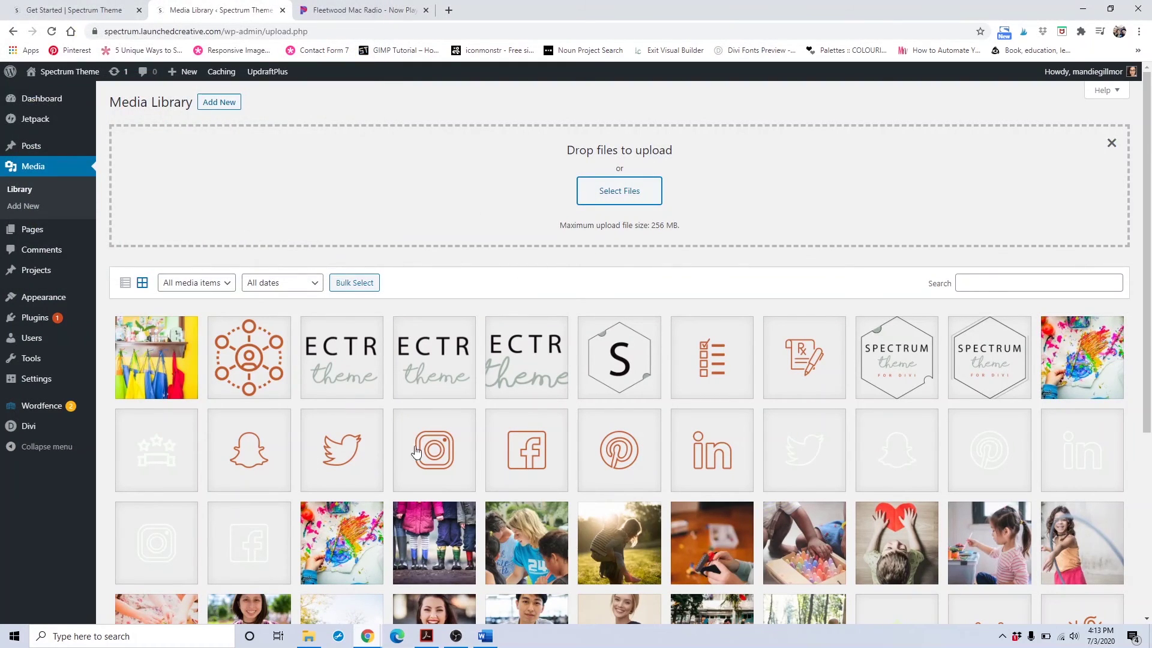
- Open the attachment details of the Spectrum Theme Logo5@120x image and copy its file link
scroll(576, 406, "down", 5)
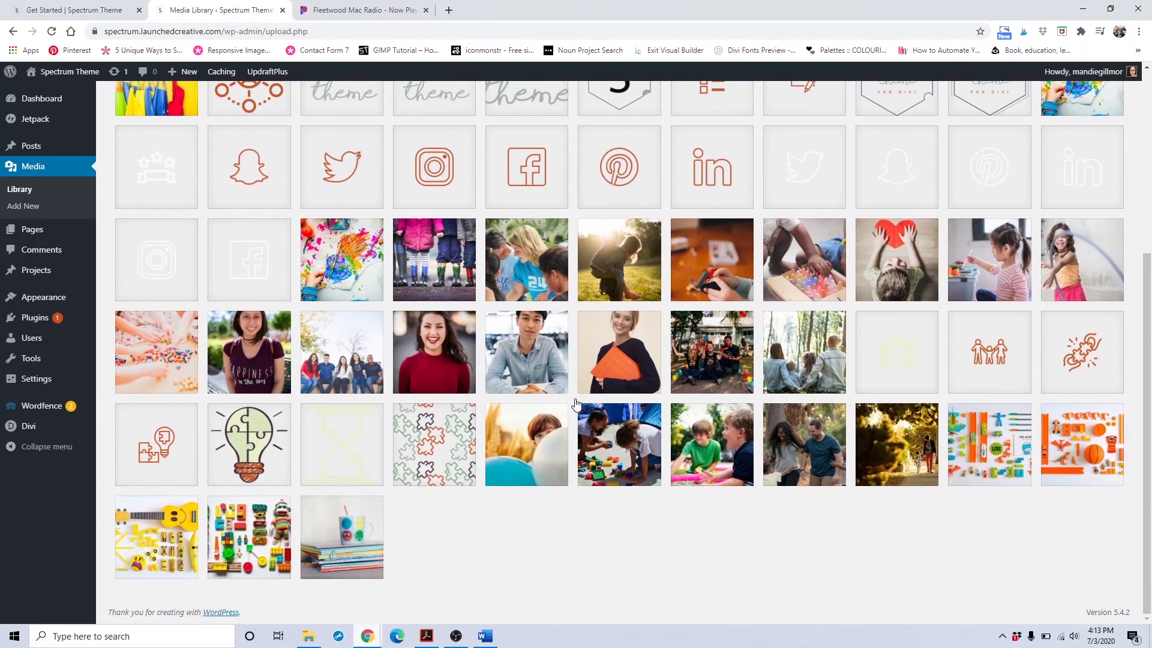
scroll(576, 404, "up", 4)
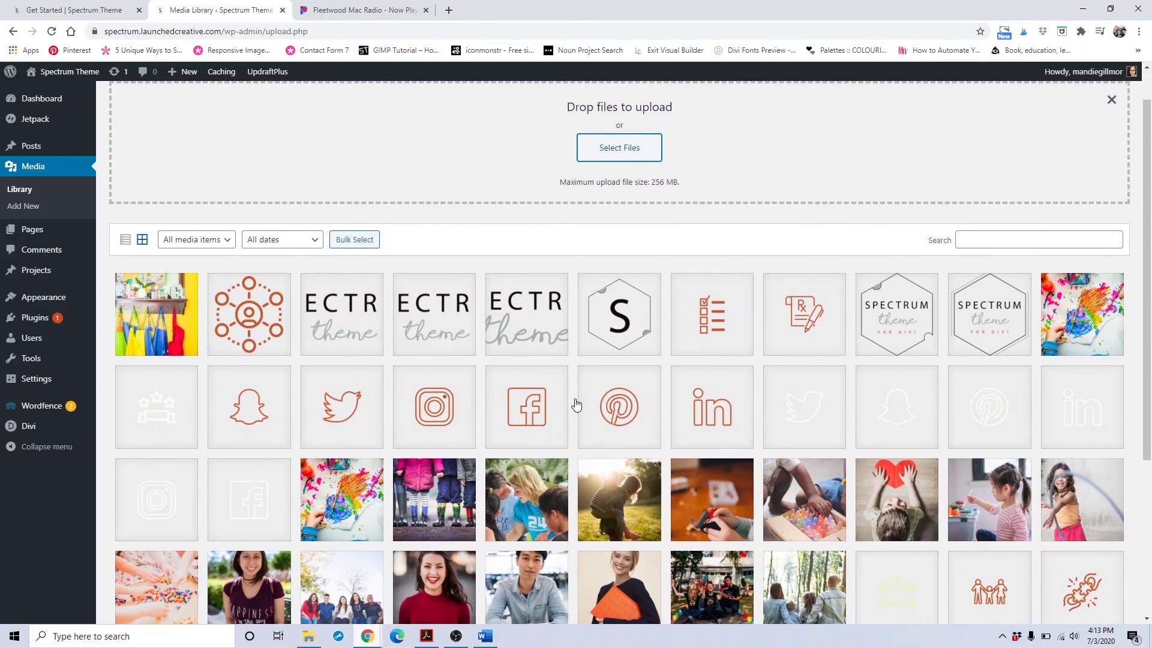
left_click(892, 331)
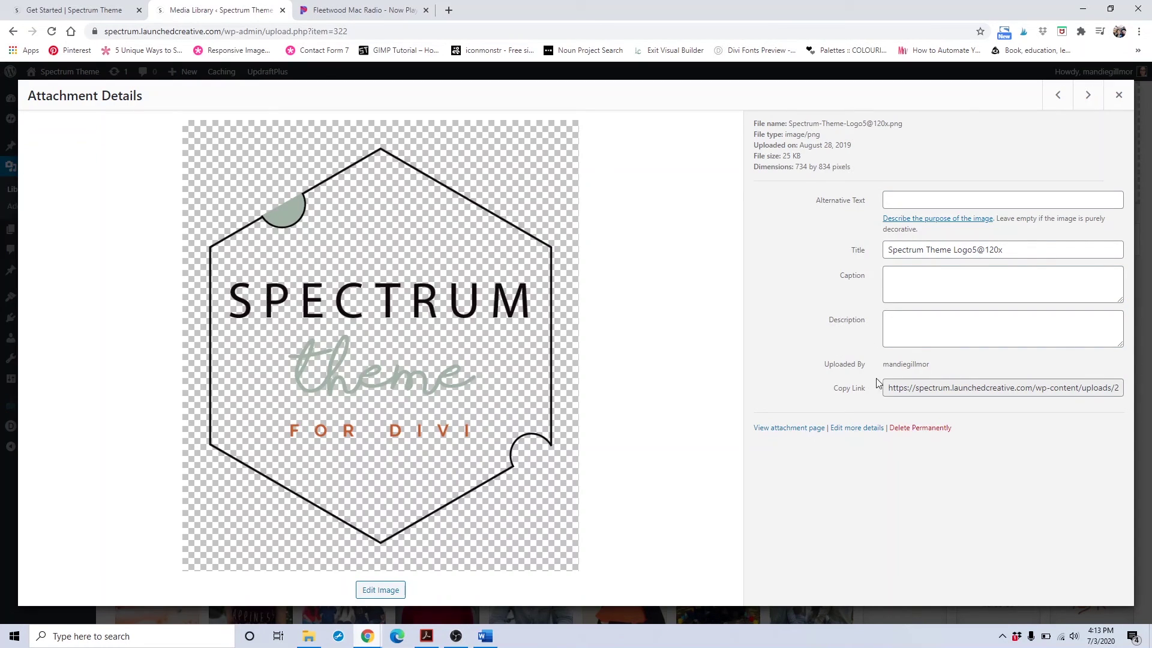
left_click(915, 390)
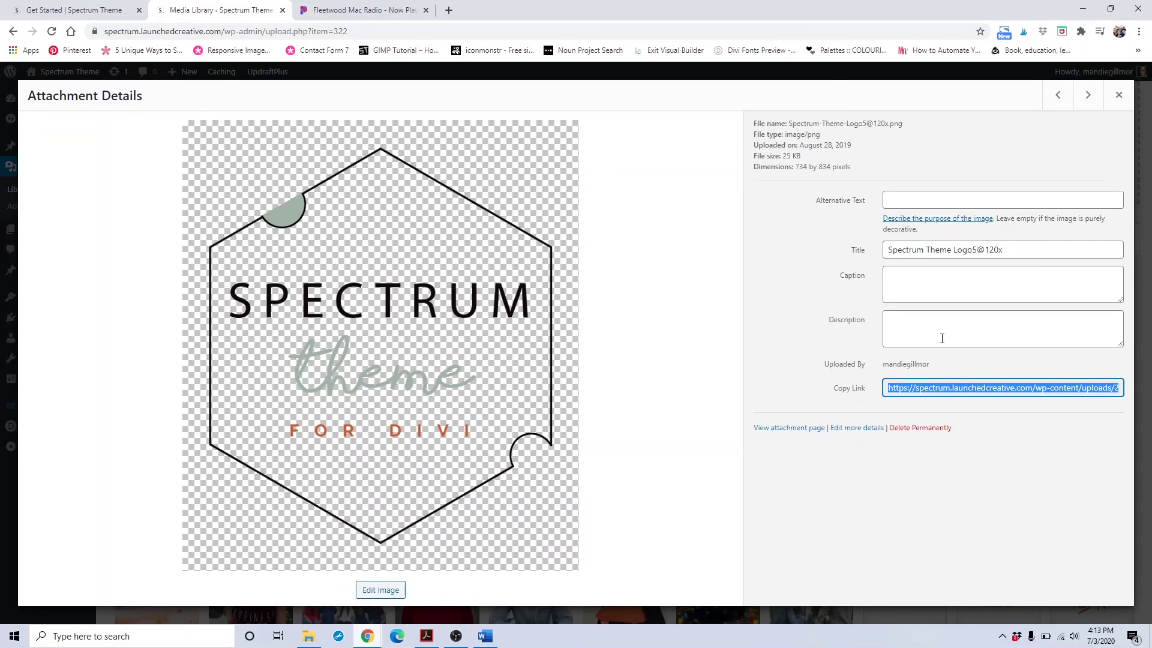
left_click(71, 10)
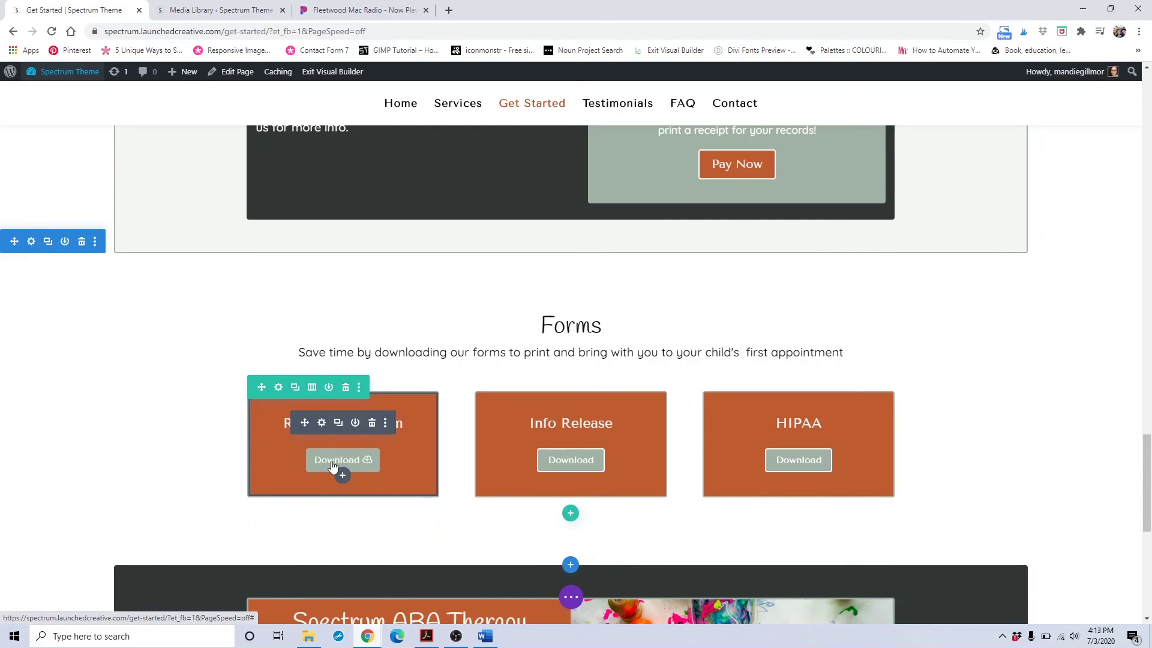
left_click(193, 10)
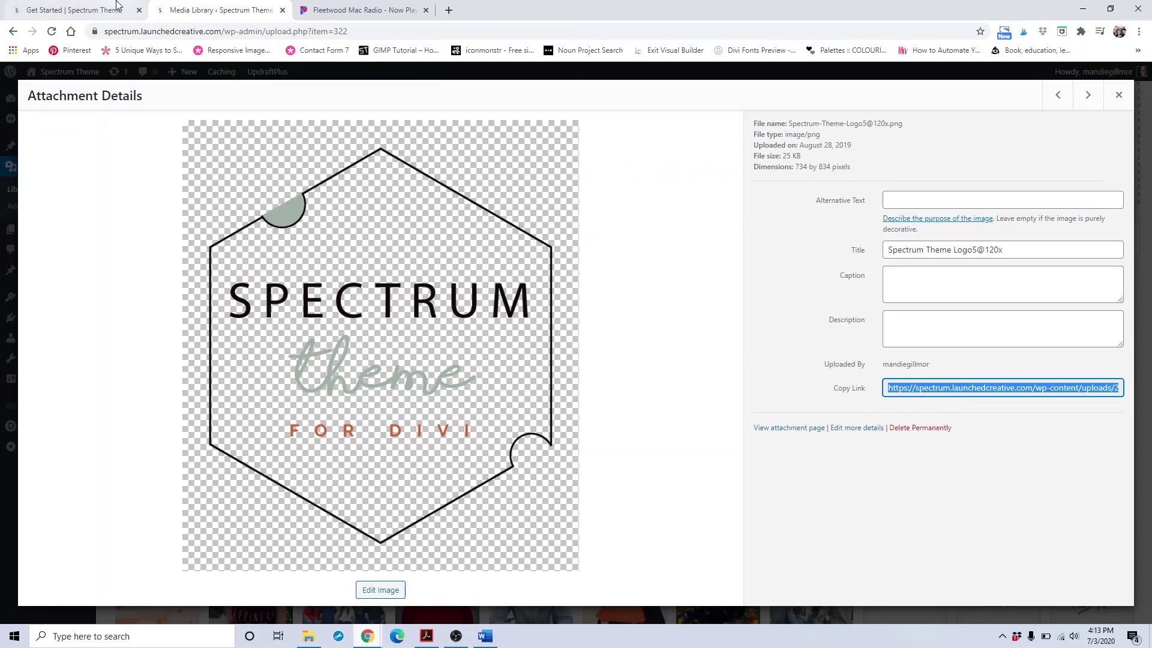
- Back on the Get Started page, clear the button link URL of the Registration Form module
left_click(71, 10)
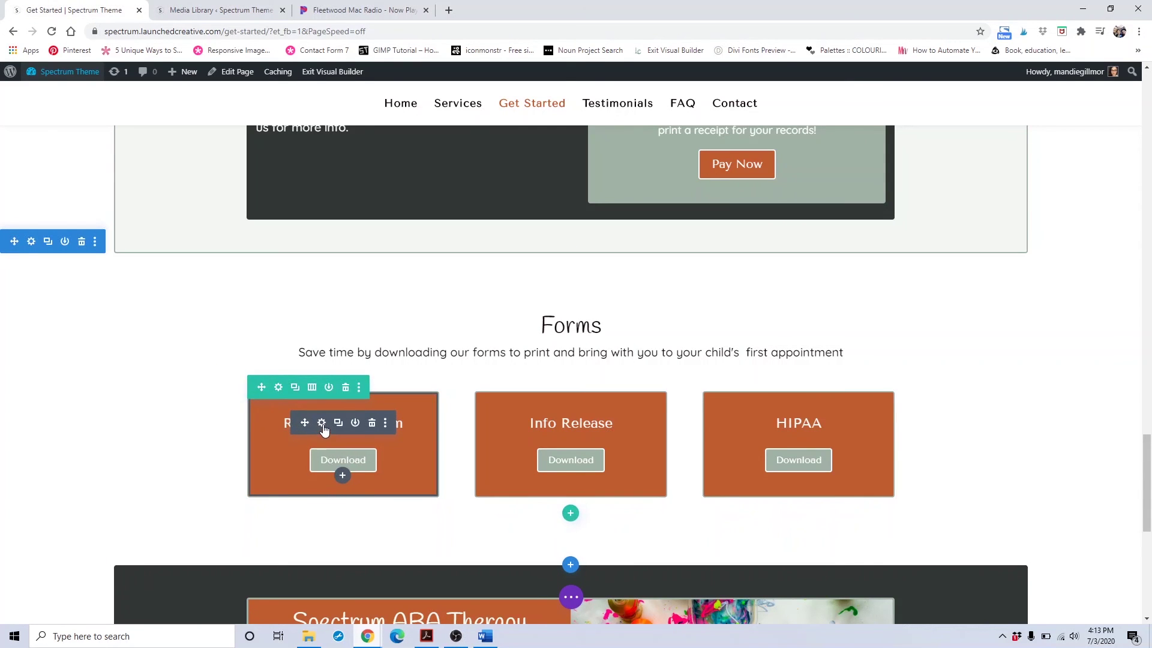
left_click(321, 422)
scroll(84, 345, "down", 3)
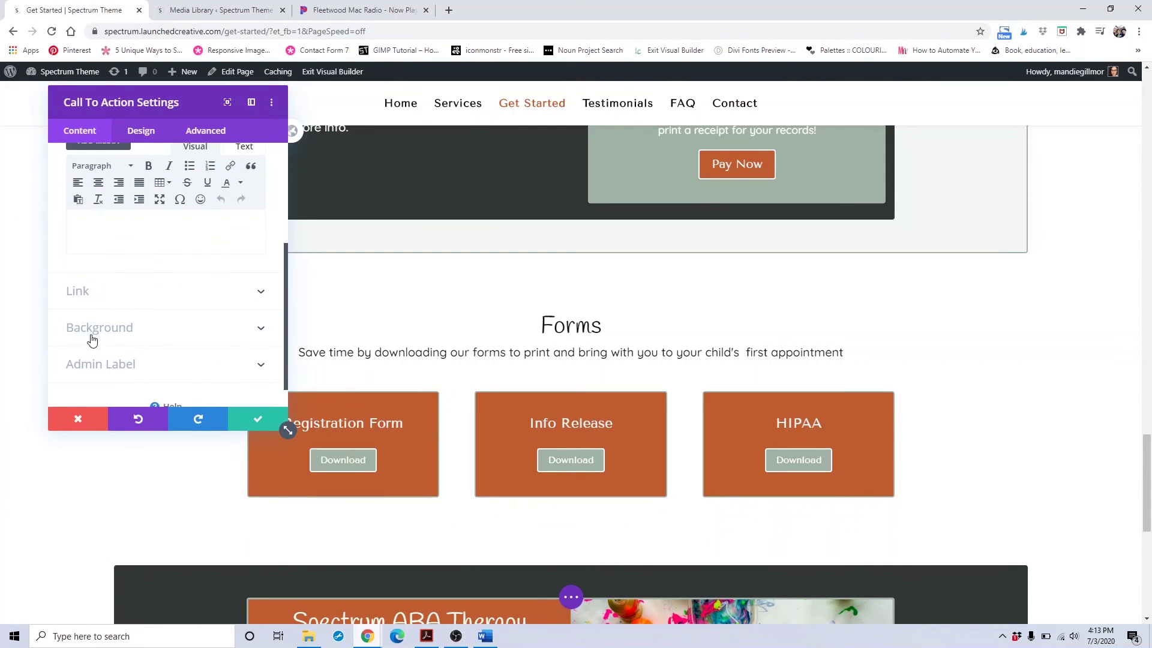
left_click(118, 293)
double_click(160, 202)
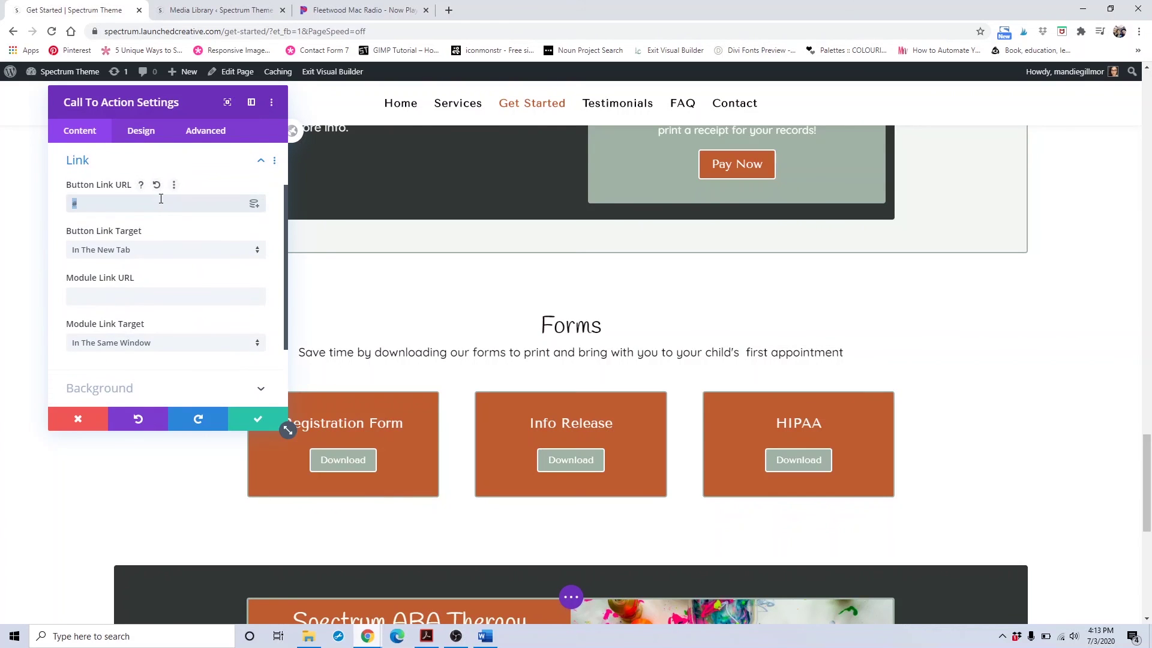
type("General Info")
triple_click(159, 202)
key("BackSpace")
left_click(246, 14)
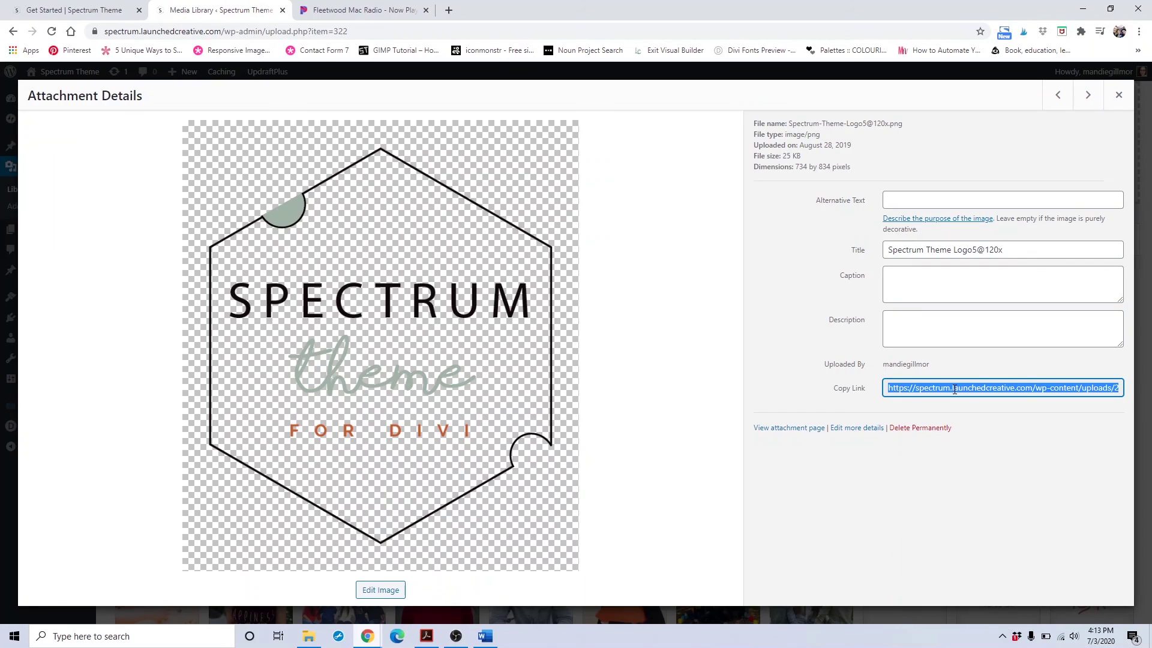
left_click(90, 10)
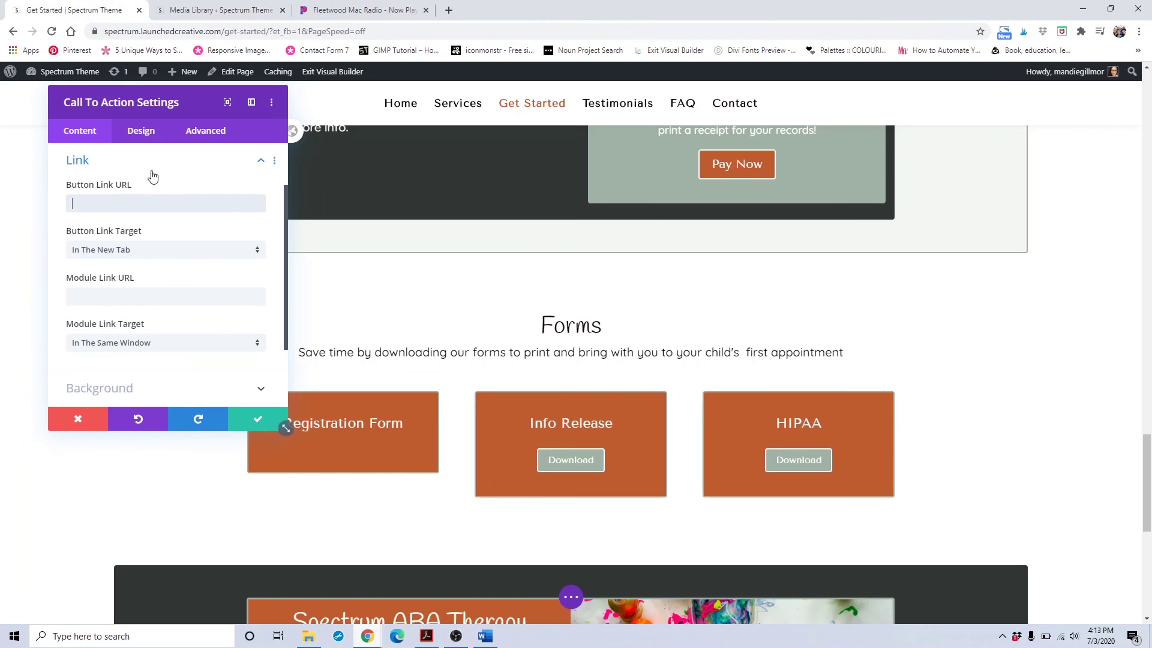
left_click(169, 205)
key("ctrl+v")
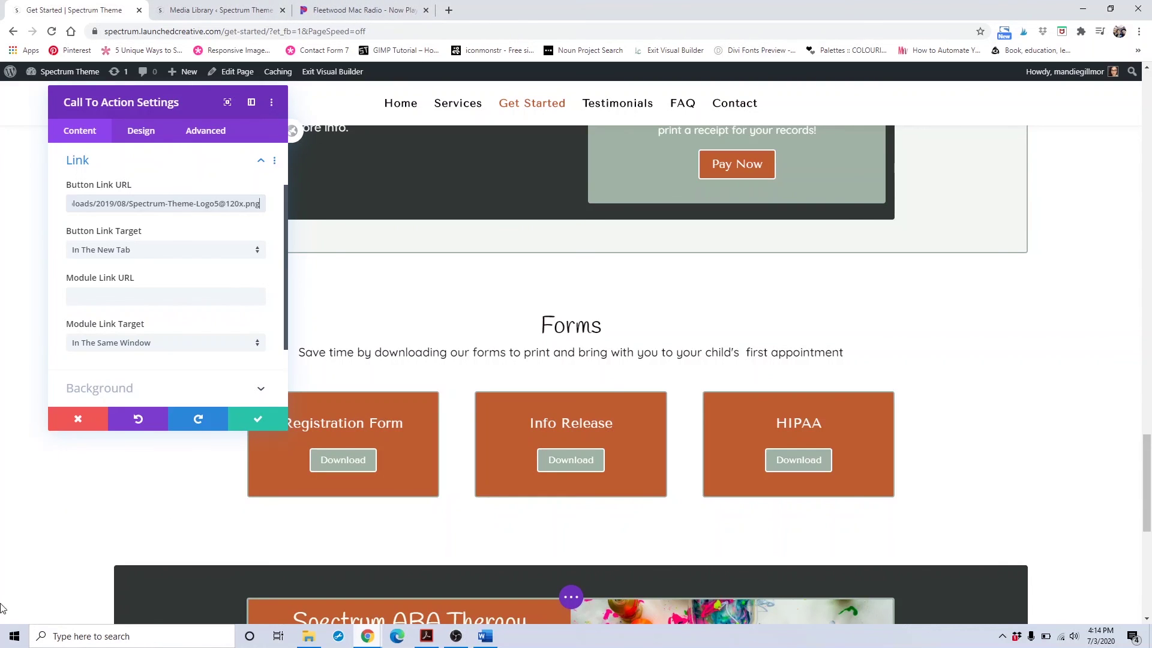
left_click(90, 423)
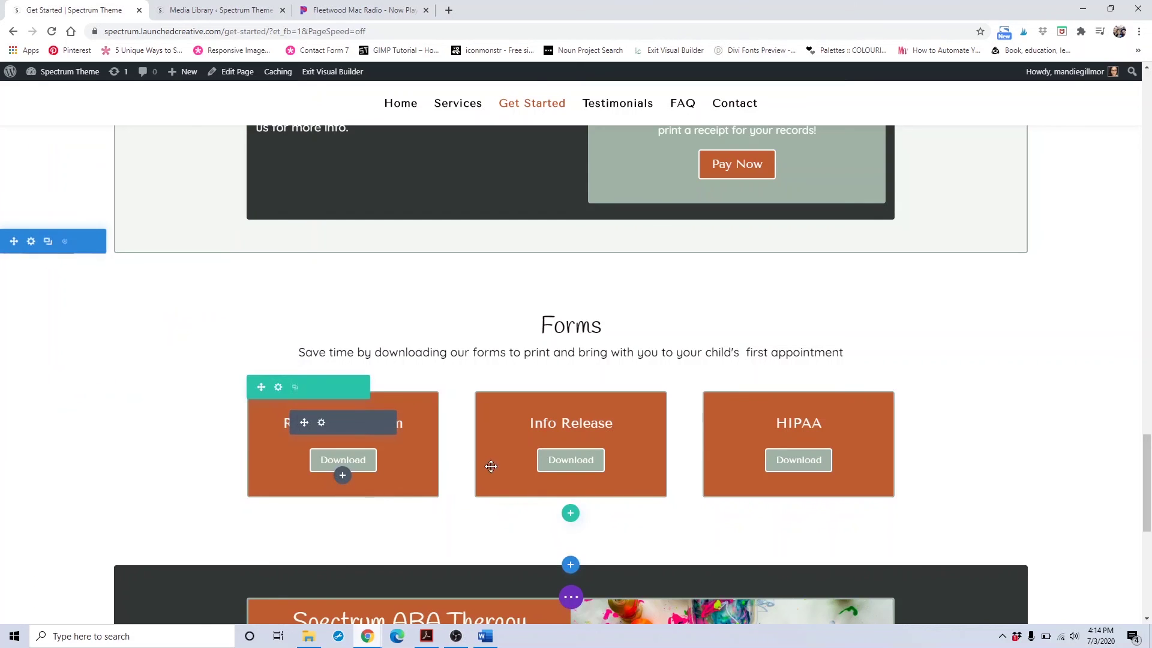
scroll(823, 474, "down", 5)
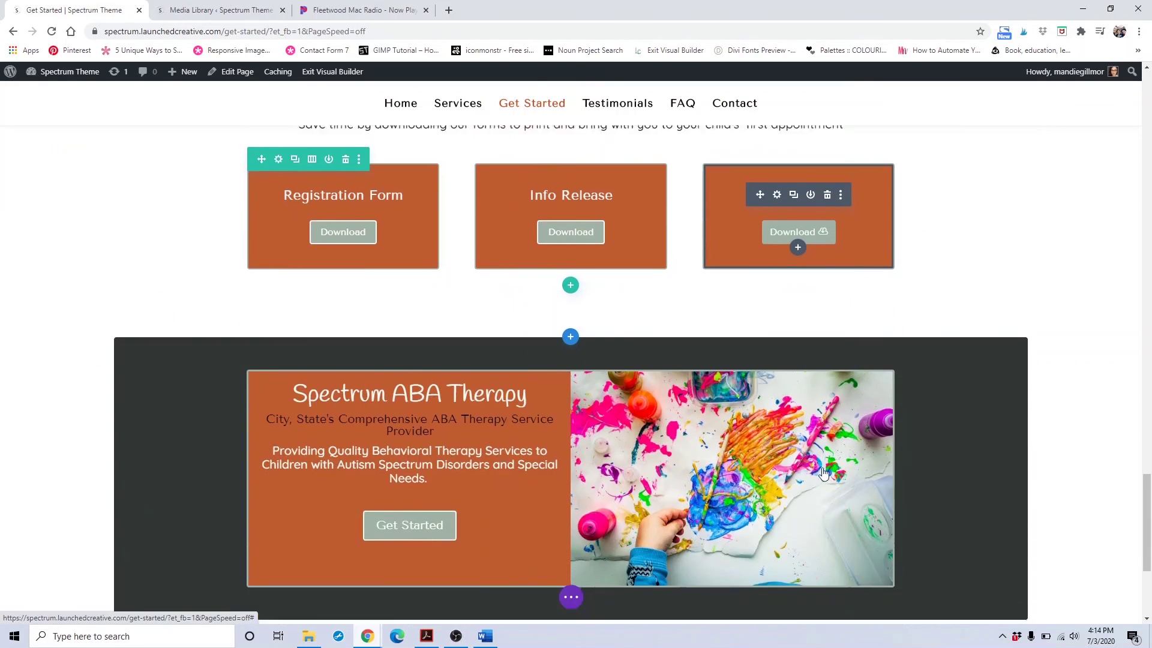
scroll(810, 471, "down", 2)
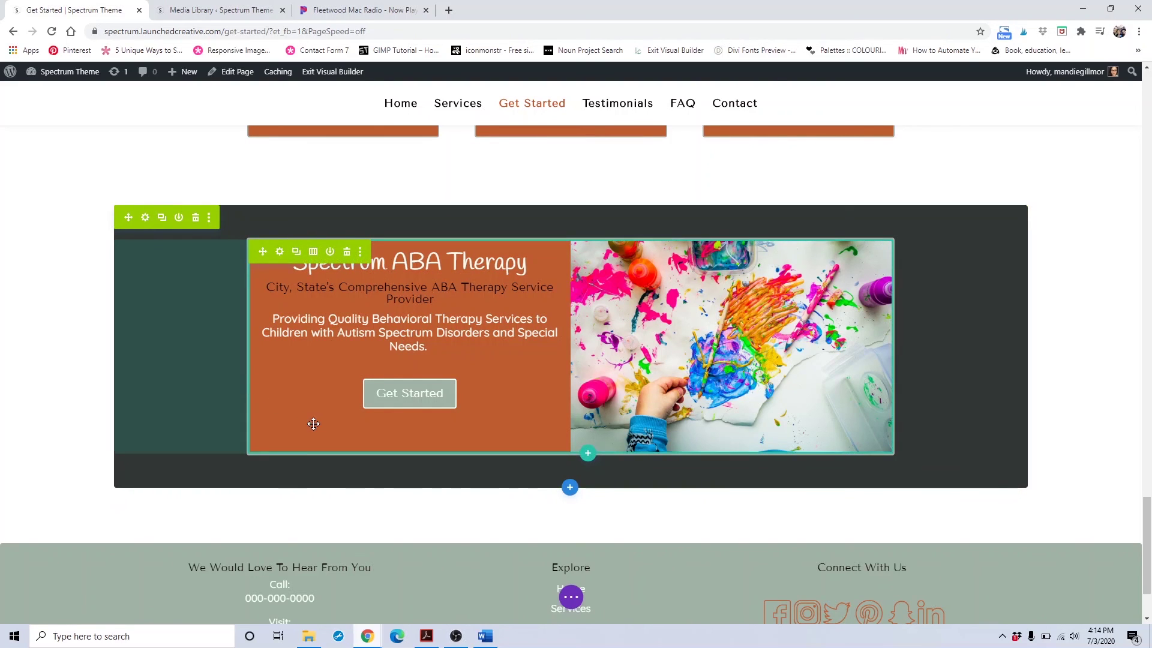
scroll(314, 413, "down", 2)
scroll(314, 406, "up", 4)
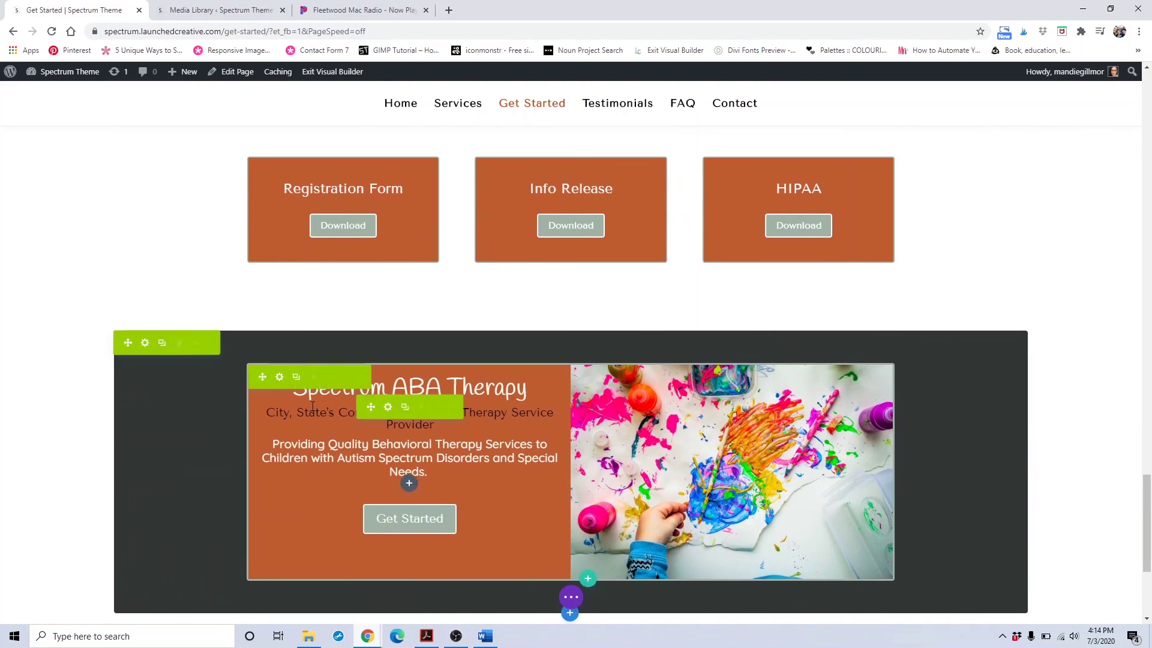
scroll(311, 408, "up", 1)
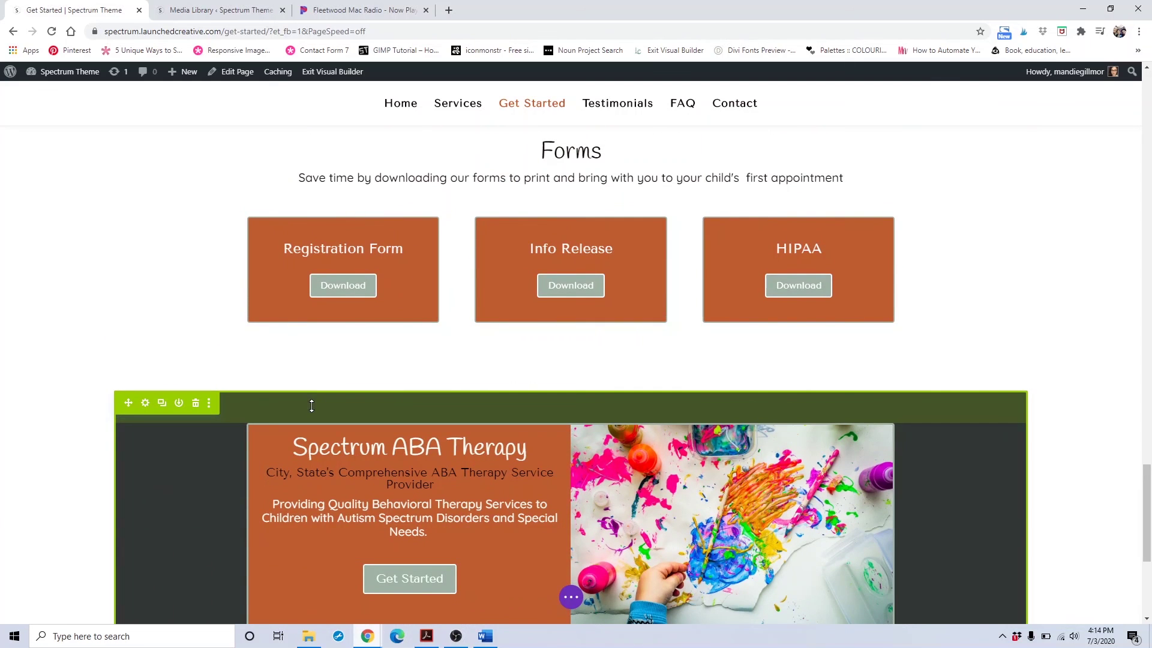